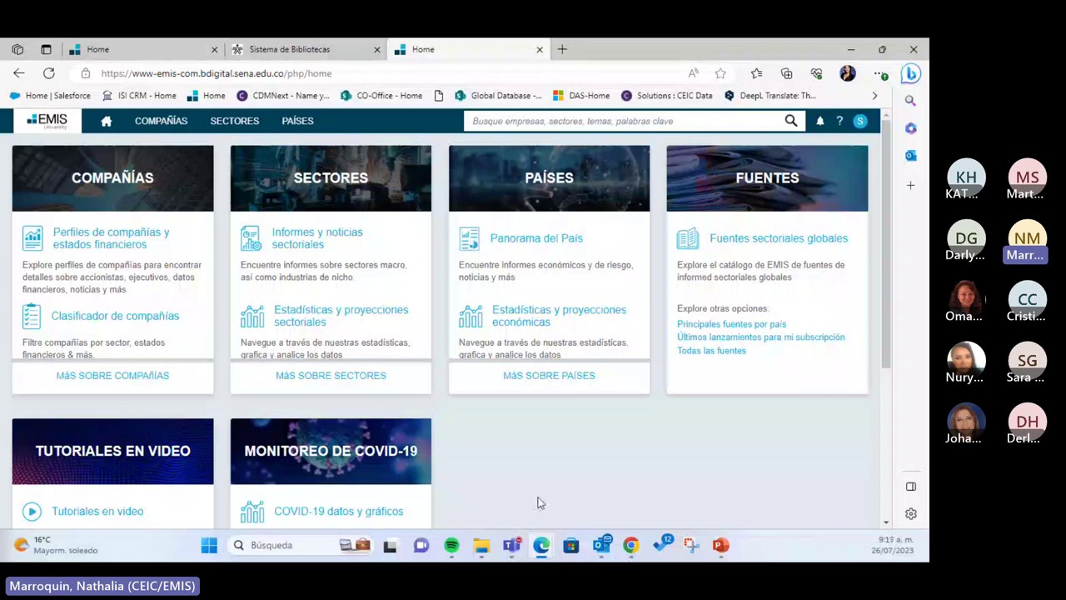
End the SENA session of EMIS and switch to the other open EMIS University home page
click(863, 123)
click(861, 121)
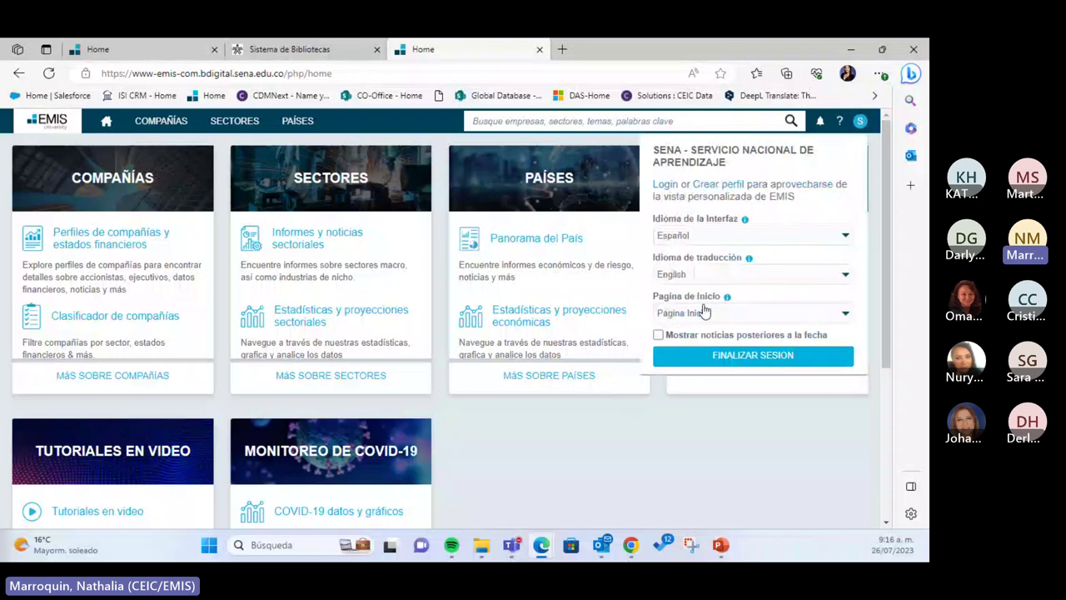
click(726, 358)
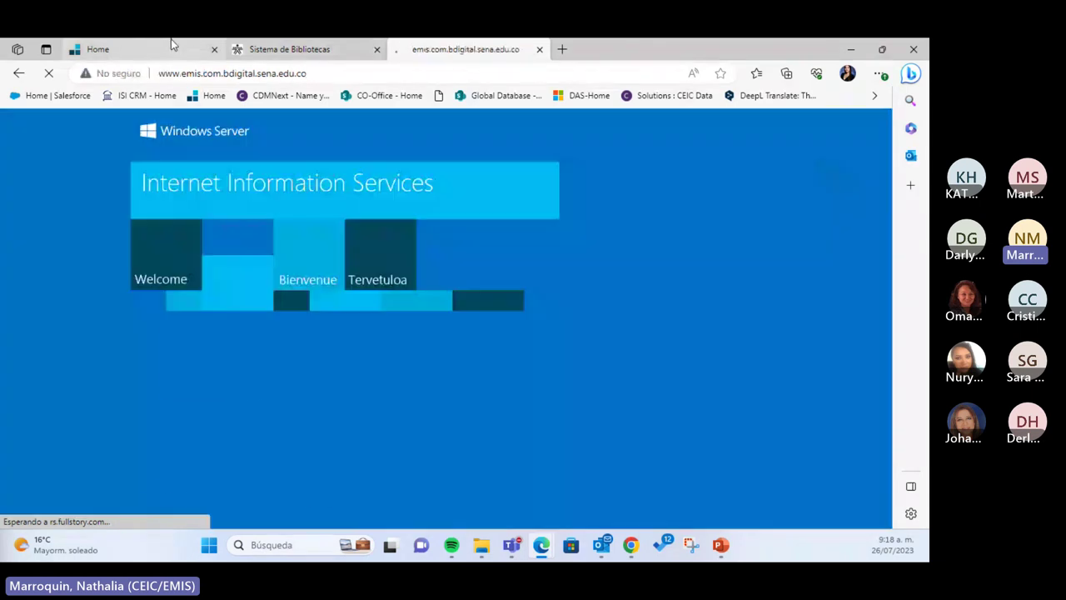
click(171, 42)
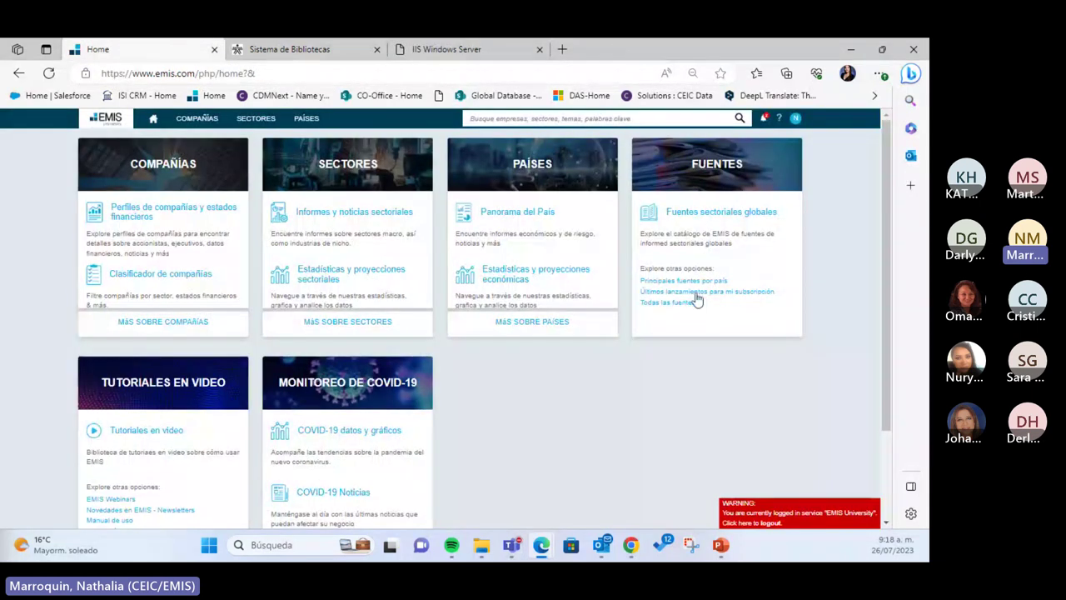
Open the company screener (Clasificador de compañías) and expand it to show all filters
scroll(468, 447, down, 2)
scroll(467, 447, up, 1)
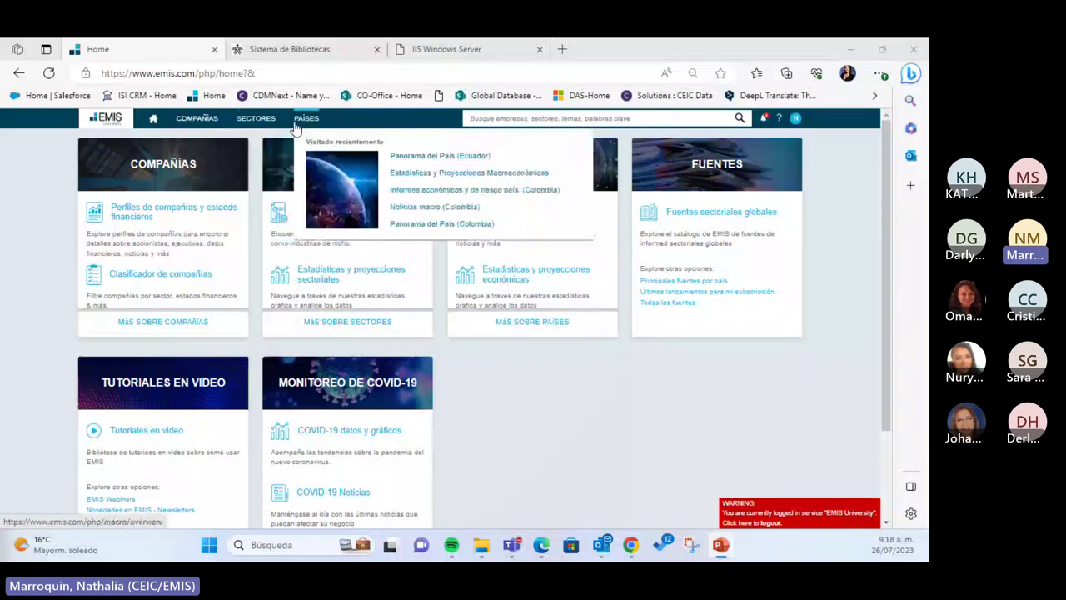
mouse_move(200, 125)
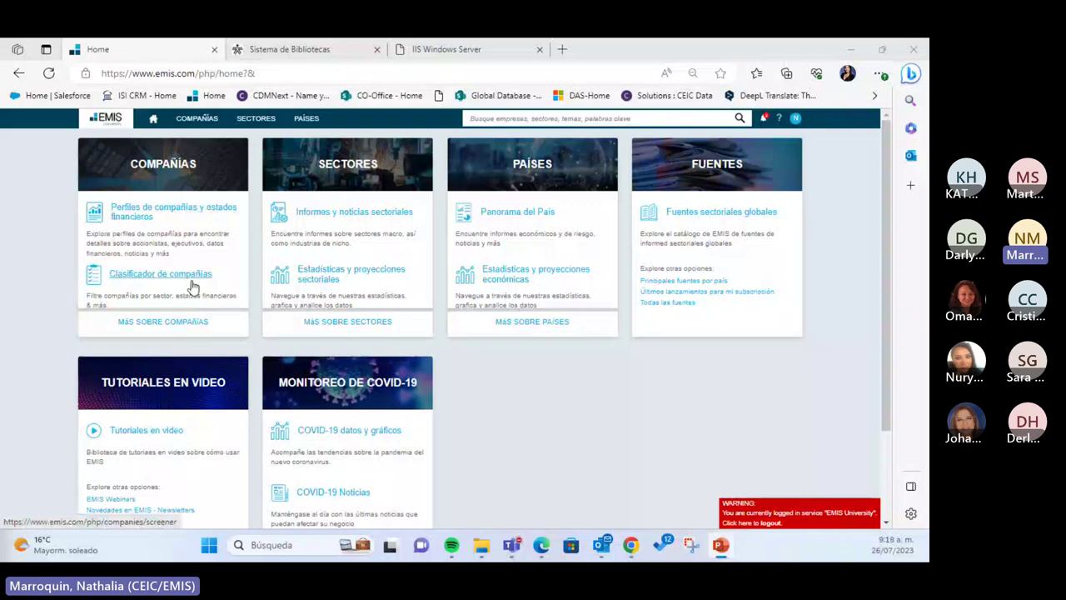
click(143, 275)
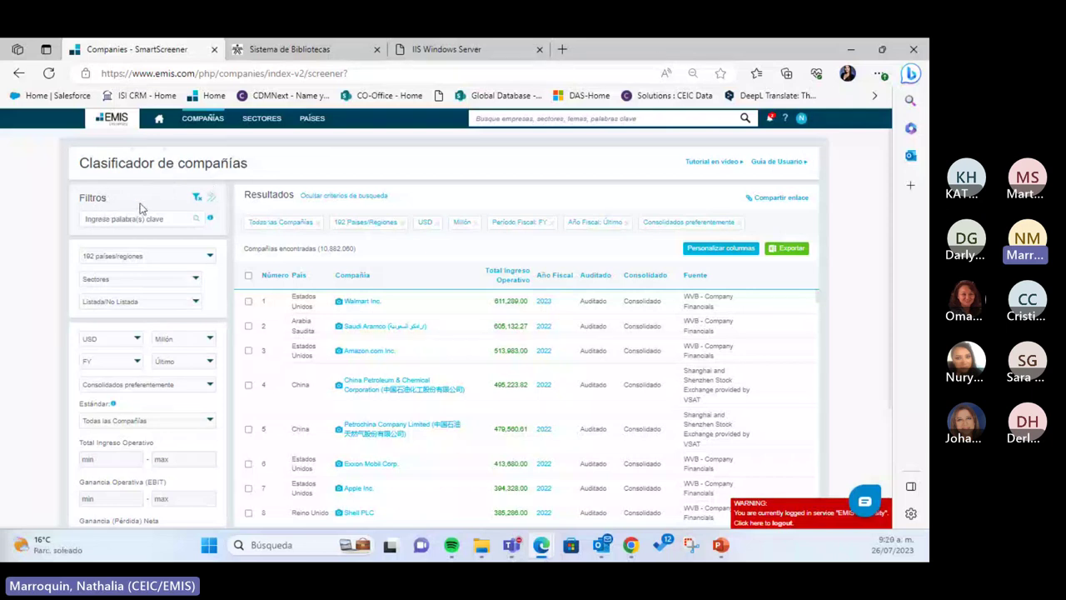
click(213, 200)
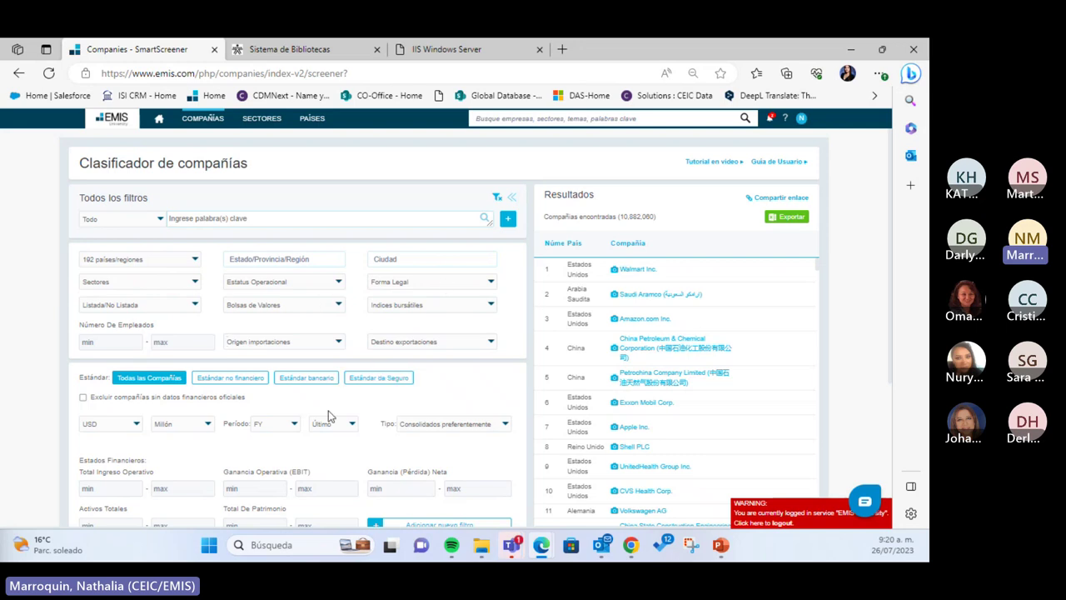
Clear the preselected countries and restrict the country filter to Colombia within América
scroll(218, 456, down, 1)
click(191, 265)
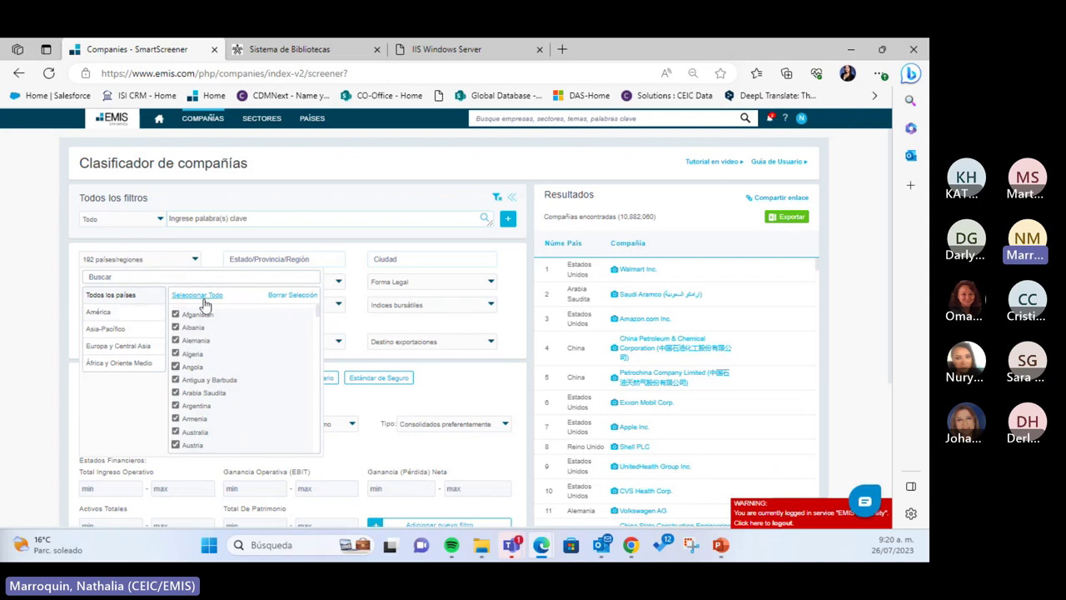
click(292, 295)
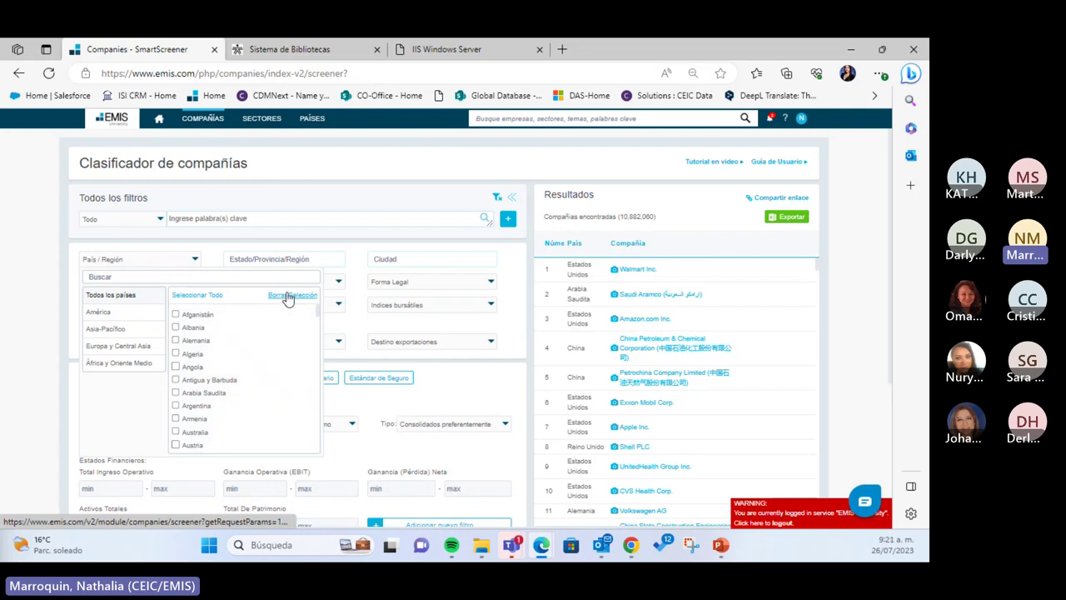
click(115, 315)
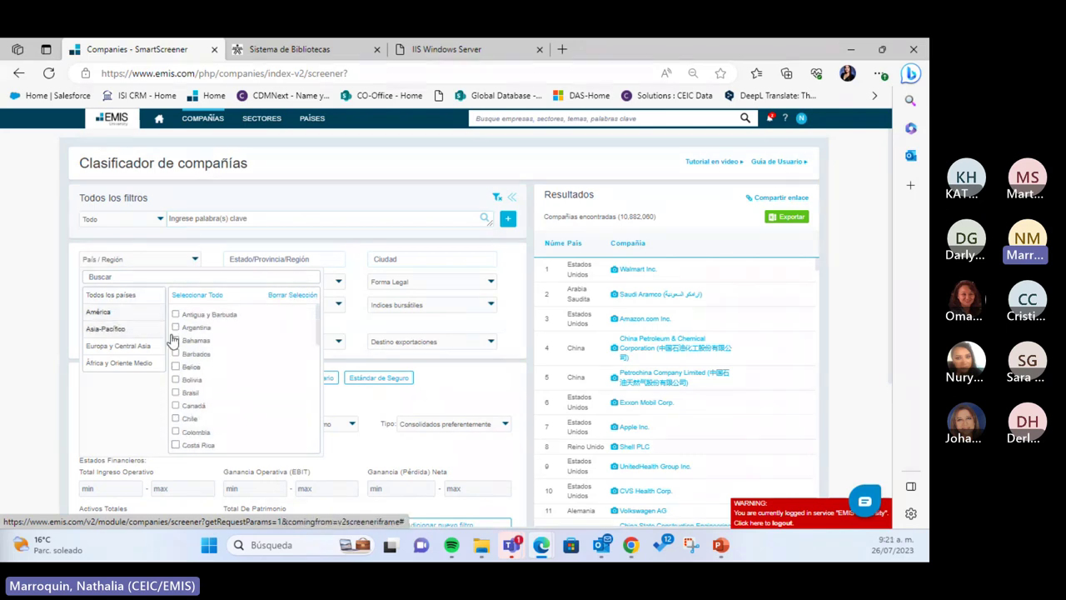
scroll(193, 367, down, 1)
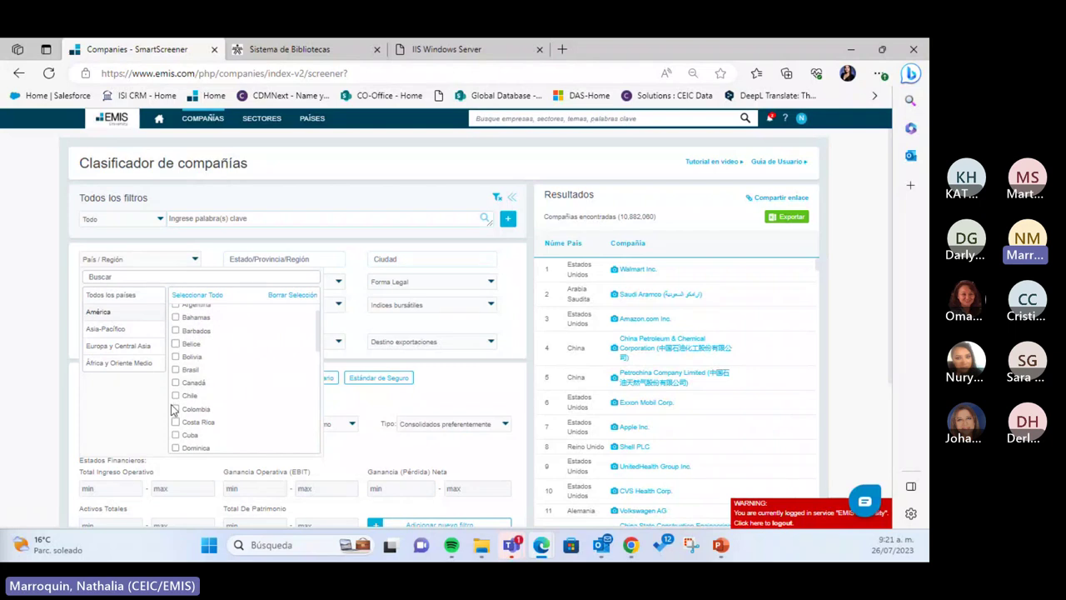
click(176, 409)
click(457, 390)
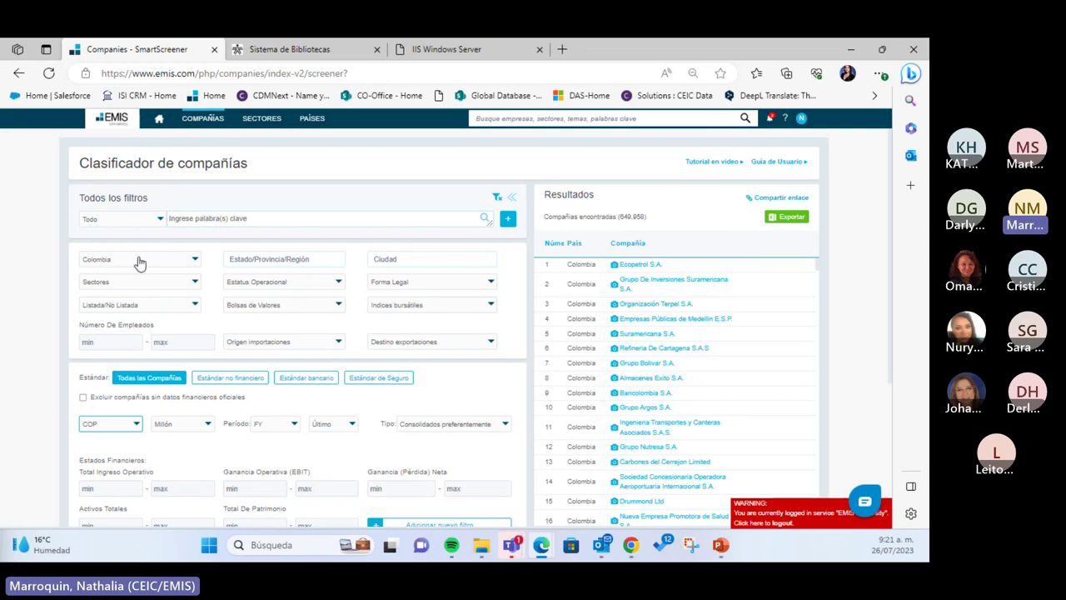
Filter the companies by the state/province Santander
click(248, 259)
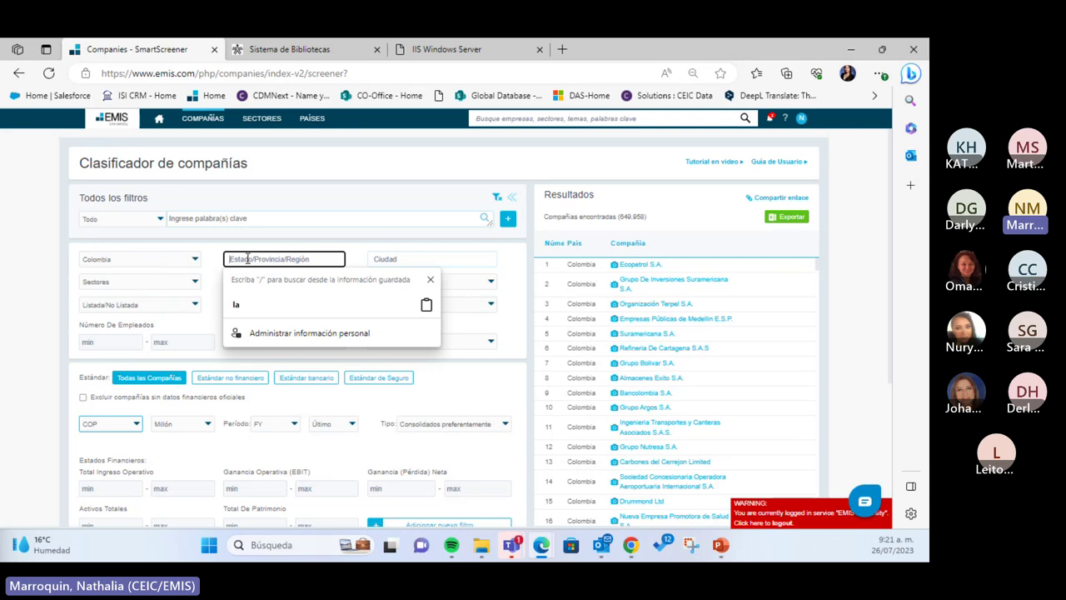
text(san)
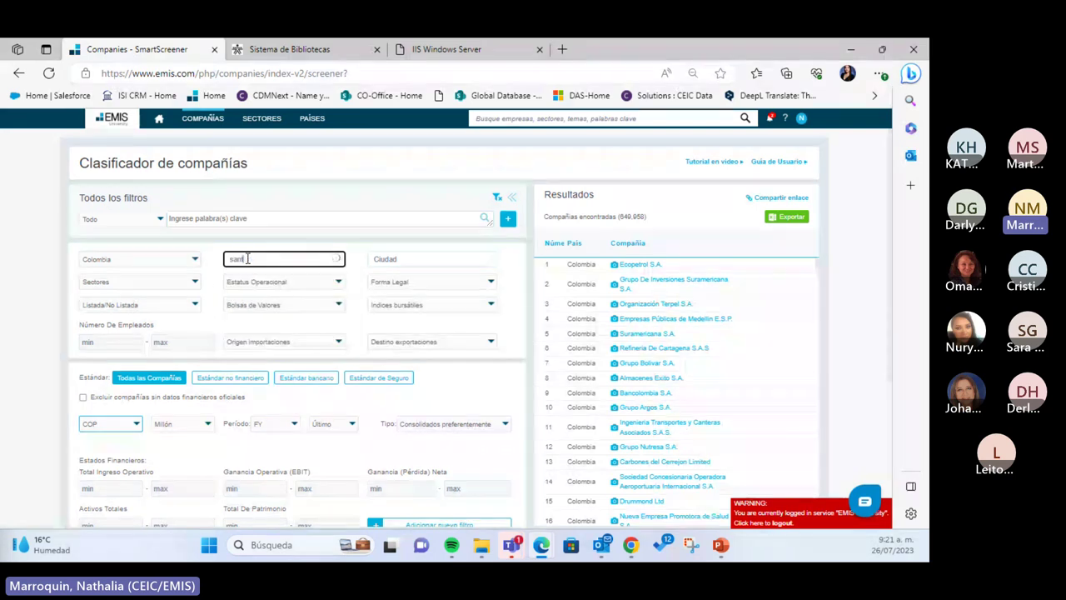
text(tander)
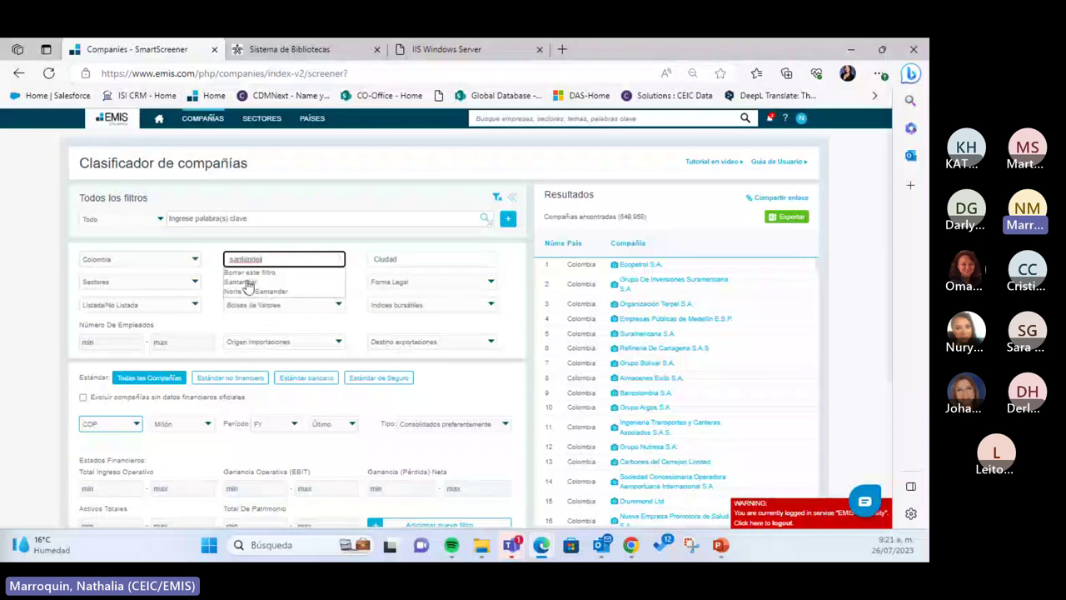
click(248, 283)
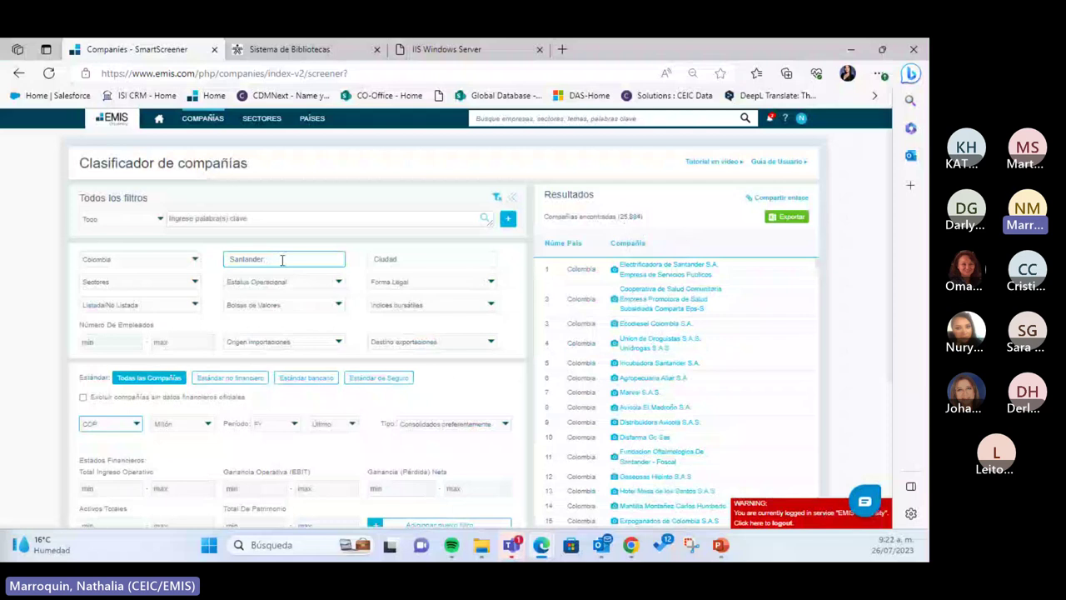
Filter the companies by the city Bucaramanga
click(404, 260)
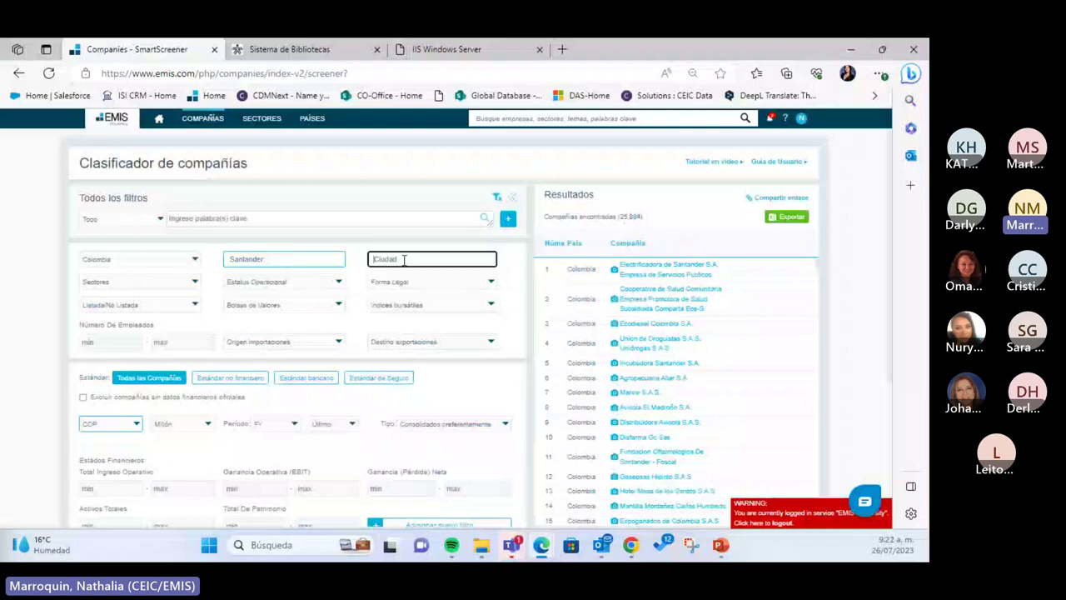
text(bucaraman)
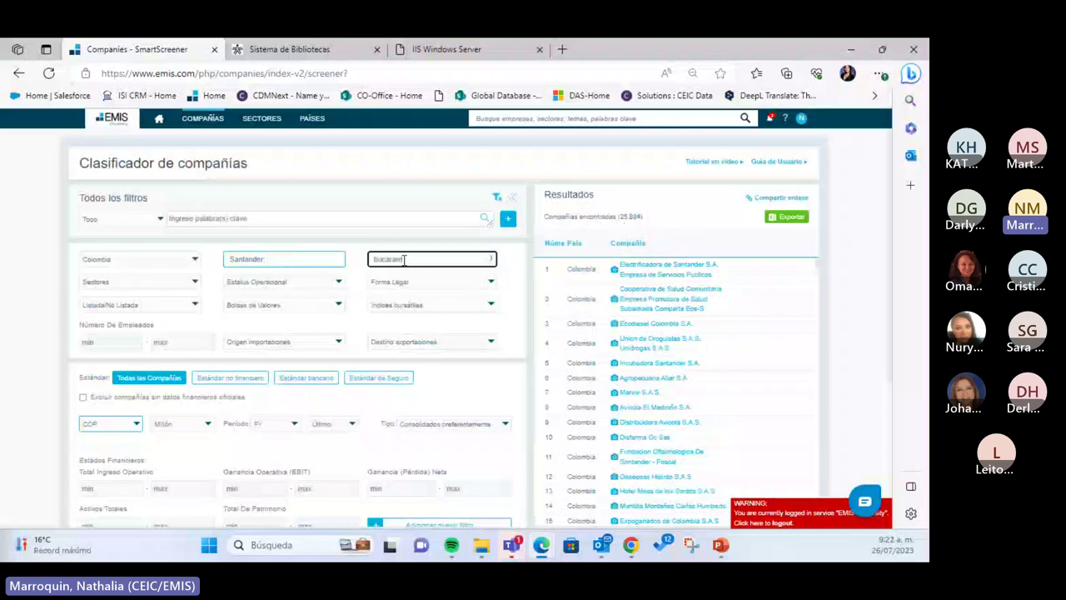
text(ga)
click(411, 286)
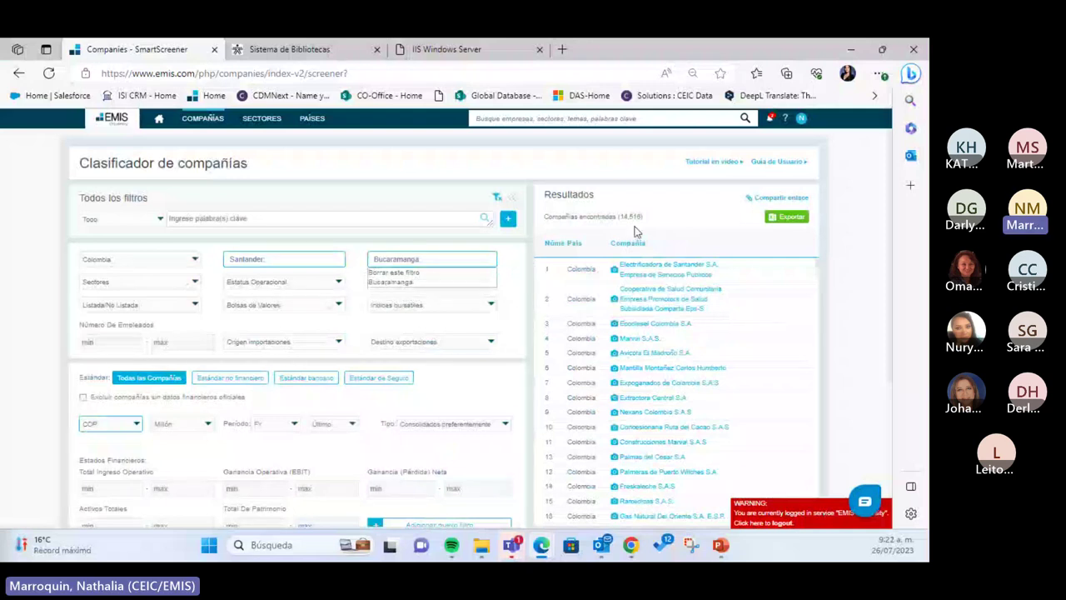
Remove Santander from the state/province filter
click(446, 258)
drag(446, 258, 367, 260)
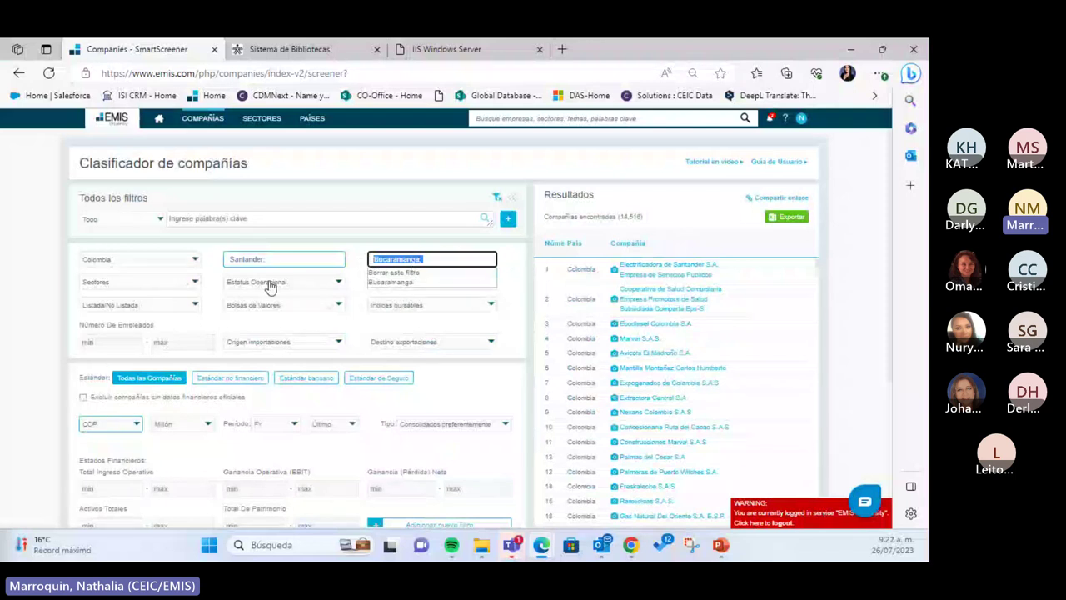
drag(281, 263, 221, 267)
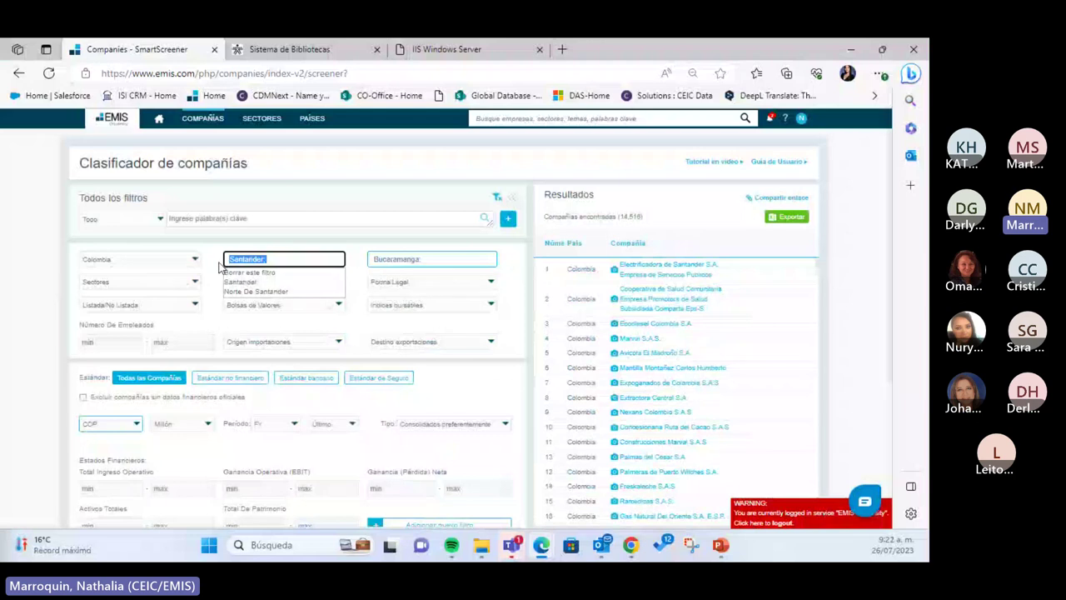
key(BackSpace)
click(523, 263)
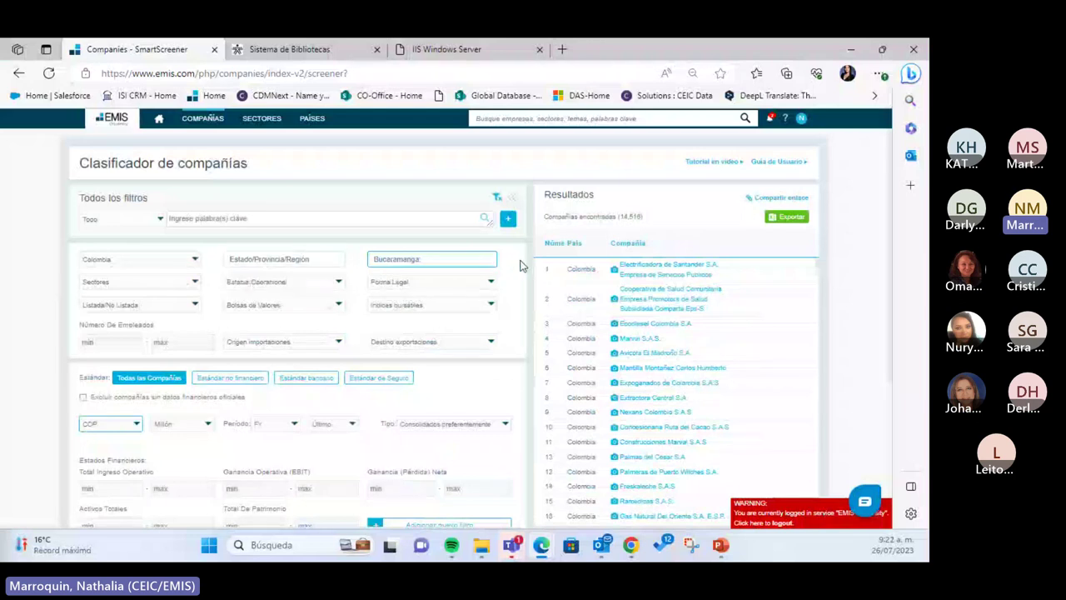
Add Medellin and Cali to the city filter alongside Bucaramanga
click(440, 261)
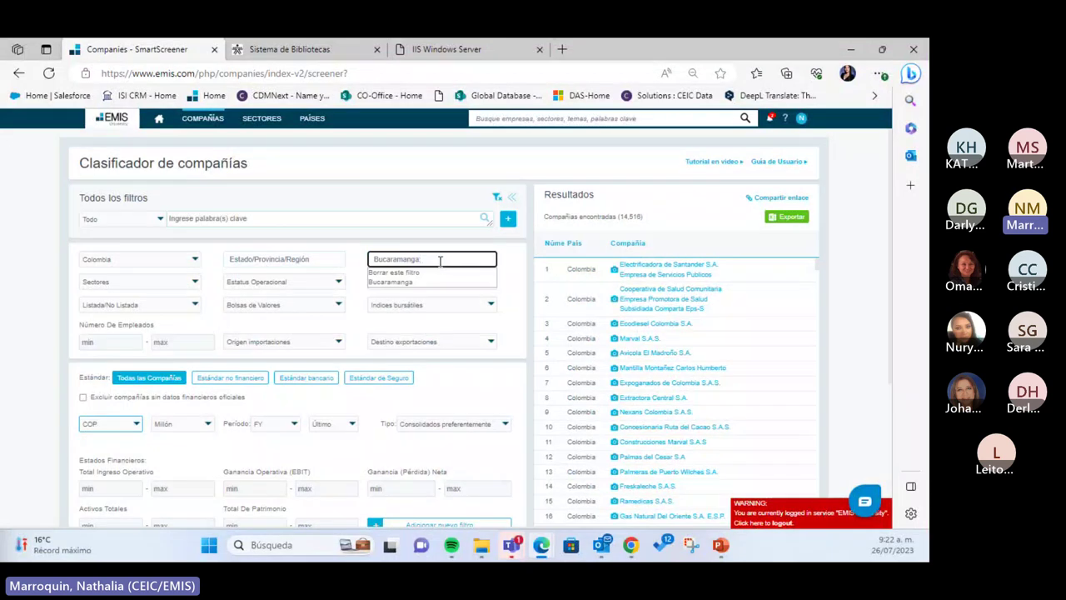
text(medellin)
click(406, 288)
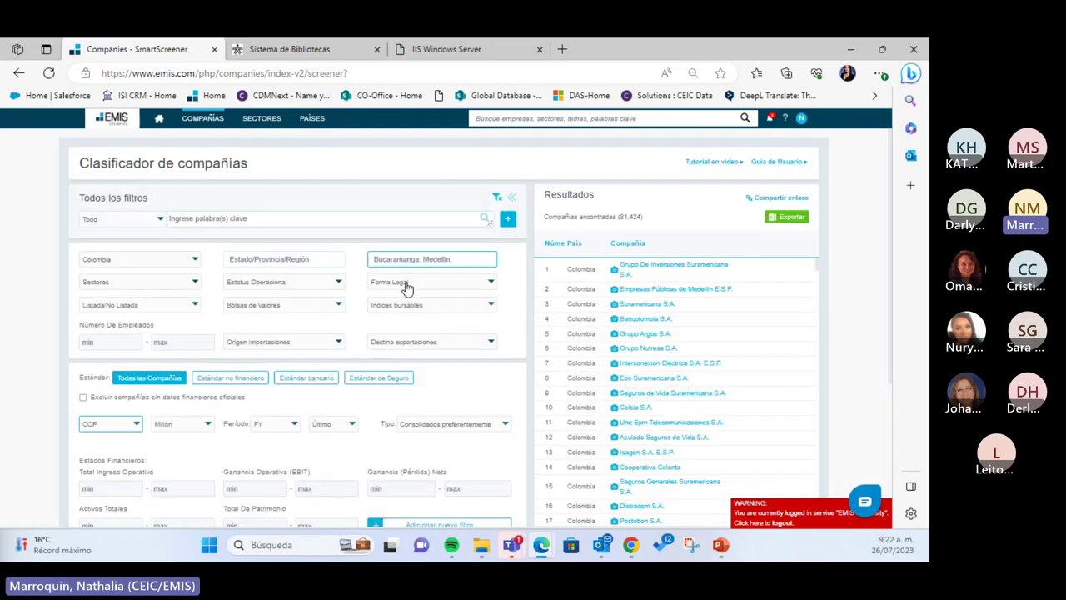
click(460, 259)
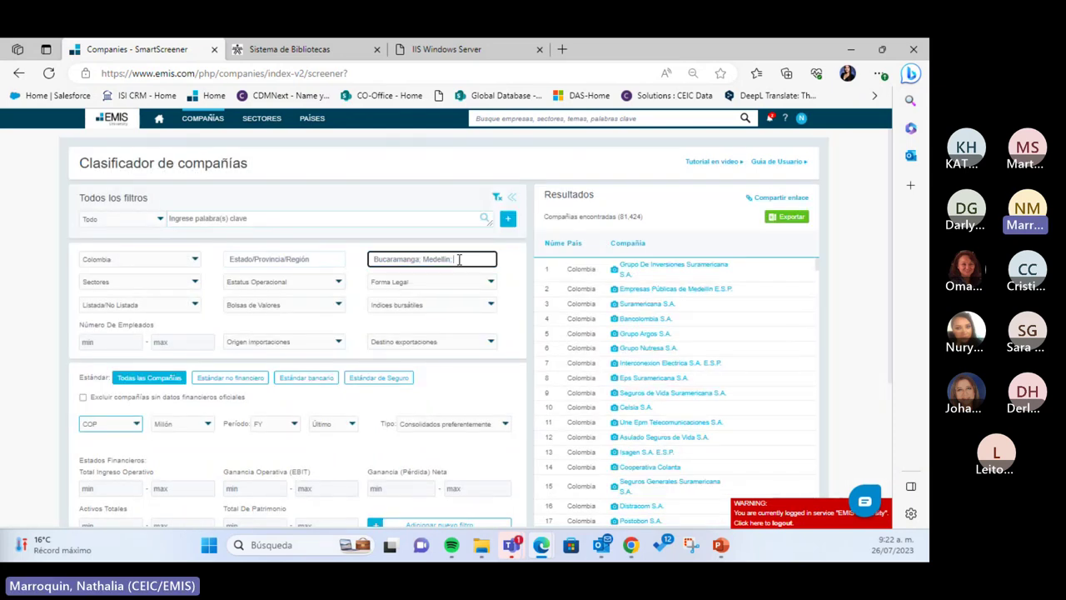
text(cali)
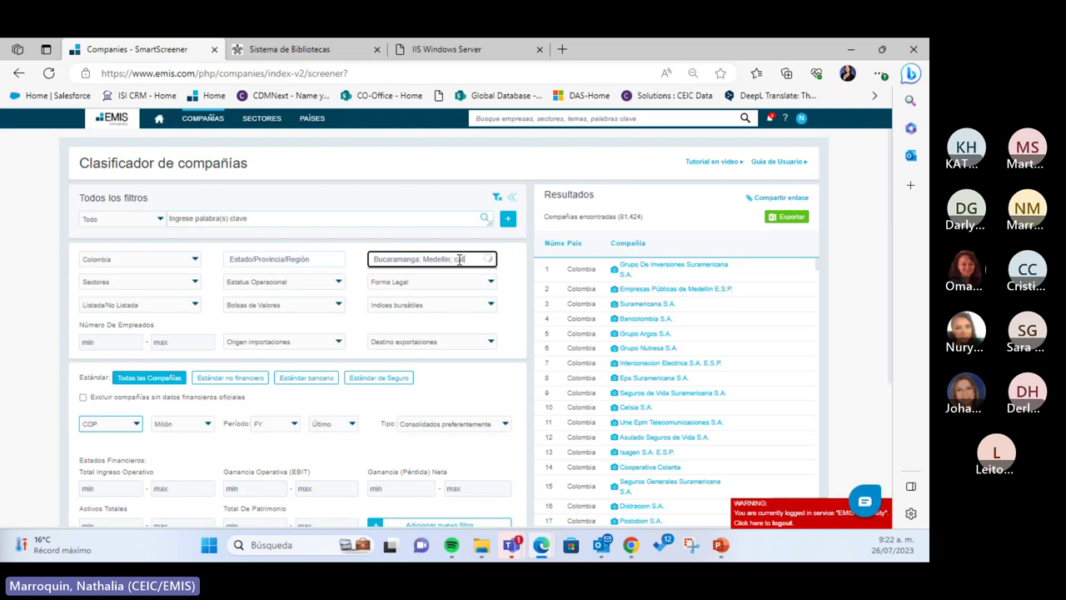
click(372, 282)
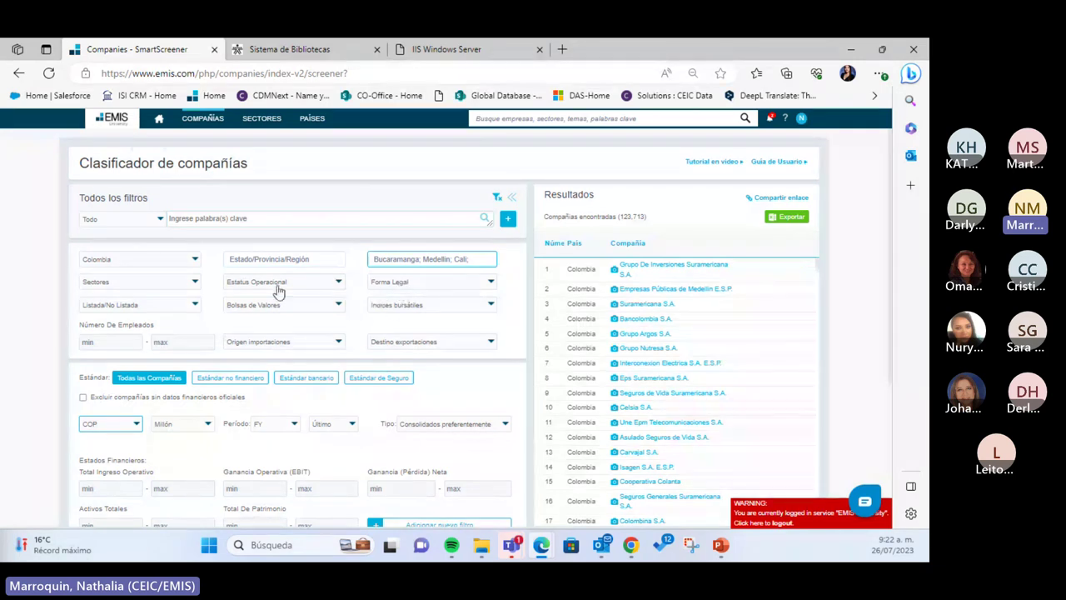
Set the sector filter to Agricultura, Ganadería, Caza, Silvicultura Y Pesca (A) from the CIIU Rev.4 A.C. classification
scroll(167, 278, down, 1)
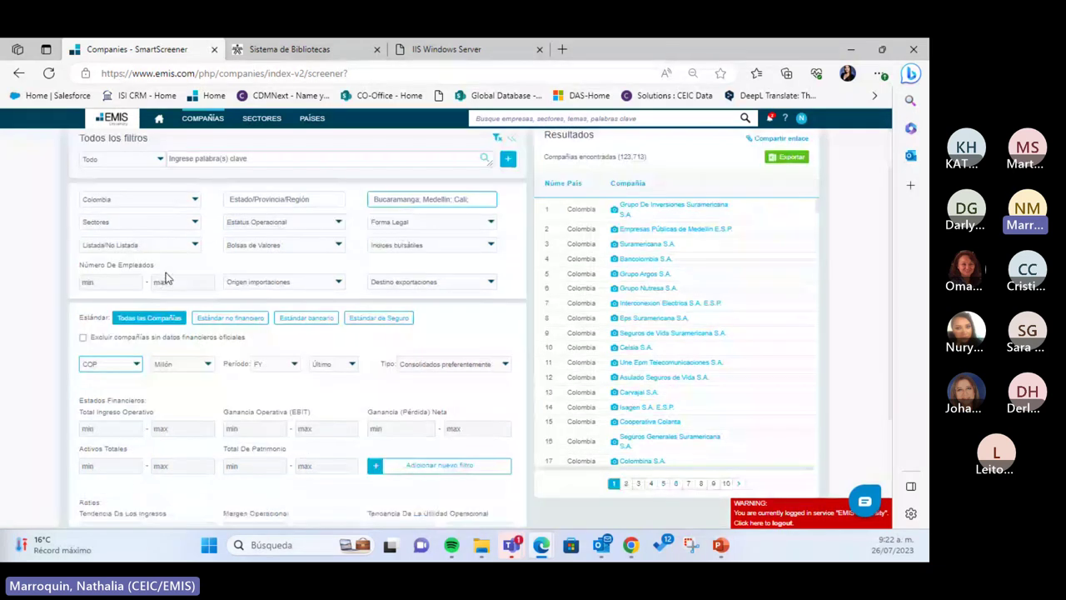
click(191, 229)
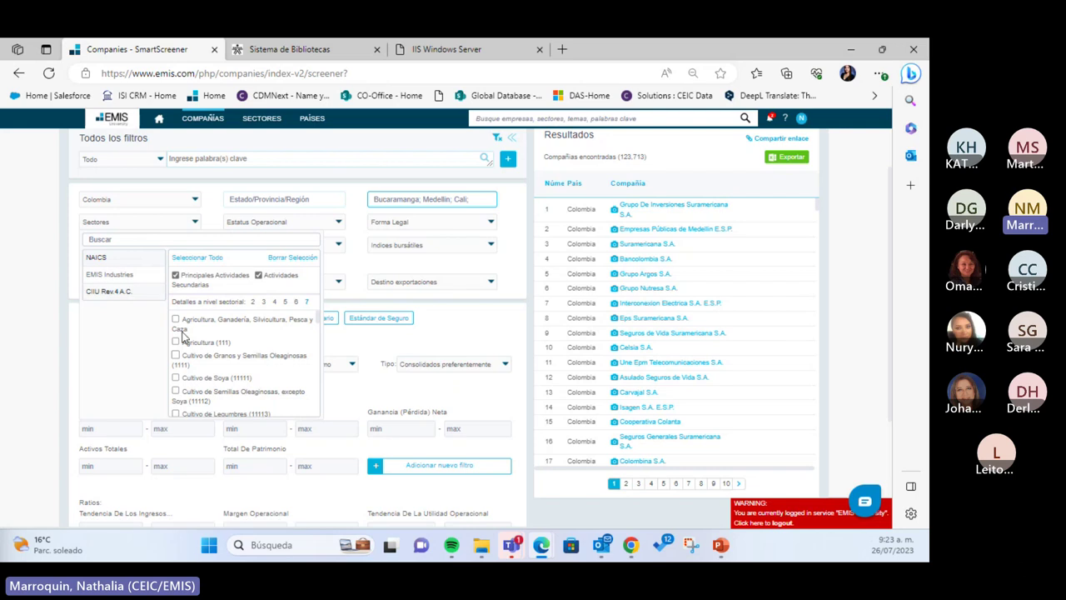
scroll(192, 341, down, 1)
scroll(192, 341, down, 2)
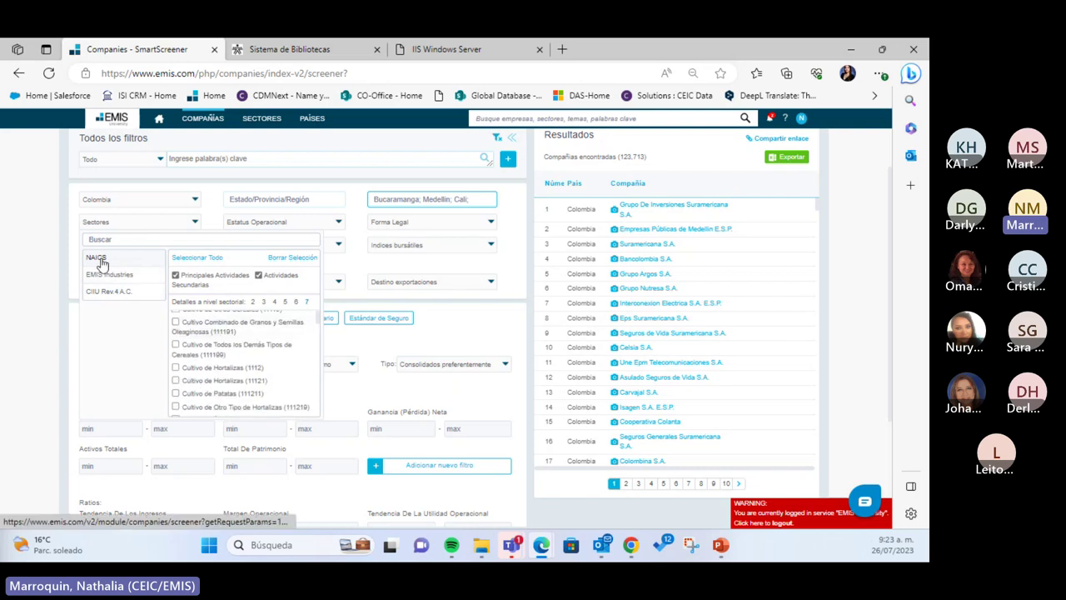
click(108, 290)
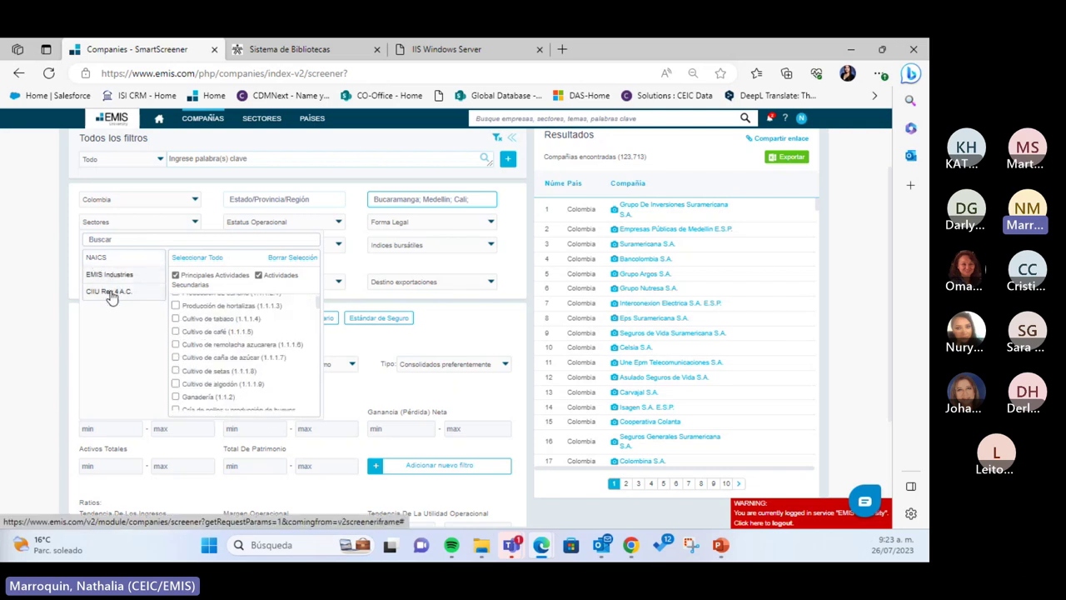
scroll(237, 350, up, 4)
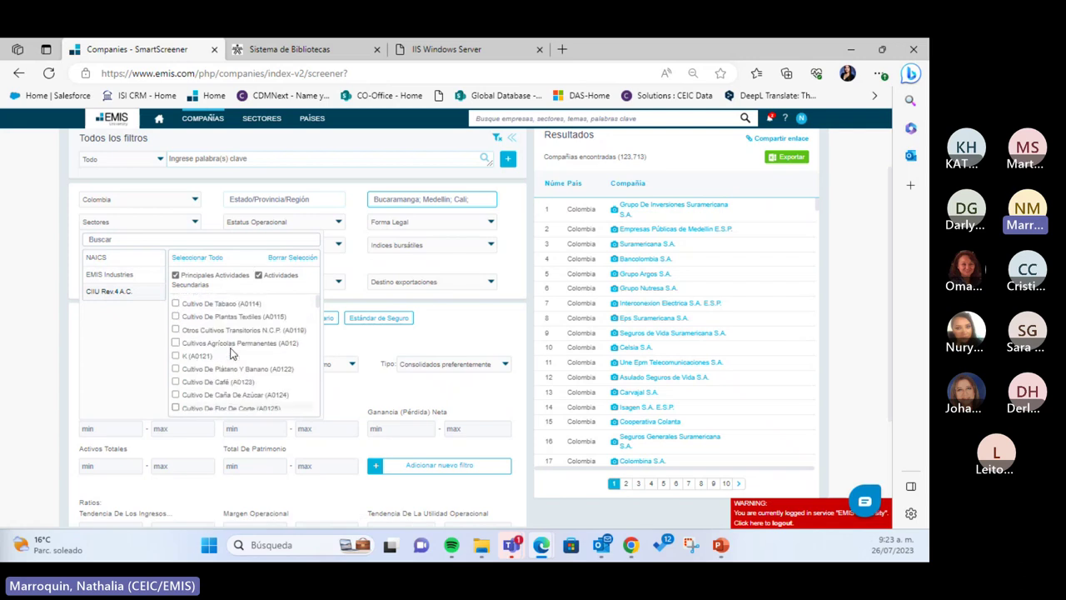
scroll(233, 354, up, 2)
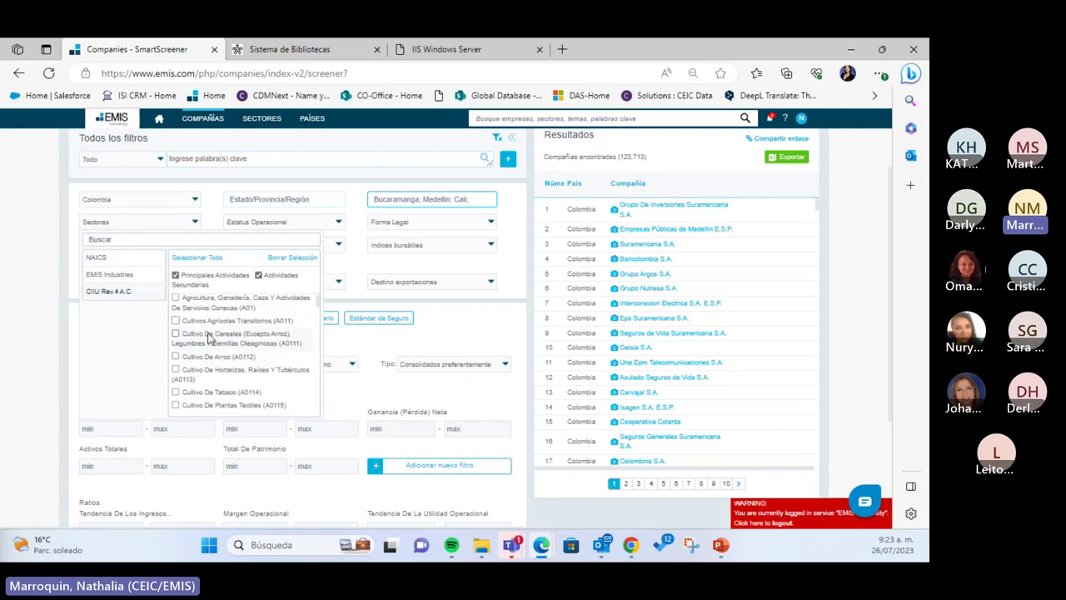
scroll(212, 350, up, 2)
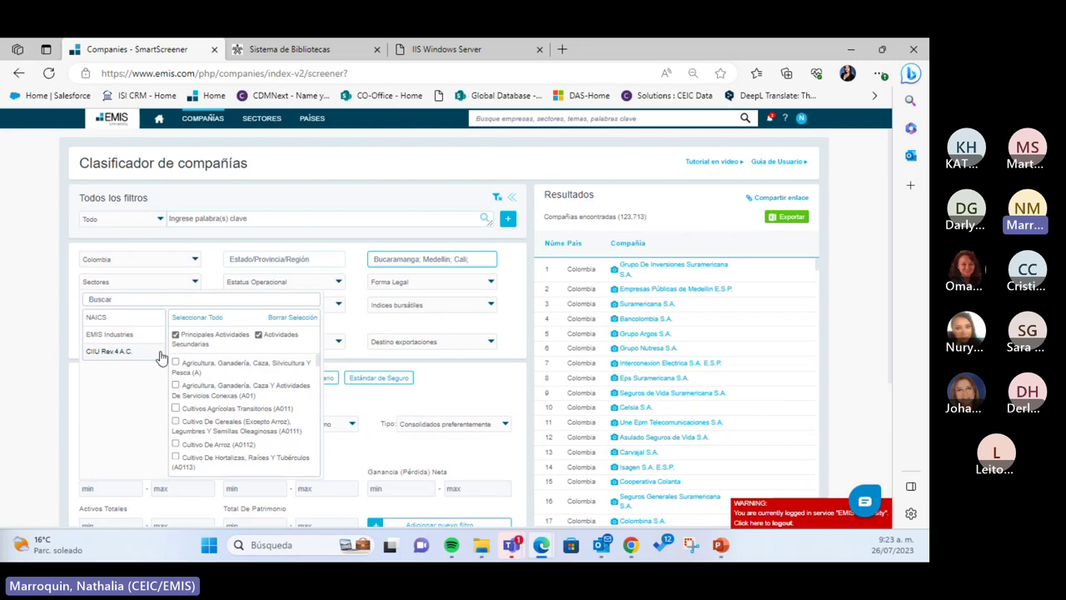
click(176, 364)
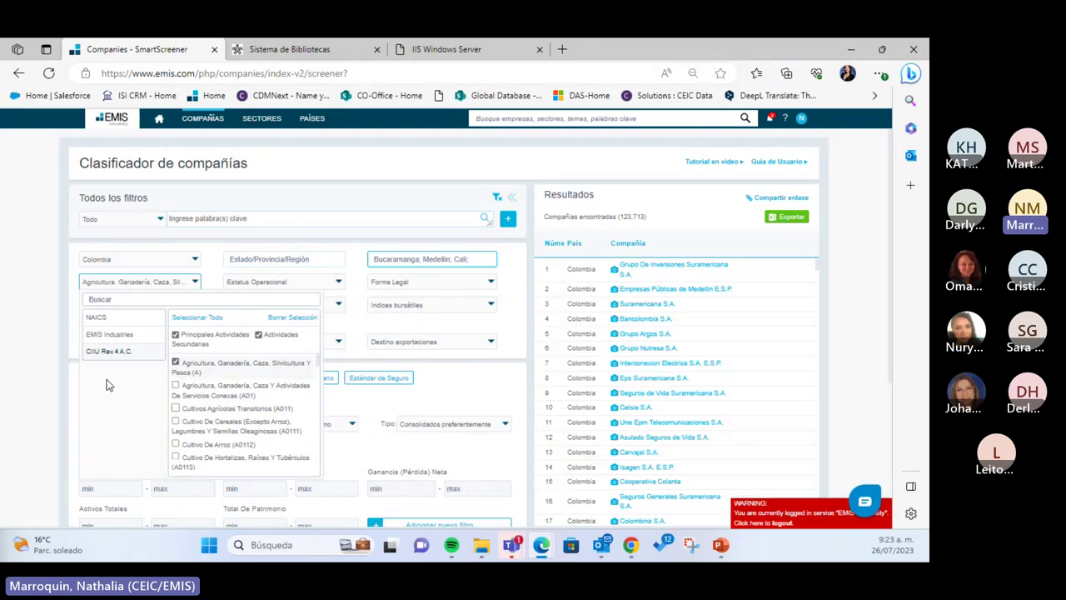
Apply the agriculture sector selection to the company results
click(52, 375)
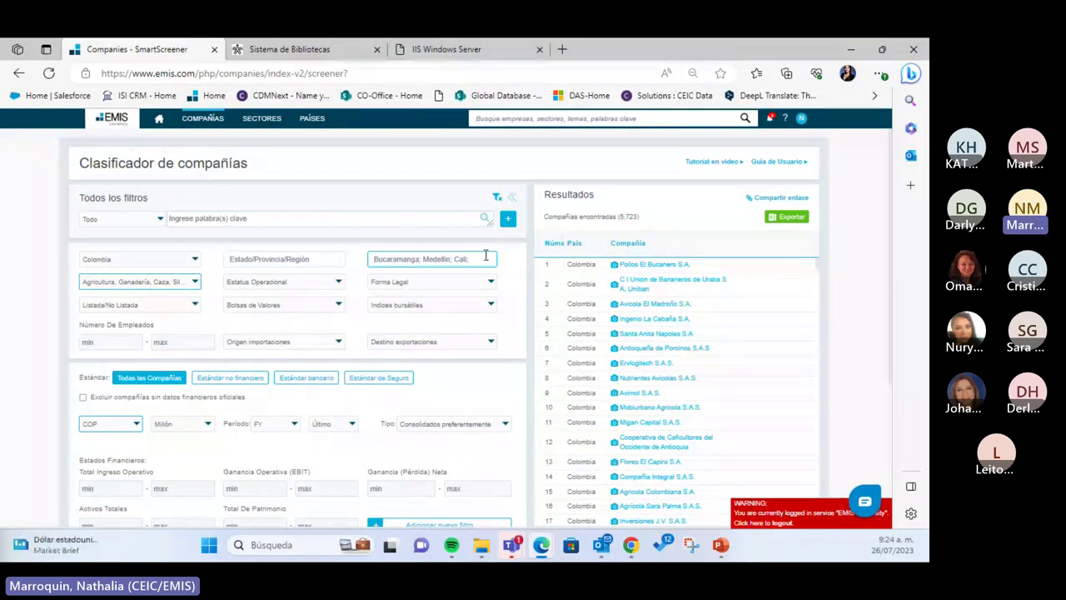
Review the options offered by the operational status and legal form filters
click(332, 287)
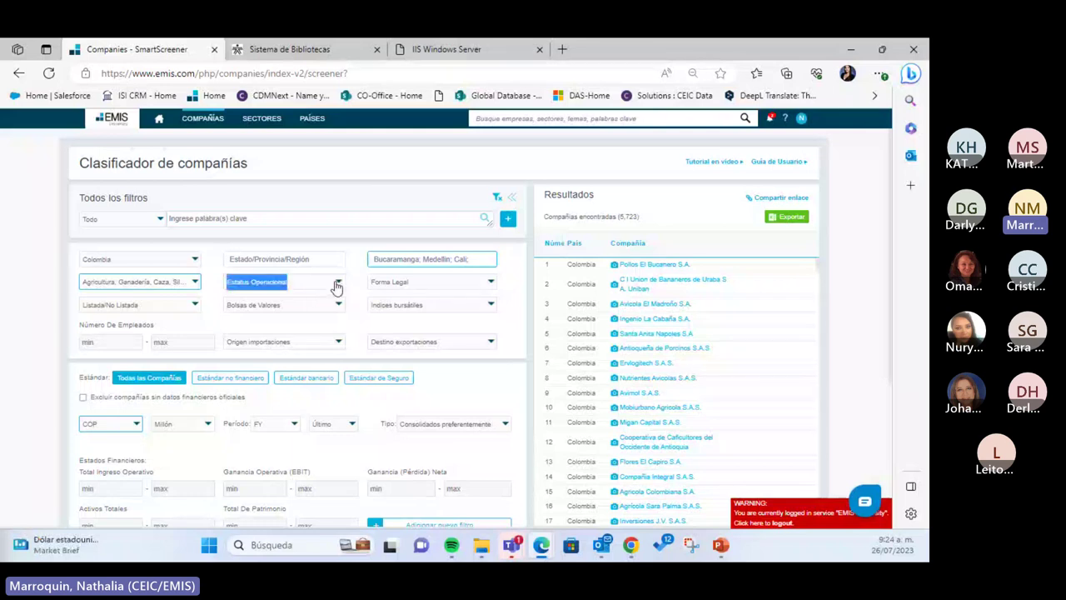
click(356, 236)
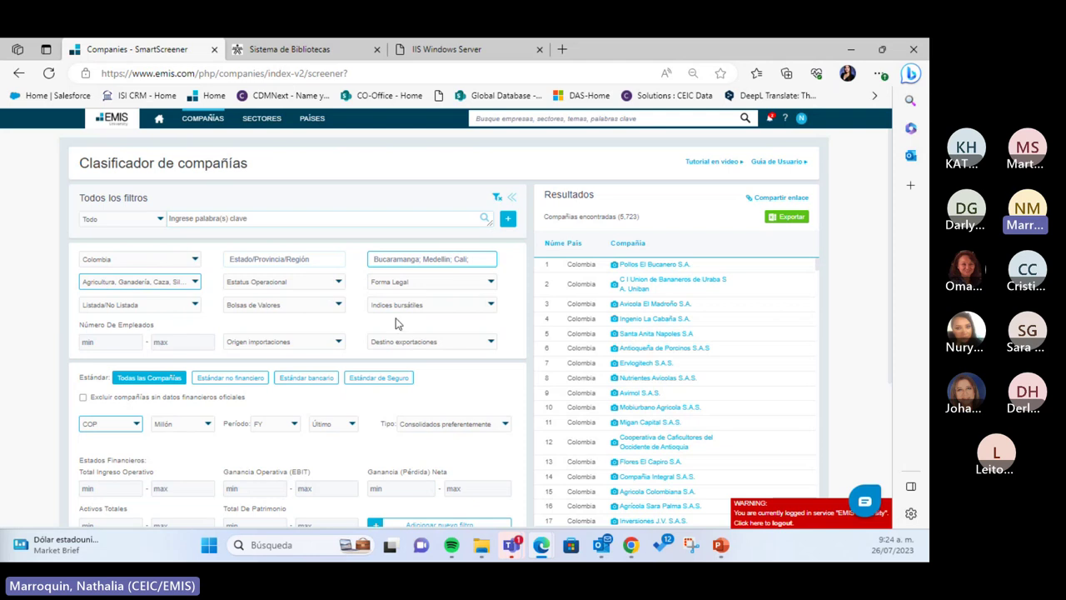
scroll(263, 333, down, 1)
click(305, 225)
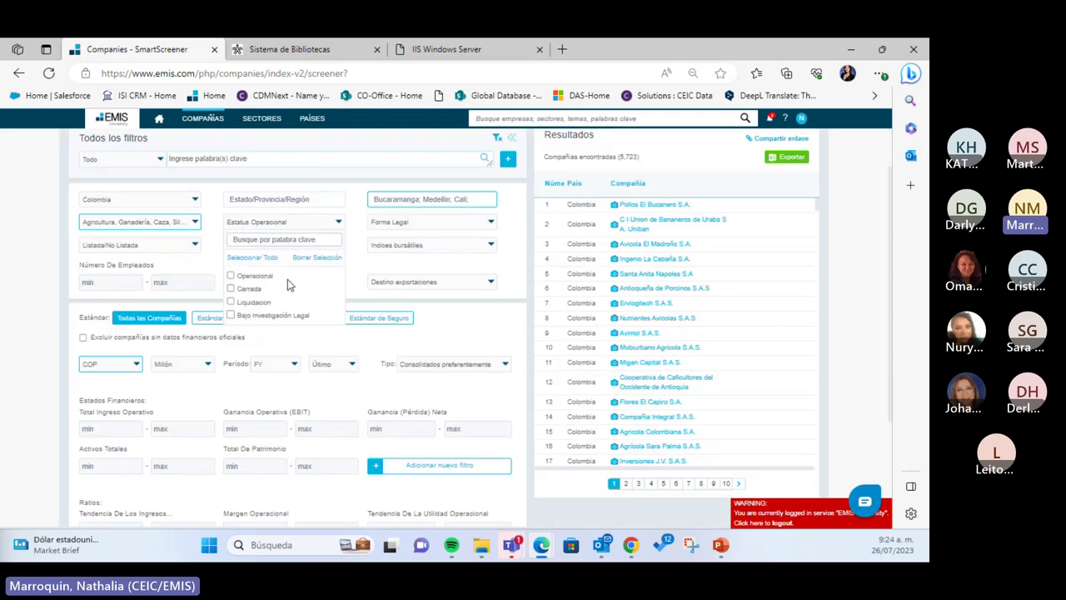
scroll(250, 293, down, 1)
scroll(249, 287, down, 1)
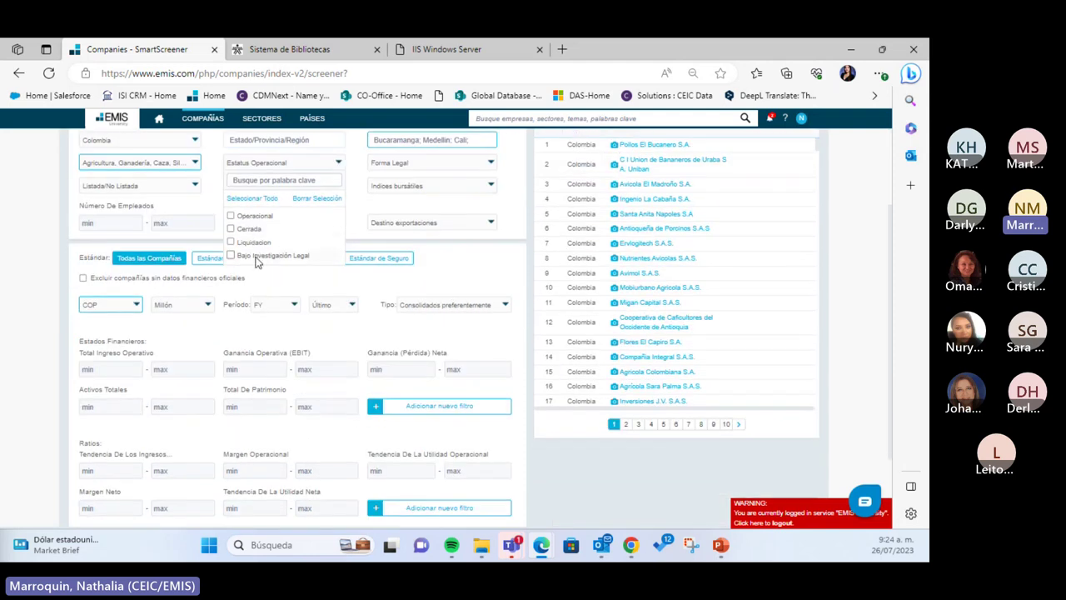
scroll(416, 259, up, 3)
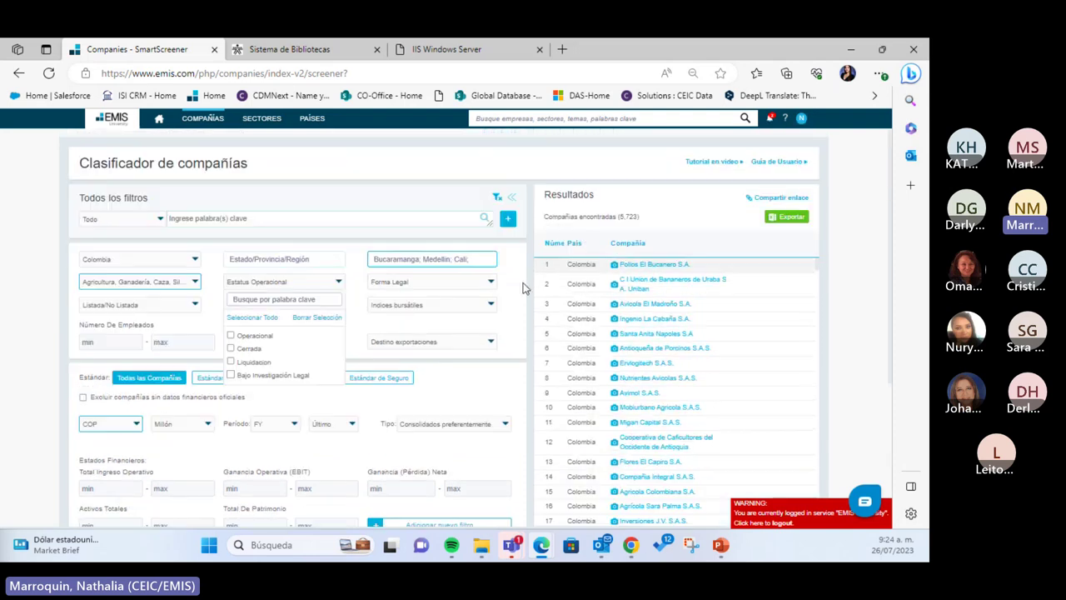
click(500, 291)
click(491, 283)
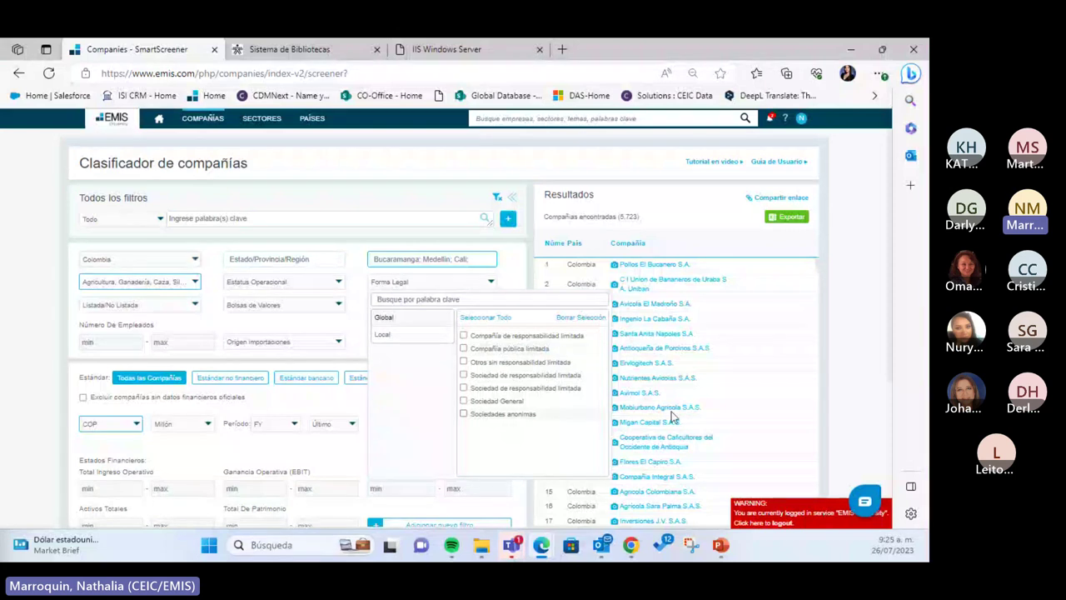
click(523, 269)
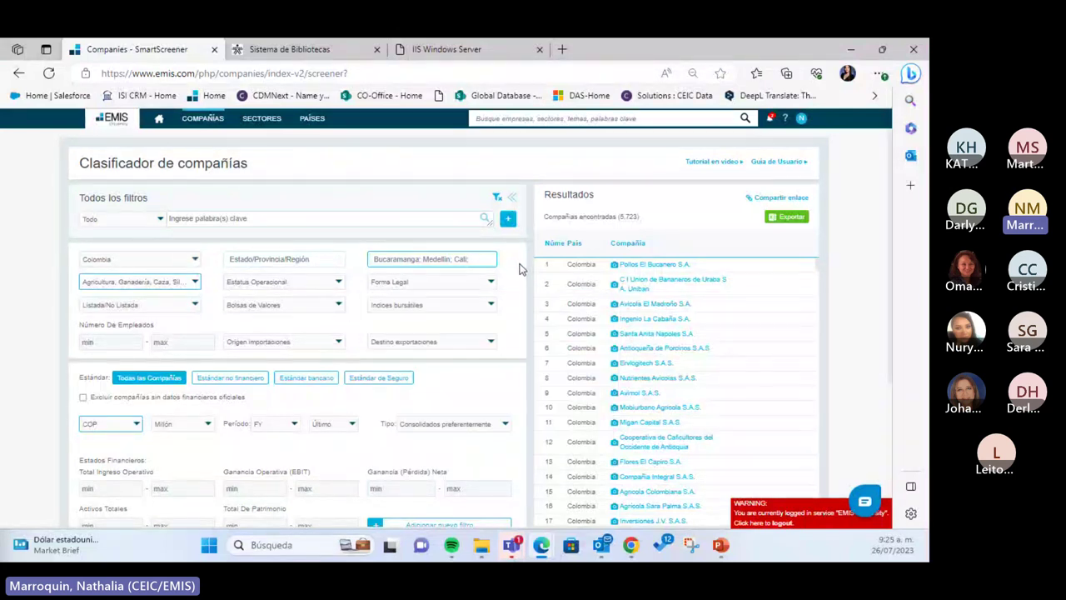
Examine the financial filters and the additional indicators available under Estado de Resultados and Balance General, without adding any
scroll(310, 331, down, 2)
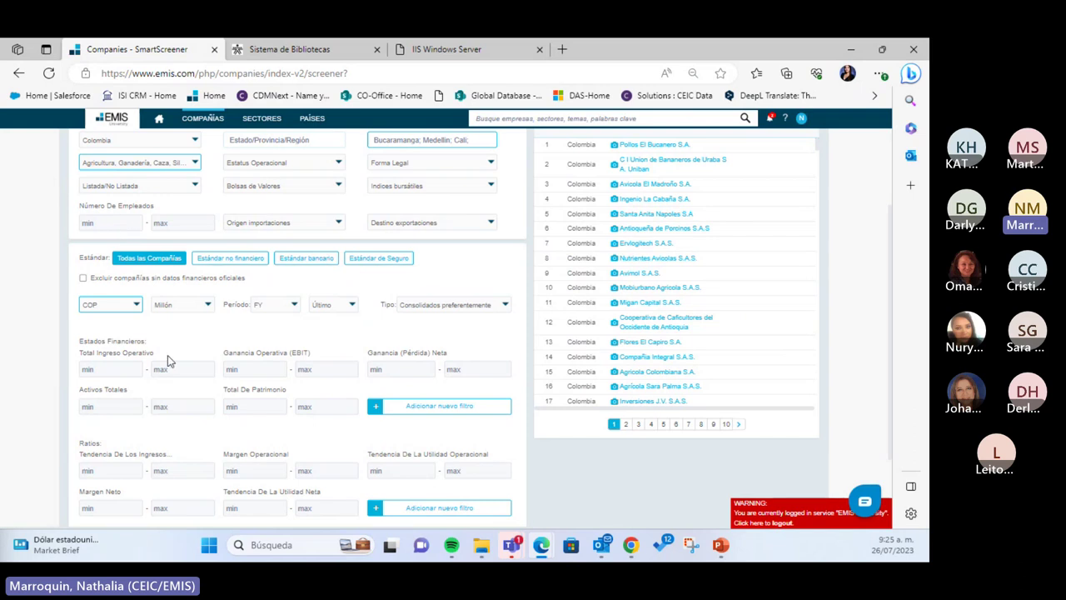
scroll(175, 346, down, 1)
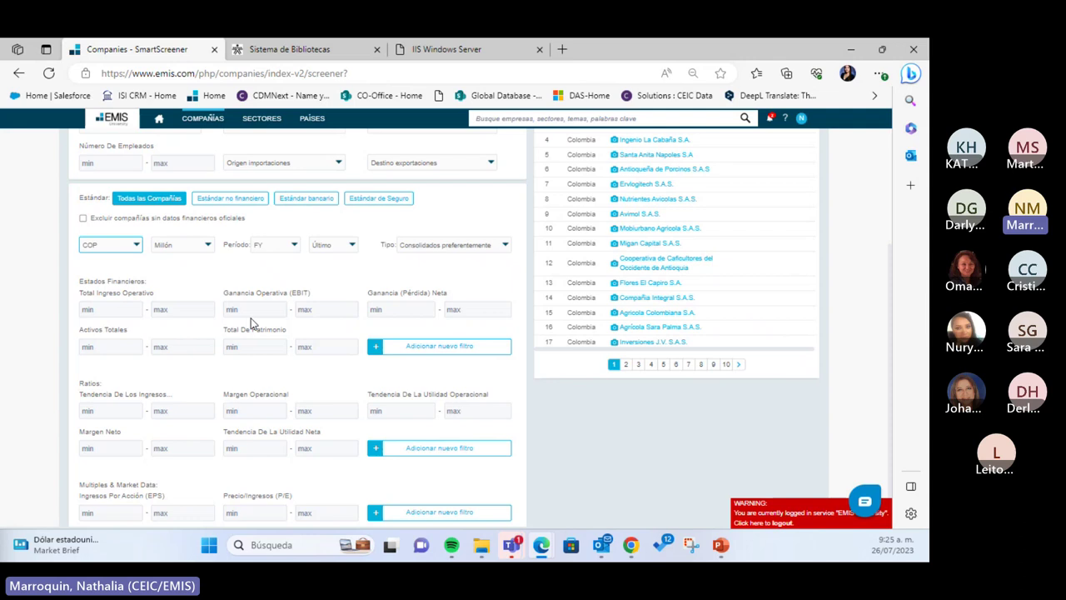
scroll(262, 347, up, 1)
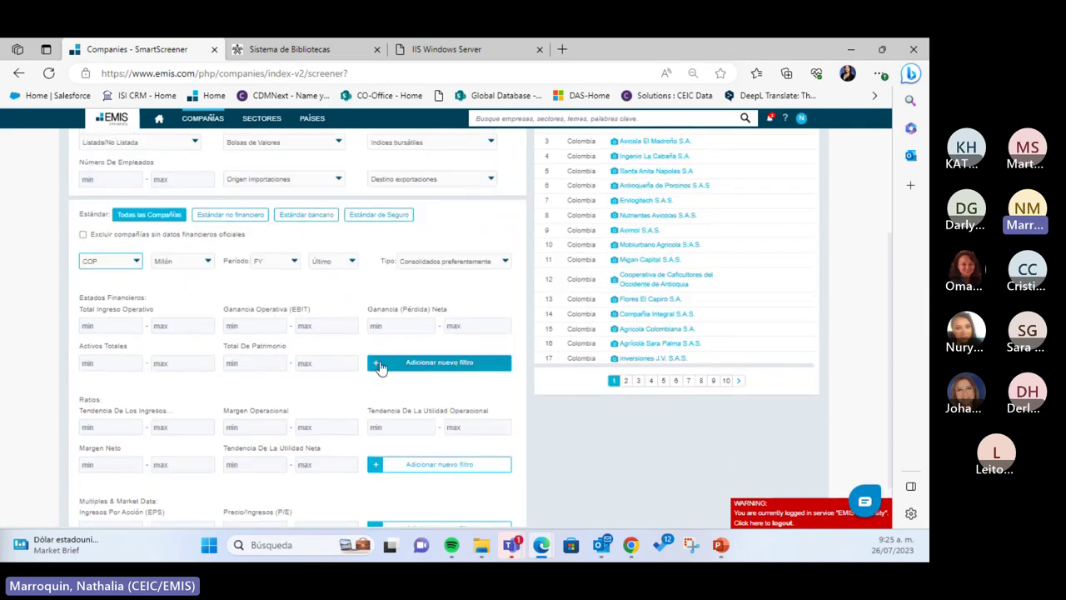
scroll(241, 330, down, 1)
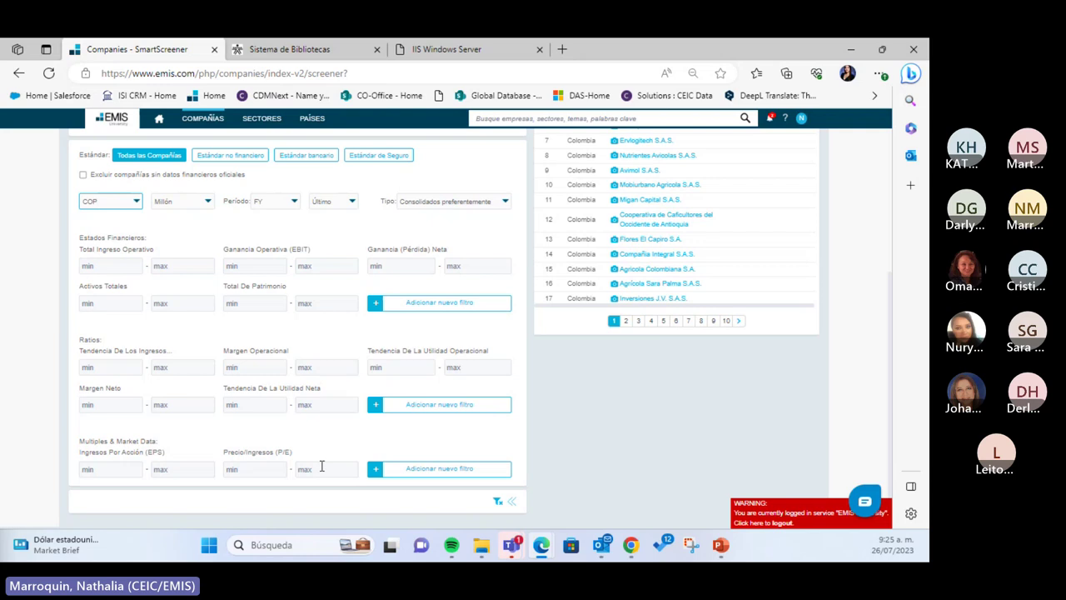
click(439, 468)
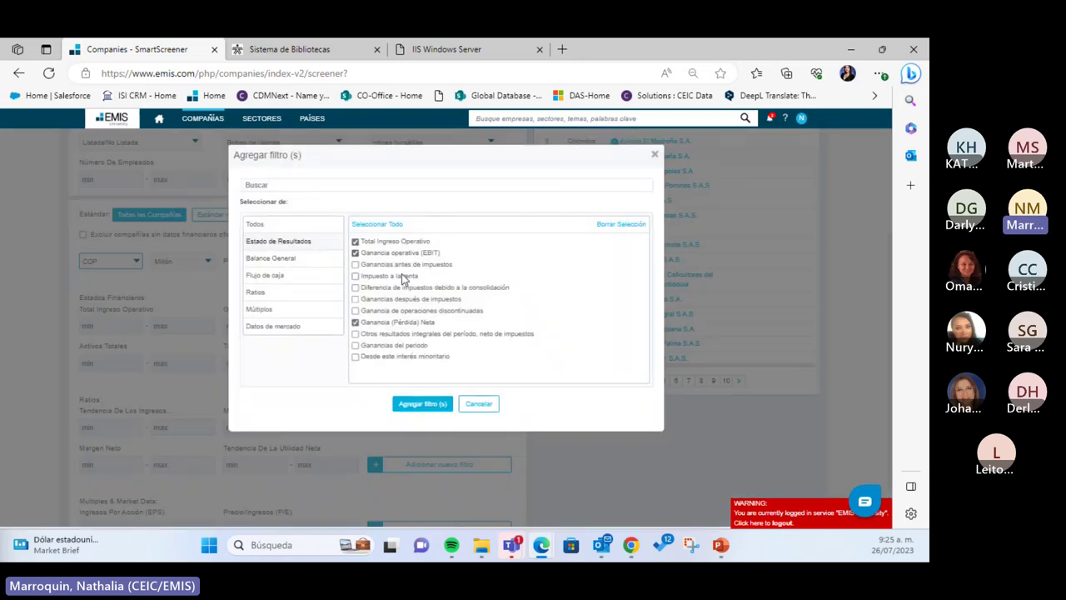
click(296, 264)
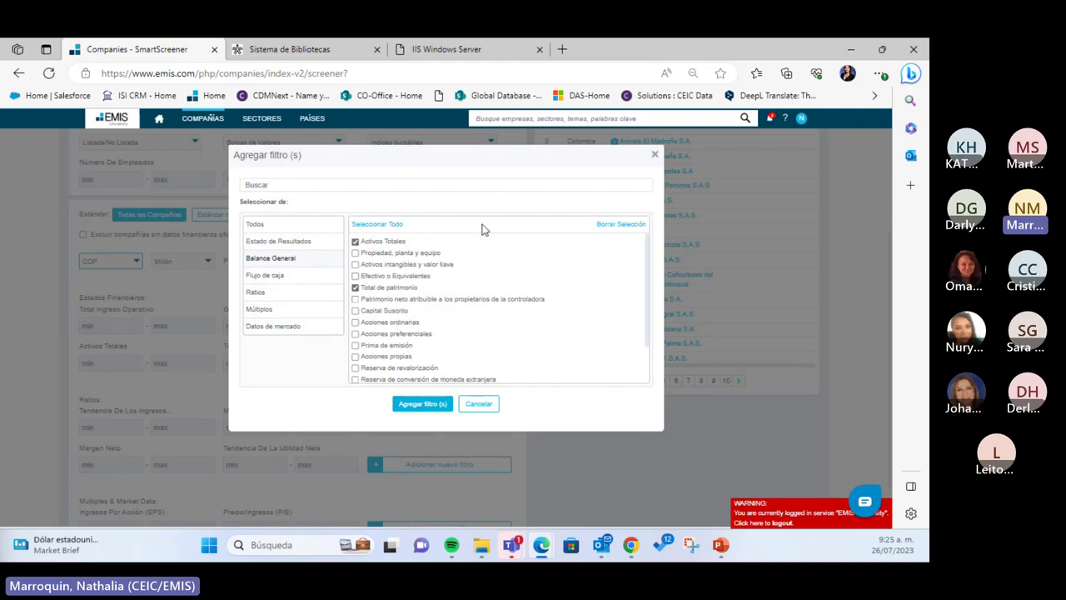
click(655, 155)
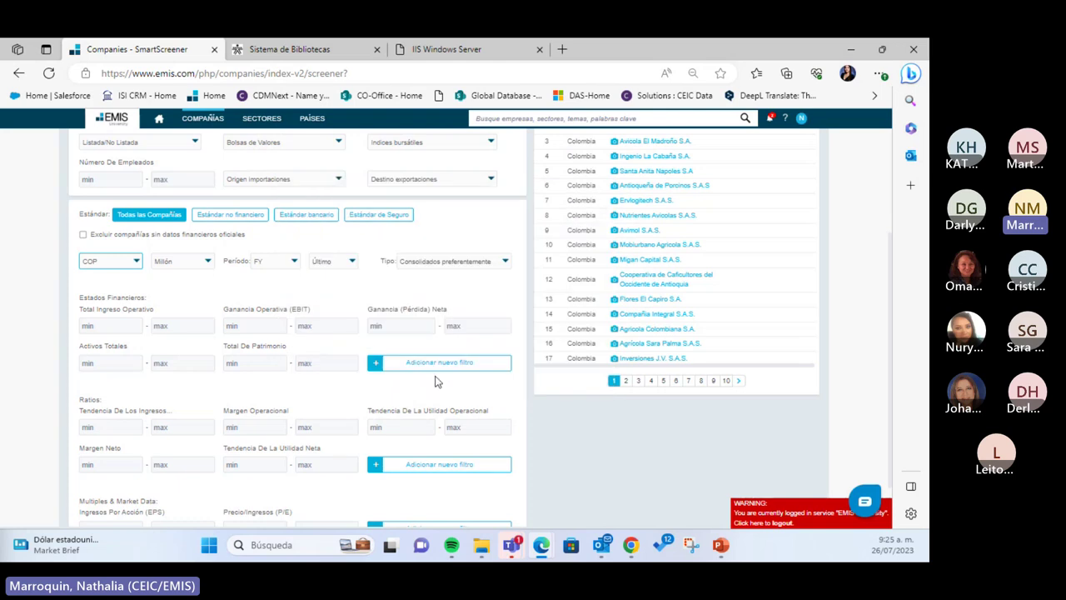
click(437, 365)
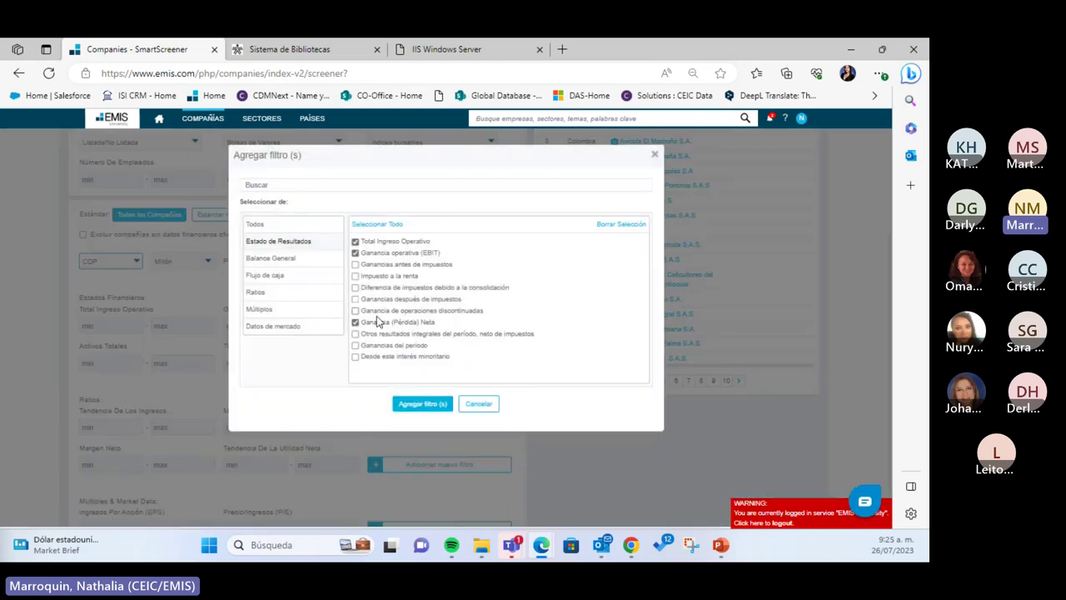
click(655, 156)
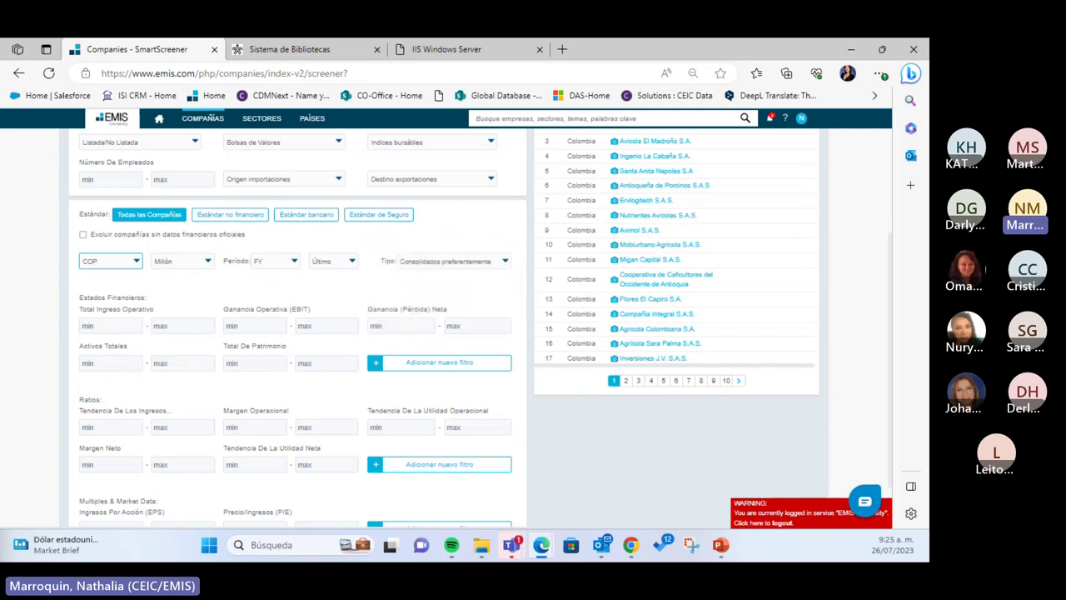
scroll(433, 367, down, 2)
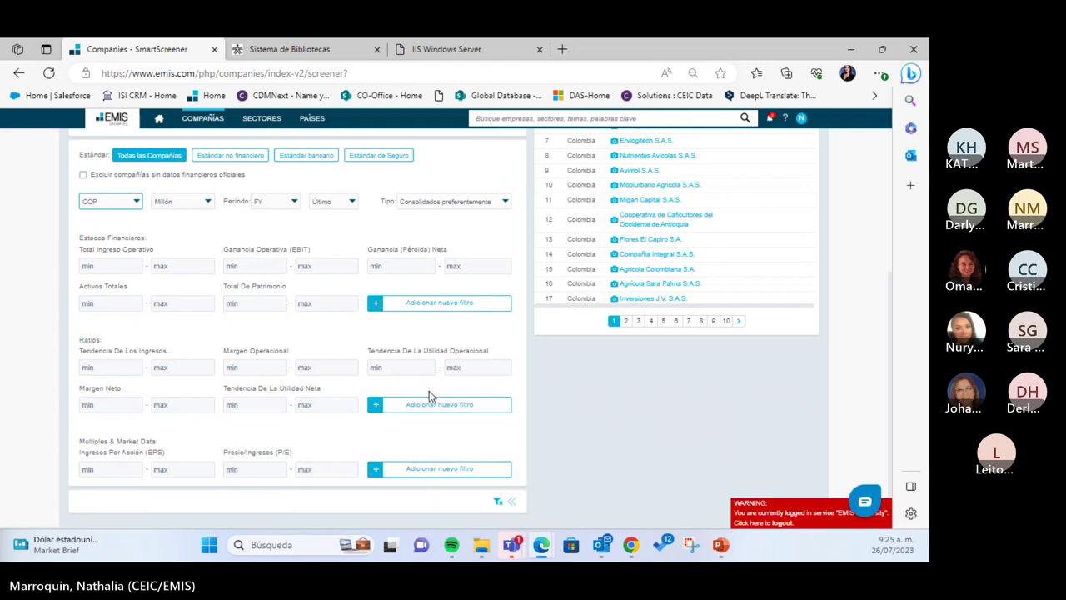
scroll(429, 392, up, 3)
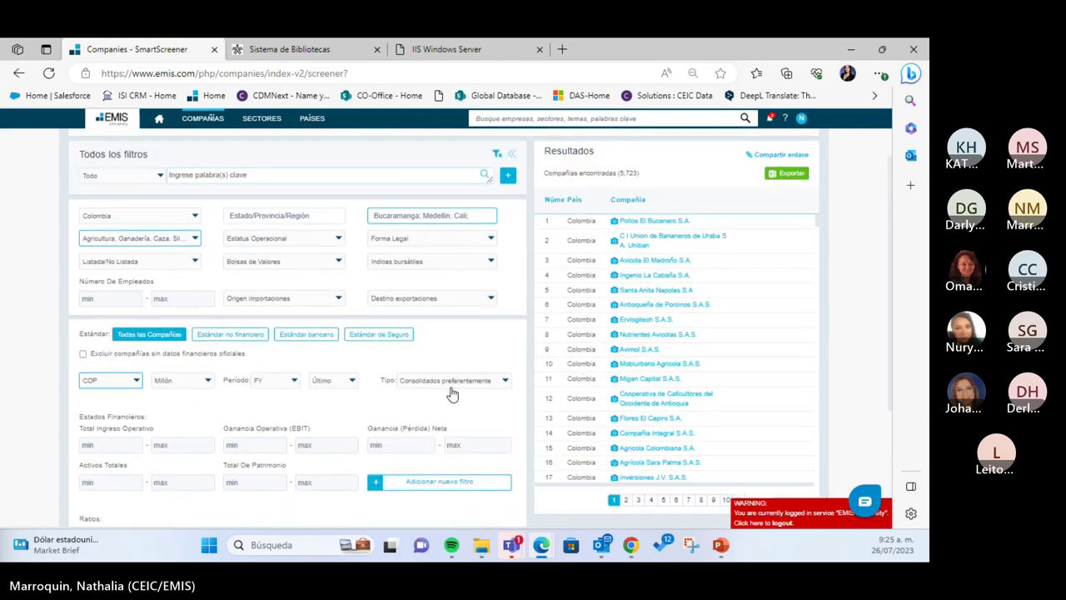
scroll(453, 394, down, 2)
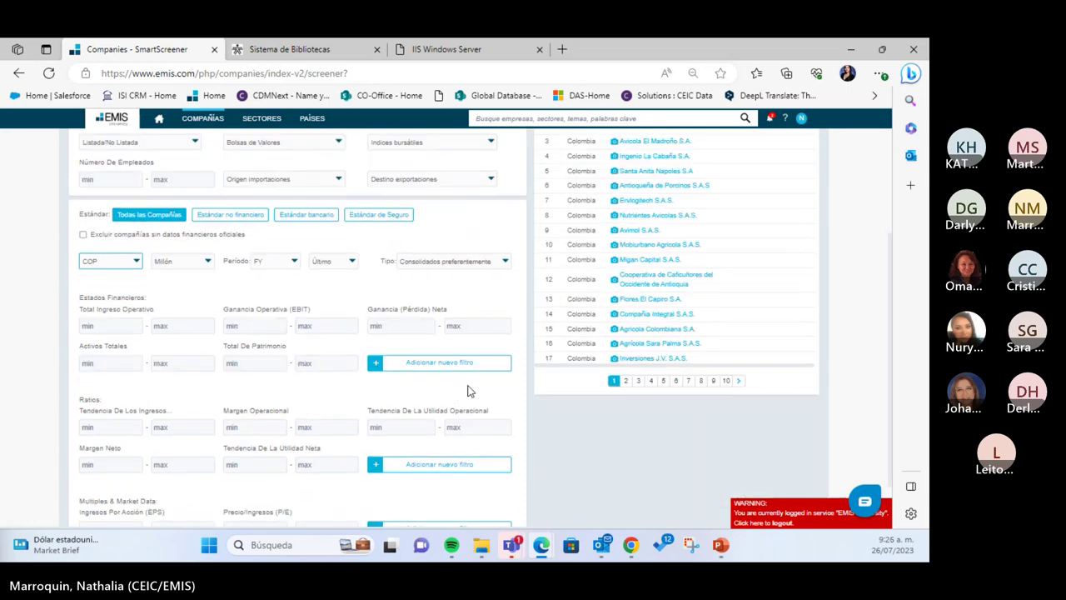
scroll(468, 391, up, 3)
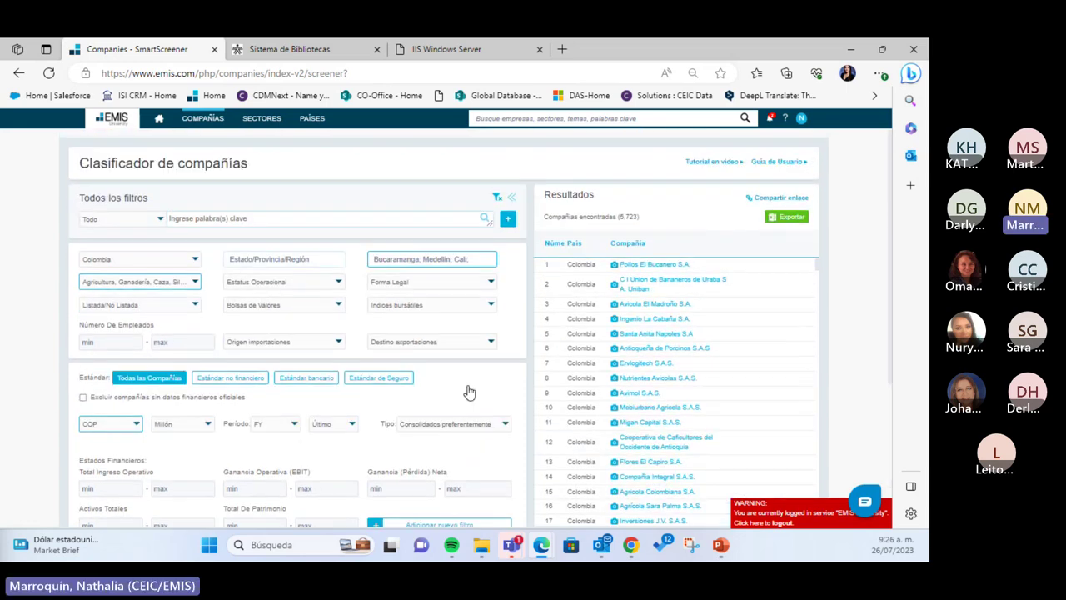
scroll(468, 391, down, 2)
scroll(468, 391, down, 2)
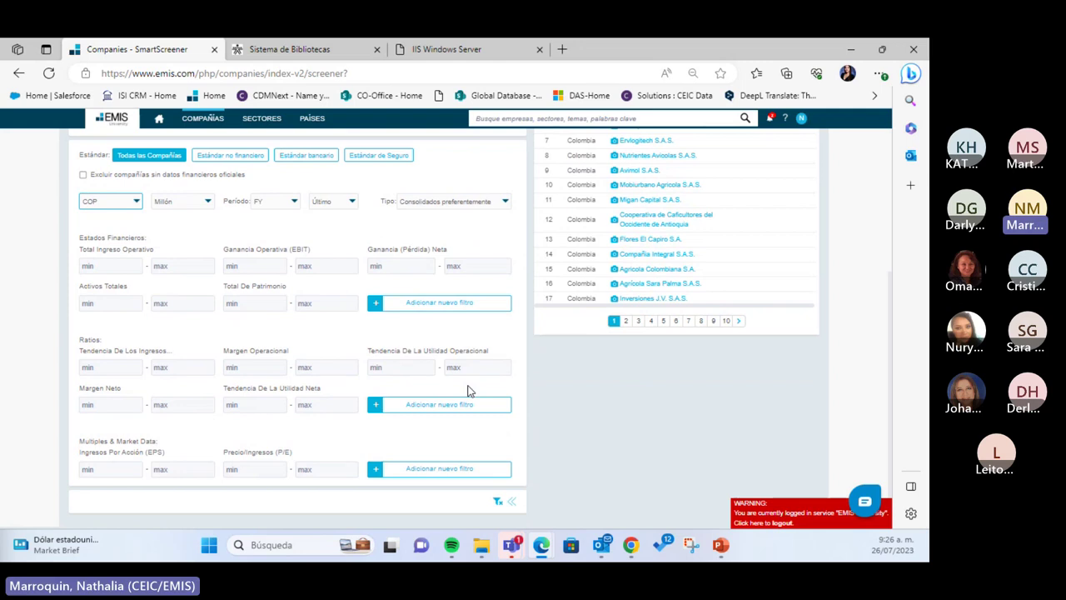
scroll(465, 333, up, 4)
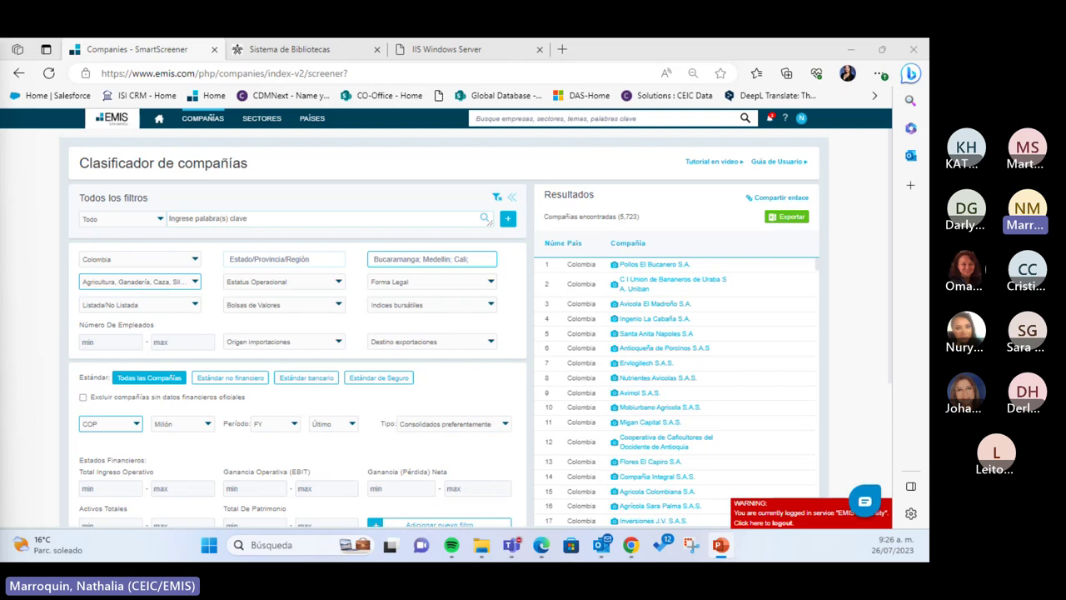
Switch to the PowerPoint workshop deck, read the practical exercise criteria on slide 2, and return to the company screener
click(721, 545)
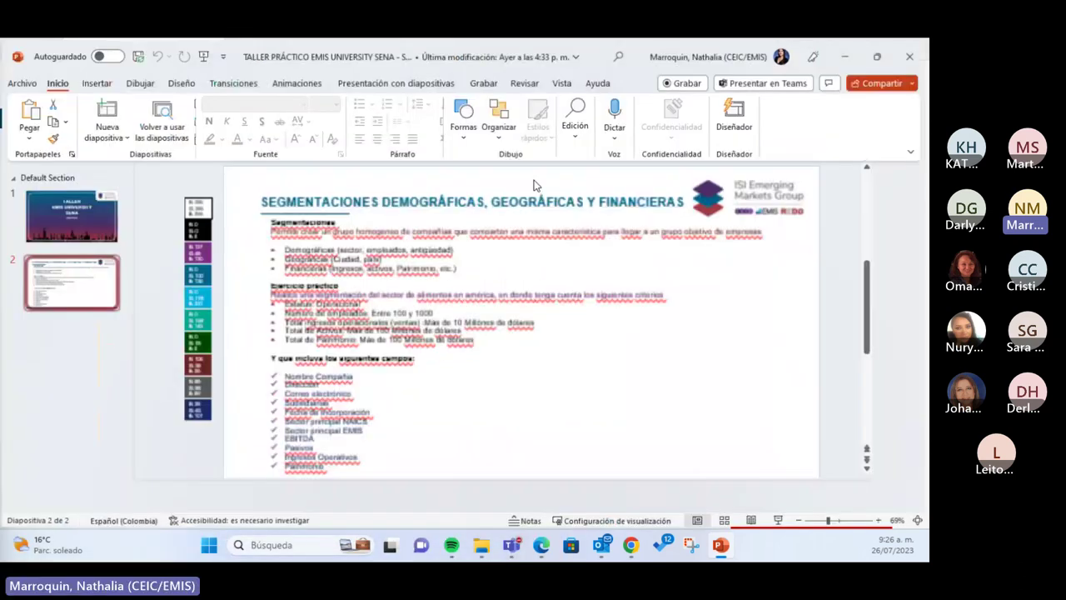
key(Page_Up)
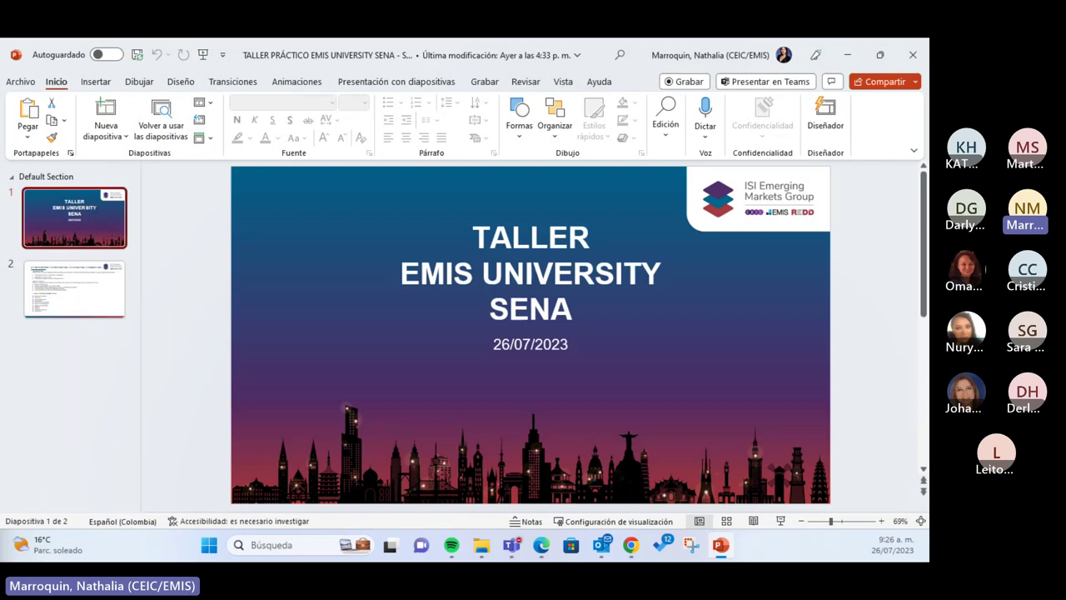
click(97, 294)
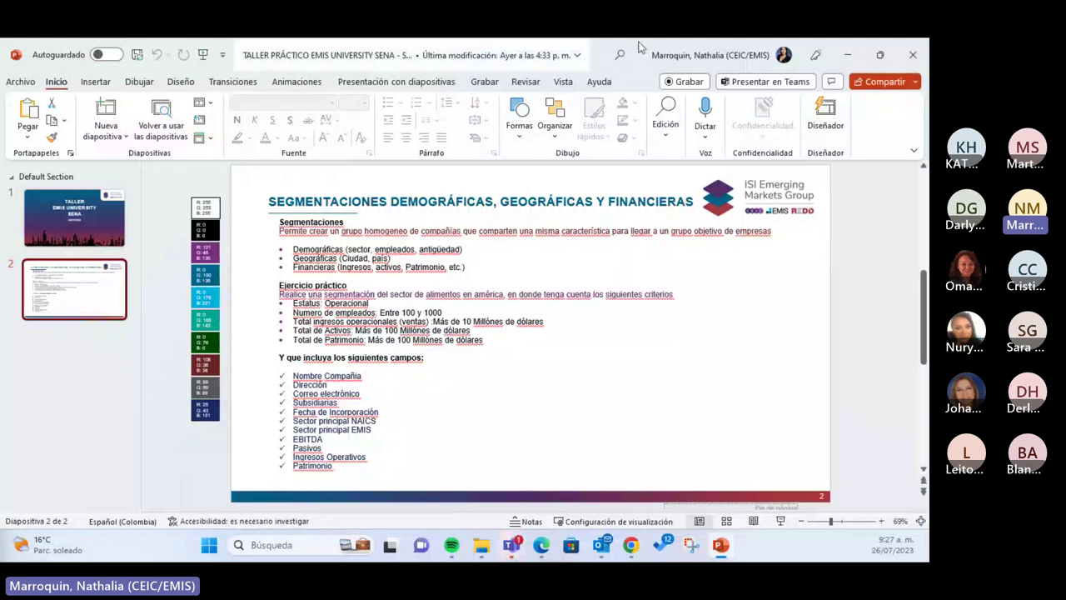
drag(609, 46, 454, 79)
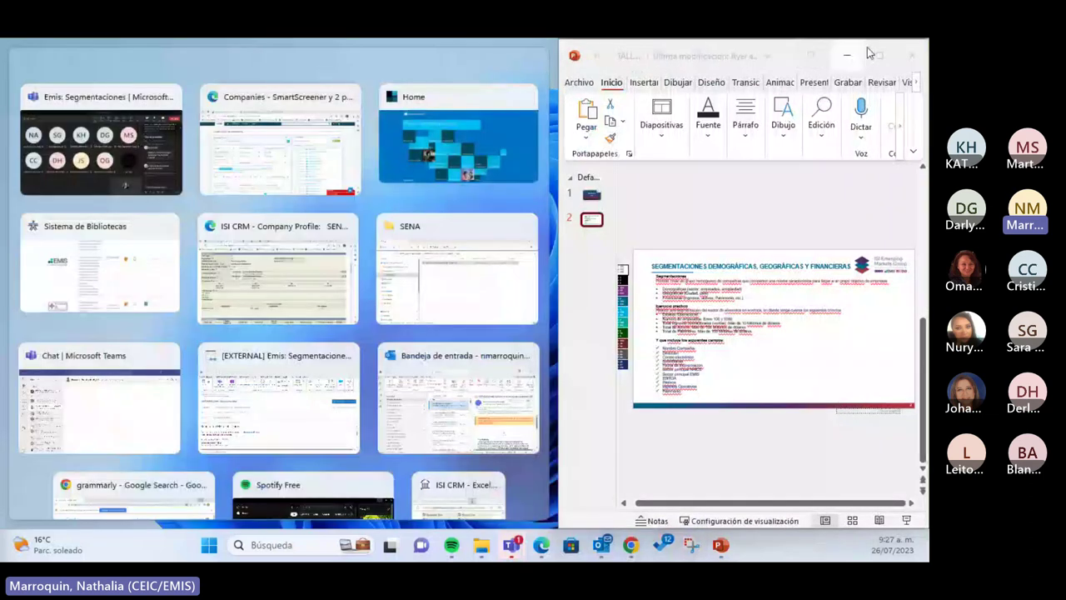
click(868, 47)
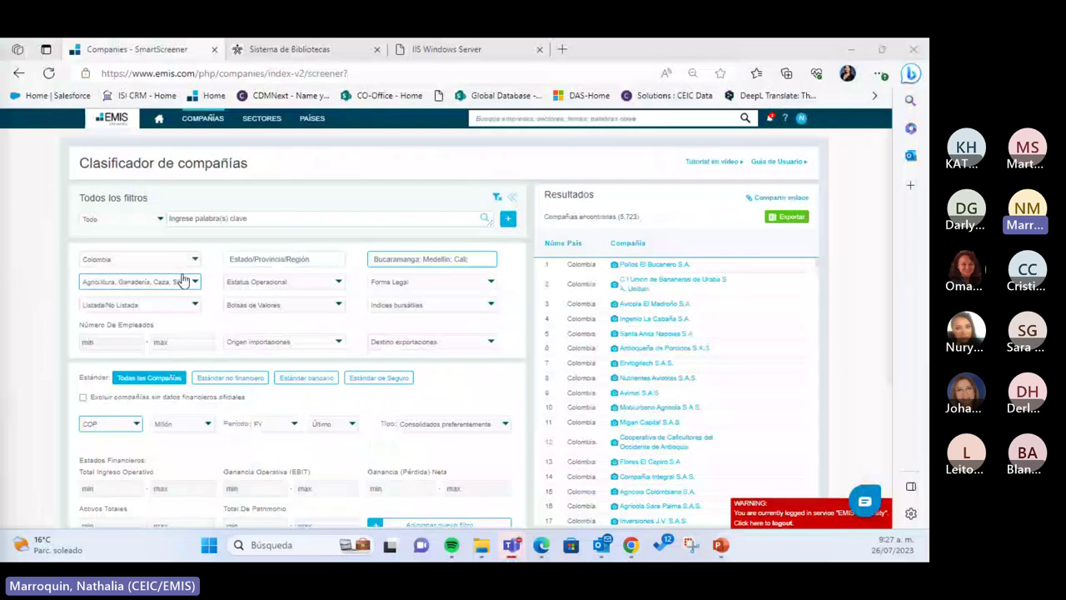
Clear the Colombia country selection and remove Bucaramanga, Medellin and Cali from the city filter
click(175, 265)
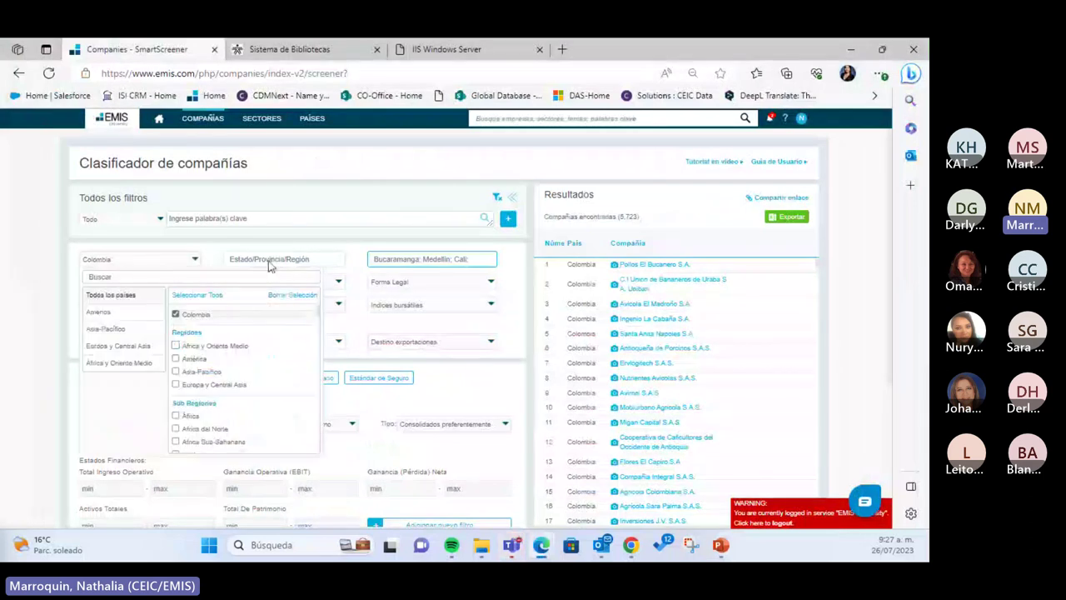
click(287, 296)
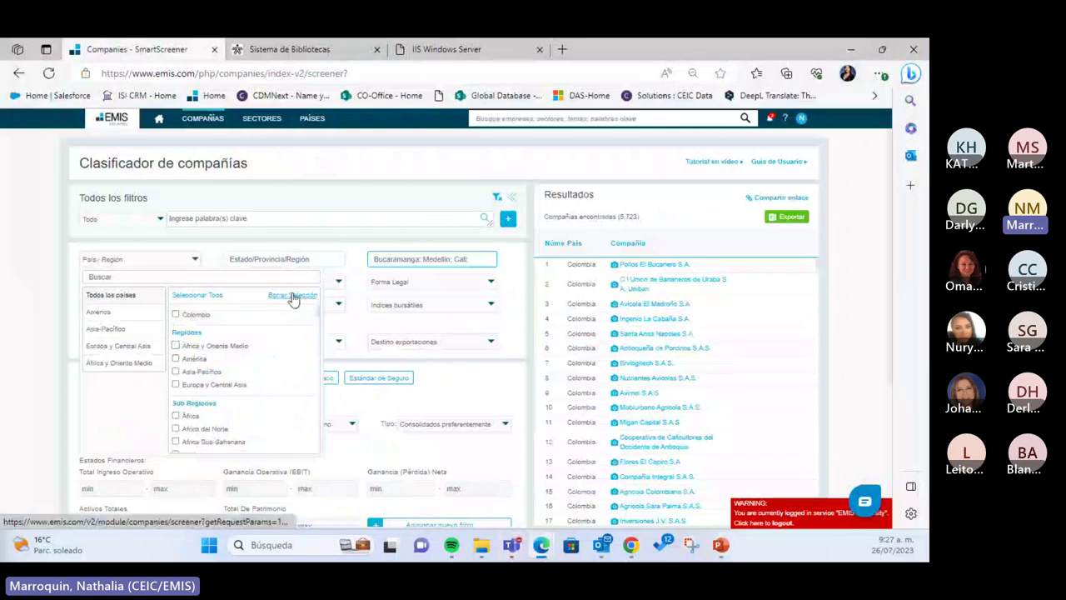
click(483, 261)
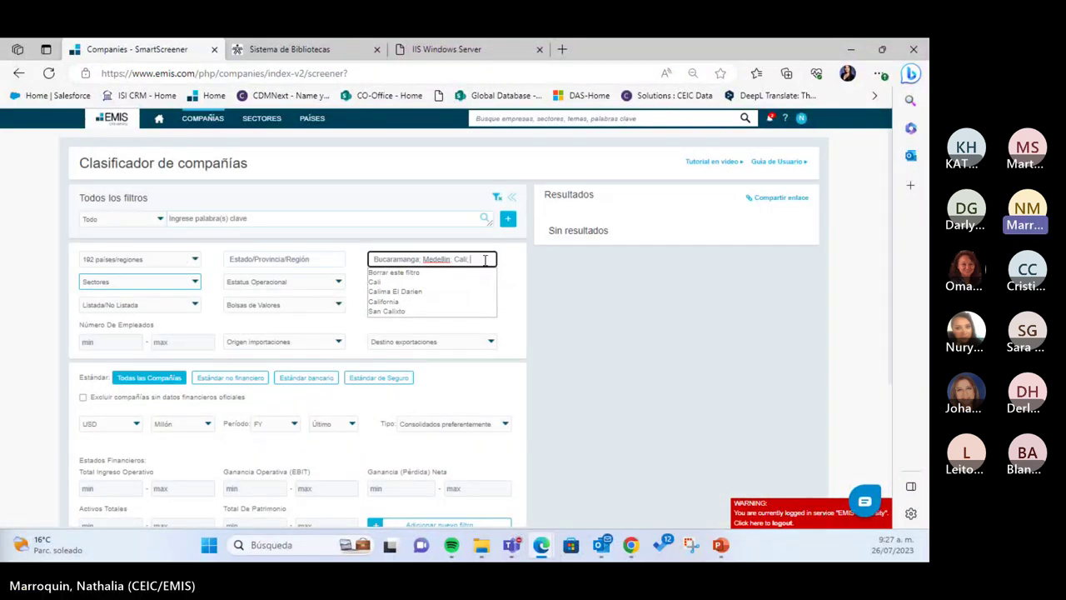
drag(485, 260, 328, 263)
key(BackSpace)
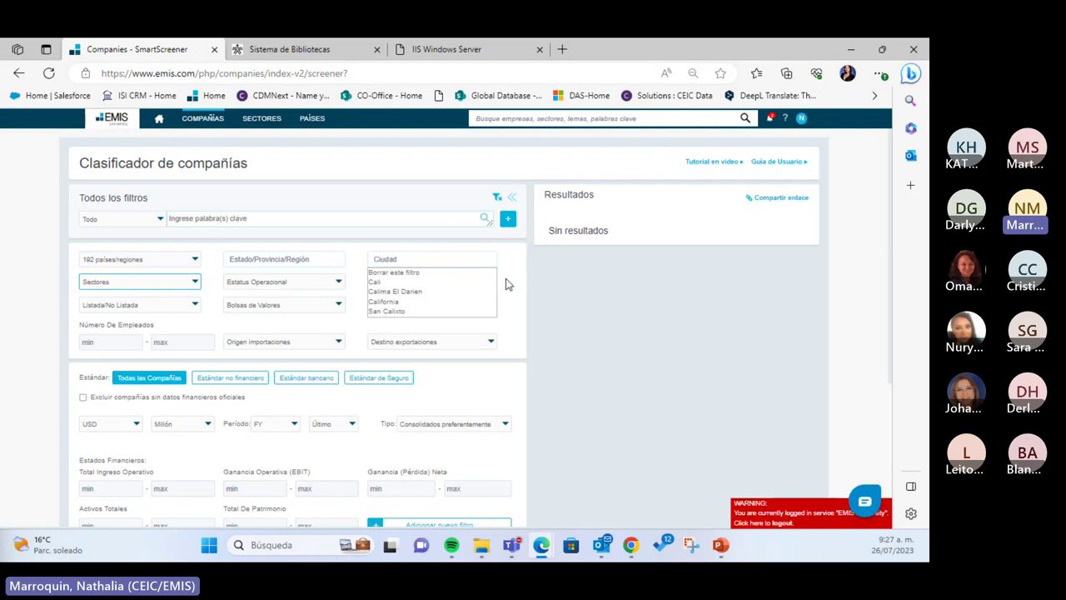
click(508, 283)
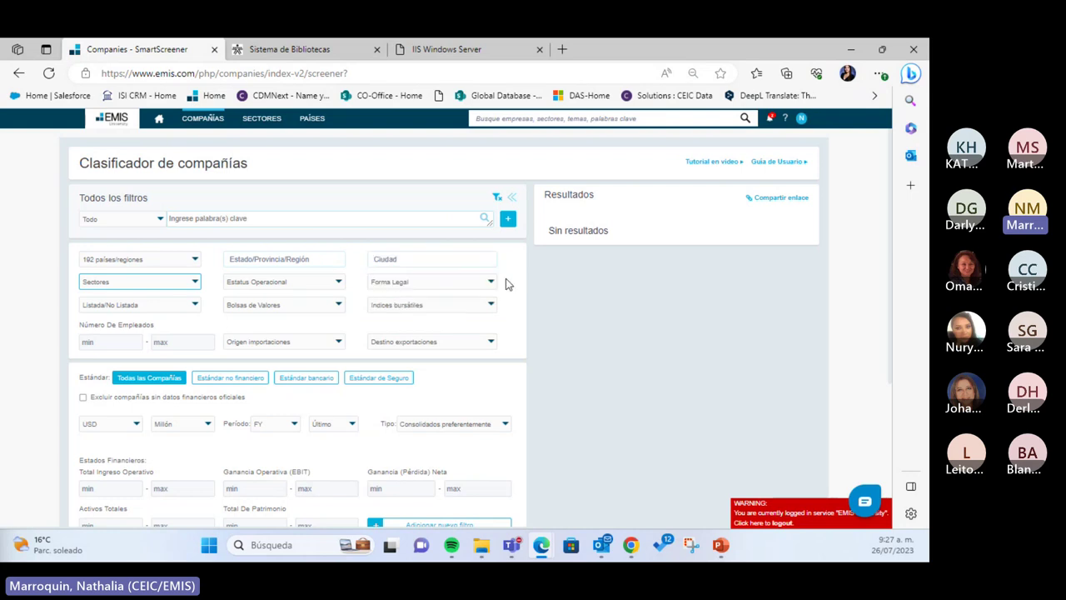
Recheck the exercise criteria on the PowerPoint slide and return to the company screener
click(720, 546)
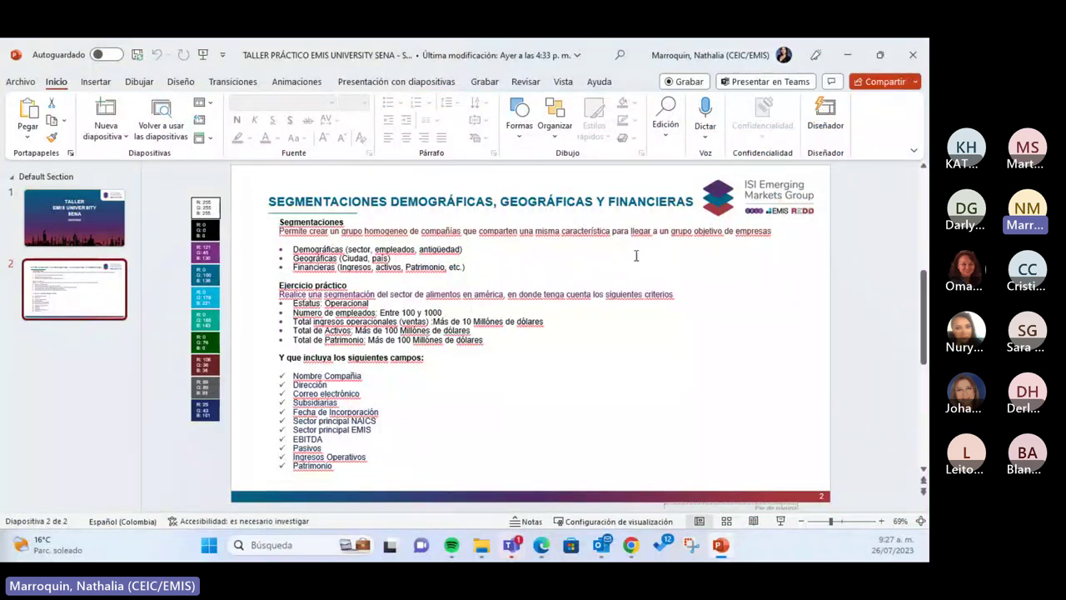
click(846, 56)
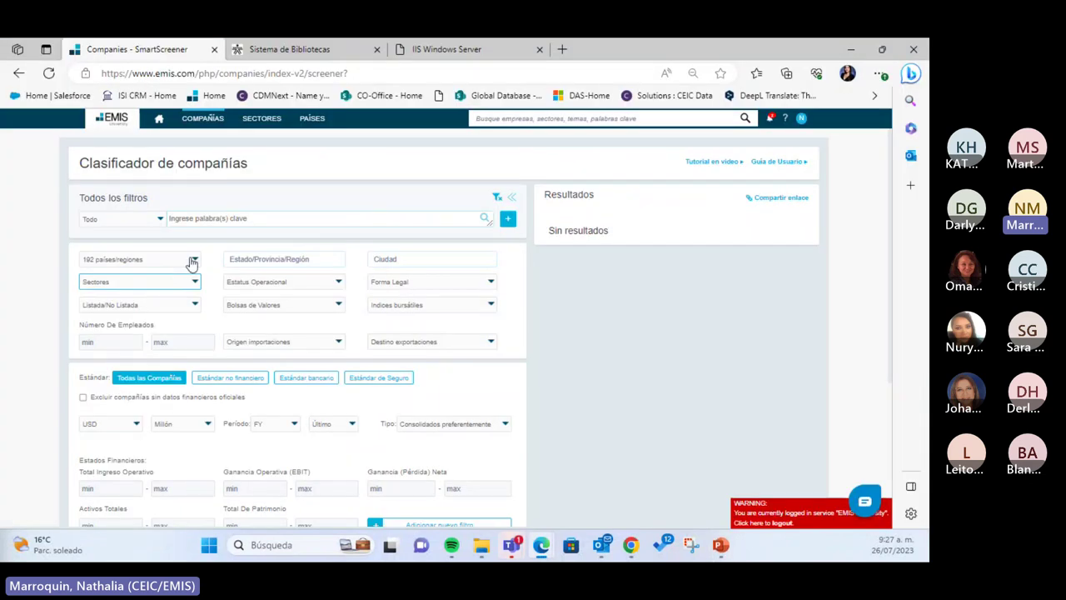
Clear the selection of all countries and select every country in the América region for the country filter
click(195, 258)
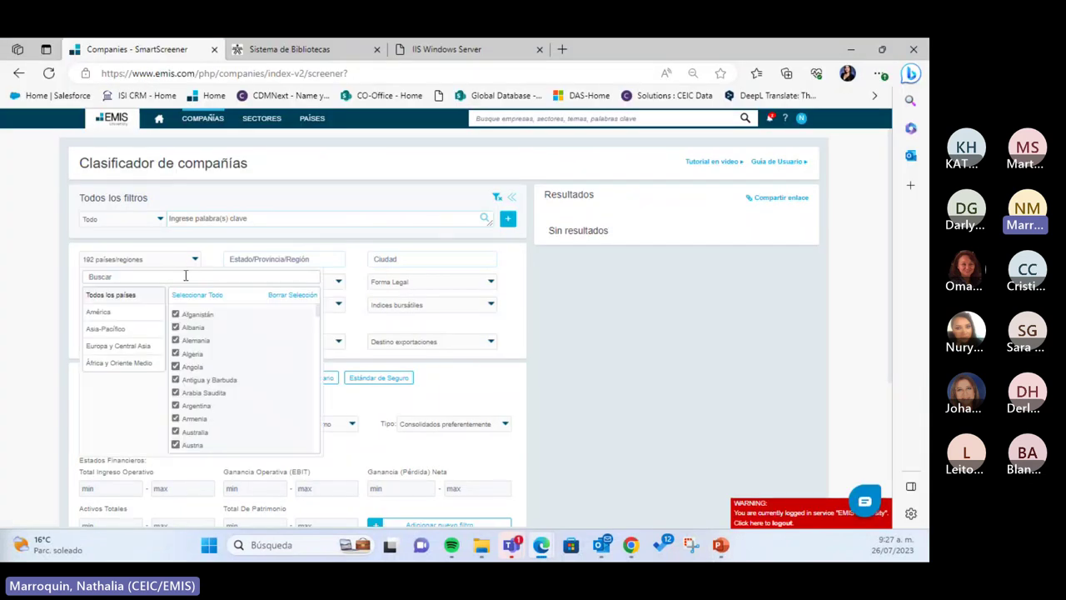
click(119, 318)
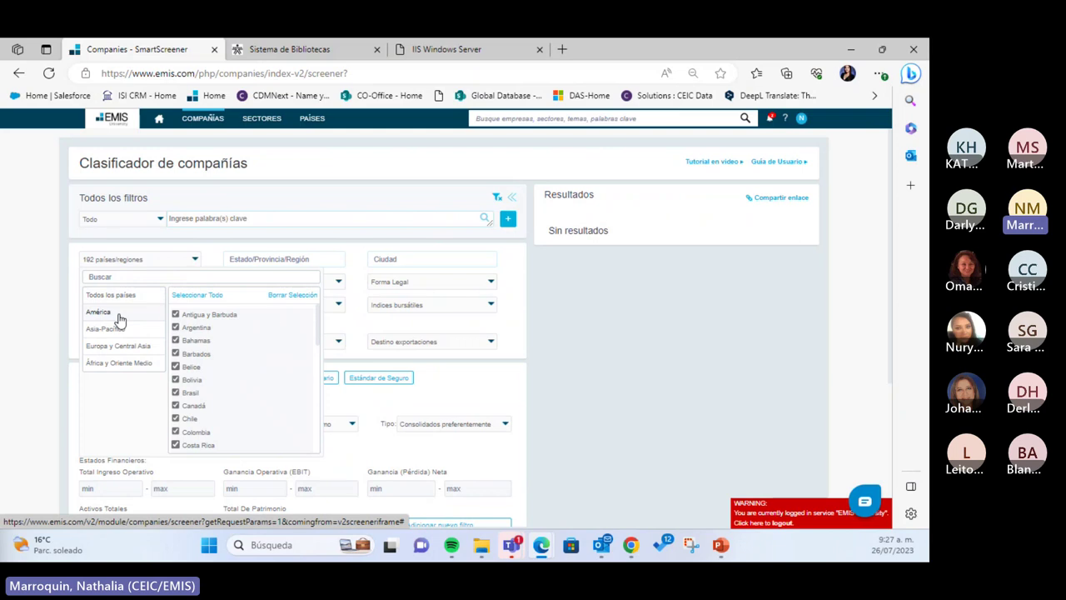
click(120, 295)
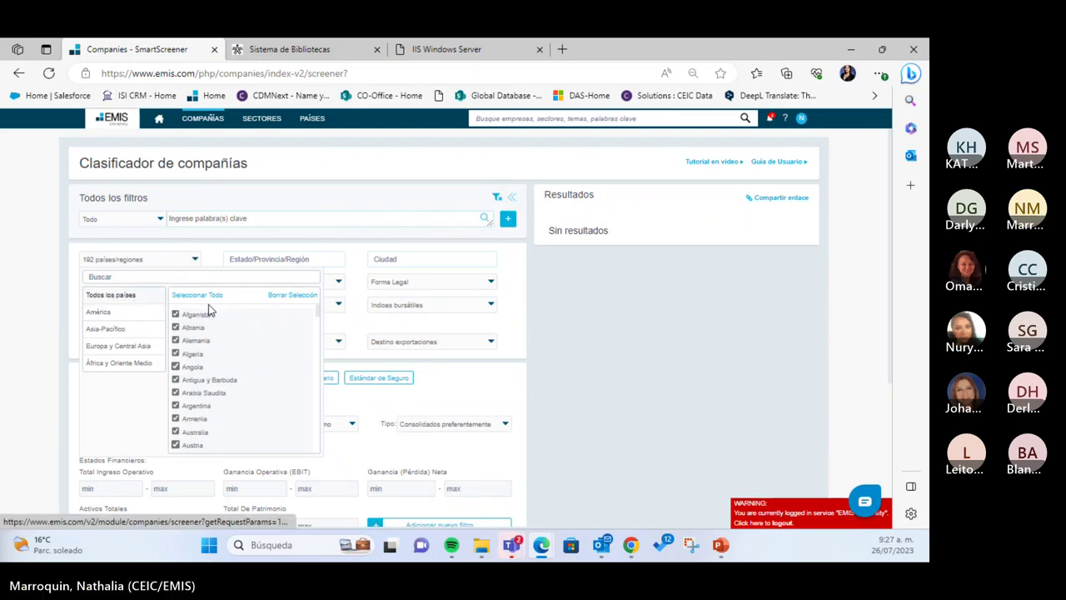
click(283, 296)
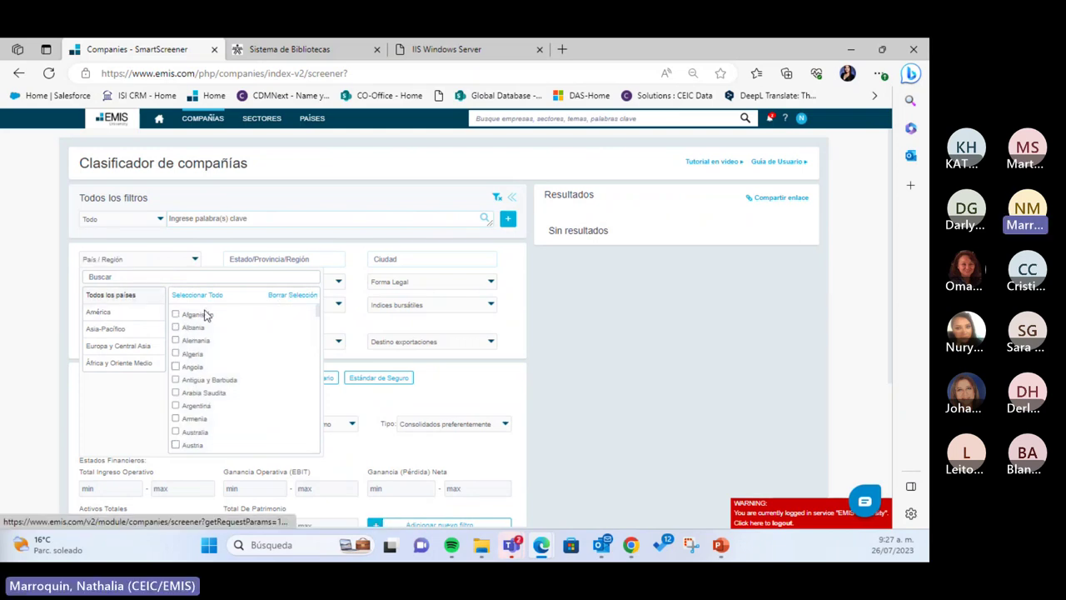
click(101, 315)
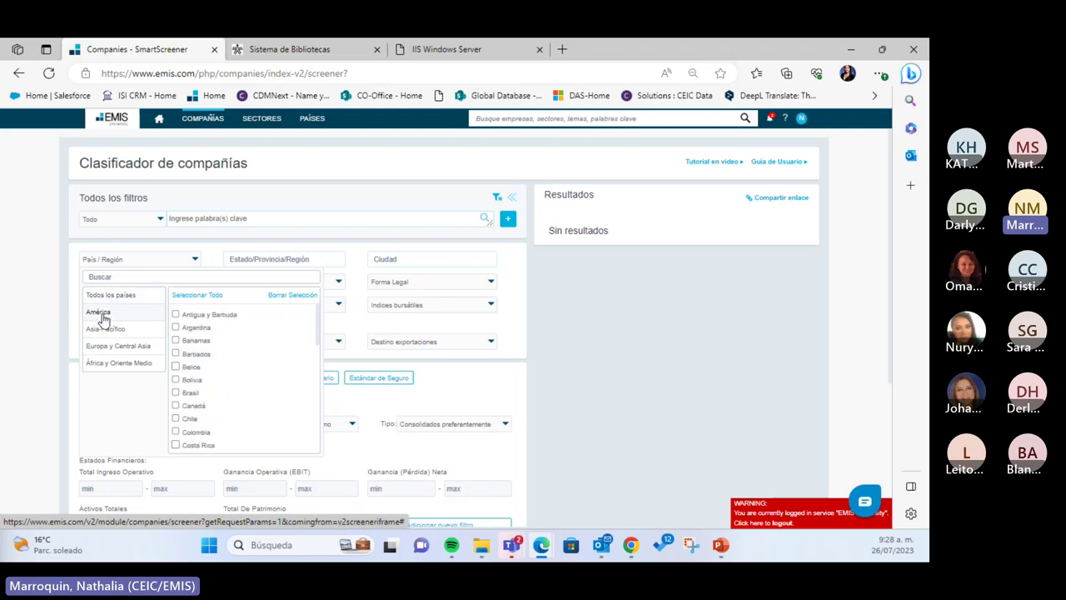
click(185, 296)
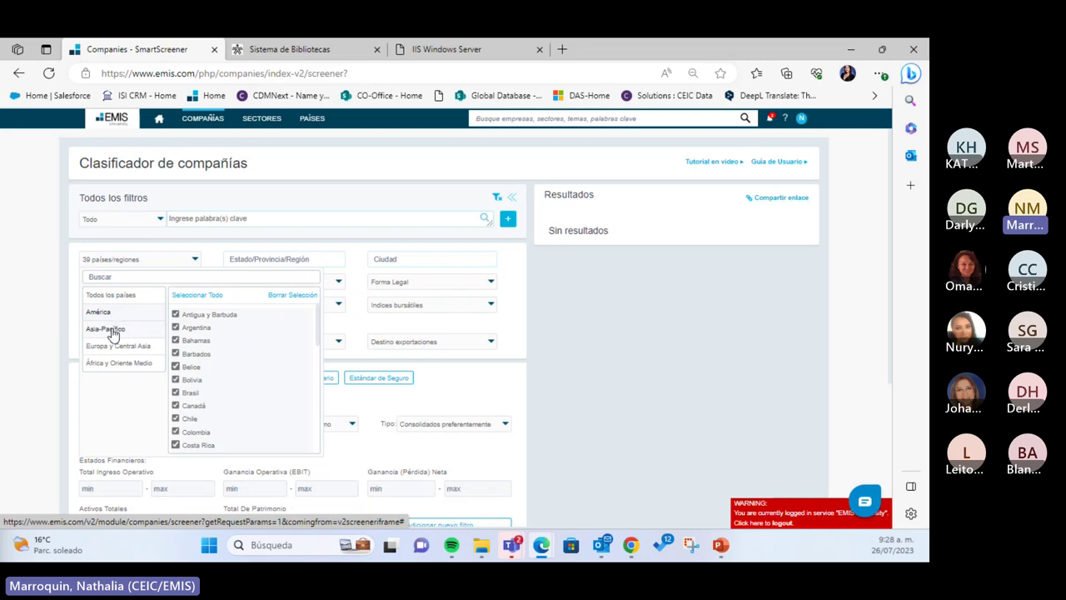
click(500, 372)
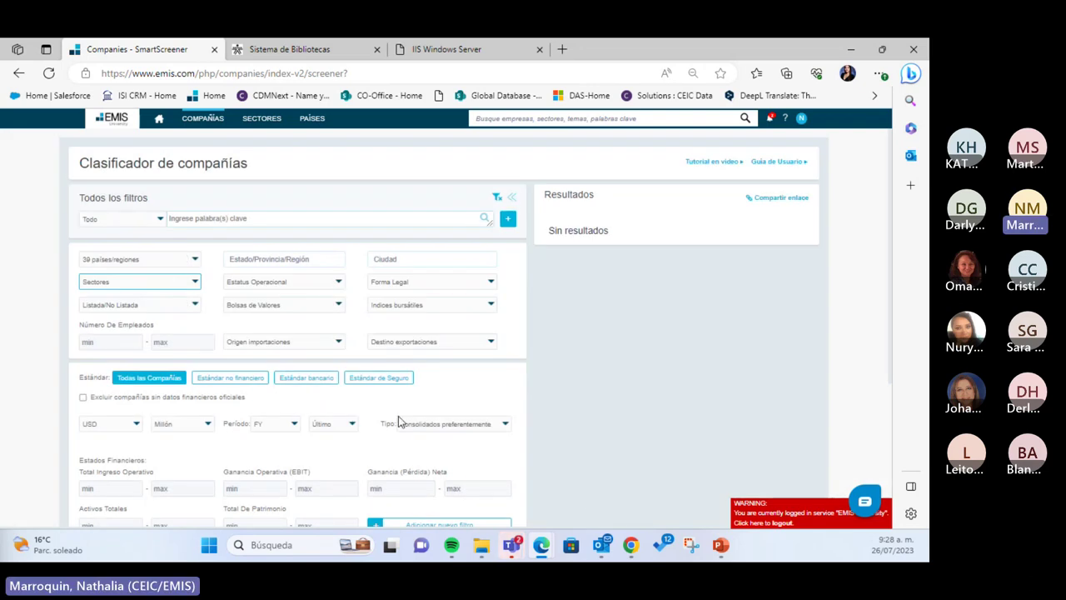
Review the exercise statement and the status and employee criteria on the PowerPoint slide, and return to the company screener
click(720, 545)
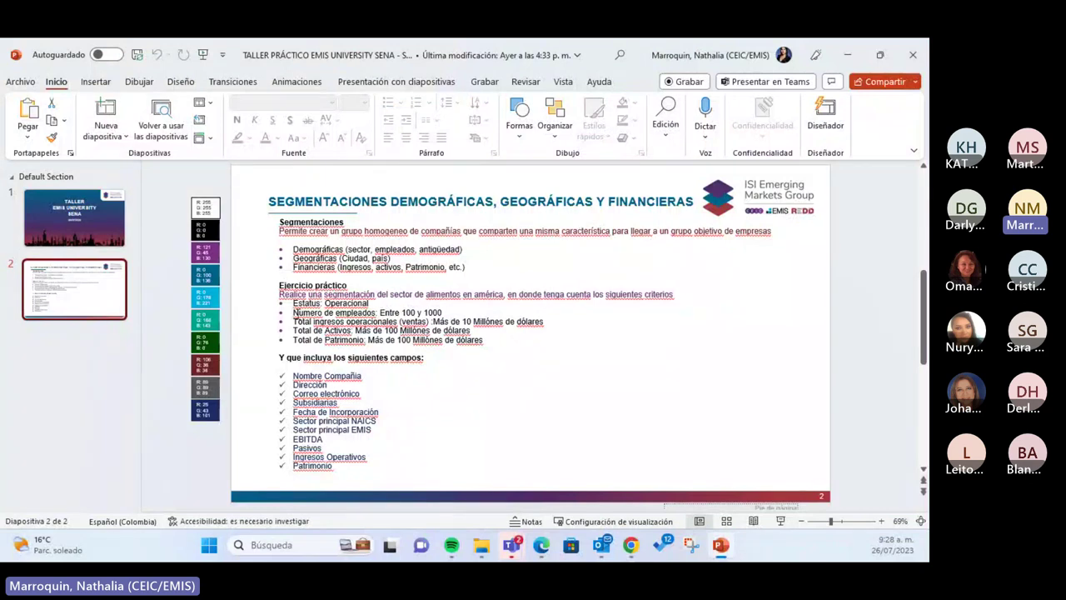
drag(298, 303, 333, 294)
drag(861, 54, 860, 66)
click(844, 66)
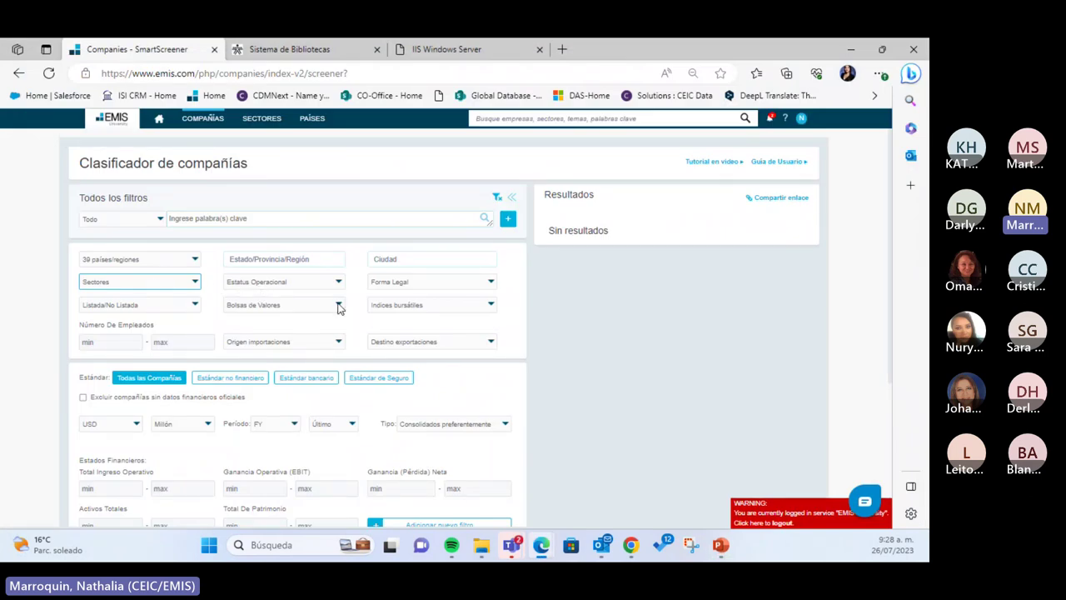
click(715, 545)
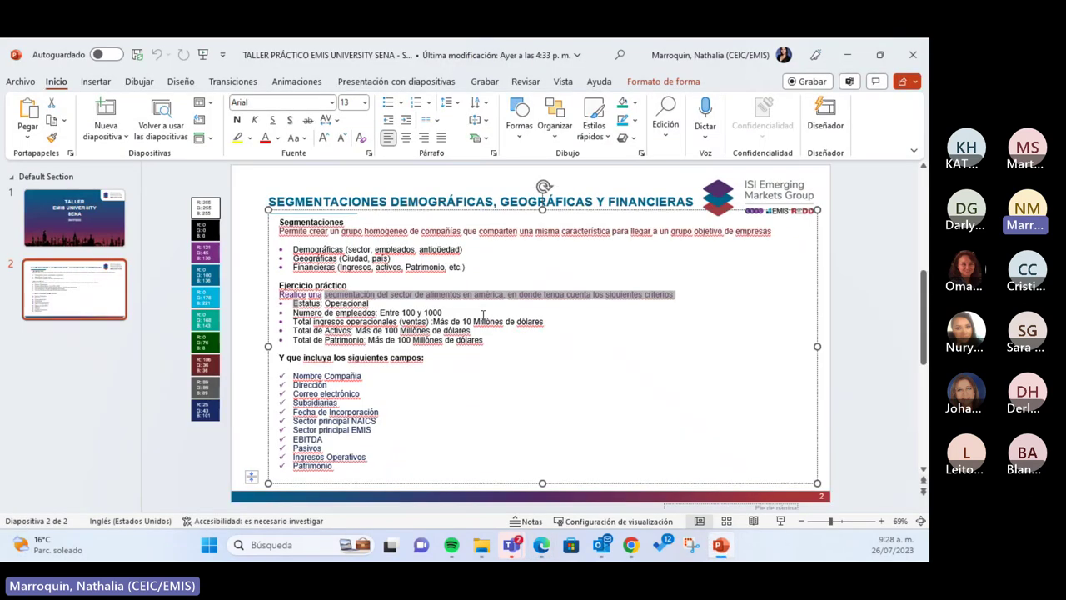
click(460, 309)
click(720, 545)
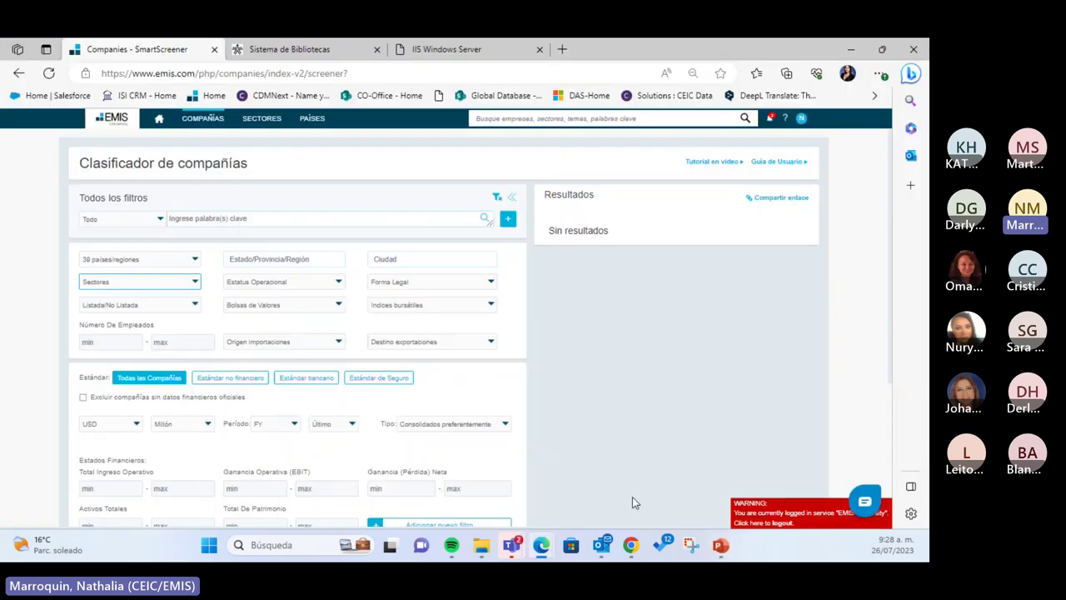
click(720, 545)
click(721, 545)
Search the NAICS sector filter for "alimentos" and look through the matching sectors
click(176, 287)
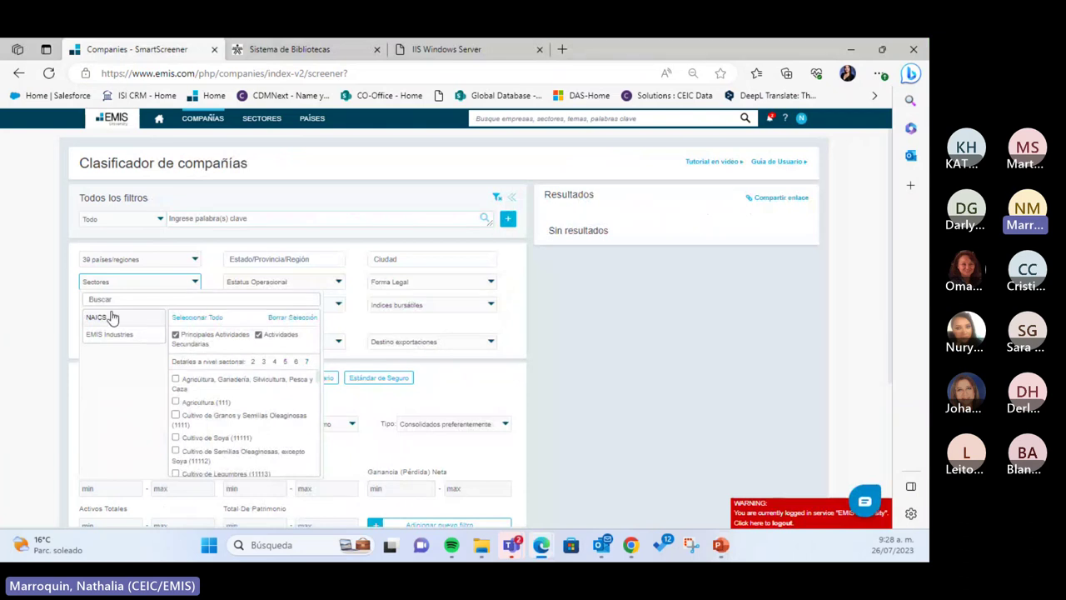
scroll(231, 362, down, 1)
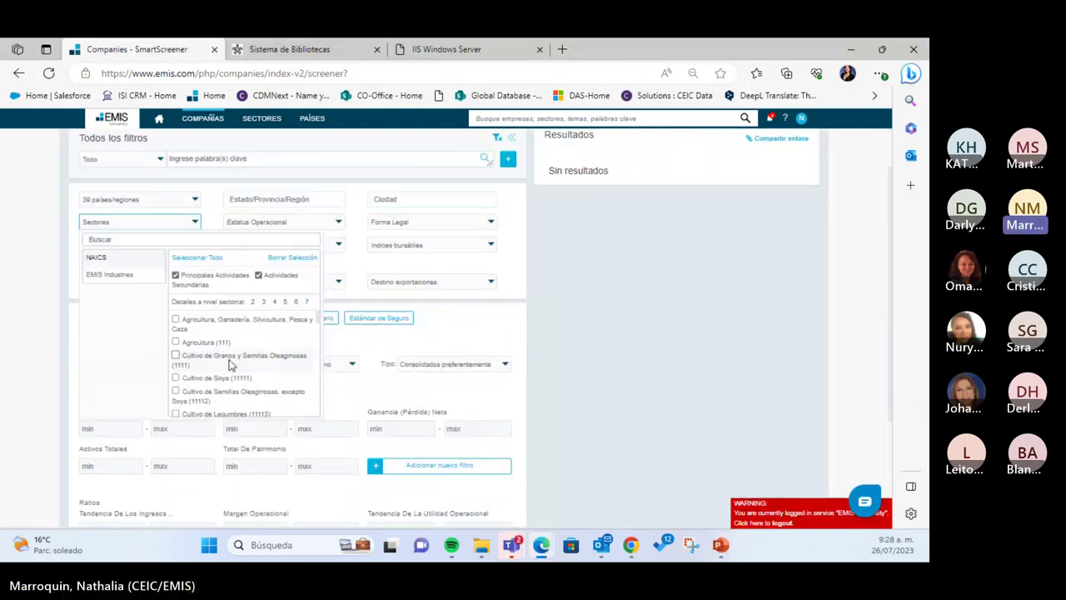
scroll(224, 346, down, 1)
scroll(224, 346, up, 1)
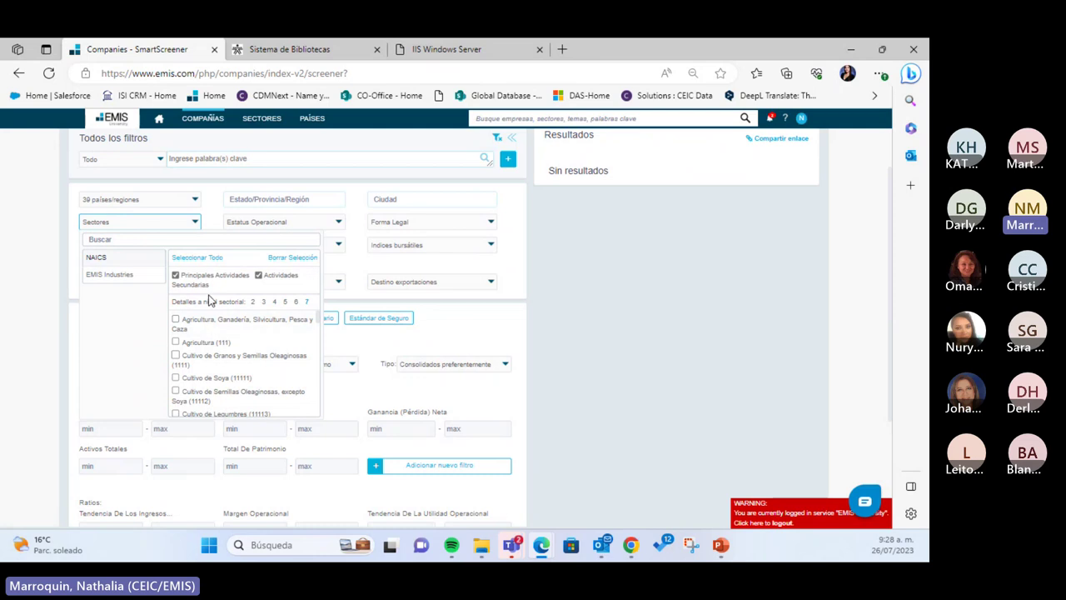
click(108, 239)
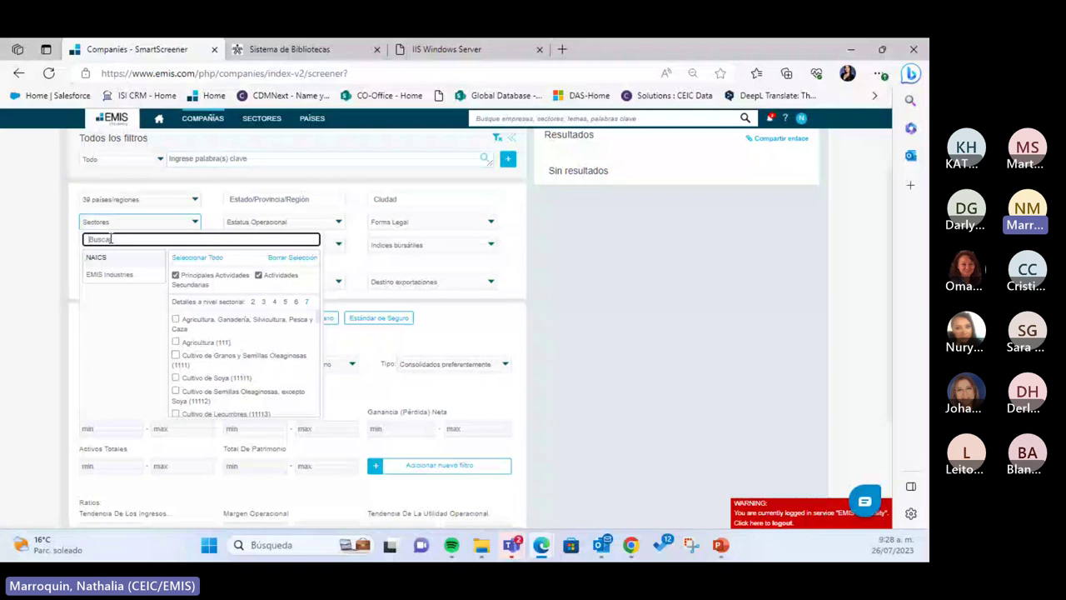
text(alim)
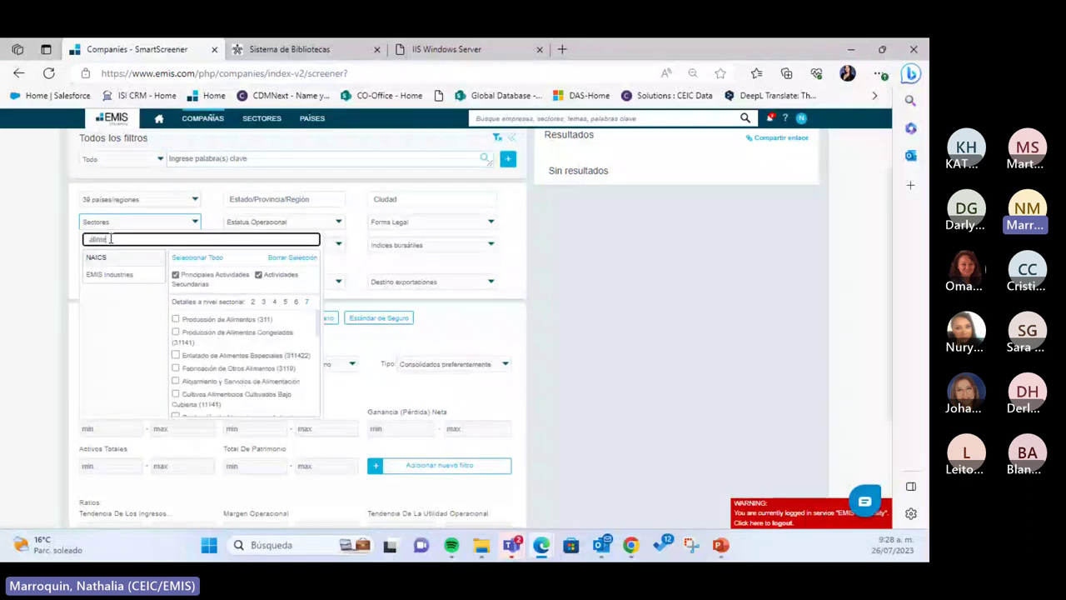
text(entos)
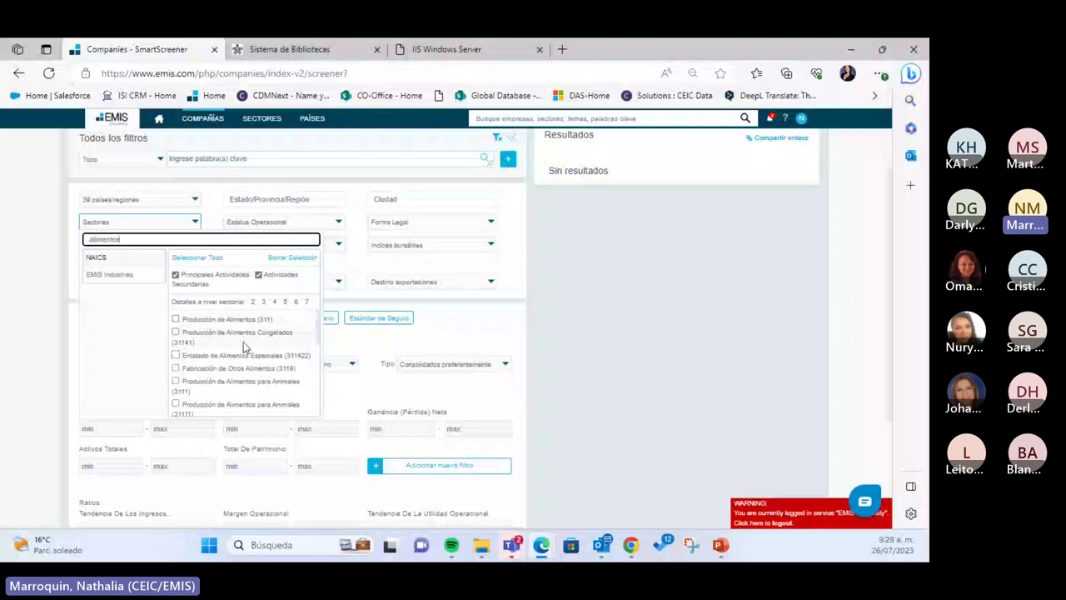
scroll(232, 353, down, 3)
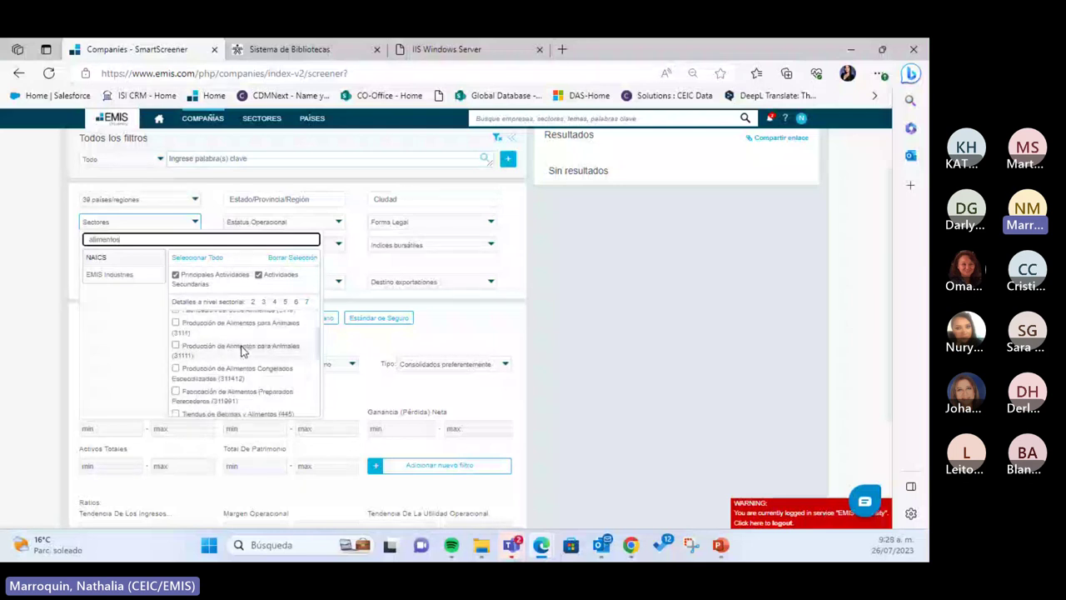
scroll(242, 353, up, 3)
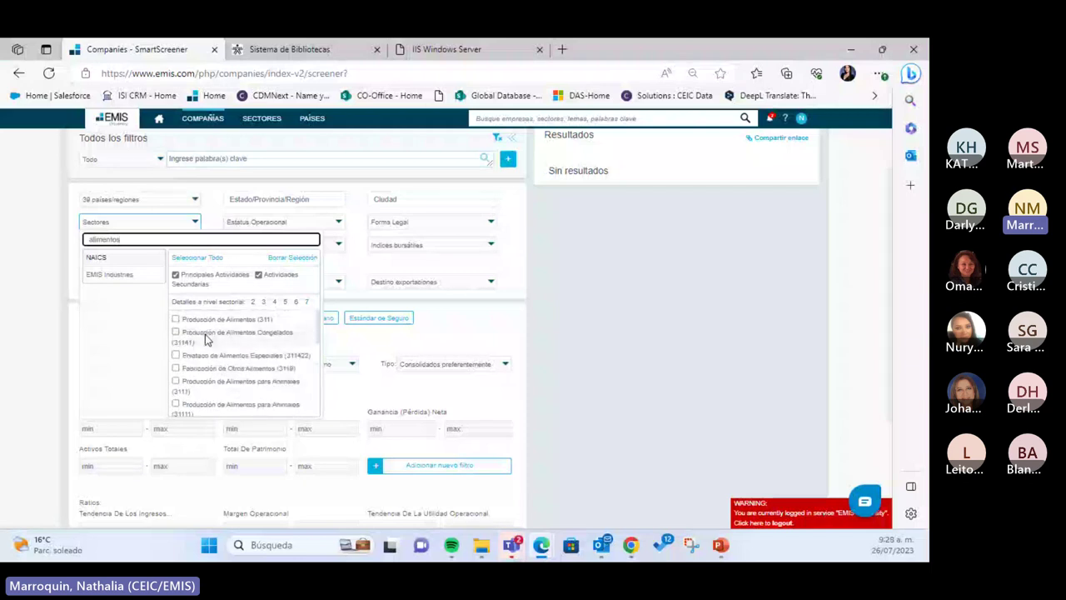
Check the slide's sector wording and apply the NAICS sector Producción de Alimentos (311) to the screener
click(721, 546)
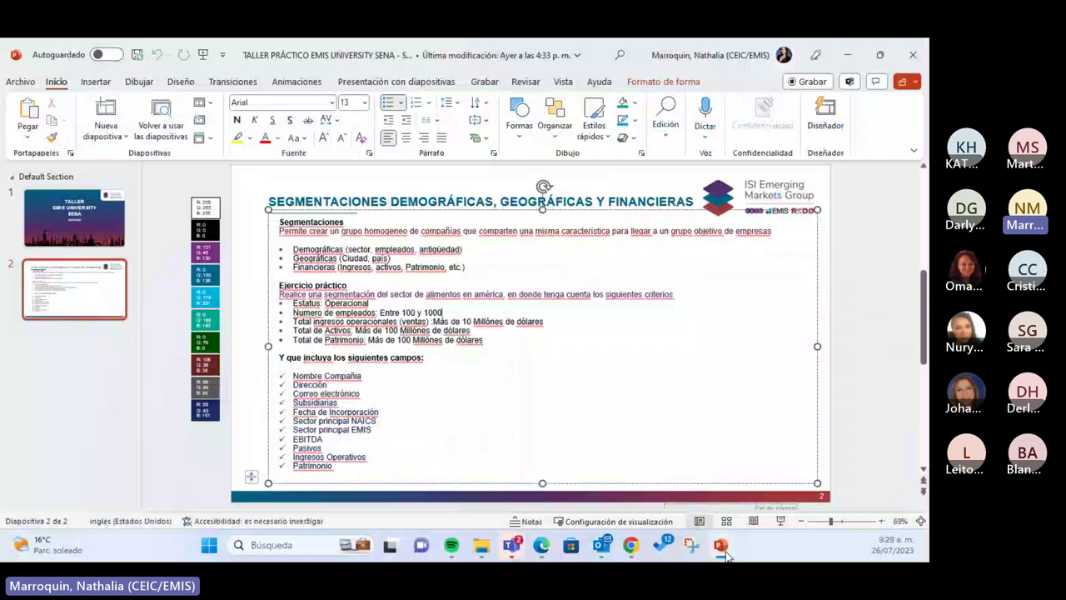
click(721, 546)
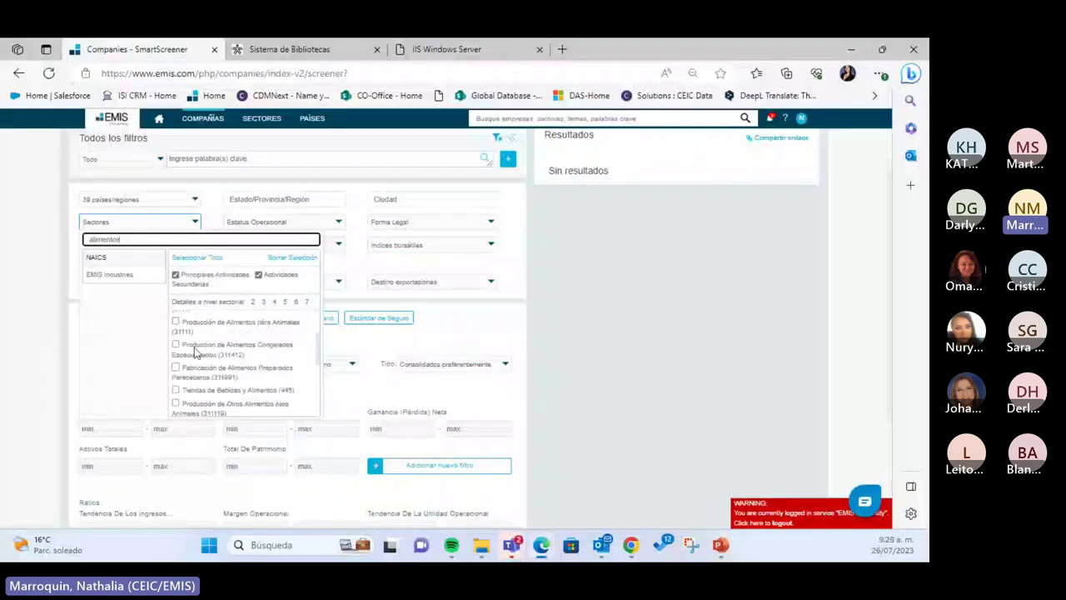
scroll(195, 353, up, 6)
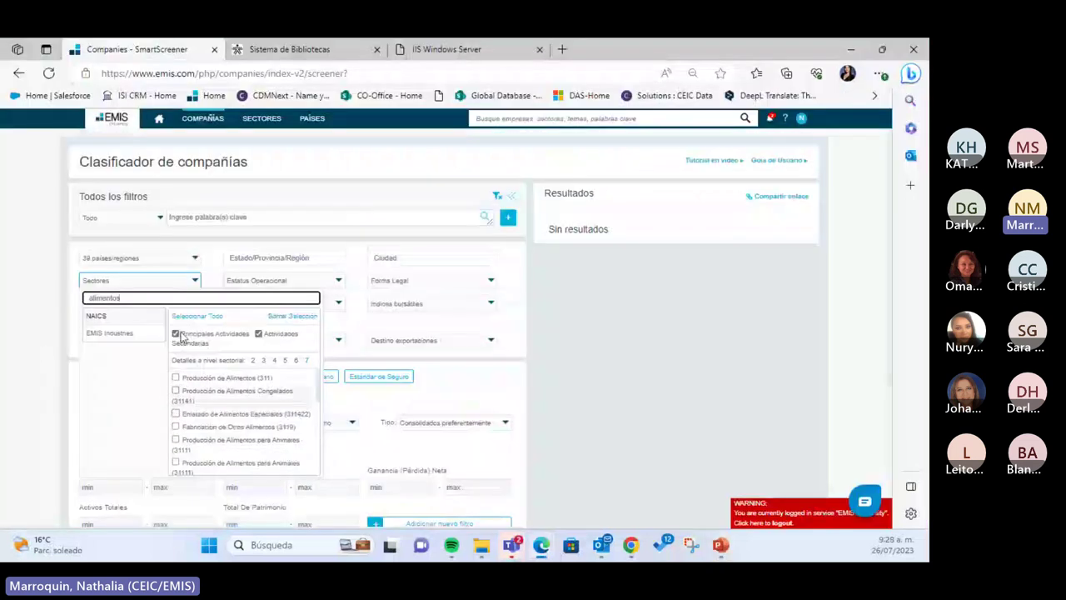
click(177, 378)
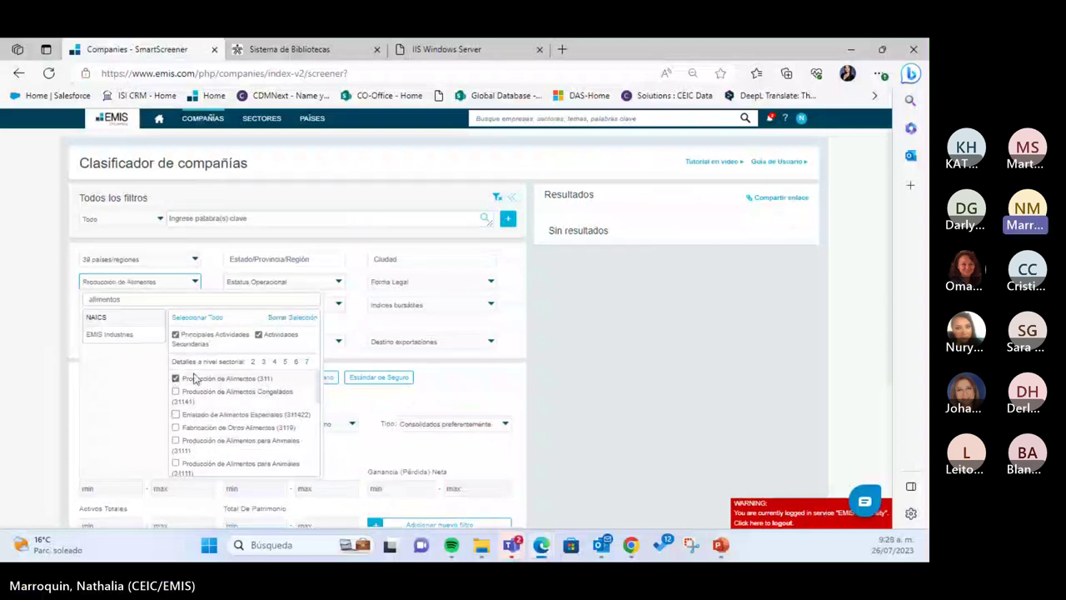
click(502, 379)
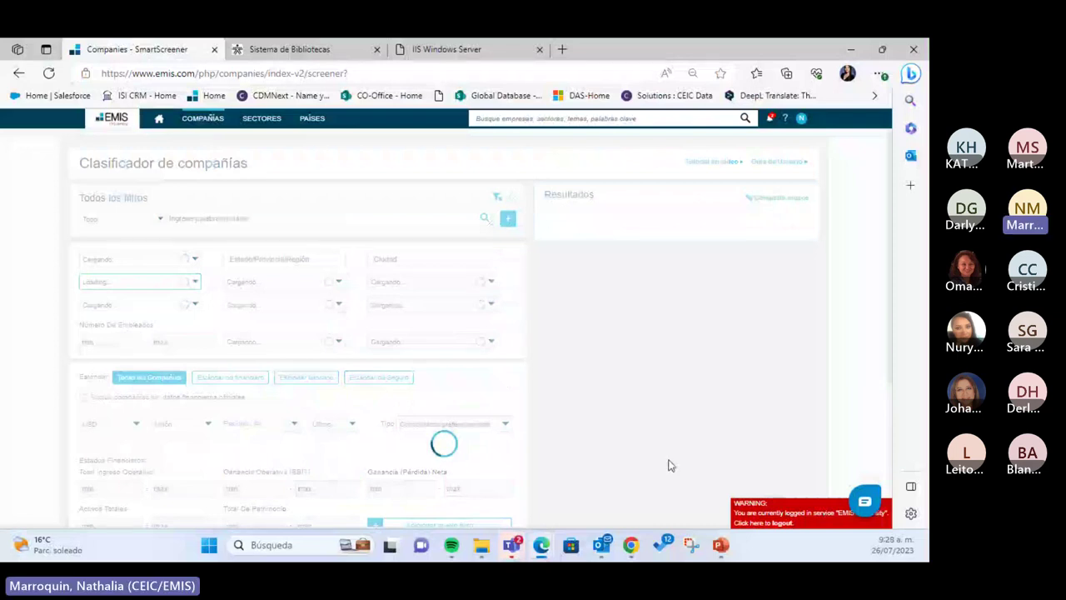
Check the status criterion on the slide and set the screener's Estatus Operacional filter to Operacional
click(720, 546)
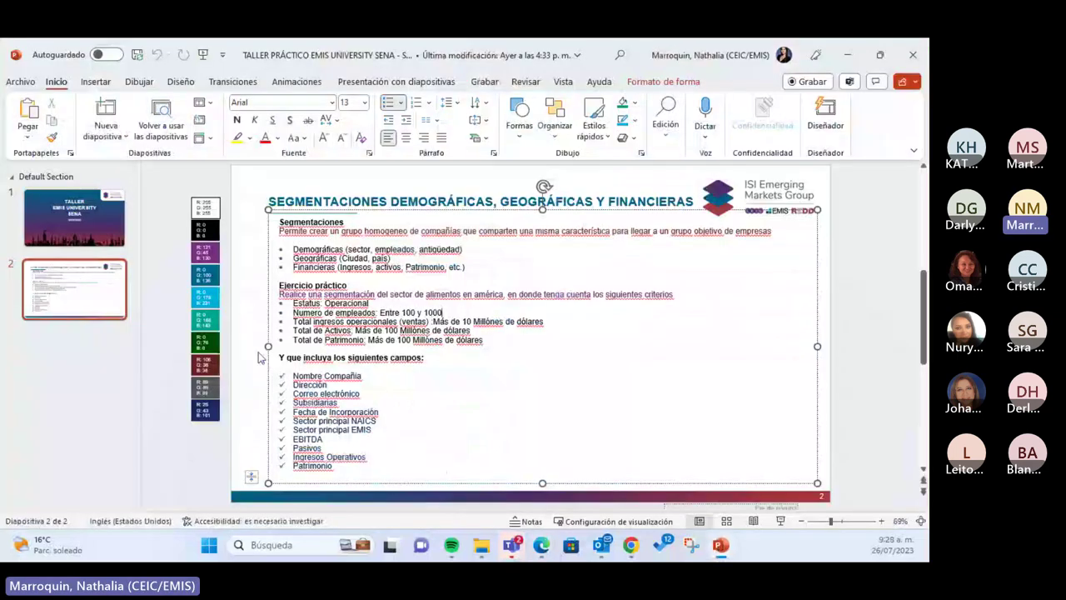
click(720, 545)
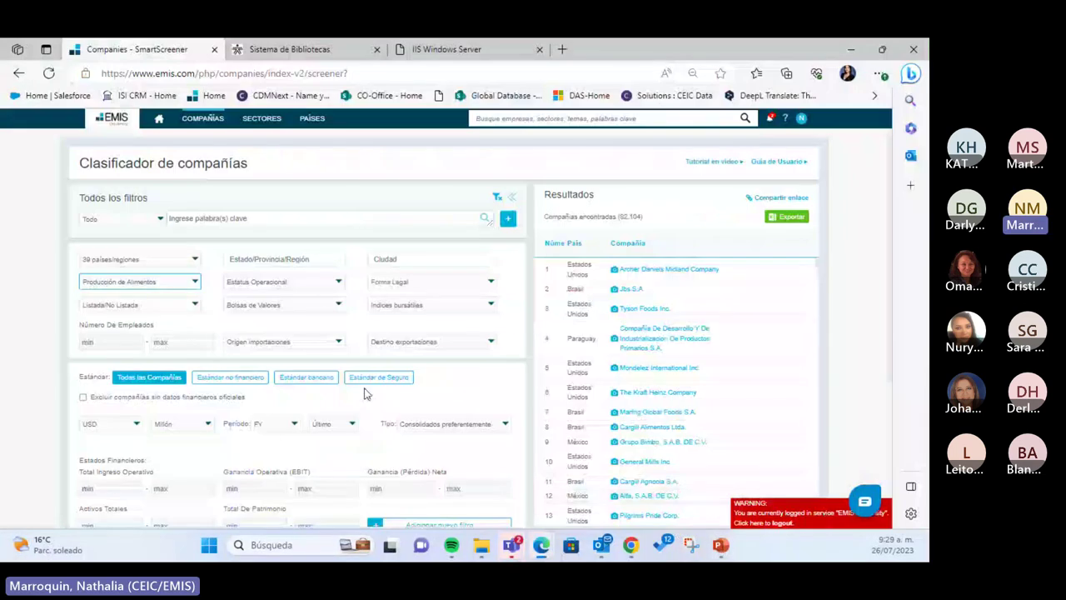
click(248, 288)
click(232, 335)
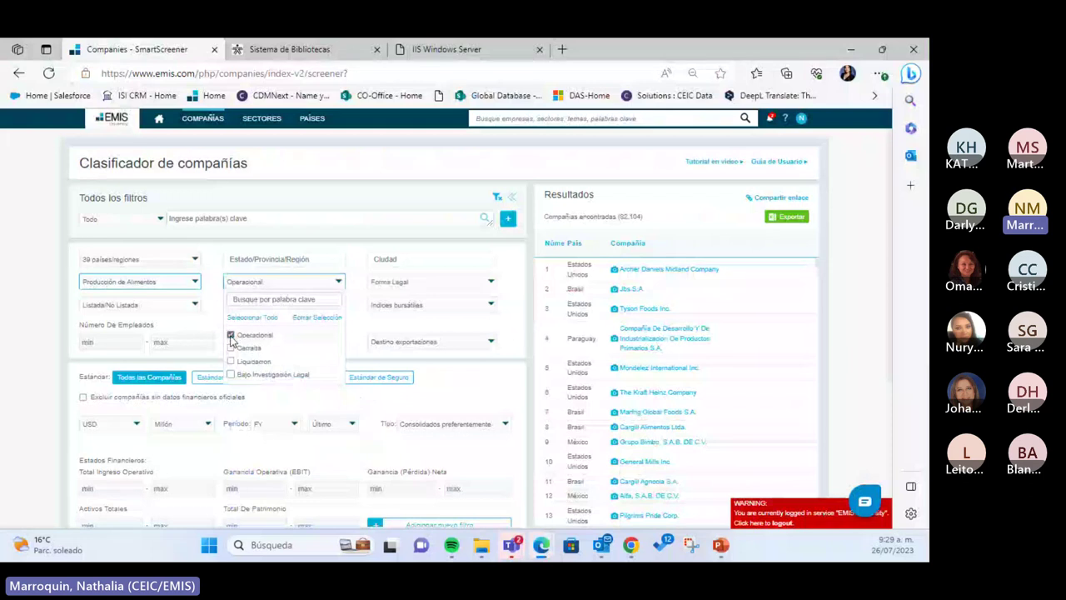
click(507, 326)
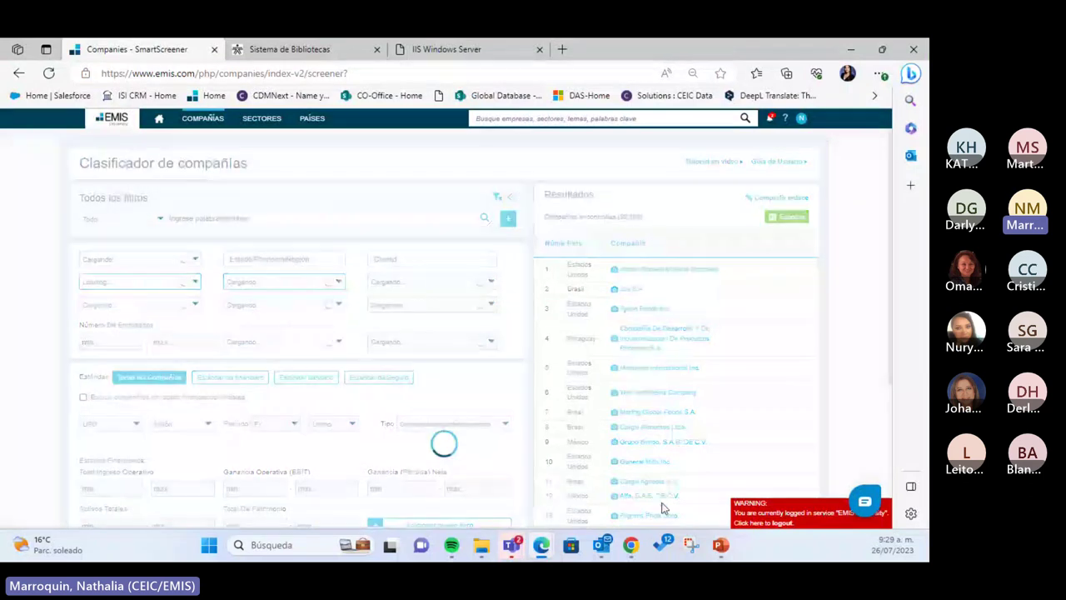
Go over the remaining exercise criteria on the PowerPoint slide and return to the screener
click(720, 546)
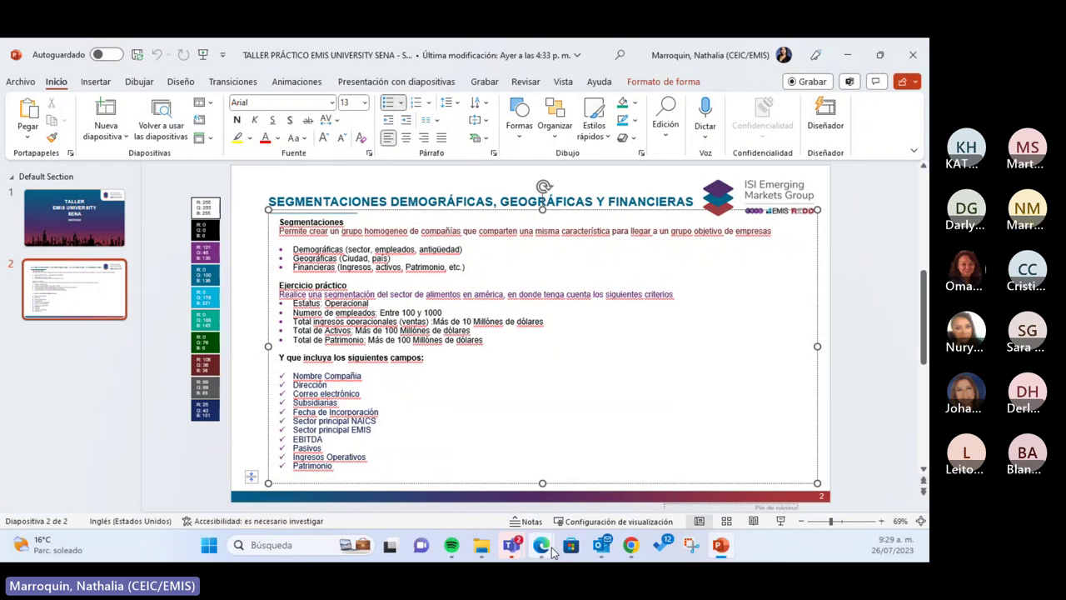
mouse_move(546, 547)
click(643, 457)
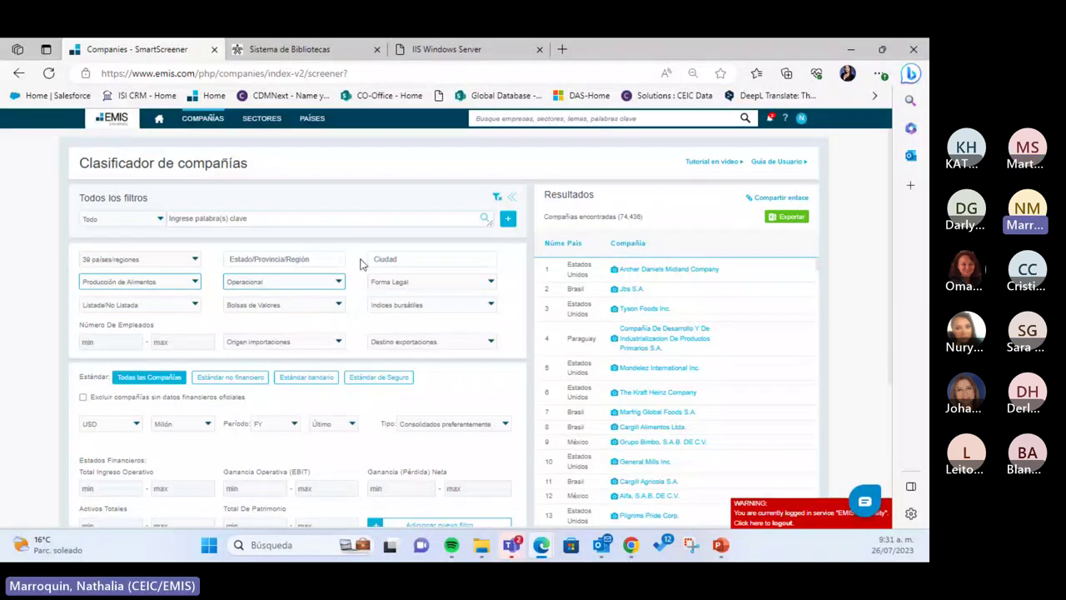
Check the employee criterion on the PowerPoint slide and apply a Número de Empleados range of 100 to 1000 in the screener
click(720, 545)
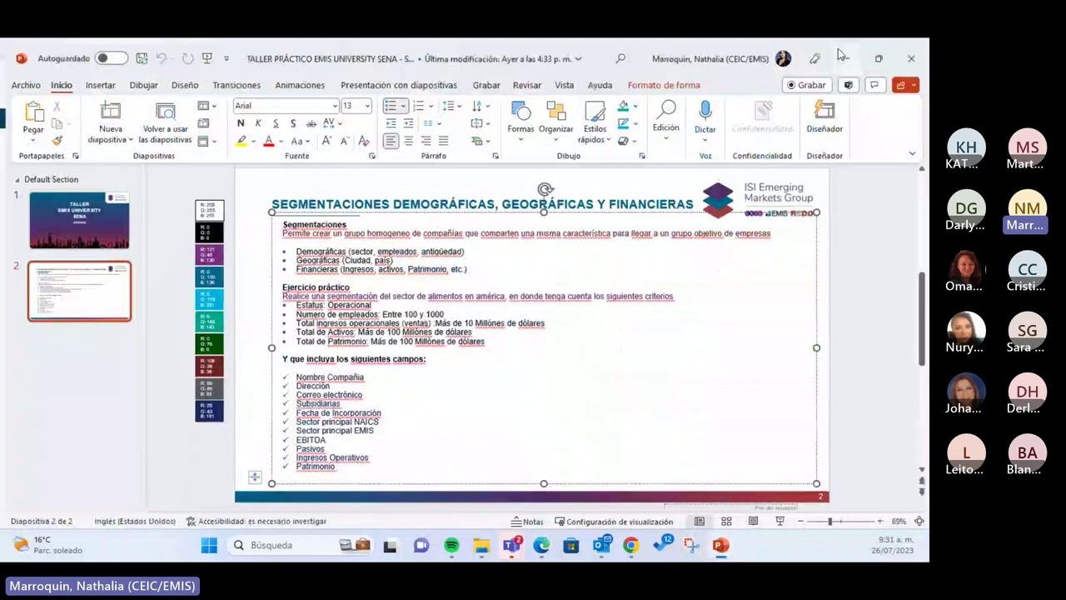
key(alt+Tab)
scroll(188, 370, down, 1)
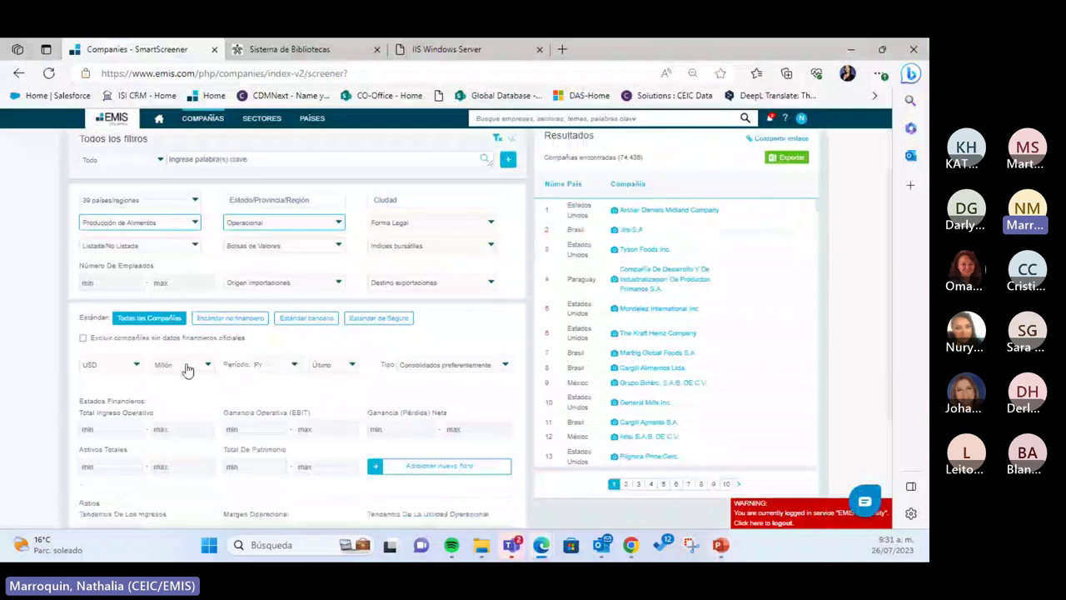
click(94, 281)
text(100)
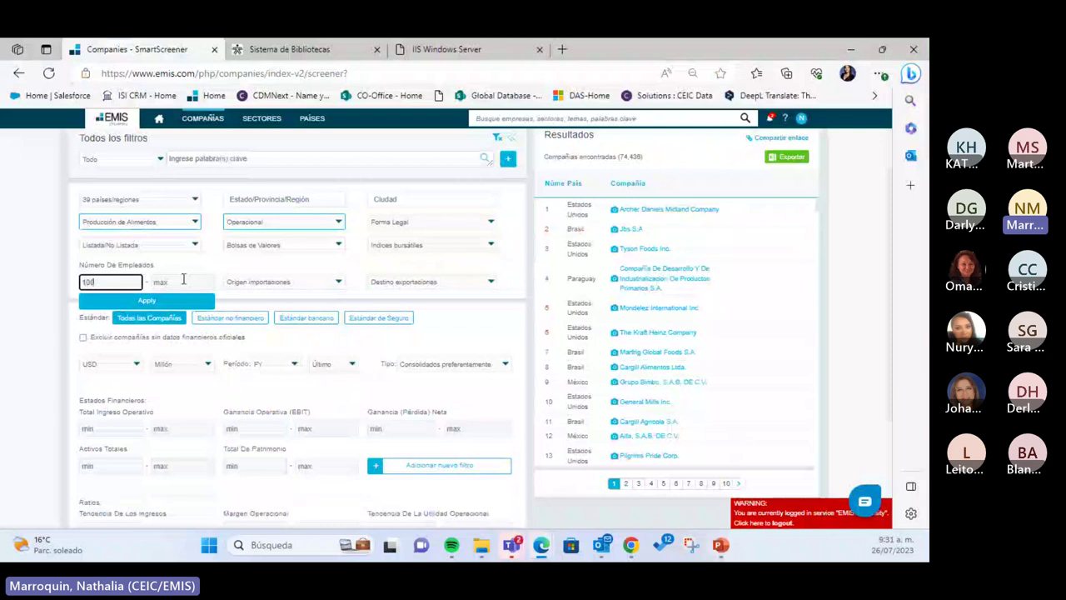
click(184, 281)
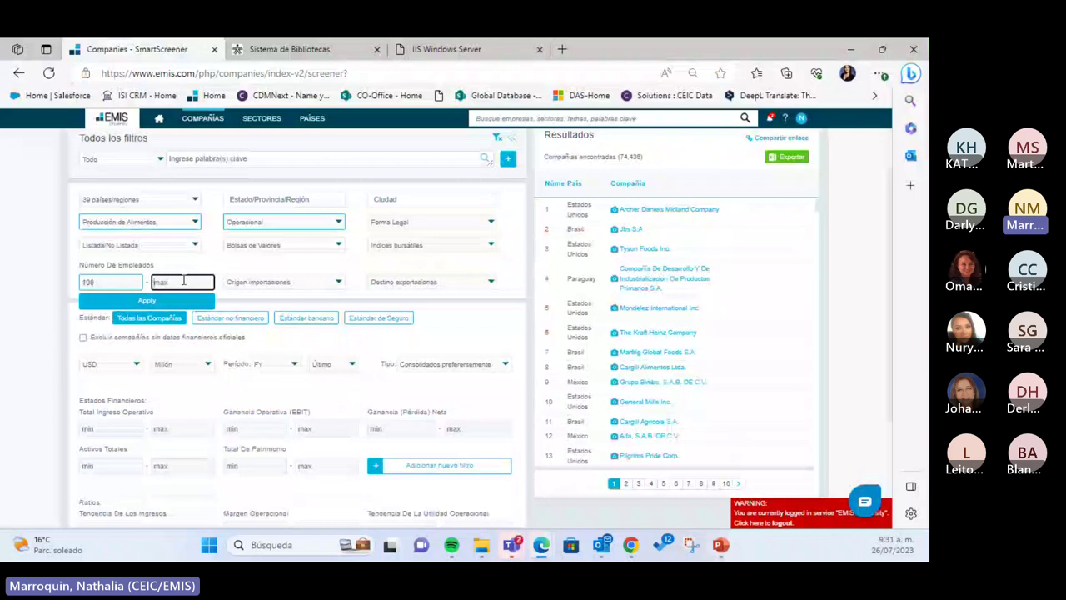
text(1000)
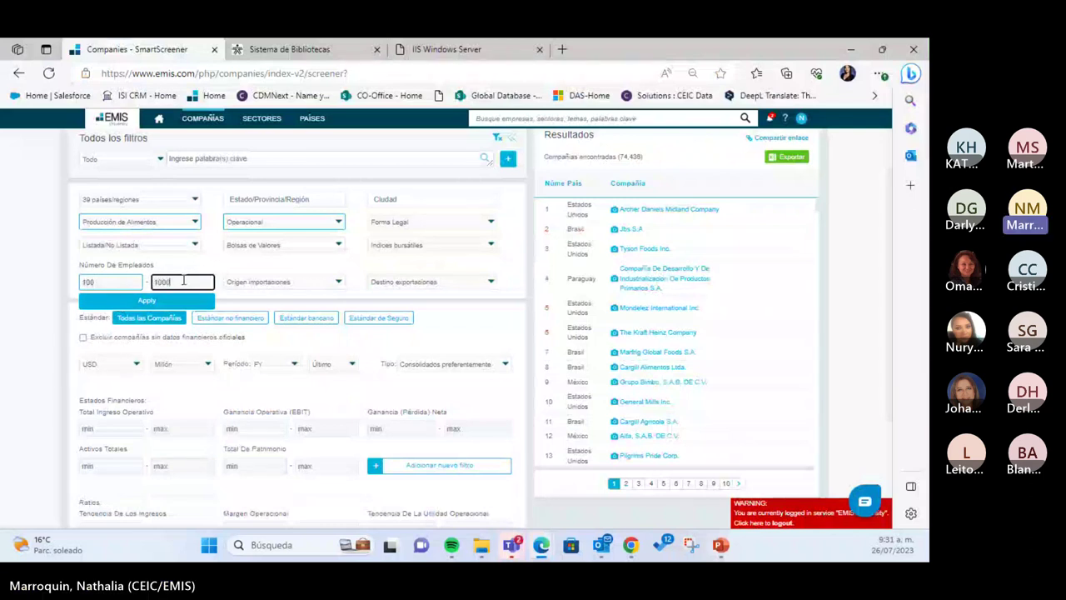
click(150, 301)
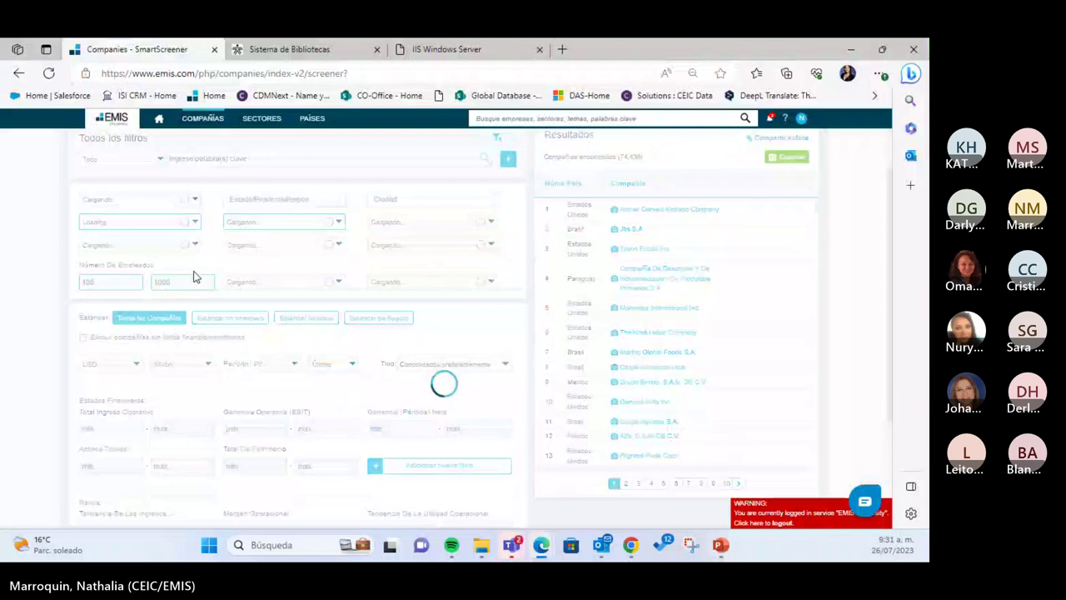
Check the operating revenue criterion on the slide and look over the screener's Estados Financieros filters
click(720, 545)
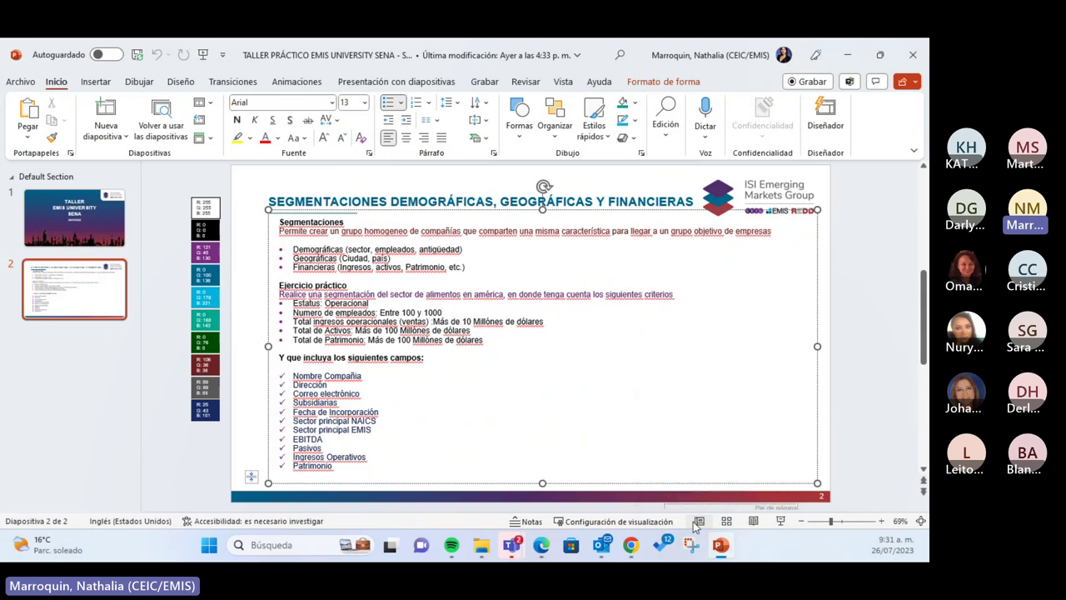
click(719, 545)
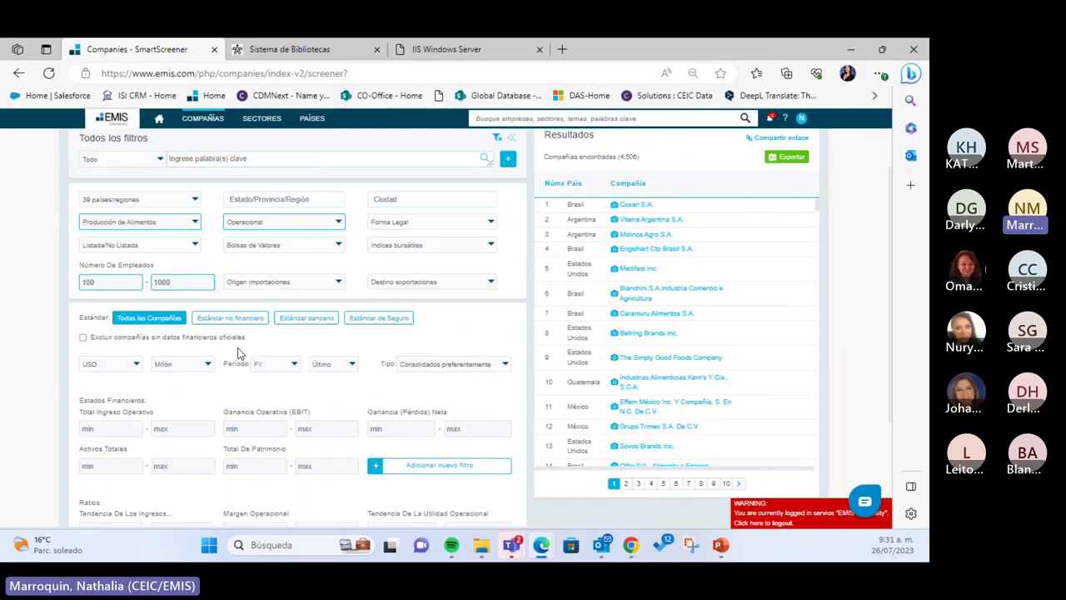
scroll(205, 350, down, 1)
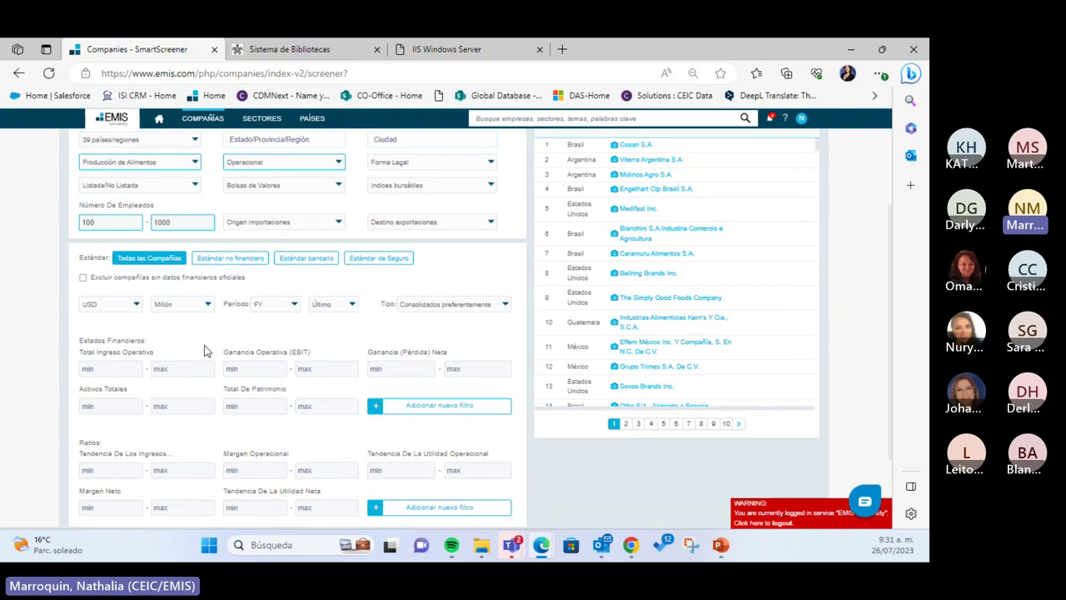
scroll(205, 351, down, 1)
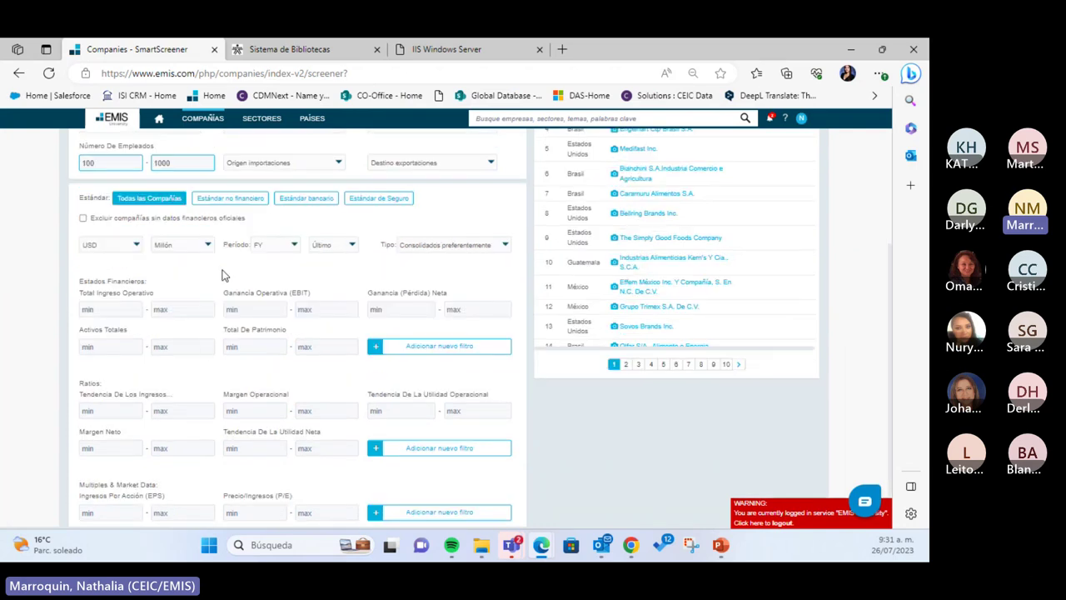
Open the additional financial statement filters and browse the Estado de Resultados, Balance General and Flujo de caja options
click(476, 250)
click(476, 249)
click(381, 350)
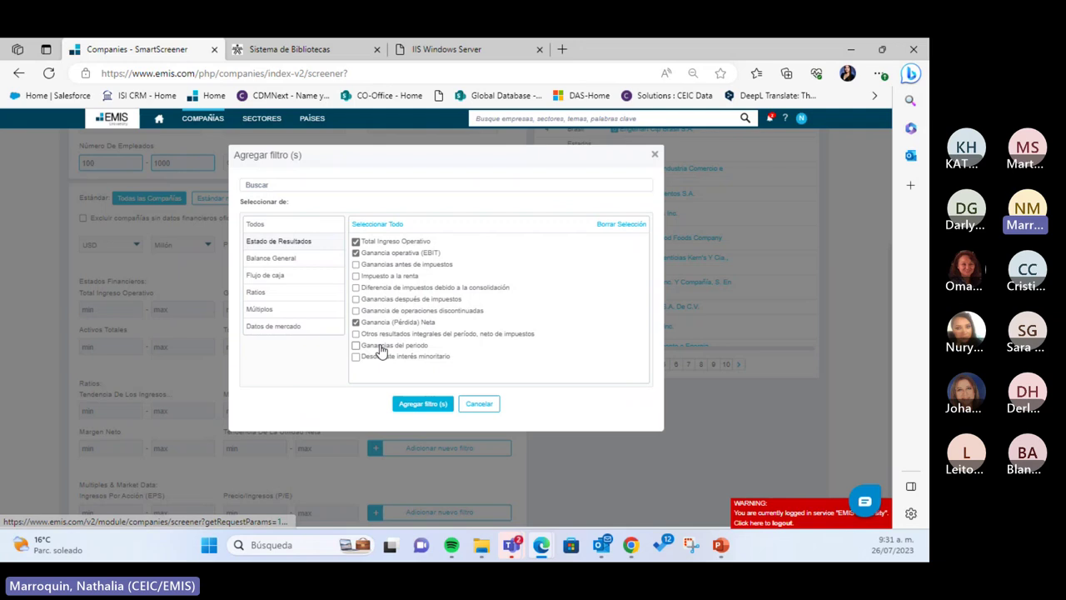
click(293, 265)
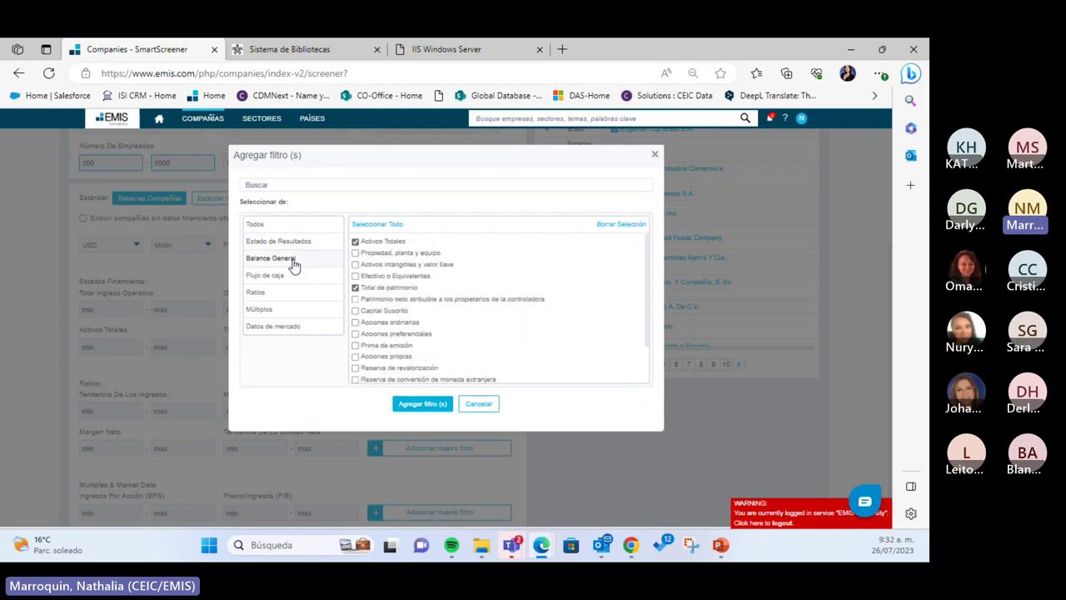
scroll(369, 305, down, 5)
click(280, 276)
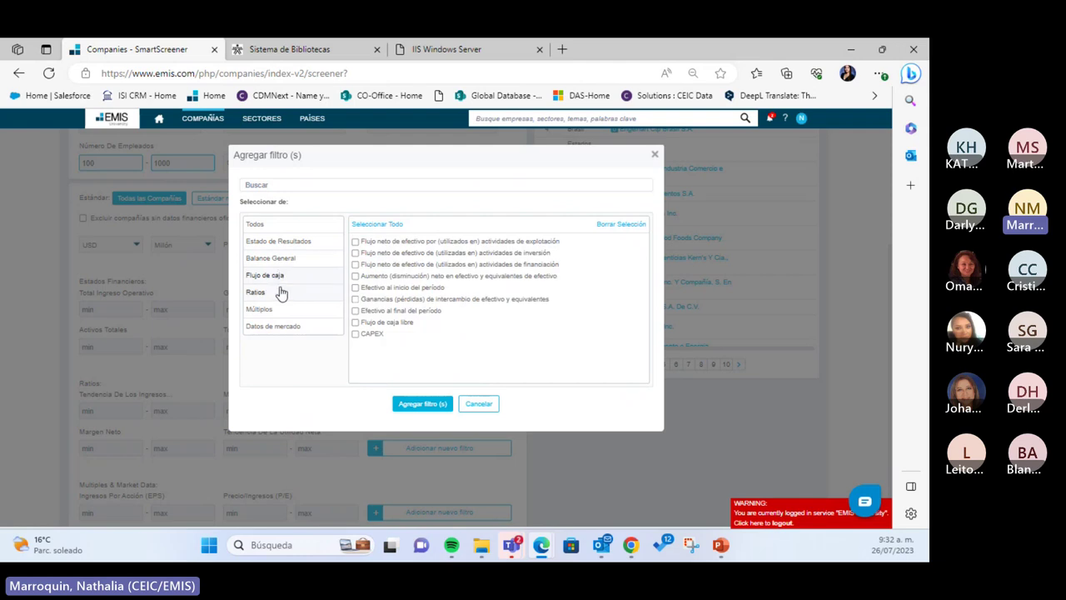
click(269, 241)
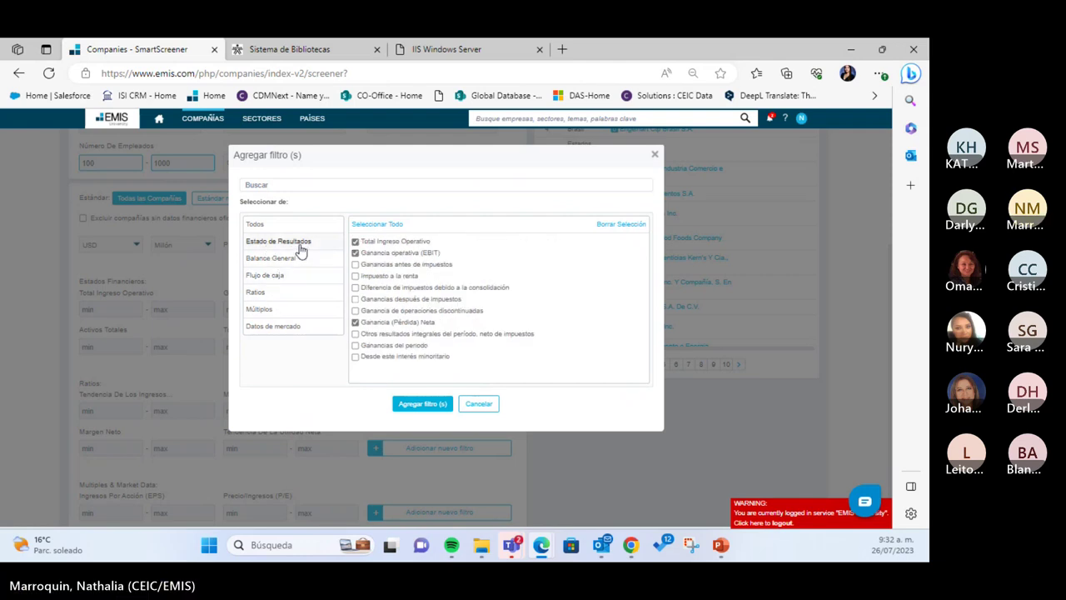
Recheck the financial criteria on the PowerPoint slide and close the additional filters dialog without adding any
click(721, 546)
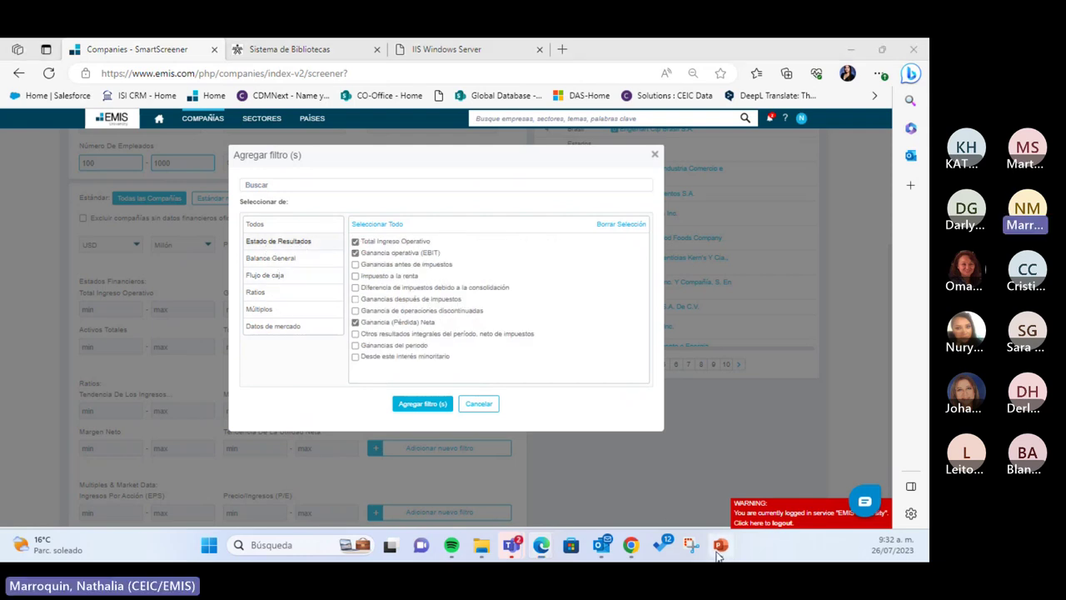
click(721, 546)
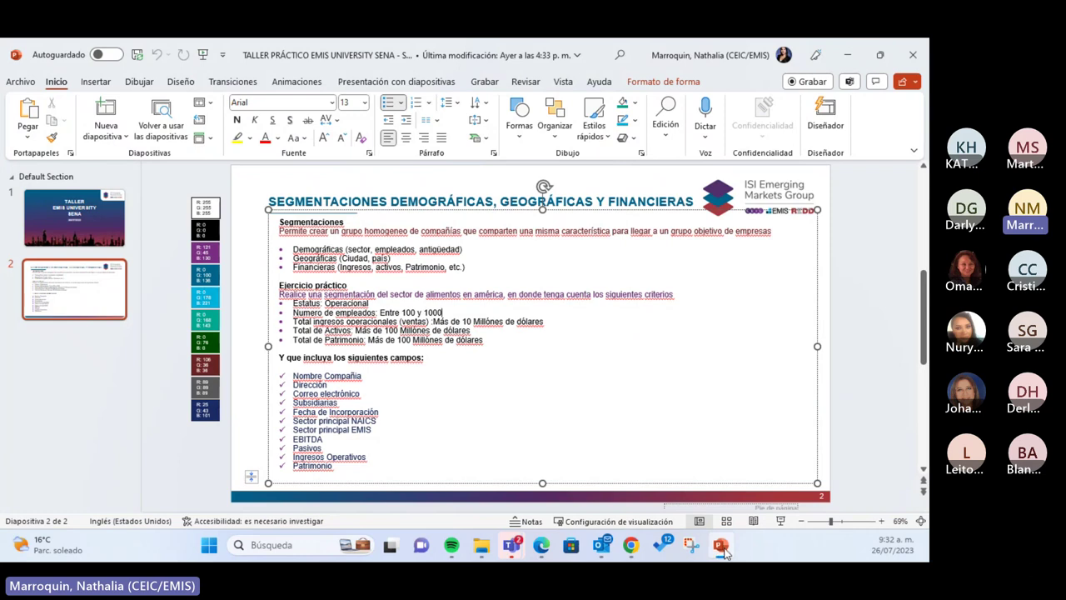
click(722, 546)
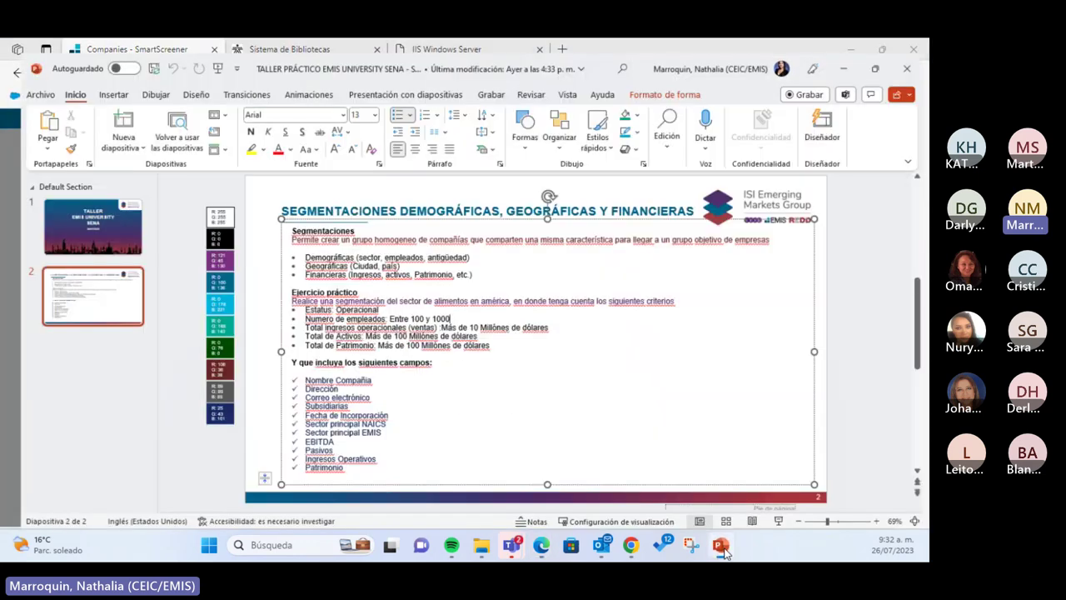
click(722, 548)
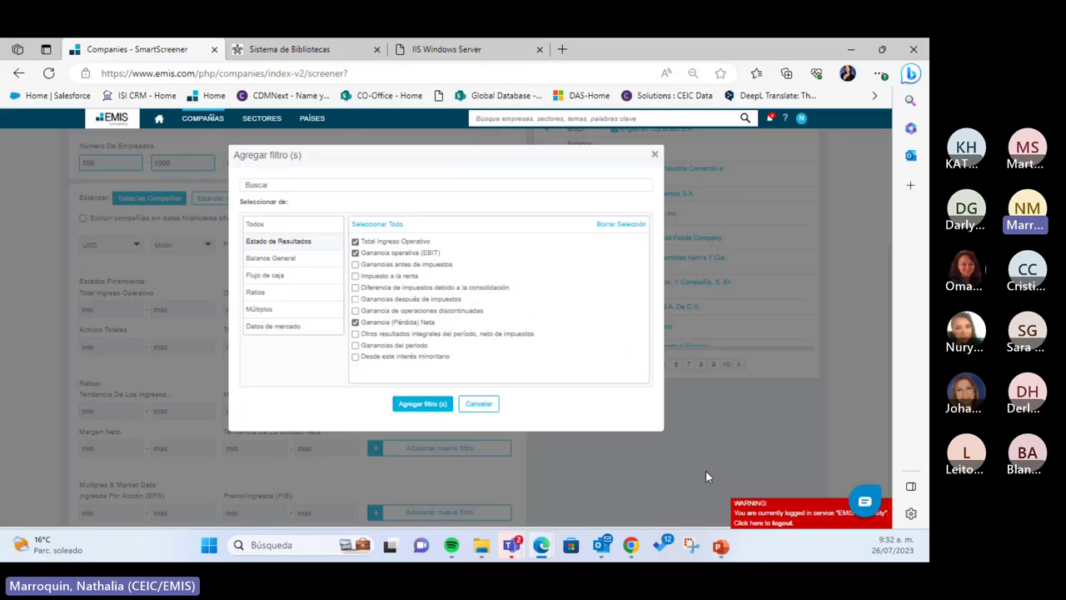
click(655, 157)
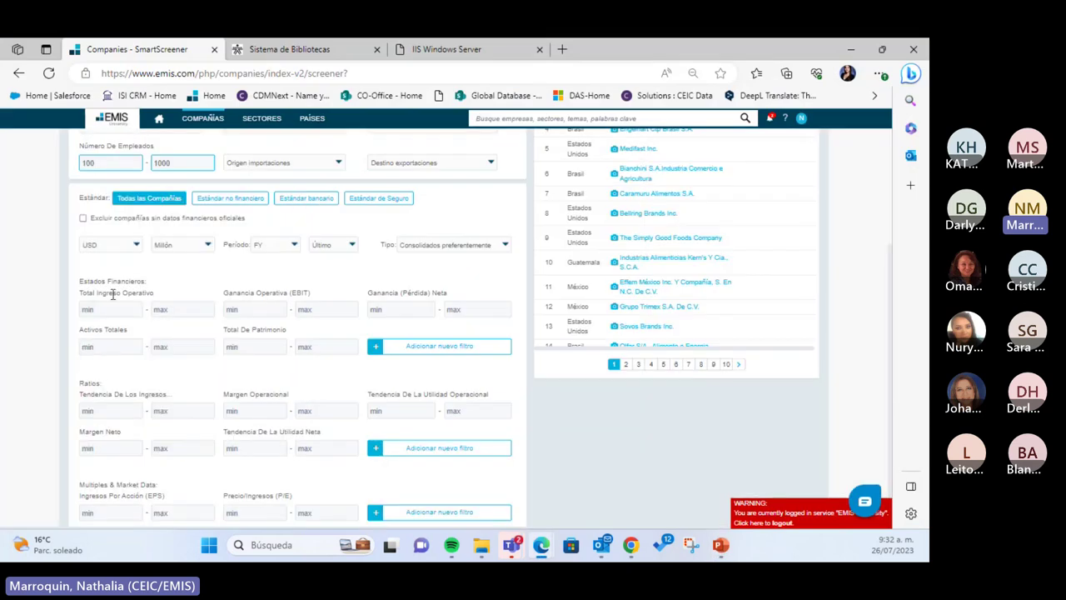
Apply a minimum Total Ingreso Operativo of 10 million USD and review the resulting company list
click(90, 309)
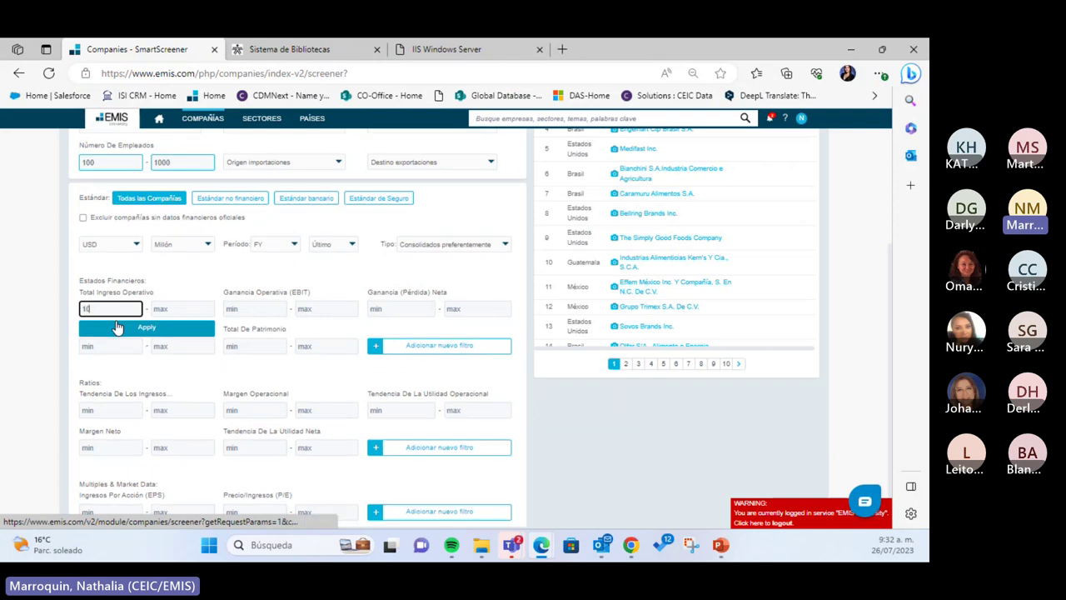
text(10)
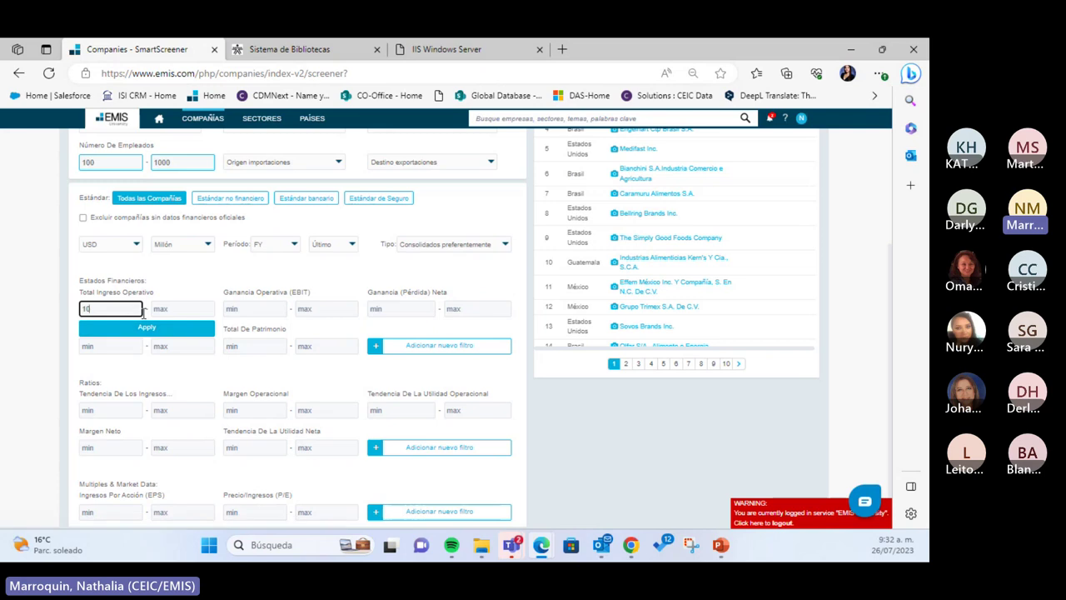
scroll(179, 319, up, 1)
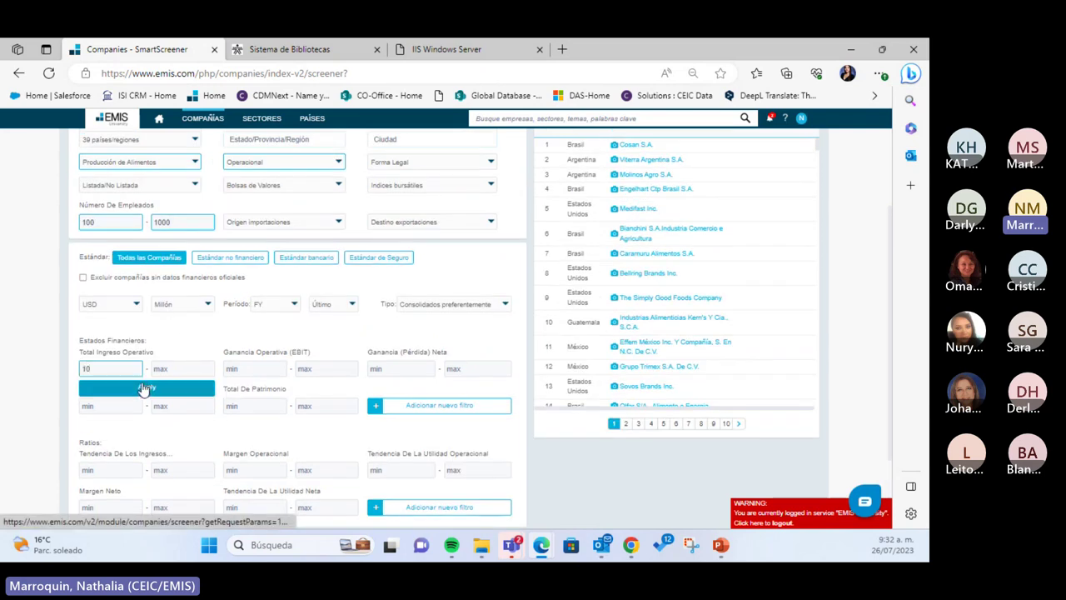
click(162, 386)
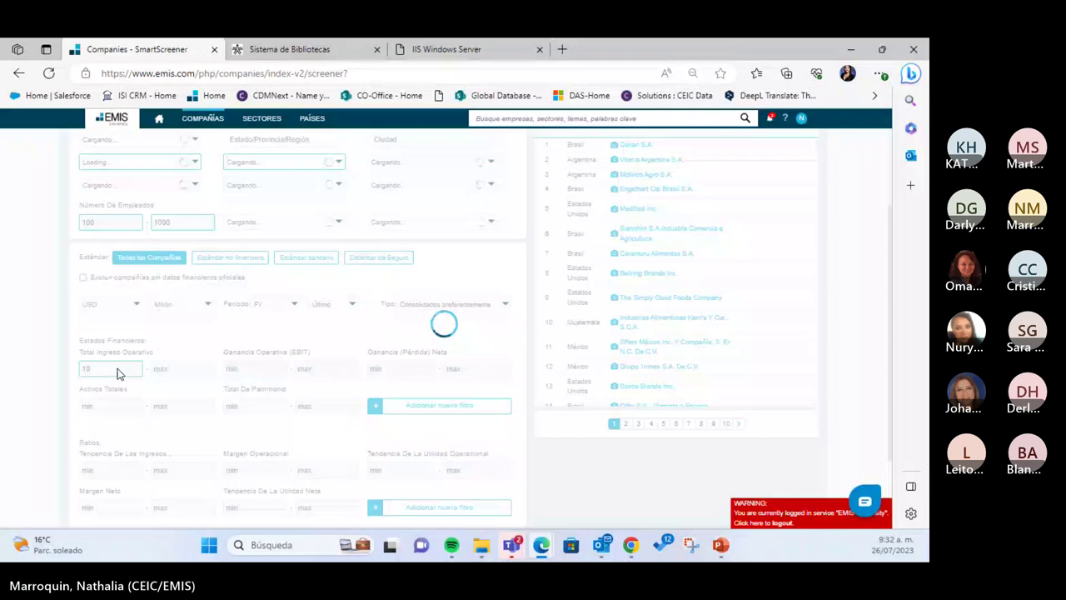
scroll(118, 374, down, 1)
scroll(118, 368, up, 3)
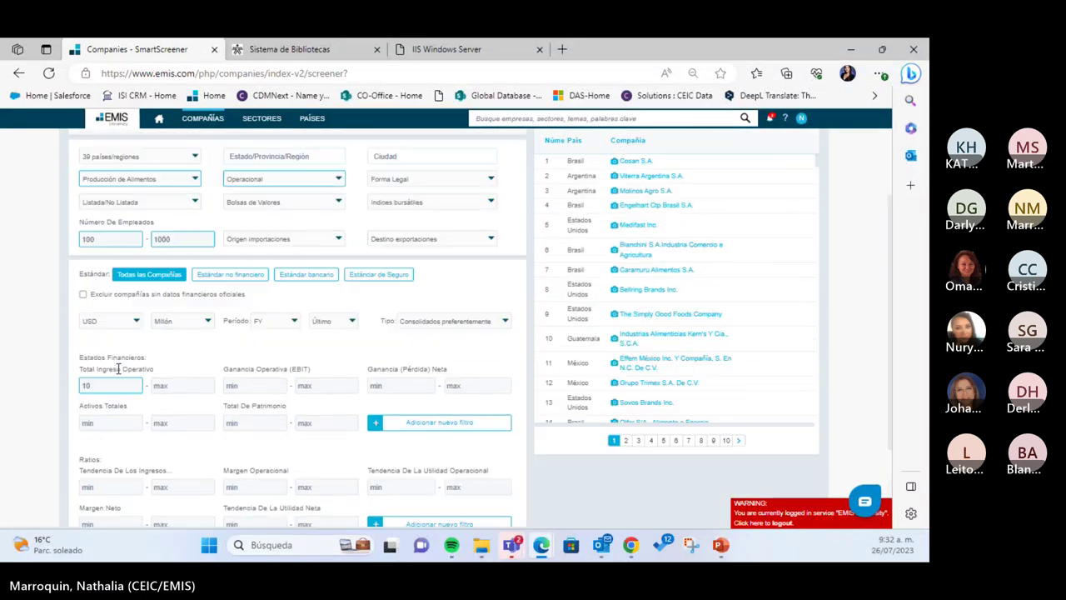
scroll(117, 368, down, 1)
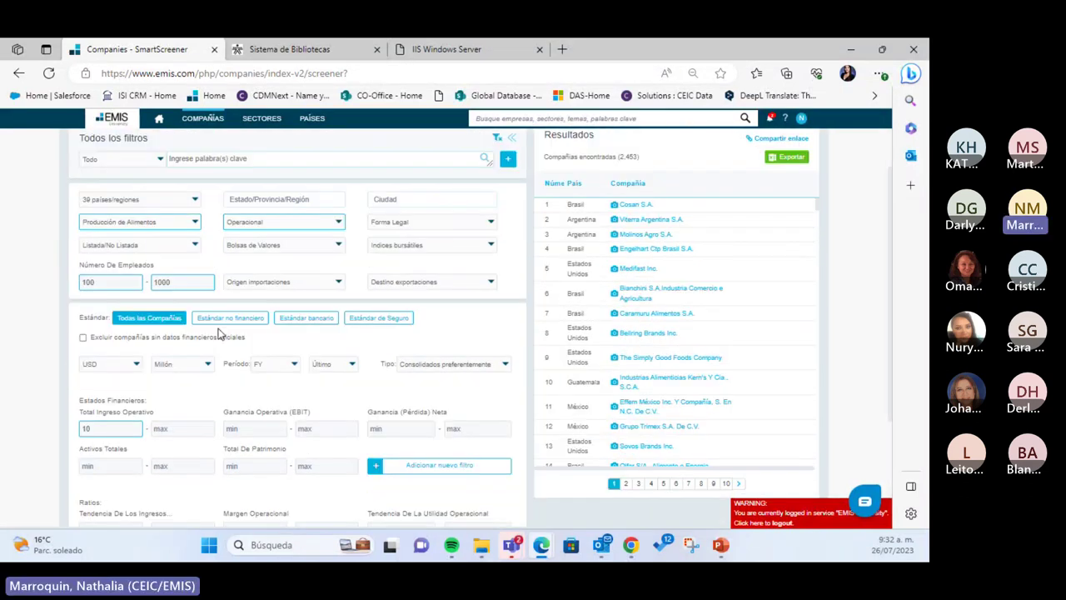
scroll(325, 308, up, 1)
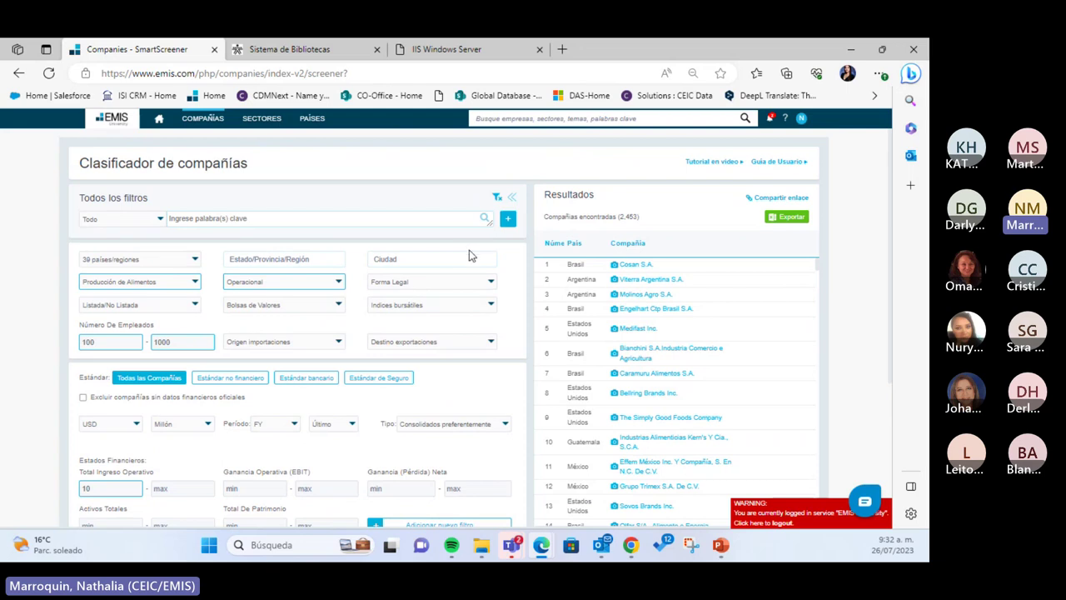
Try a Total Ingreso Operativo minimum of 10000000 with the unit left at Millón
scroll(465, 256, down, 3)
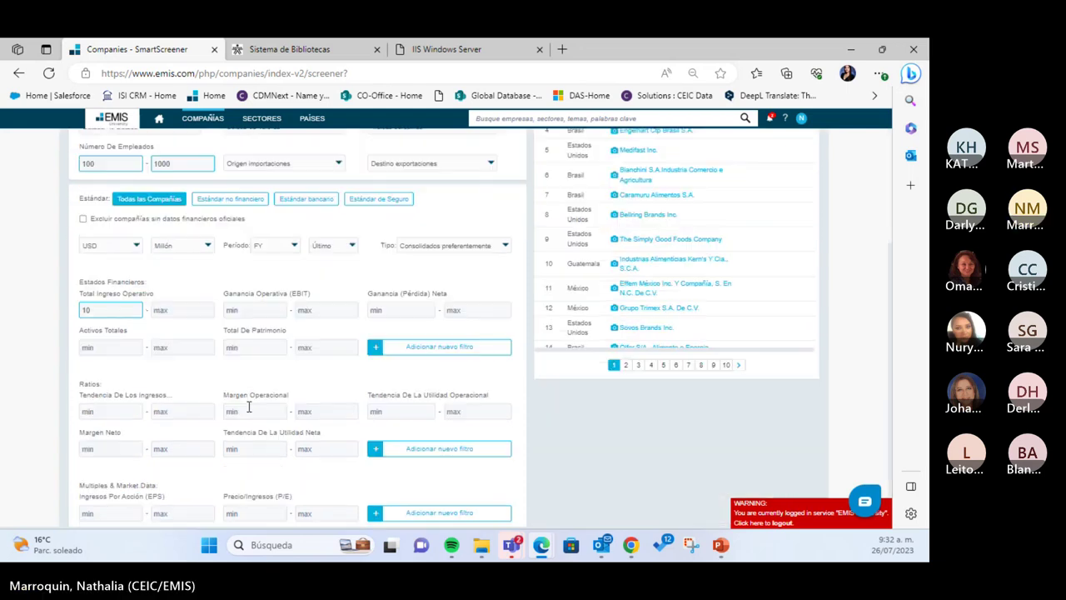
click(121, 313)
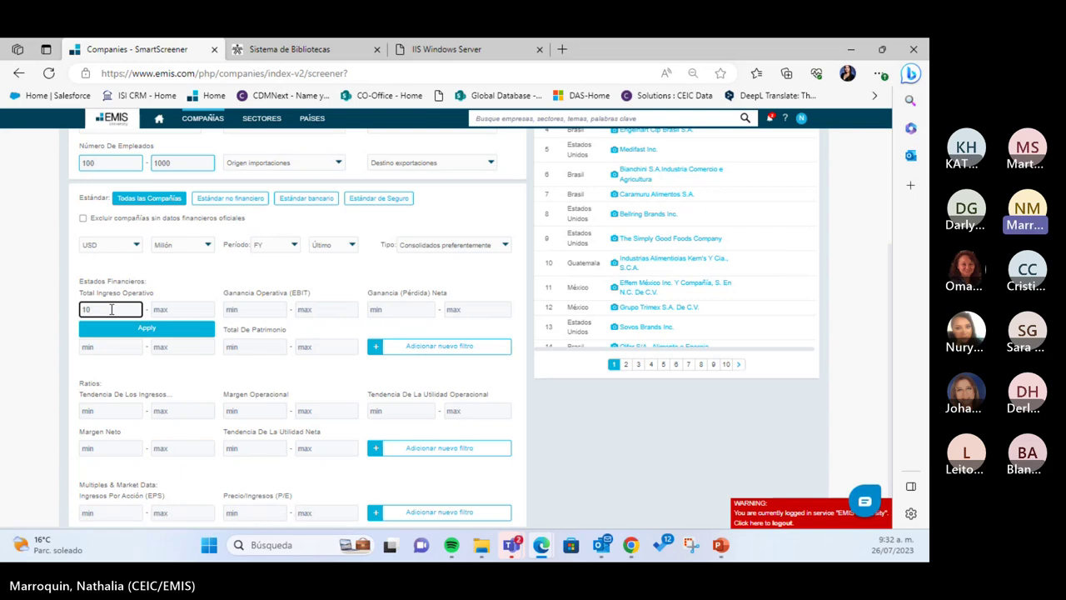
text(0000)
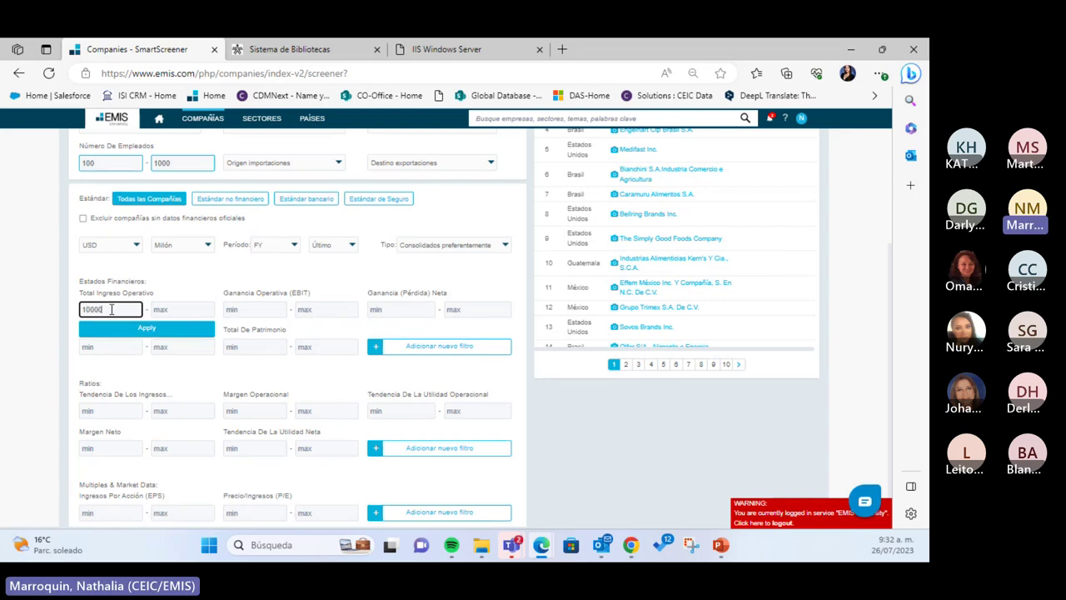
text(00)
scroll(281, 292, up, 3)
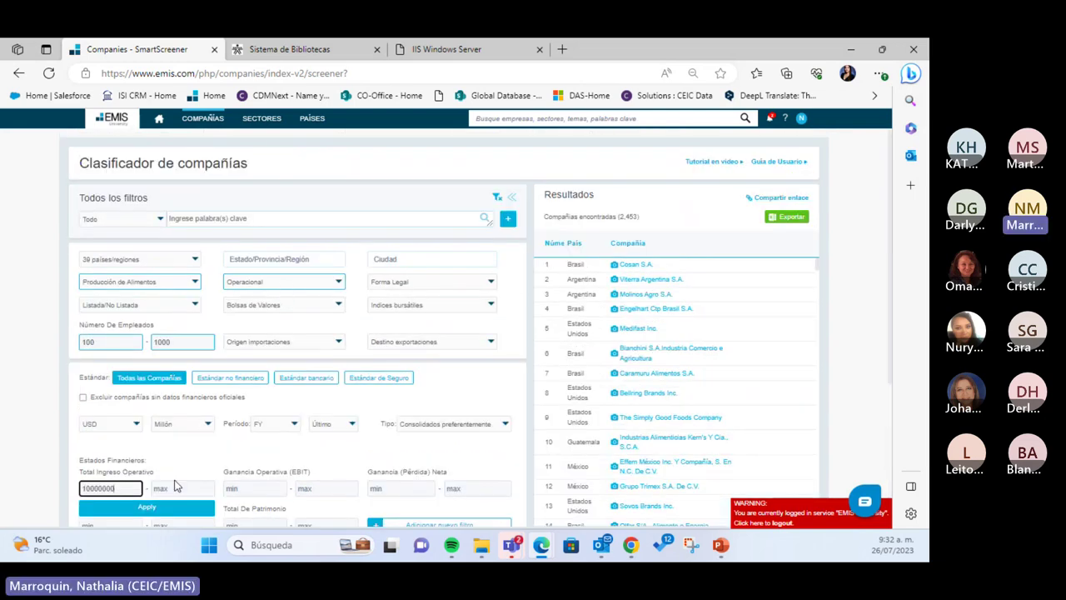
click(146, 507)
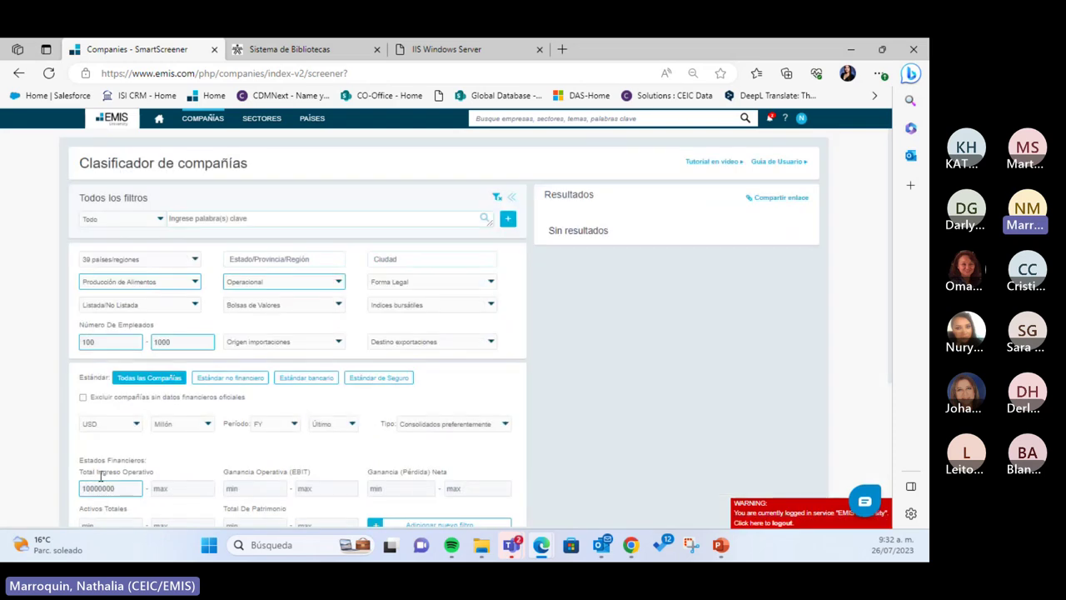
Set the Total Ingreso Operativo minimum back to 10 and apply the filter
click(115, 488)
drag(120, 487, 90, 488)
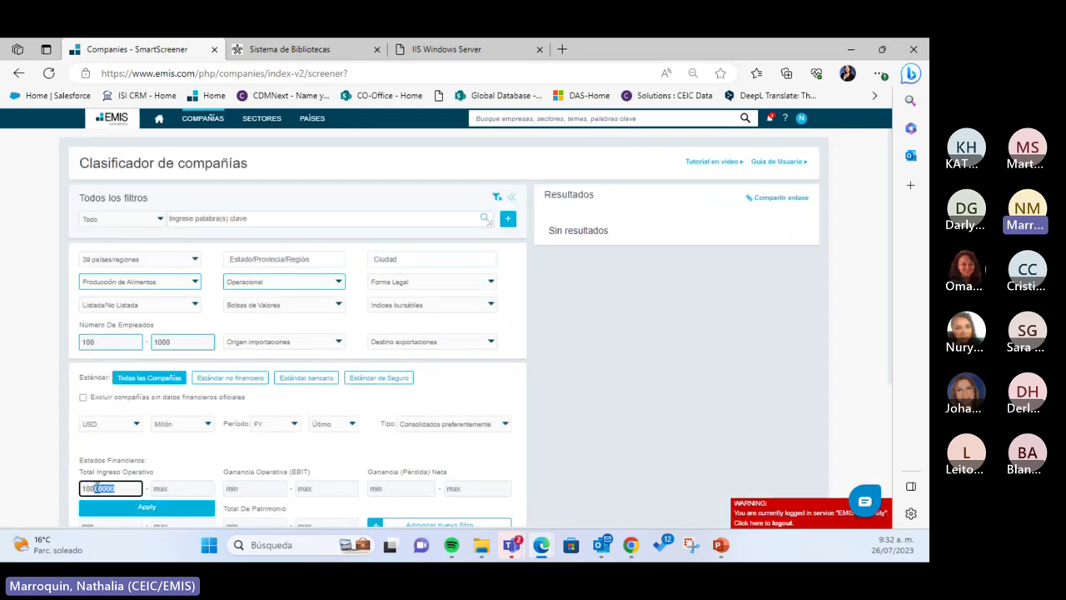
key(BackSpace)
key(BackSpace)
scroll(101, 480, down, 2)
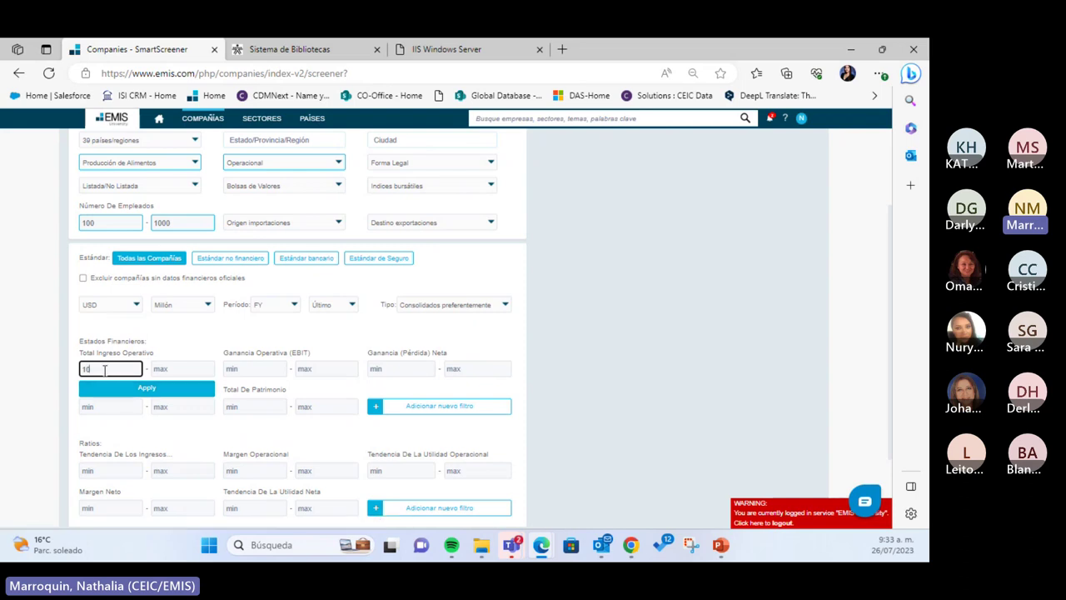
key(BackSpace)
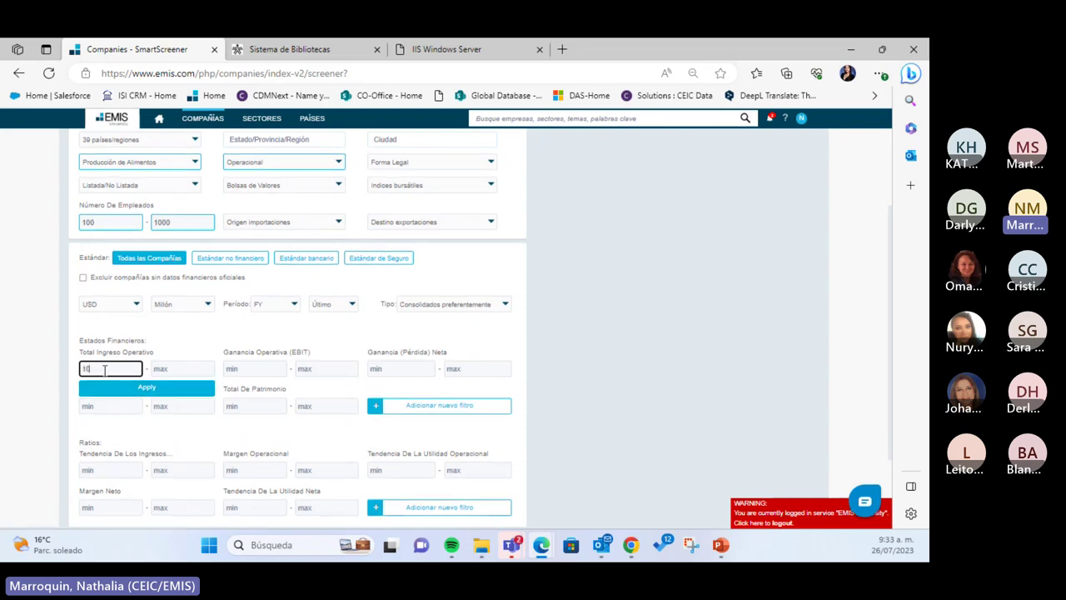
click(129, 389)
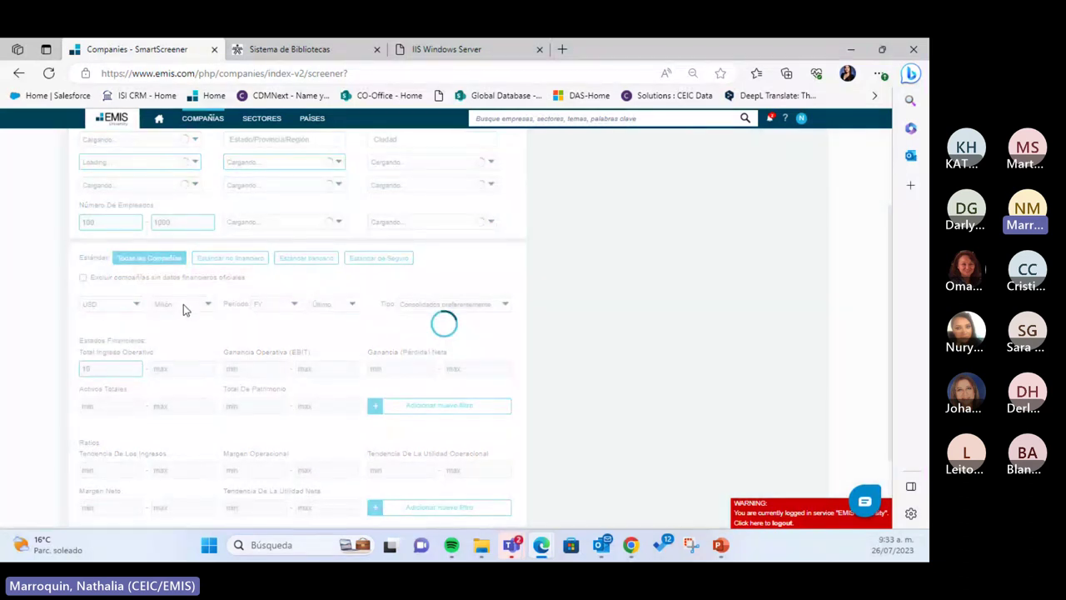
Review the currency and unit options for the financial filters, keeping USD, Millón and the Total Ingreso Operativo minimum of 10
click(83, 373)
text(10)
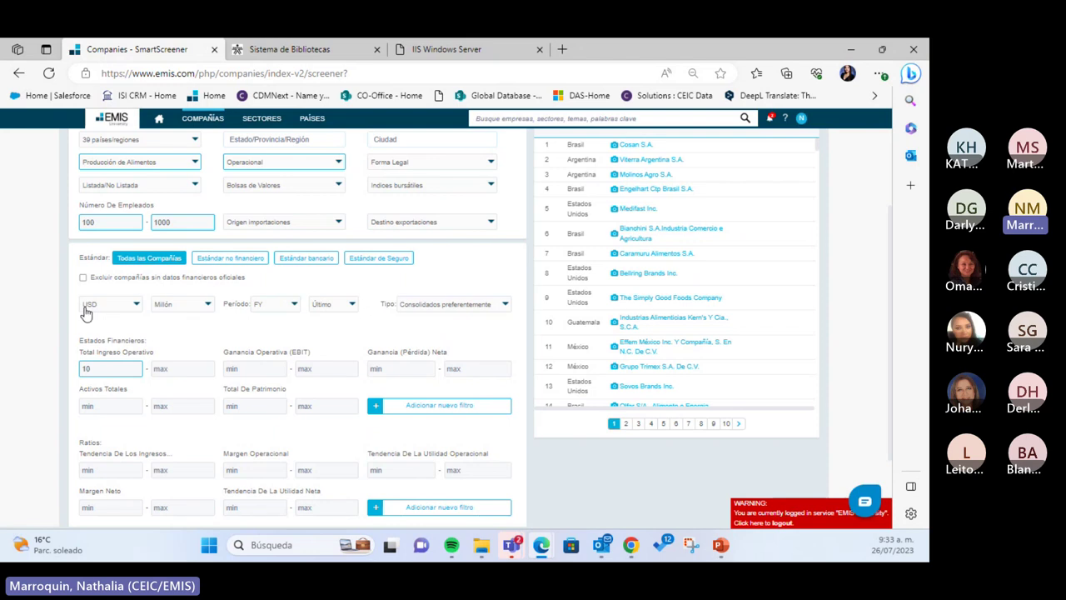
scroll(209, 311, up, 1)
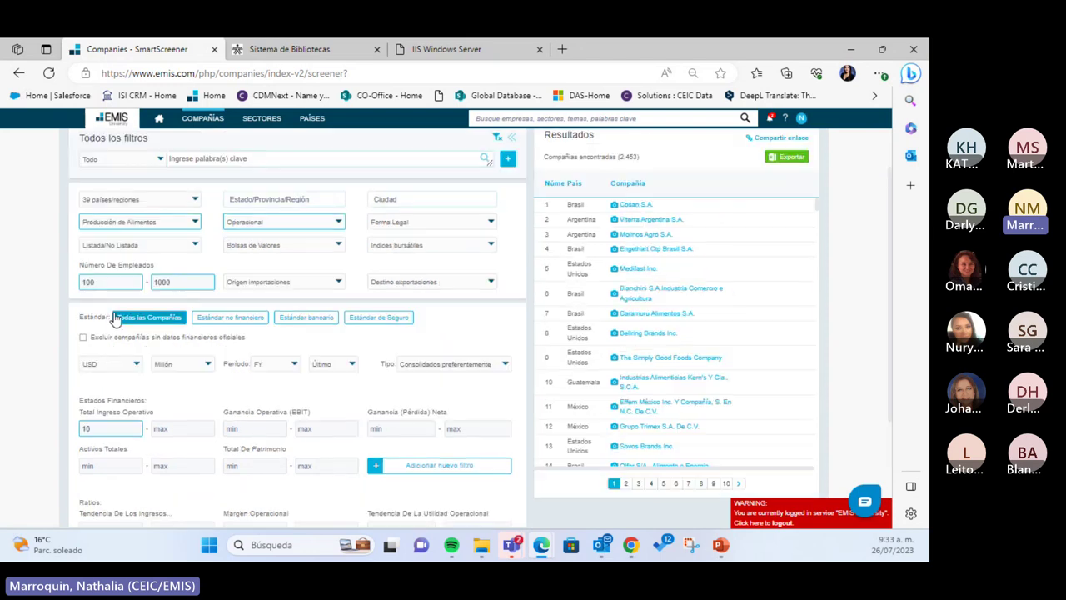
click(136, 369)
scroll(101, 390, down, 1)
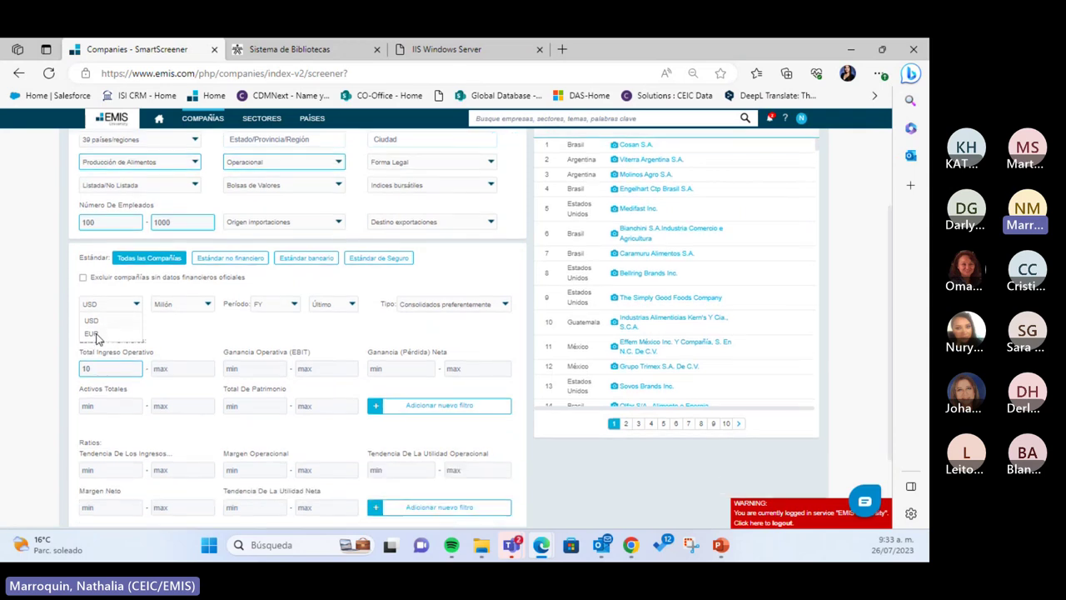
click(170, 330)
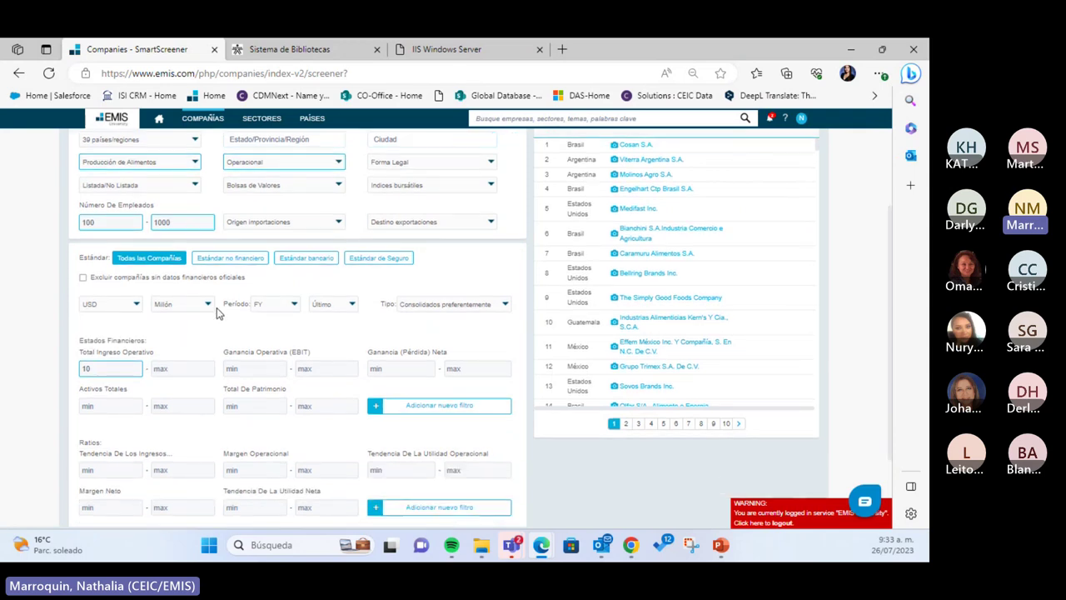
click(209, 307)
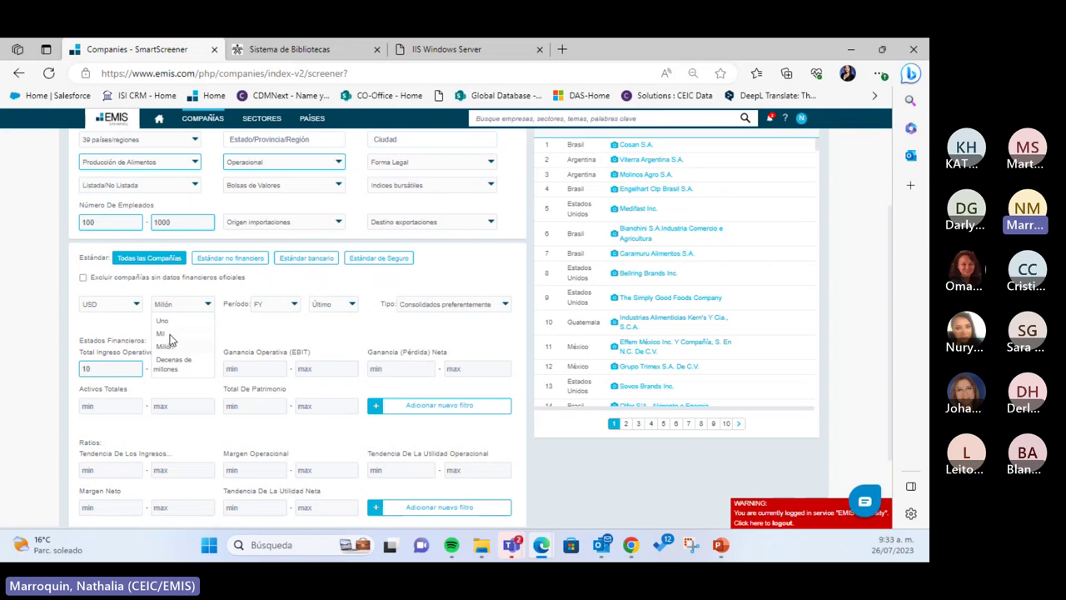
click(98, 368)
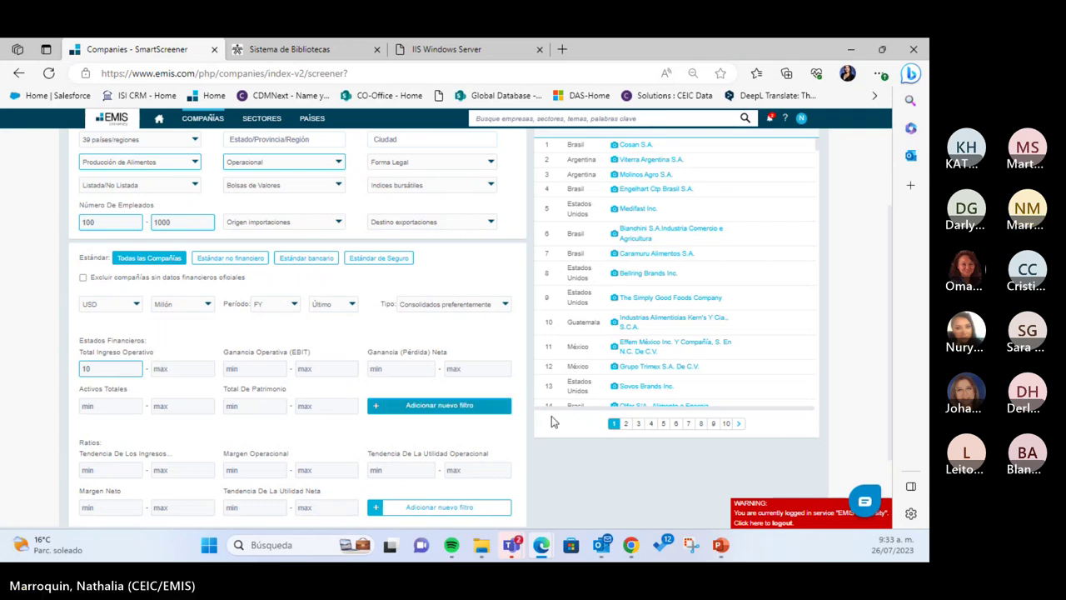
Recheck the asset and equity criteria on the PowerPoint slide and return to the screener's financial filters
click(721, 545)
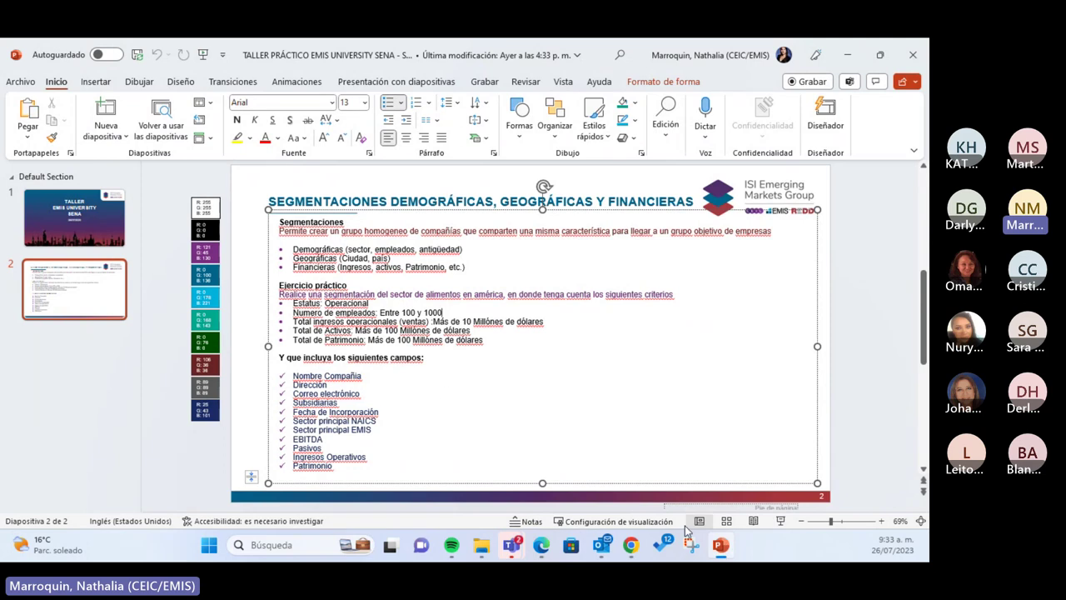
click(722, 545)
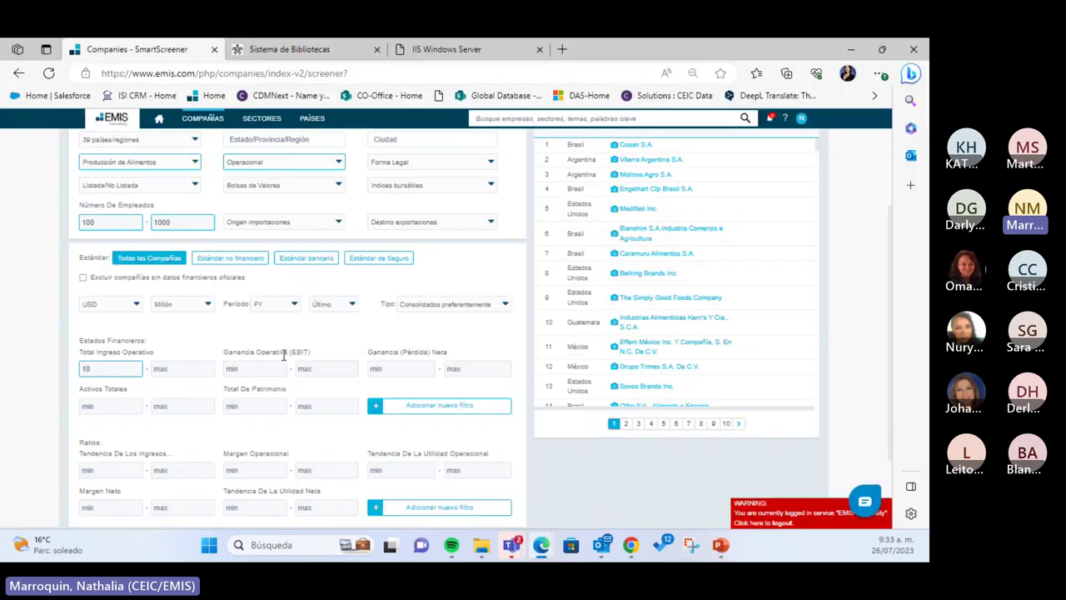
scroll(283, 354, down, 1)
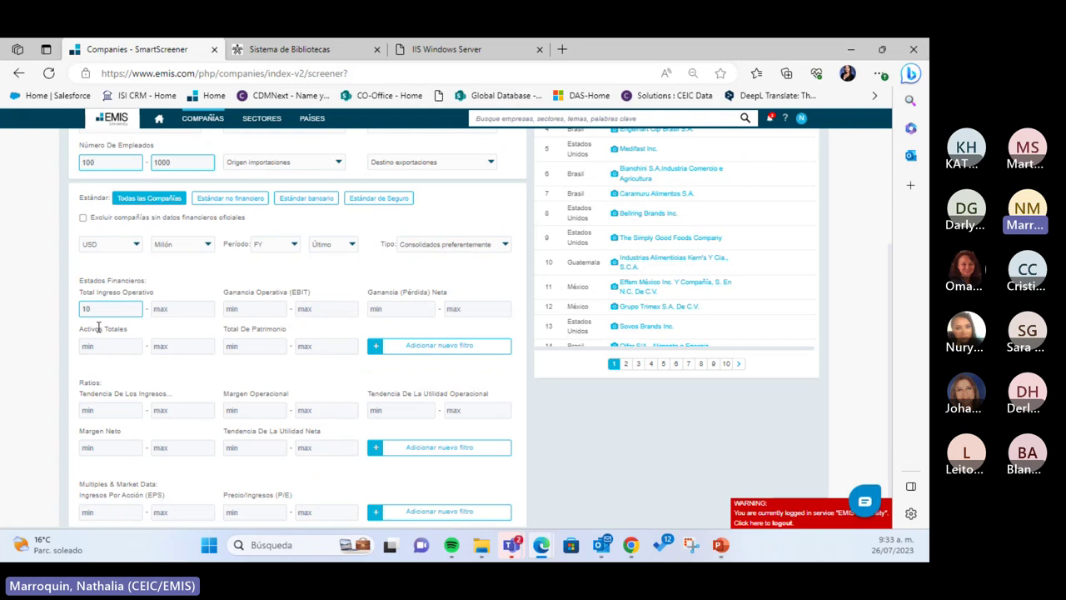
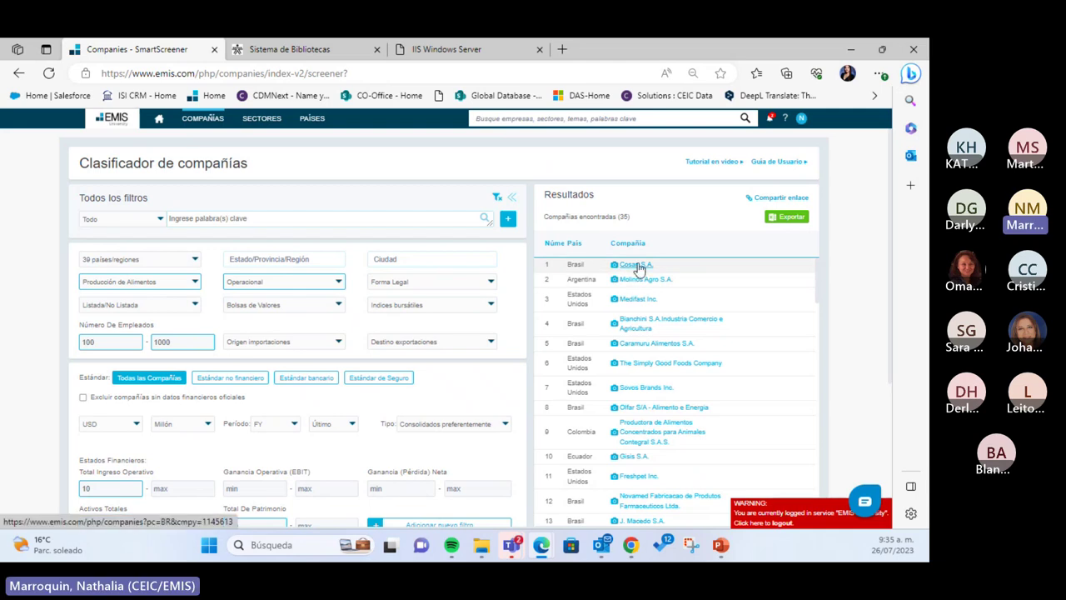
Open the Cosan S.A. company profile from the results, look through its sections and close it
click(638, 265)
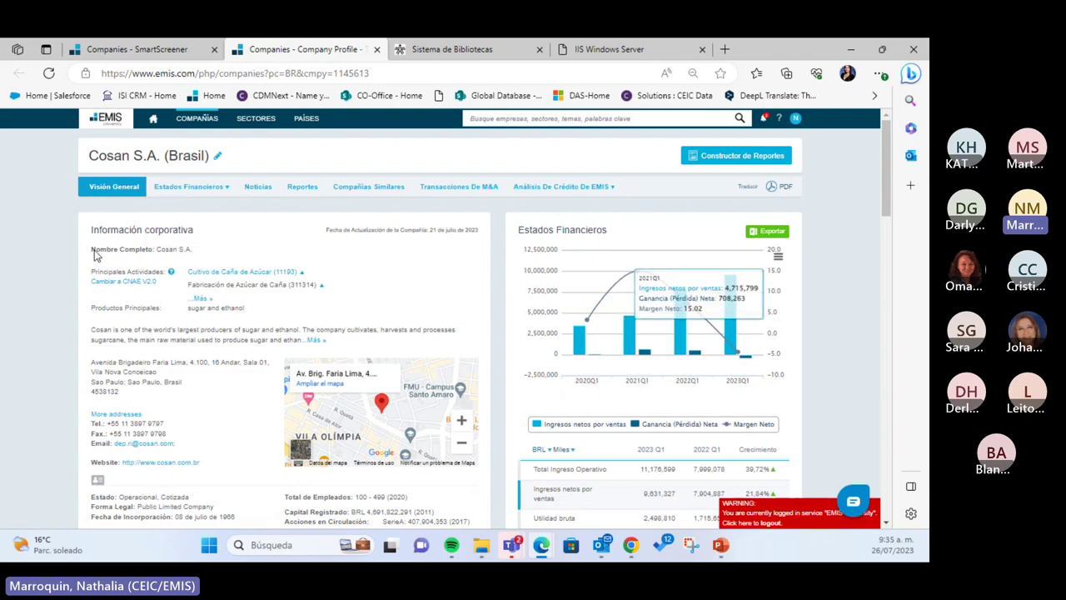
scroll(435, 359, down, 15)
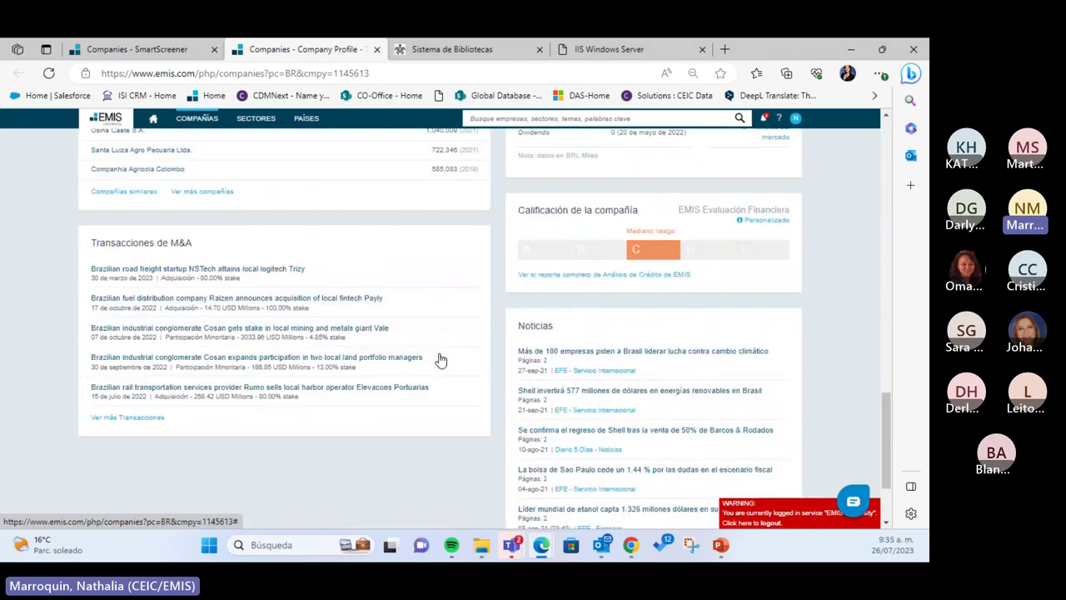
scroll(438, 360, up, 15)
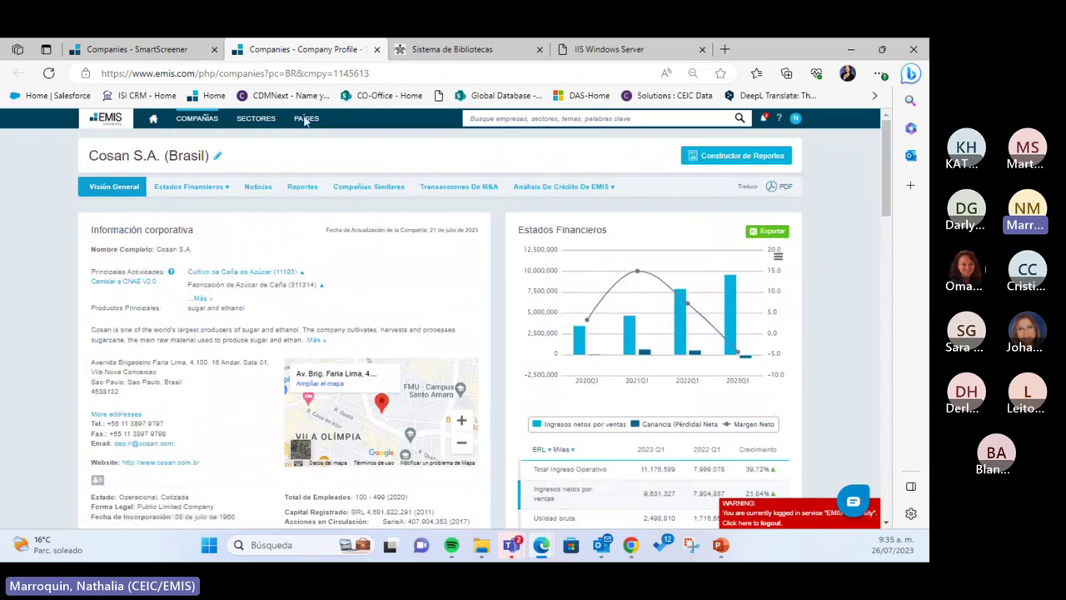
mouse_move(589, 192)
click(376, 50)
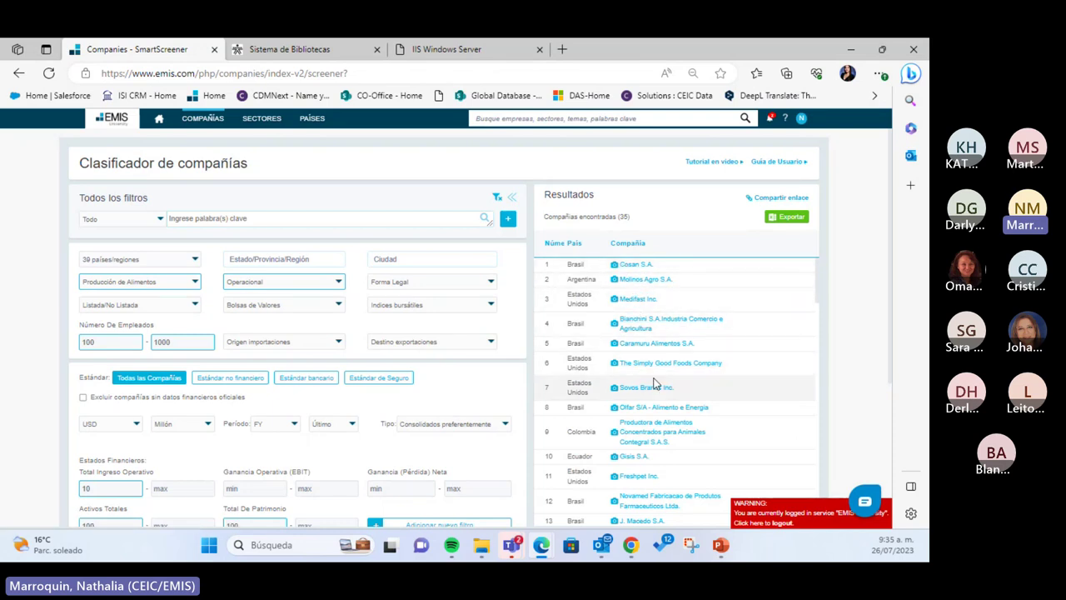
Look through the filtered company list and open its Excel export with personalized field selection
scroll(655, 467, down, 3)
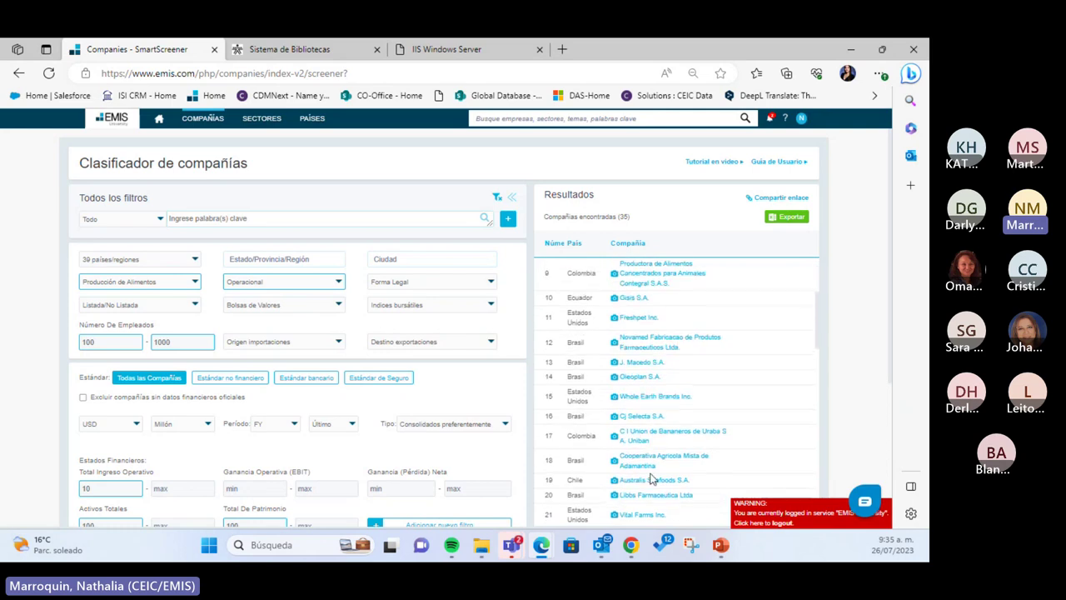
scroll(652, 479, down, 3)
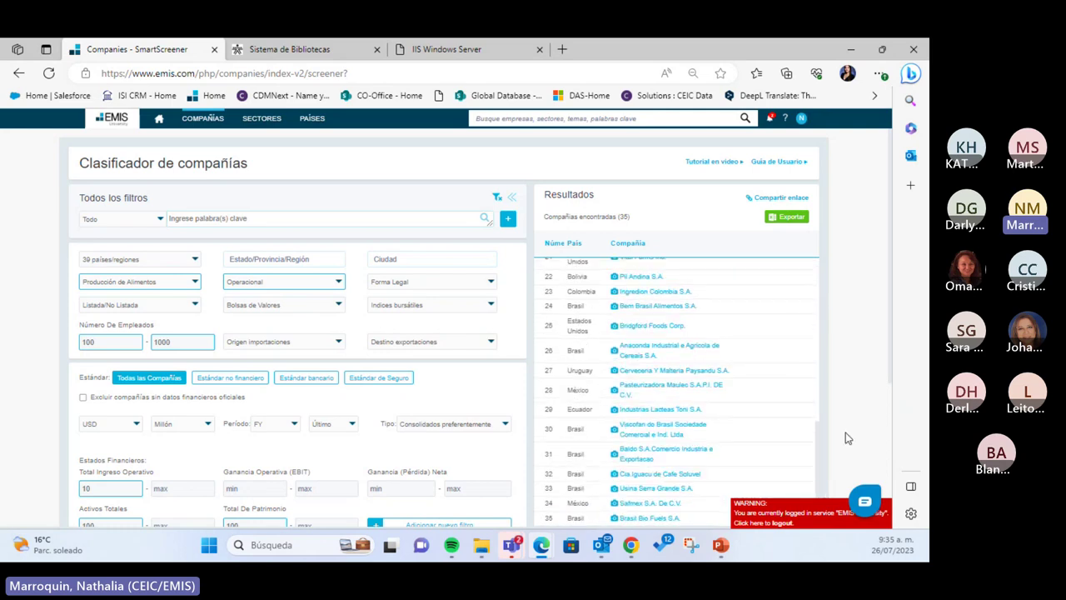
scroll(846, 432, down, 2)
scroll(764, 326, up, 8)
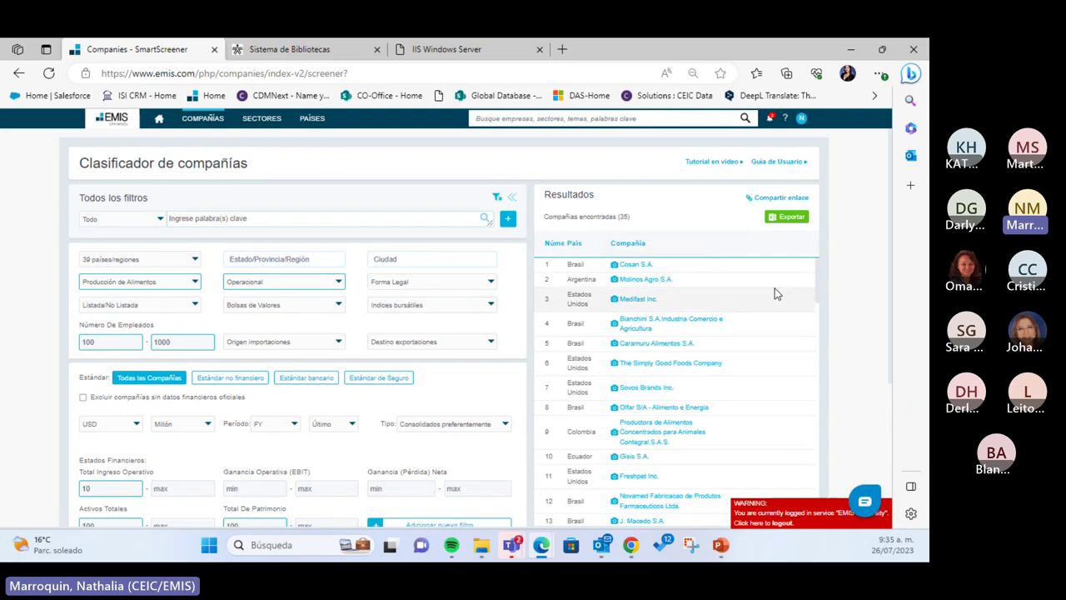
click(783, 223)
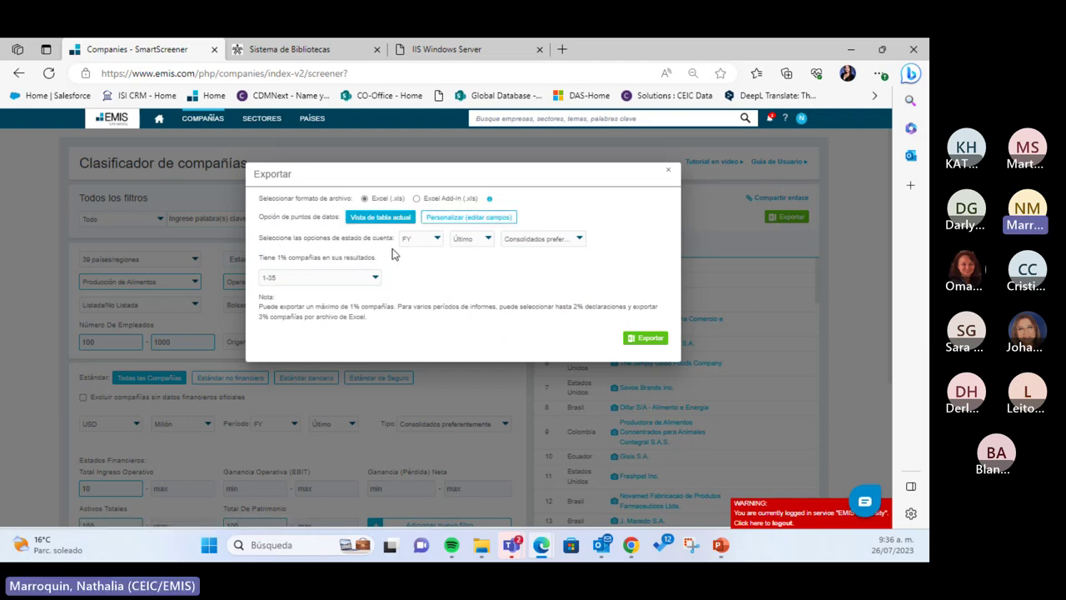
click(439, 223)
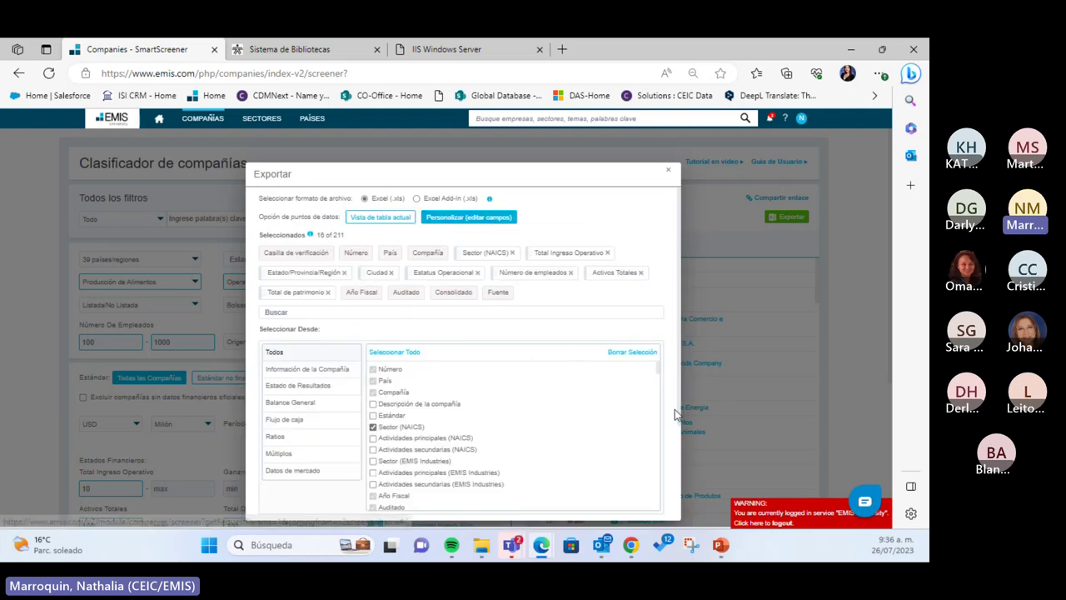
click(722, 545)
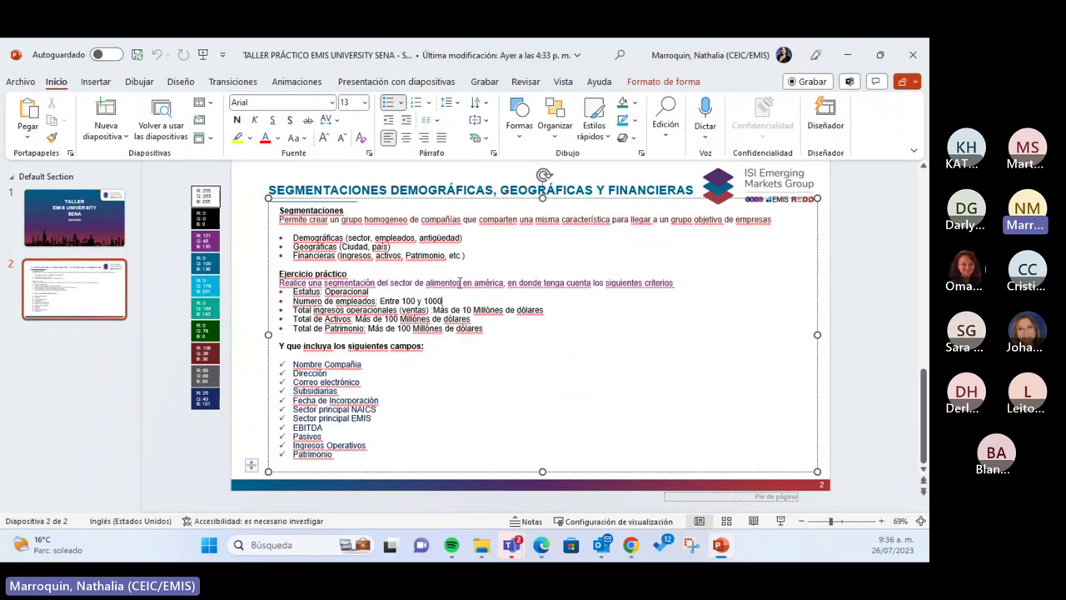
click(880, 54)
drag(494, 166, 657, 106)
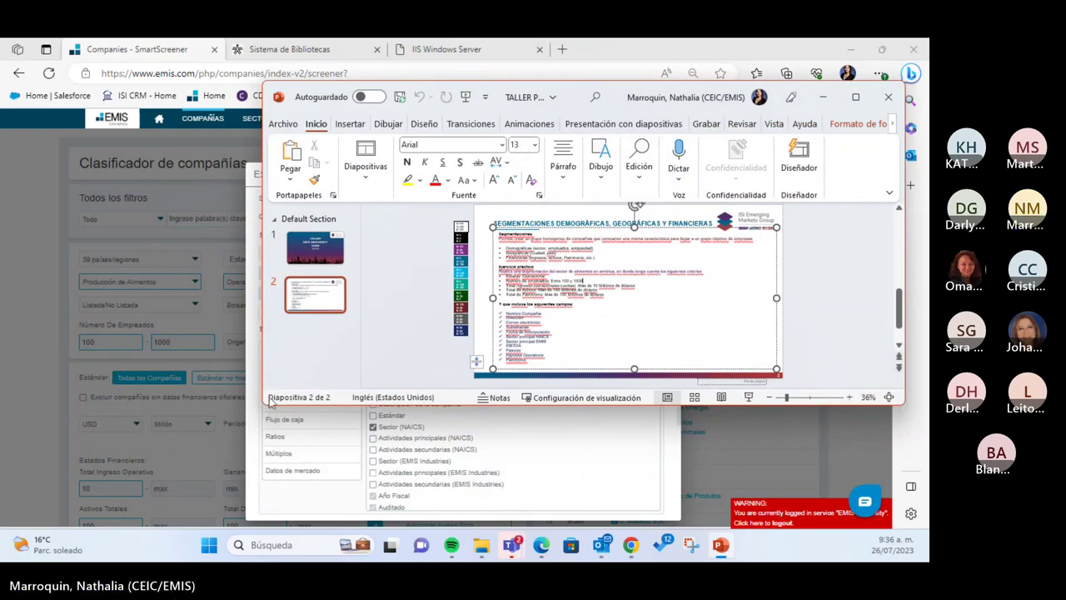
drag(261, 404, 607, 229)
key(super+Up)
scroll(314, 409, up, 2)
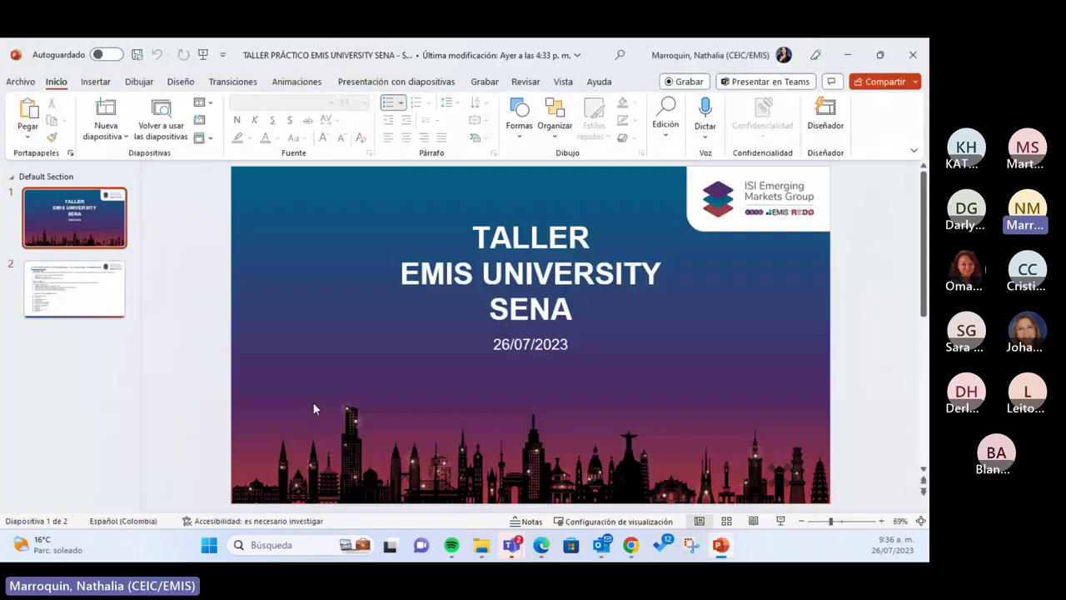
Check the required export fields on the second PowerPoint slide and return to the EMIS export dialog
click(45, 278)
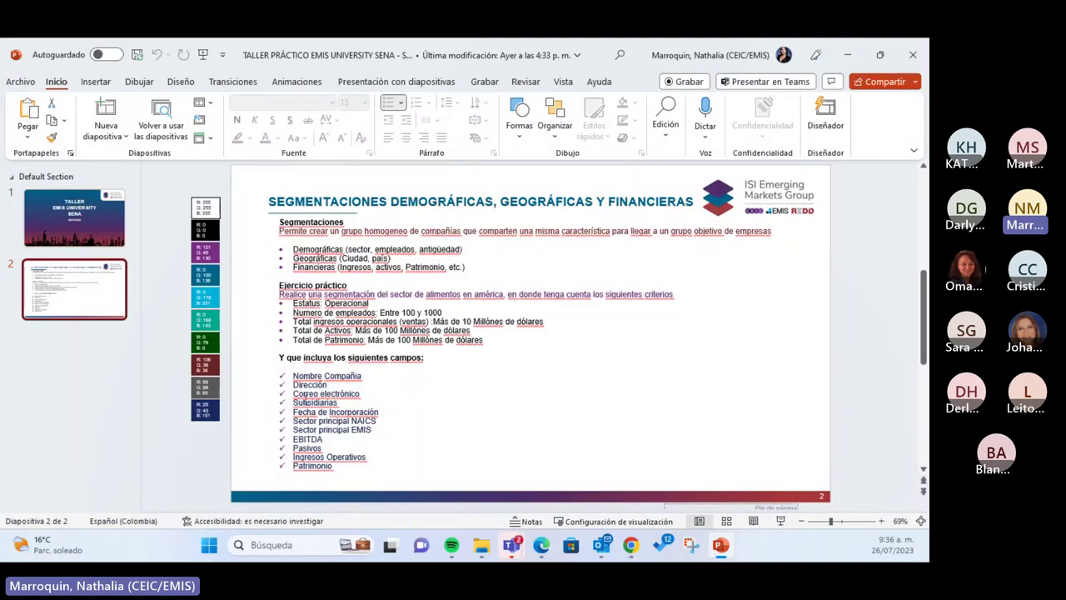
click(847, 54)
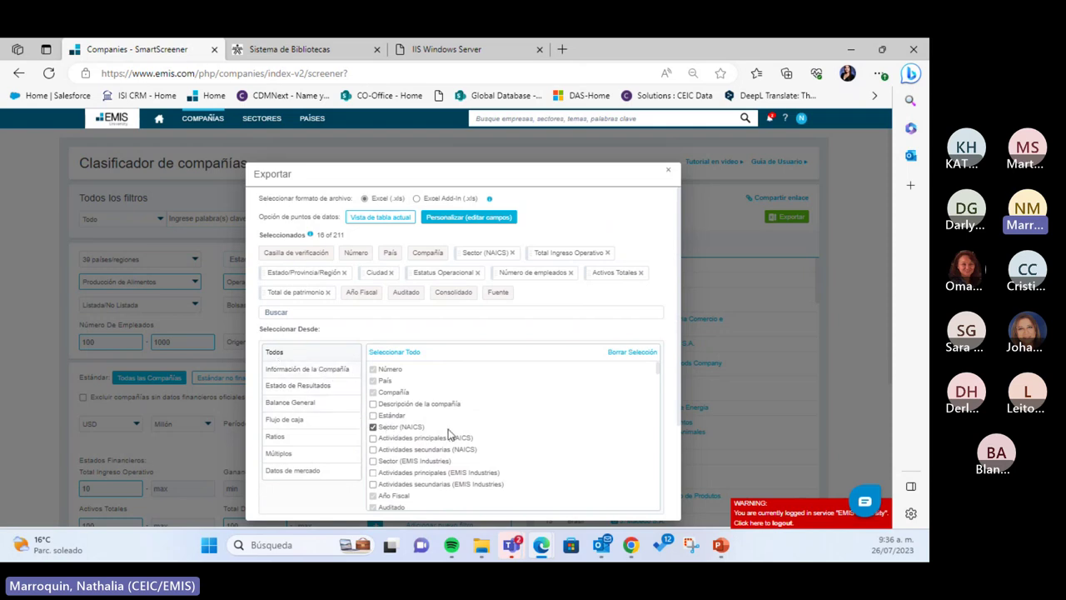
scroll(448, 433, down, 1)
scroll(448, 433, up, 1)
click(722, 545)
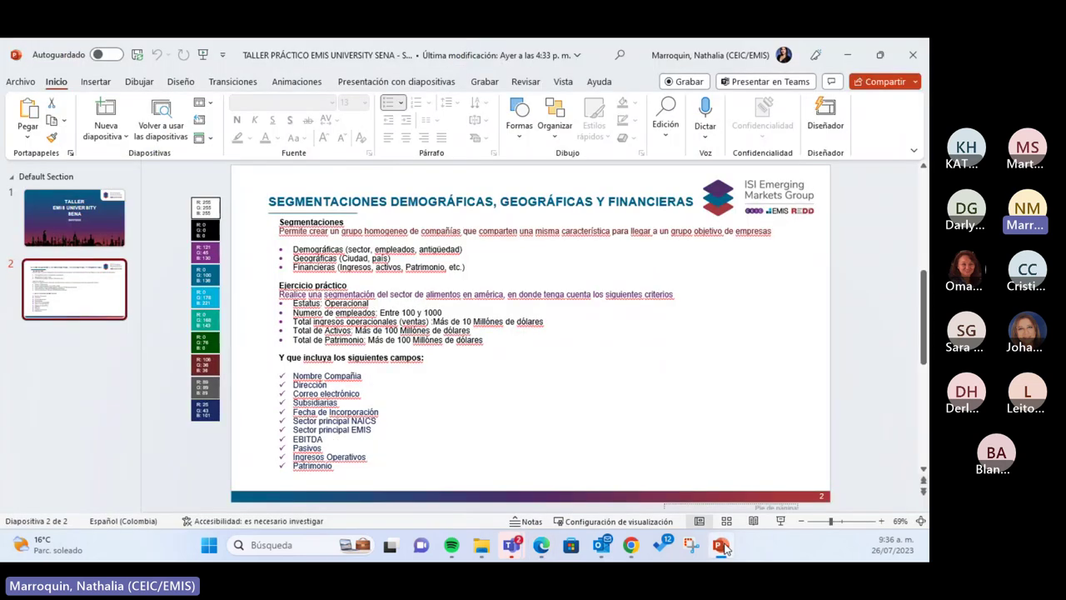
click(722, 545)
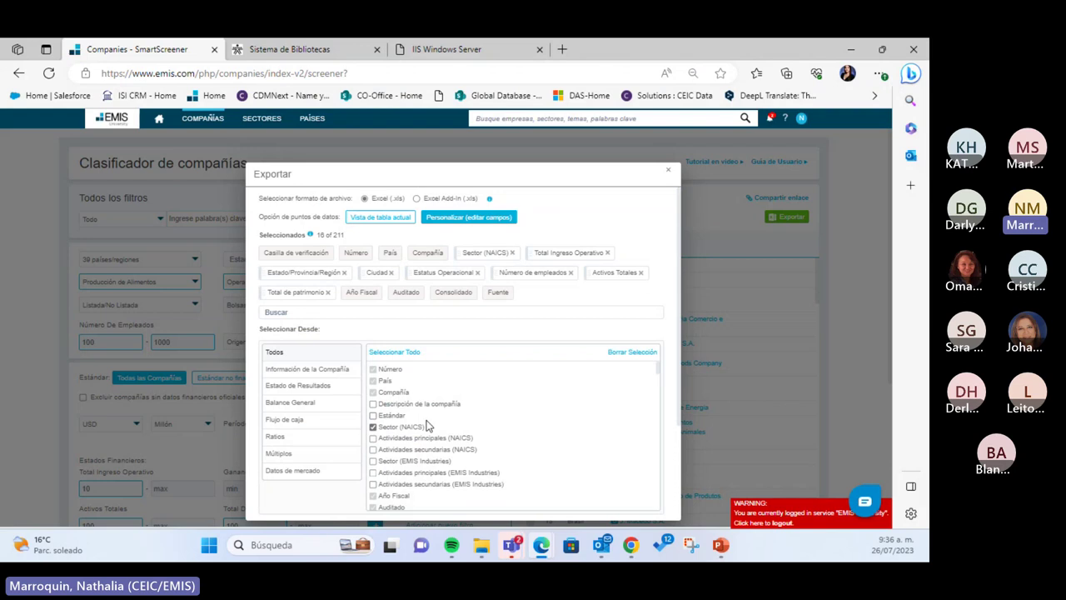
Add the Dirección and Correo Electrónico fields to the export selection
scroll(427, 426, down, 5)
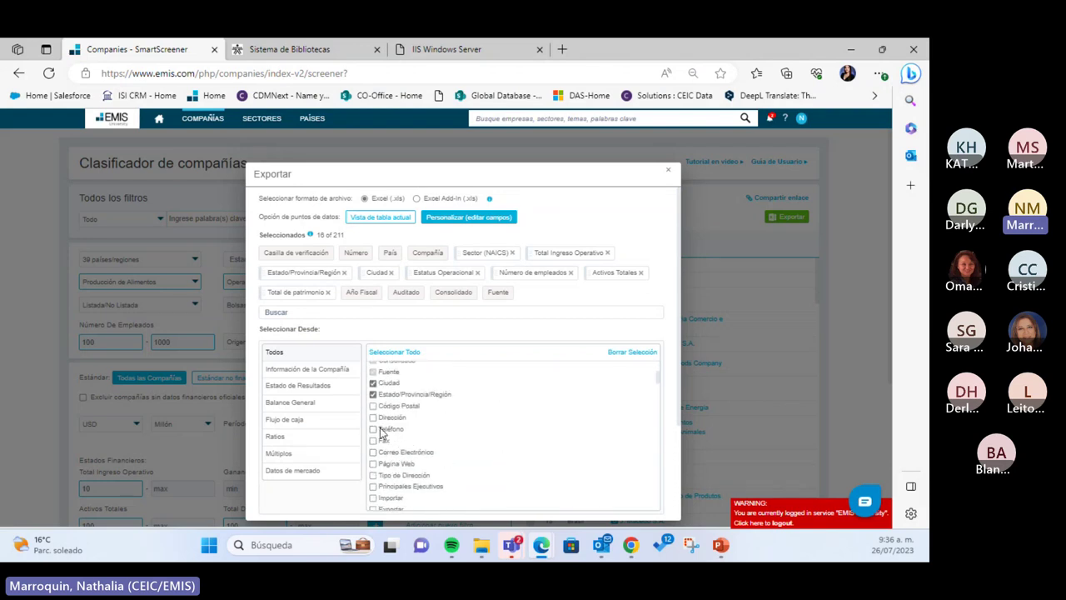
click(375, 418)
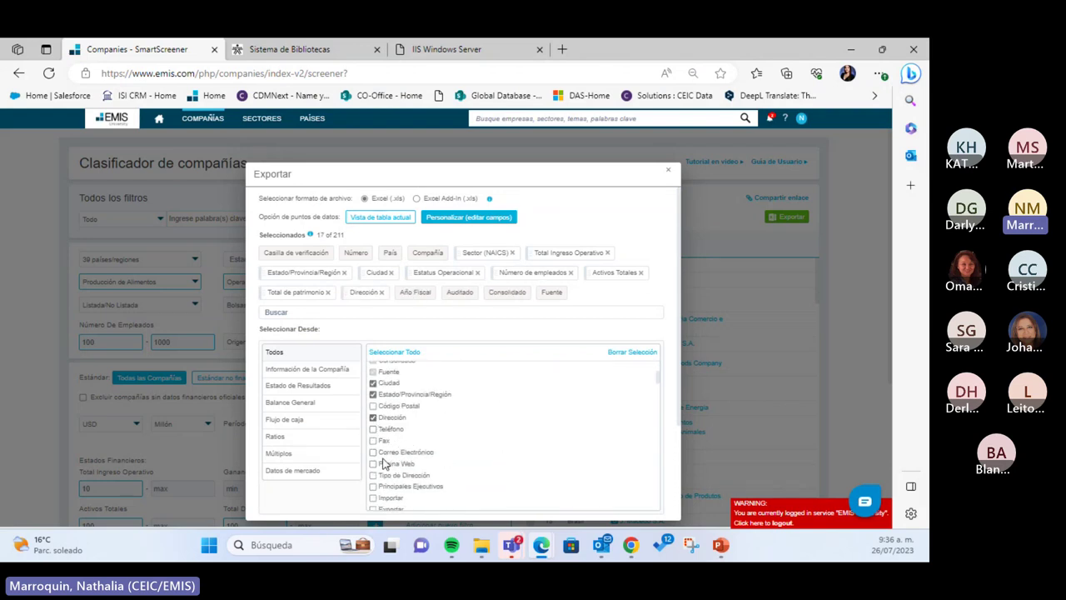
click(373, 453)
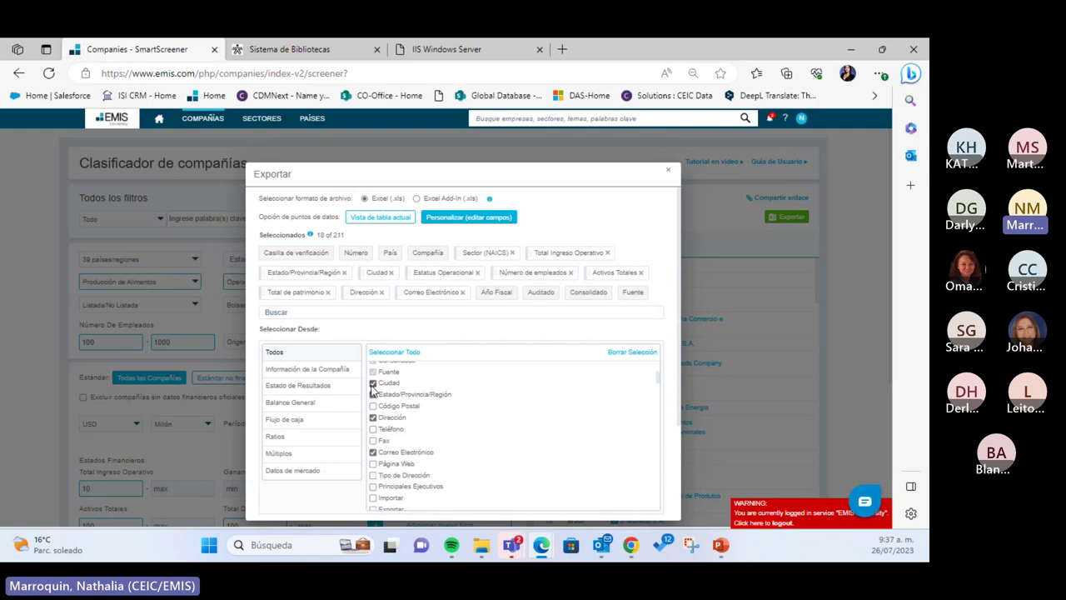
Recheck the field list on the PowerPoint slide and add the Subsidiarias field to the export
click(721, 545)
click(721, 546)
scroll(479, 443, down, 5)
scroll(479, 443, down, 3)
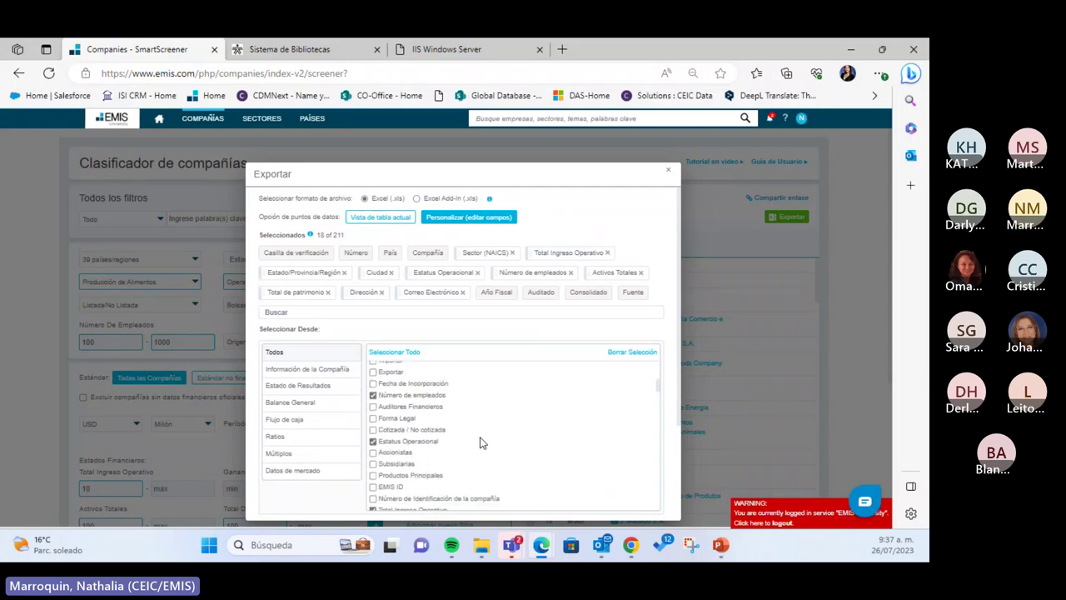
click(375, 421)
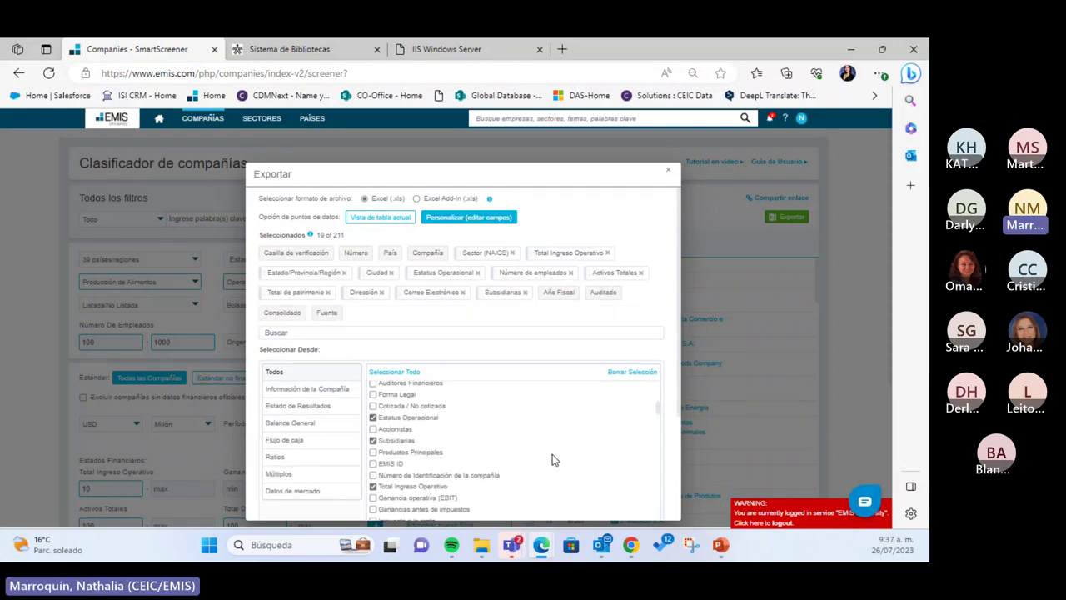
Recheck the required fields on the PowerPoint slide and look through the full EMIS export field list for the next one
scroll(555, 458, down, 2)
click(721, 545)
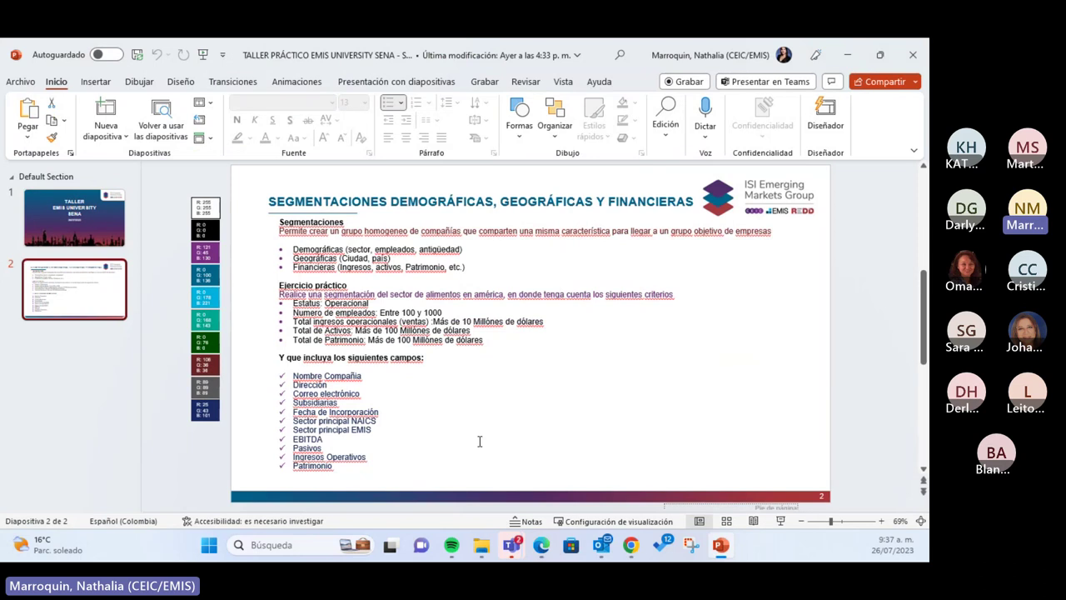
click(732, 543)
scroll(440, 427, down, 5)
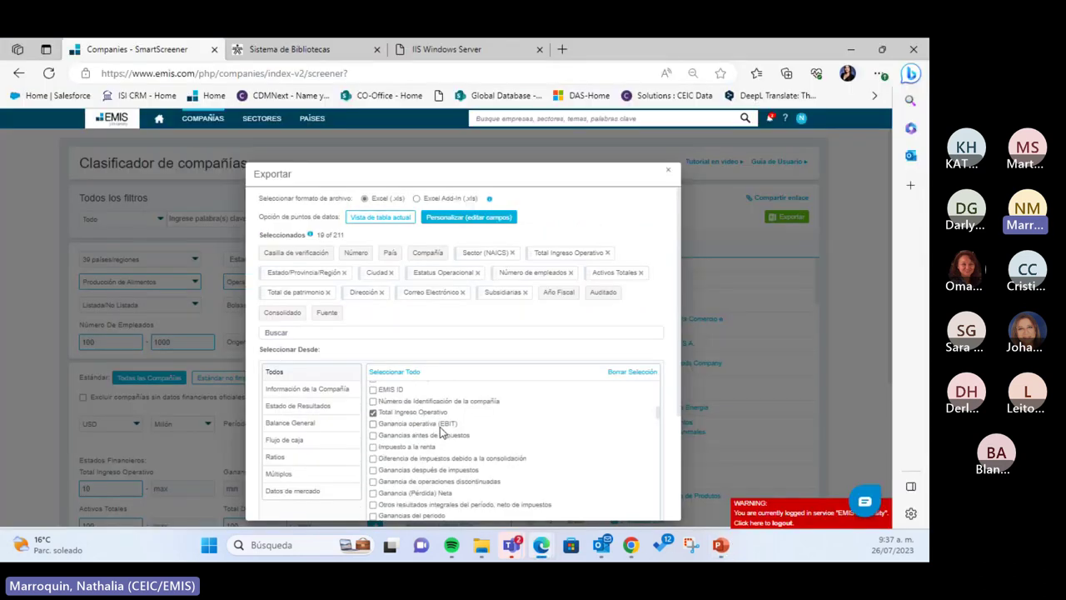
scroll(442, 432, down, 5)
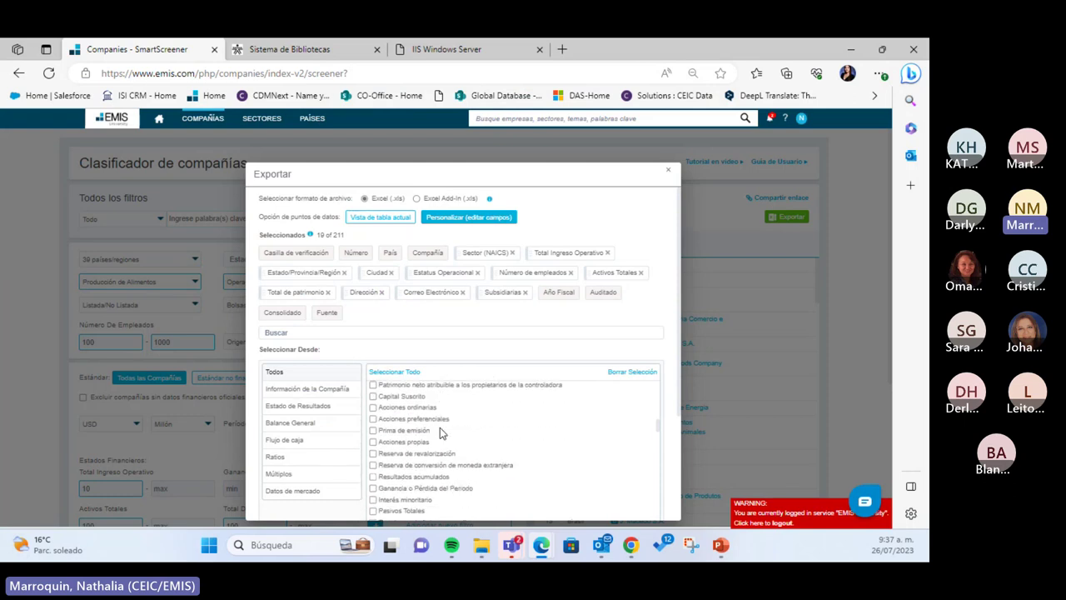
scroll(446, 439, down, 3)
scroll(467, 450, down, 5)
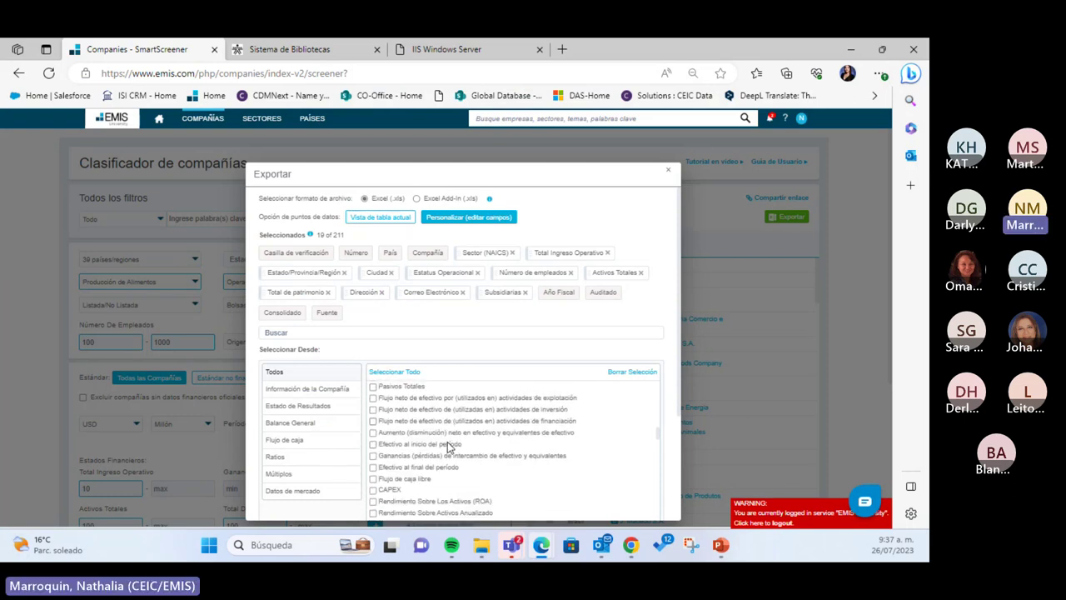
scroll(508, 458, down, 8)
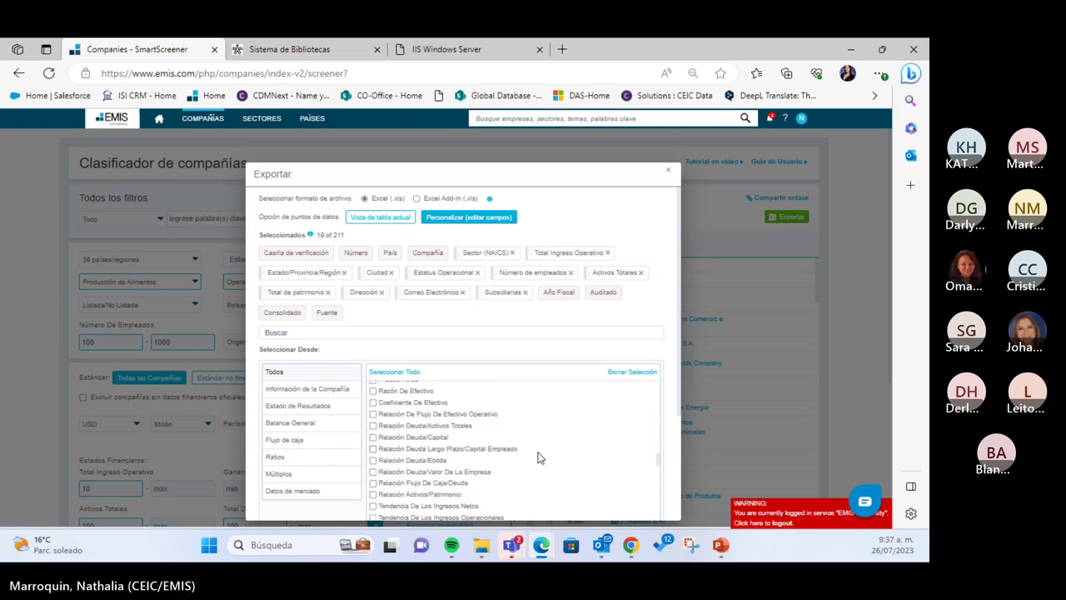
scroll(604, 464, down, 5)
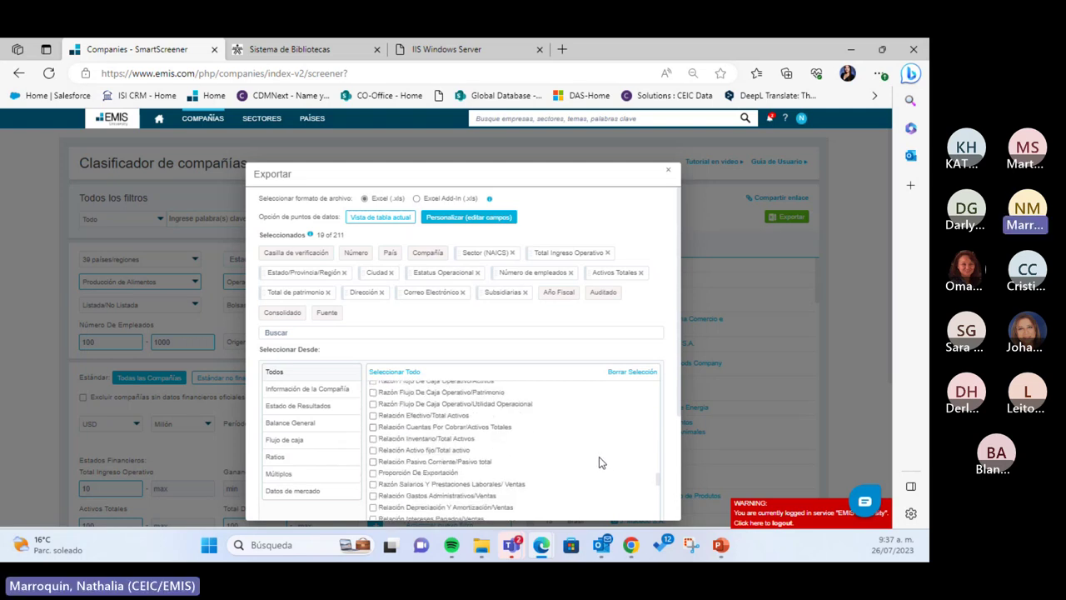
Add the Fecha de Incorporación field from the company information category to the export selection
click(318, 397)
scroll(432, 468, down, 4)
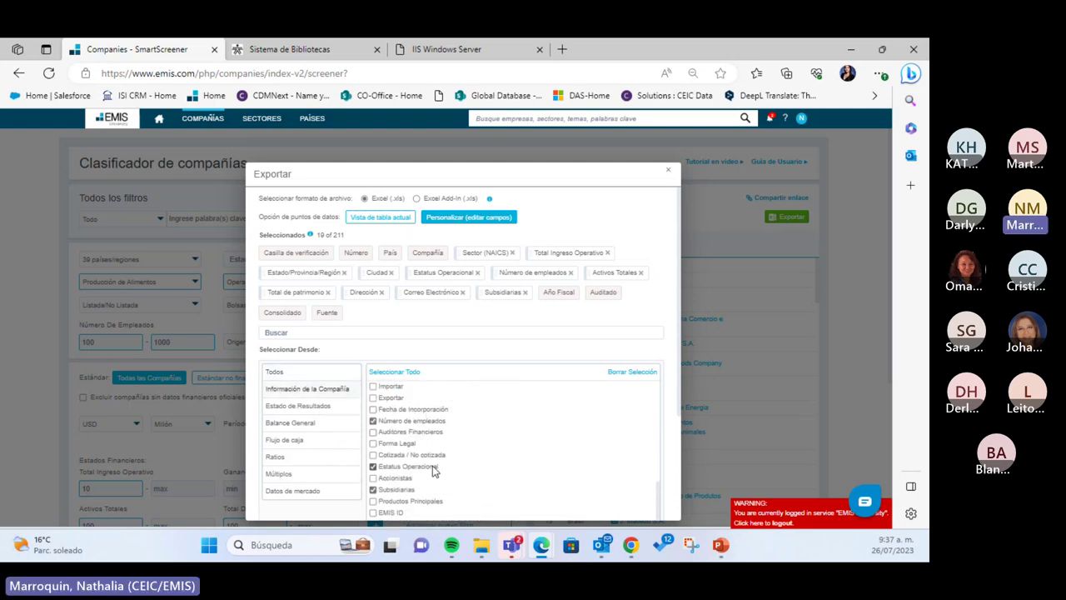
scroll(430, 379, down, 1)
scroll(400, 317, up, 1)
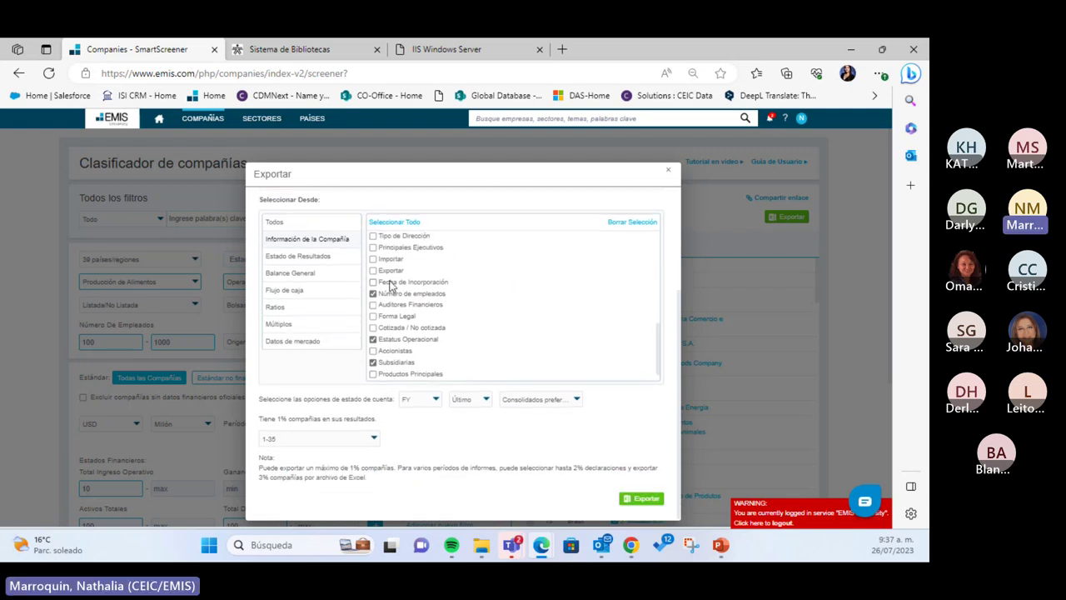
click(373, 283)
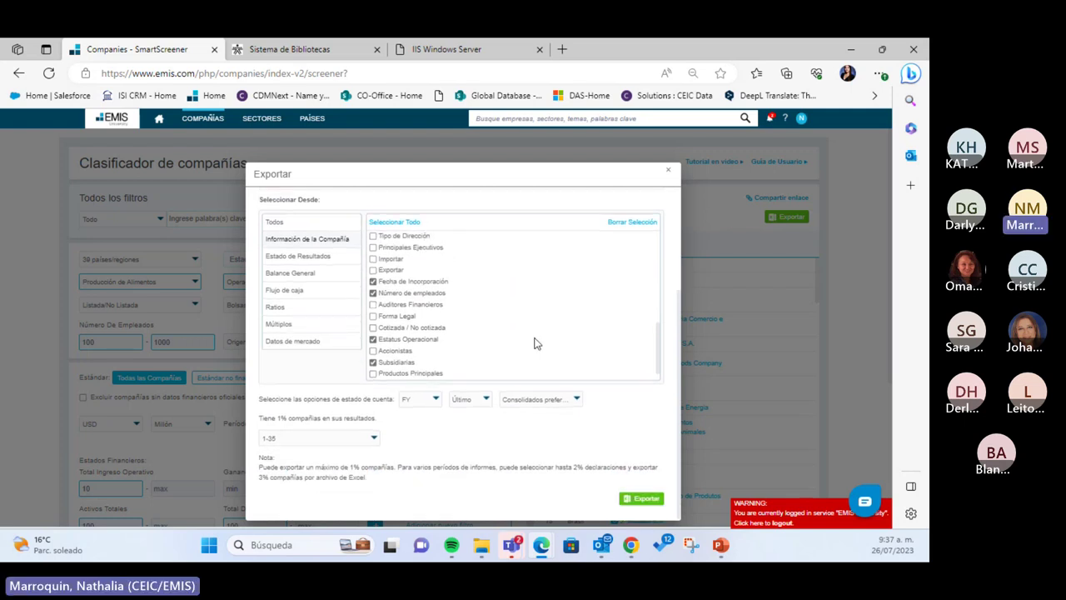
Recheck the slide's sector fields, add Sector (EMIS Industries) to the export selection and leave EMIS ID deselected
click(722, 545)
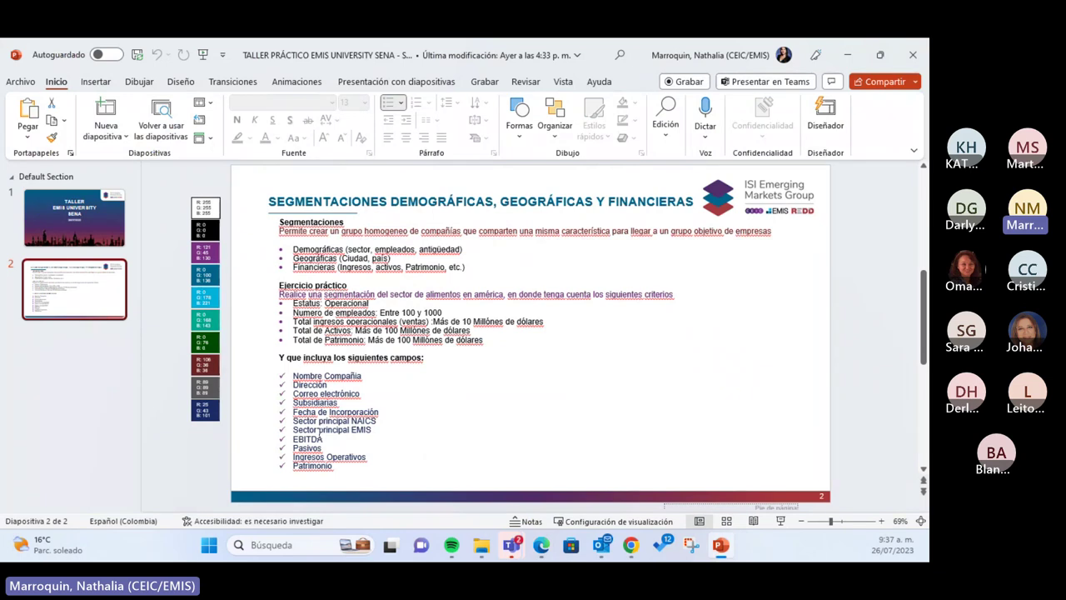
click(722, 545)
scroll(566, 319, down, 1)
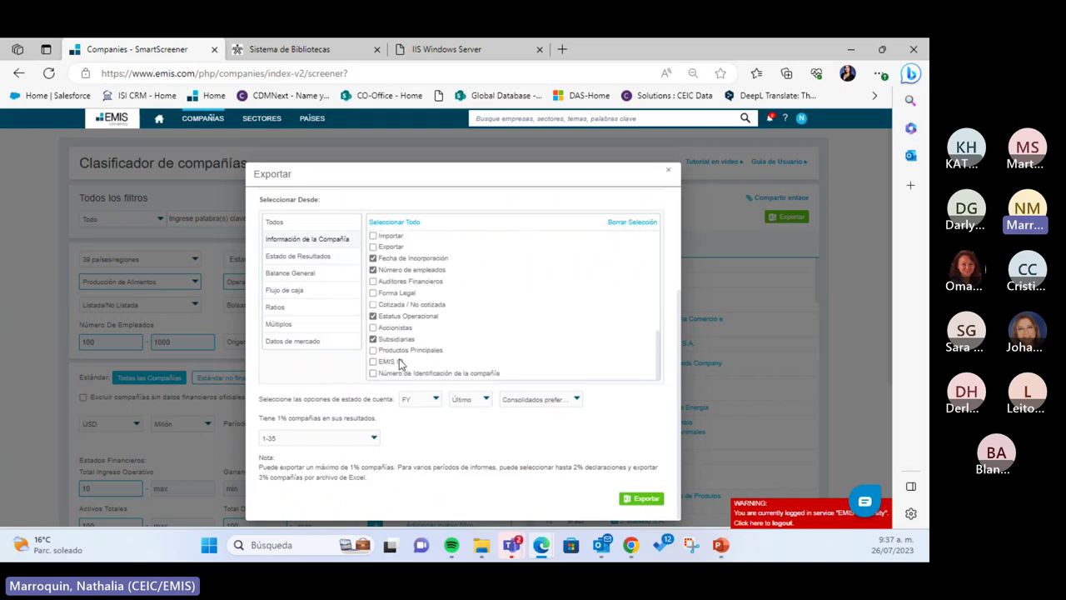
scroll(500, 341, up, 1)
scroll(503, 339, up, 2)
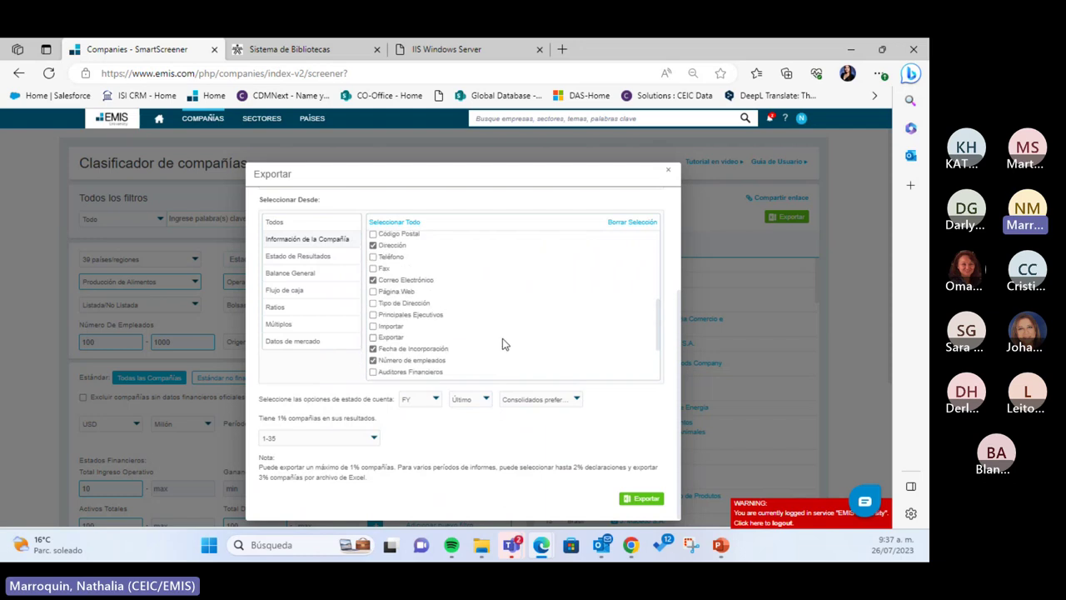
scroll(506, 334, up, 2)
scroll(507, 332, up, 3)
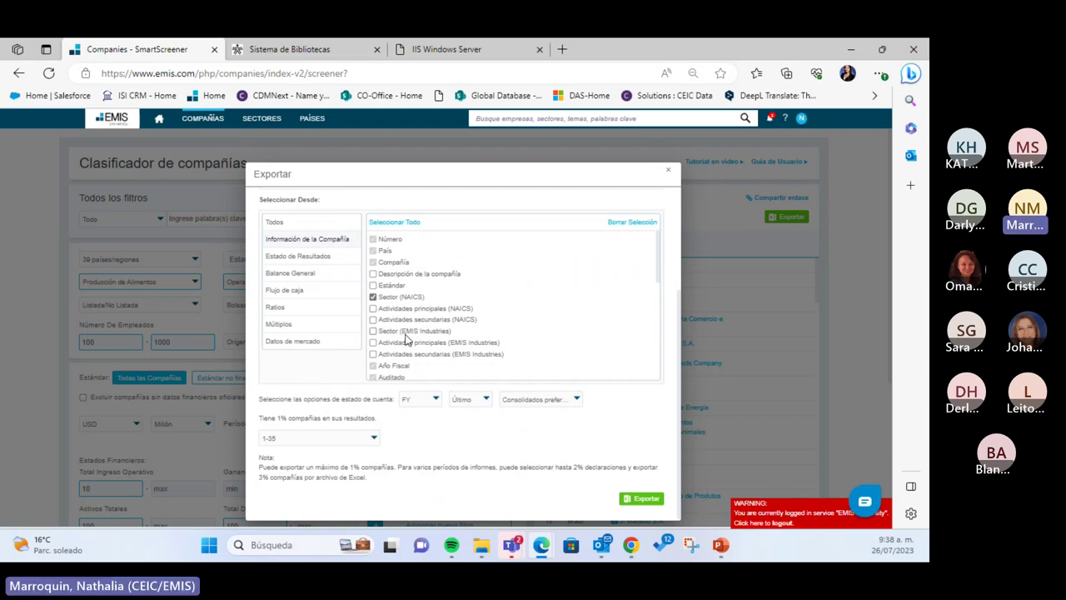
click(374, 332)
scroll(477, 345, down, 10)
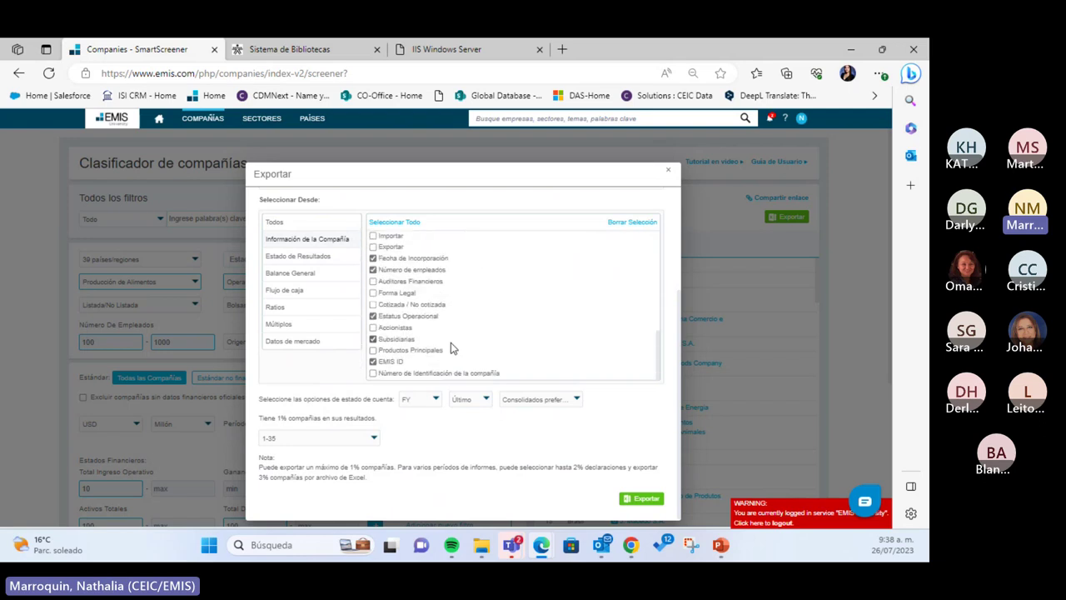
scroll(377, 367, up, 10)
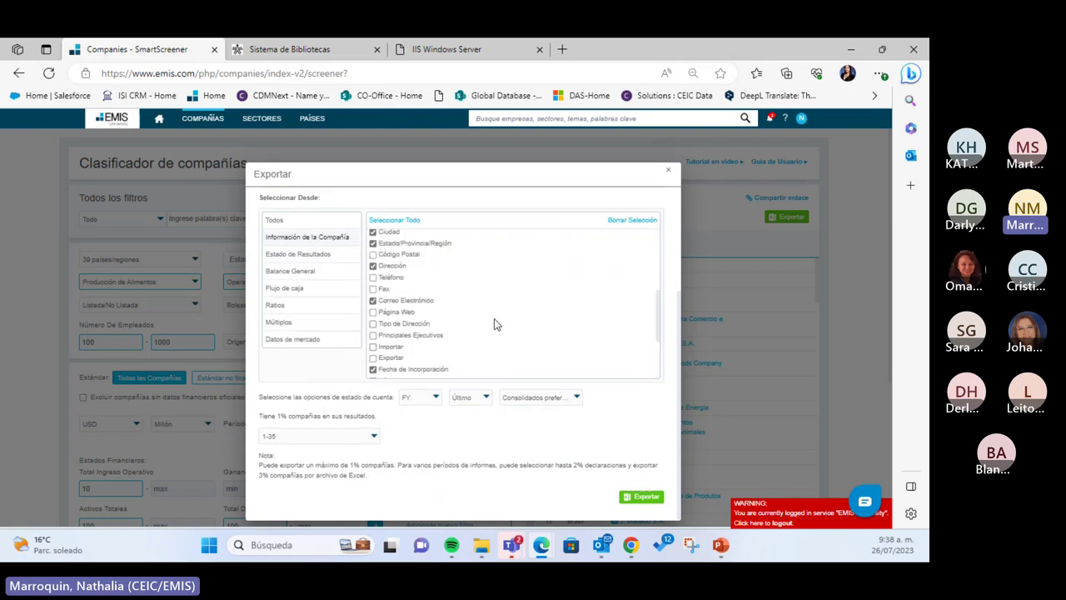
Check the next required field on the slide and look through the Ratios export fields for EBITDA
click(721, 545)
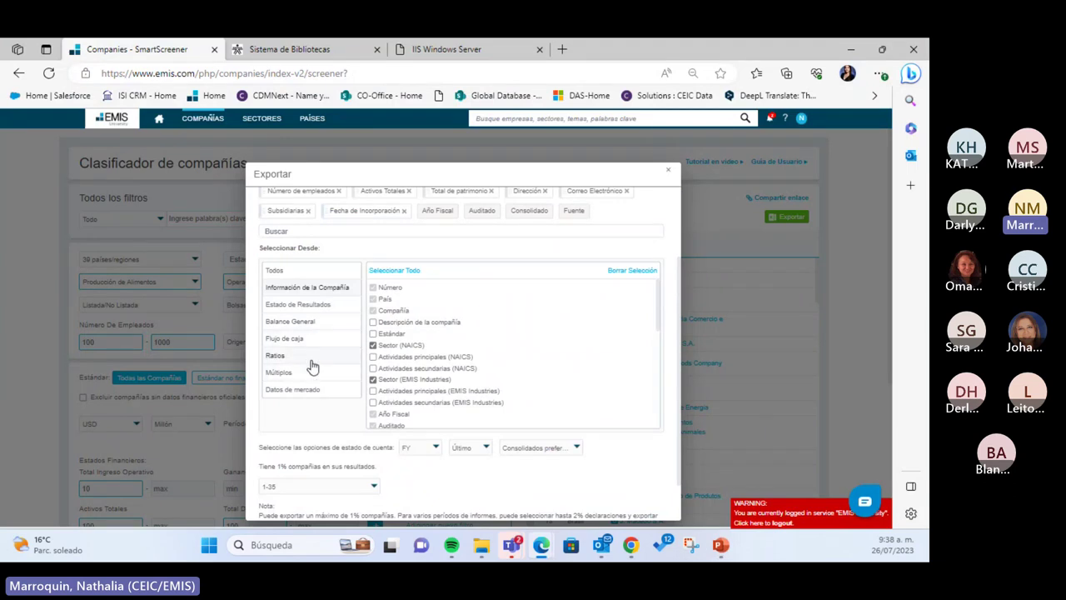
click(313, 358)
scroll(555, 317, down, 2)
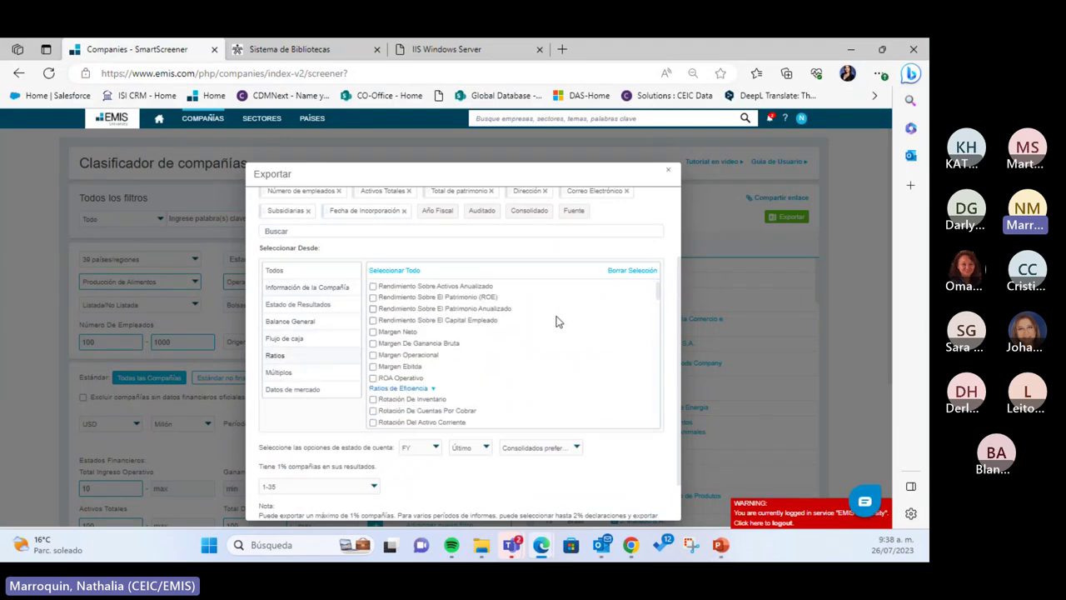
scroll(558, 322, down, 5)
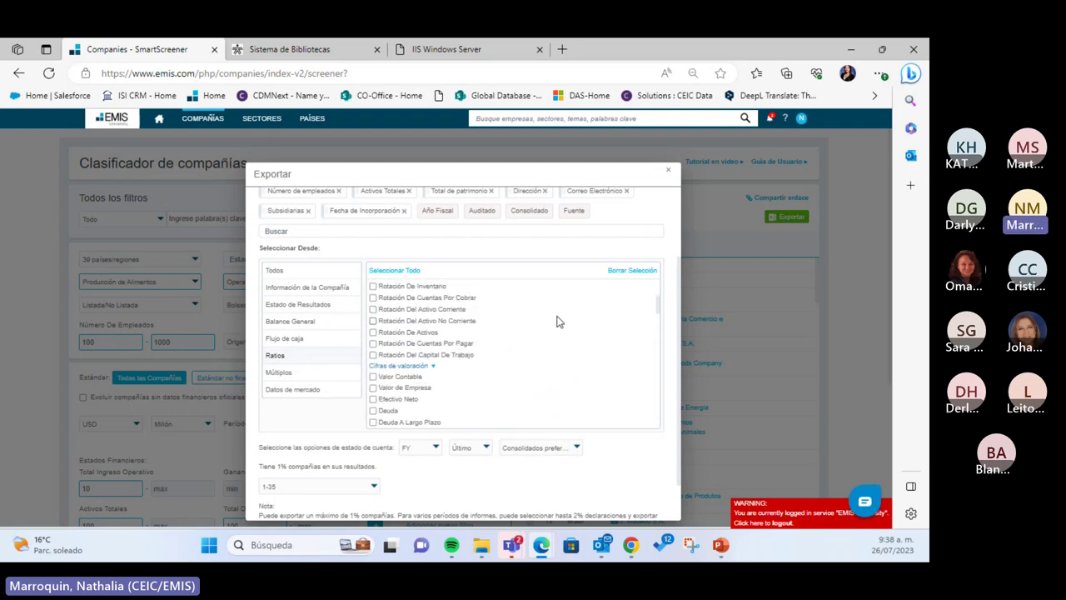
scroll(558, 322, down, 6)
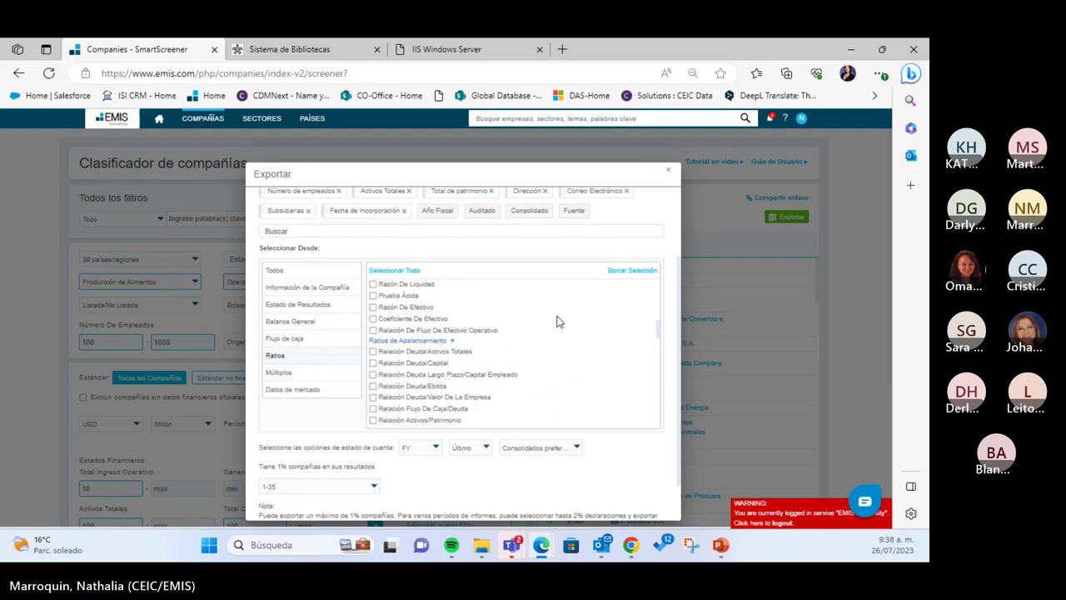
scroll(558, 321, down, 6)
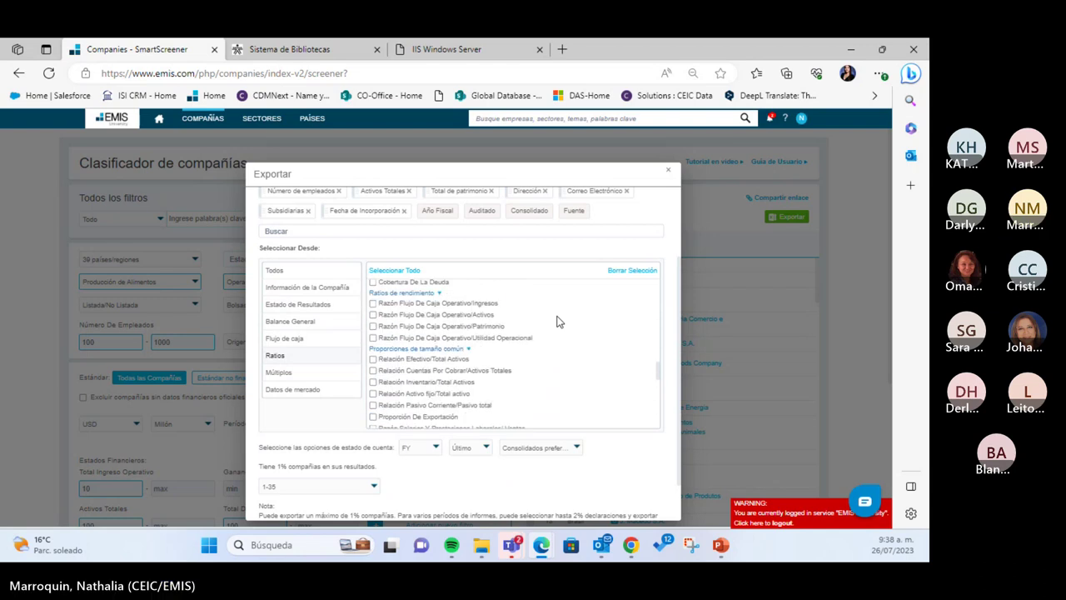
scroll(559, 325, down, 5)
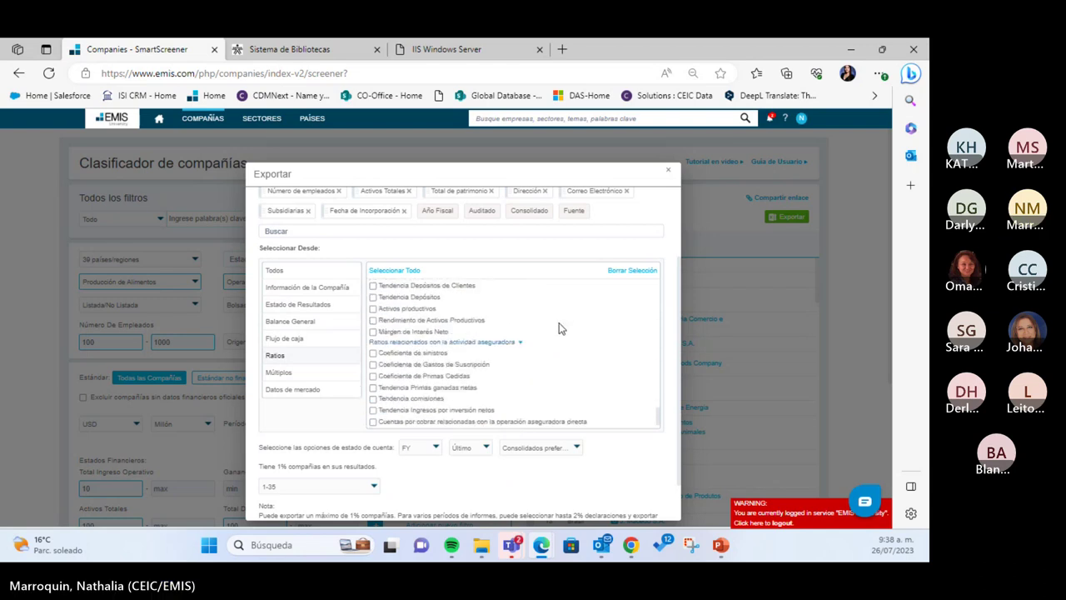
Compare the income statement fields with the slide's list and add Ganancia operativa (EBIT) to the export selection
click(328, 305)
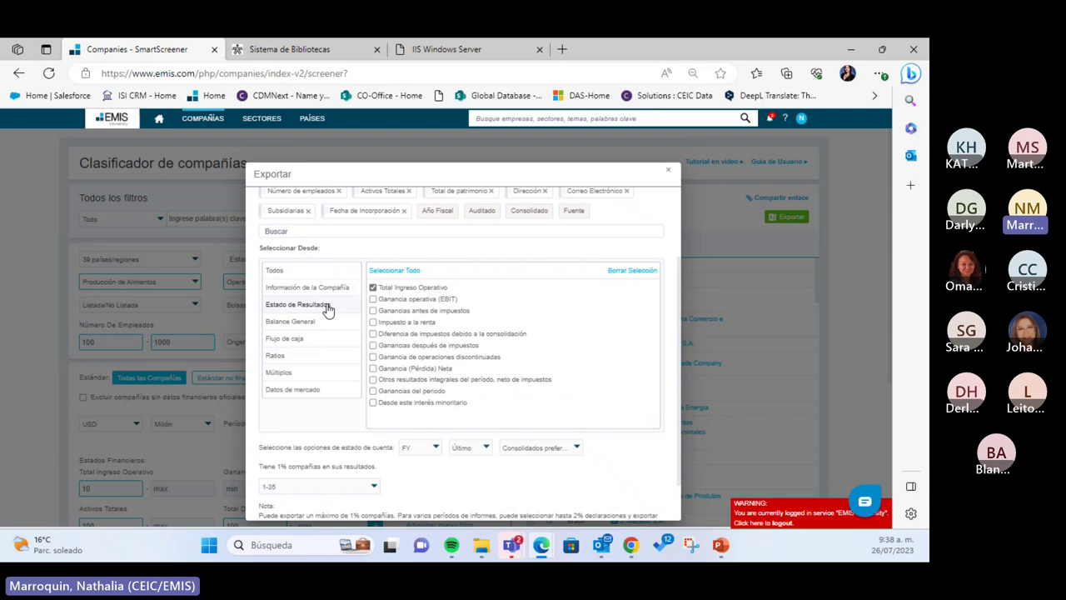
click(722, 555)
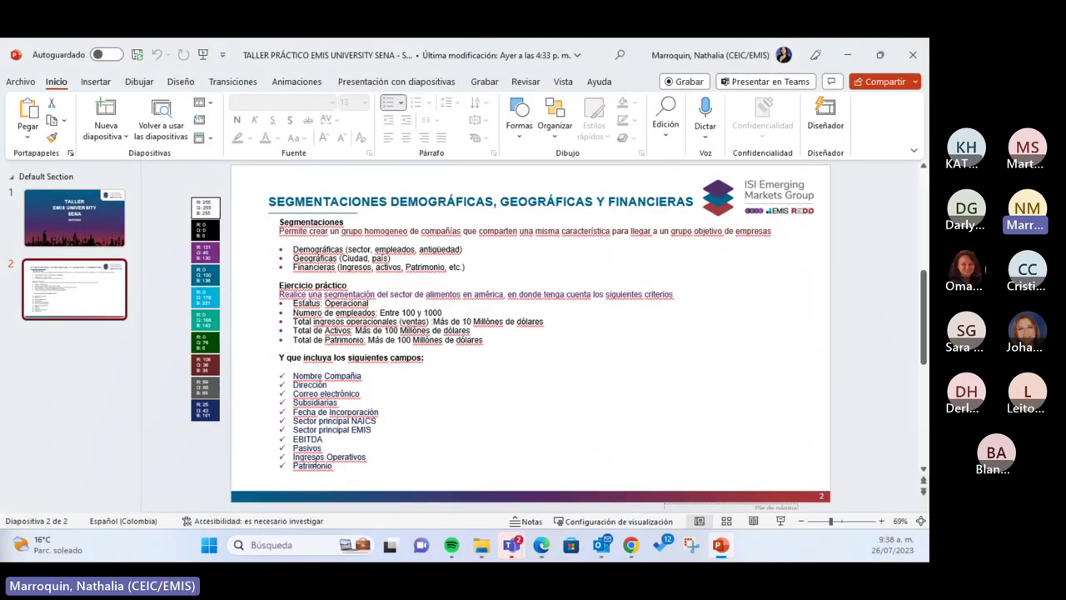
click(722, 546)
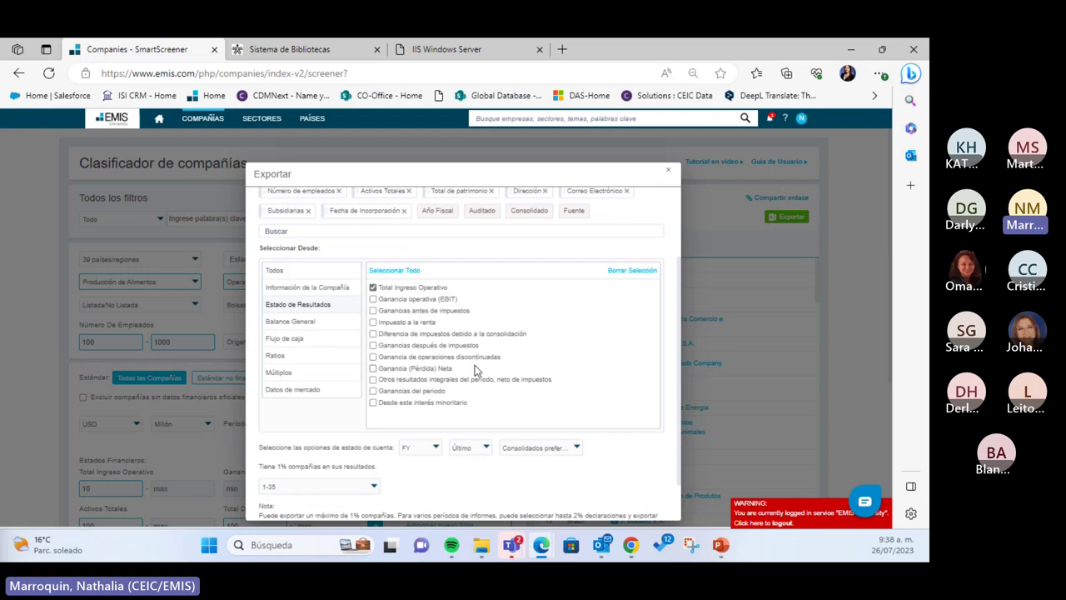
scroll(468, 317, up, 2)
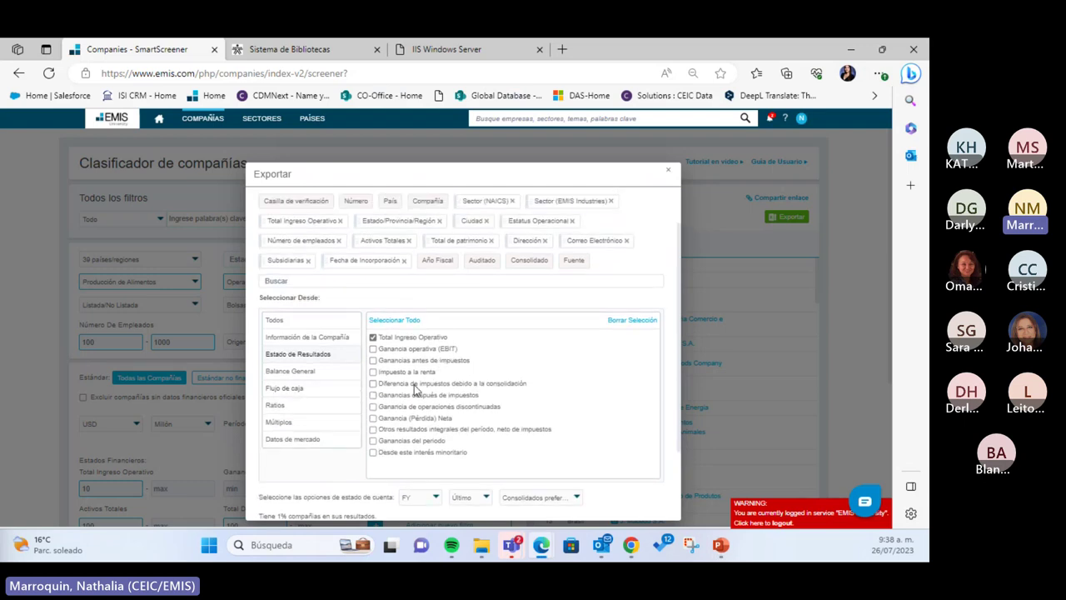
click(373, 349)
Recheck the slide's field list and add Pasivos Totales from the balance sheet fields to the export selection
scroll(392, 425, down, 2)
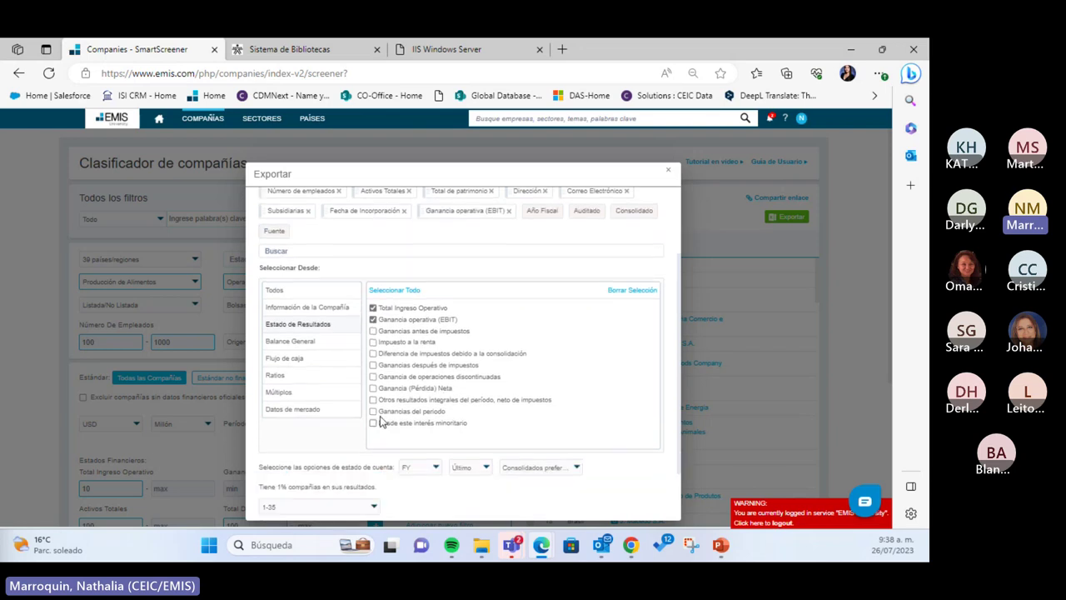
click(296, 343)
scroll(431, 350, down, 2)
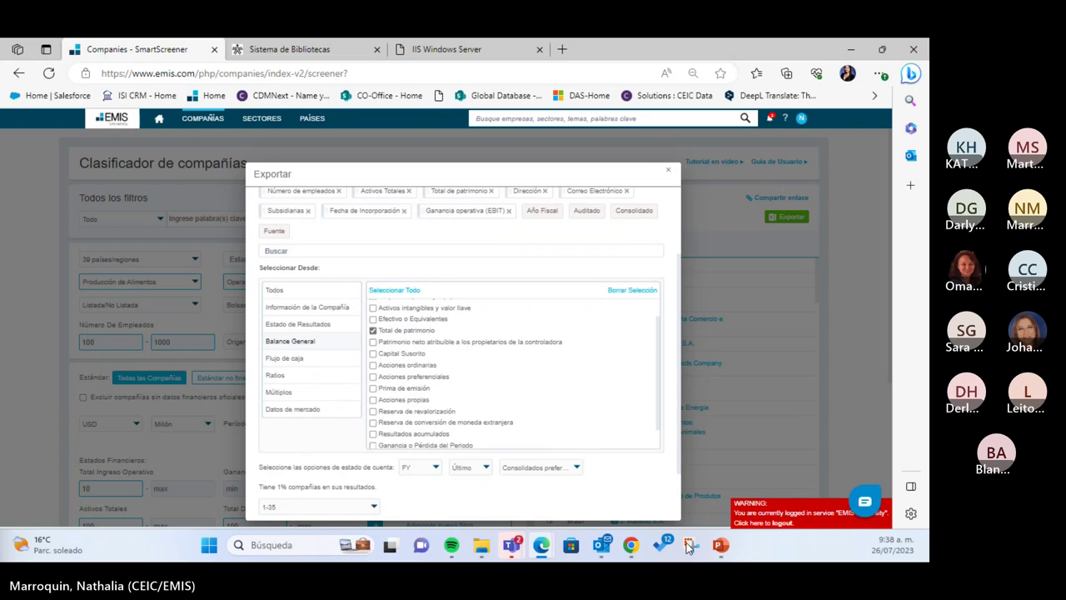
click(721, 545)
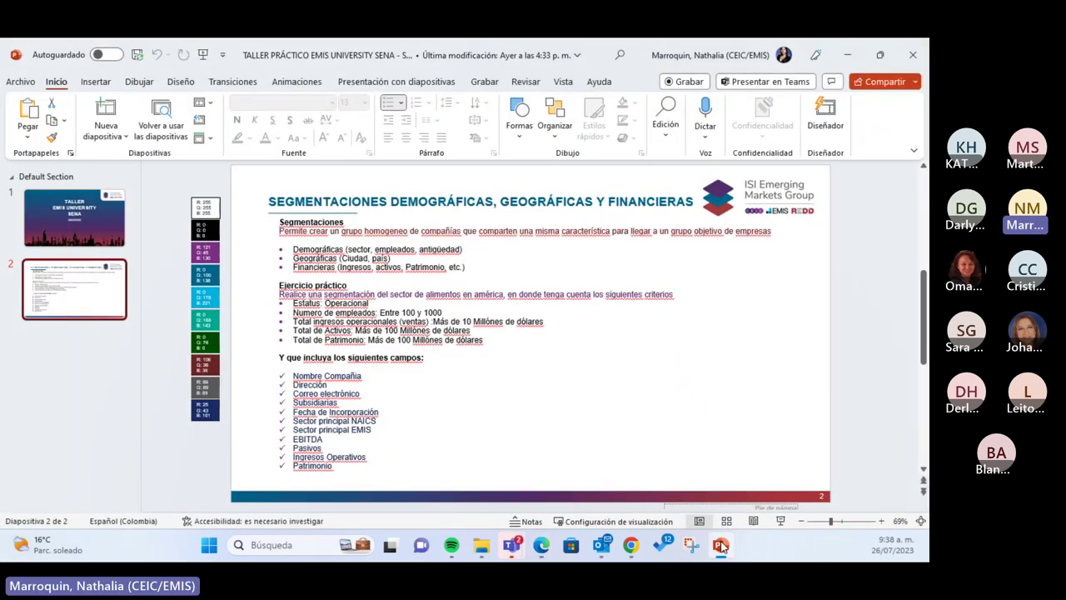
click(721, 545)
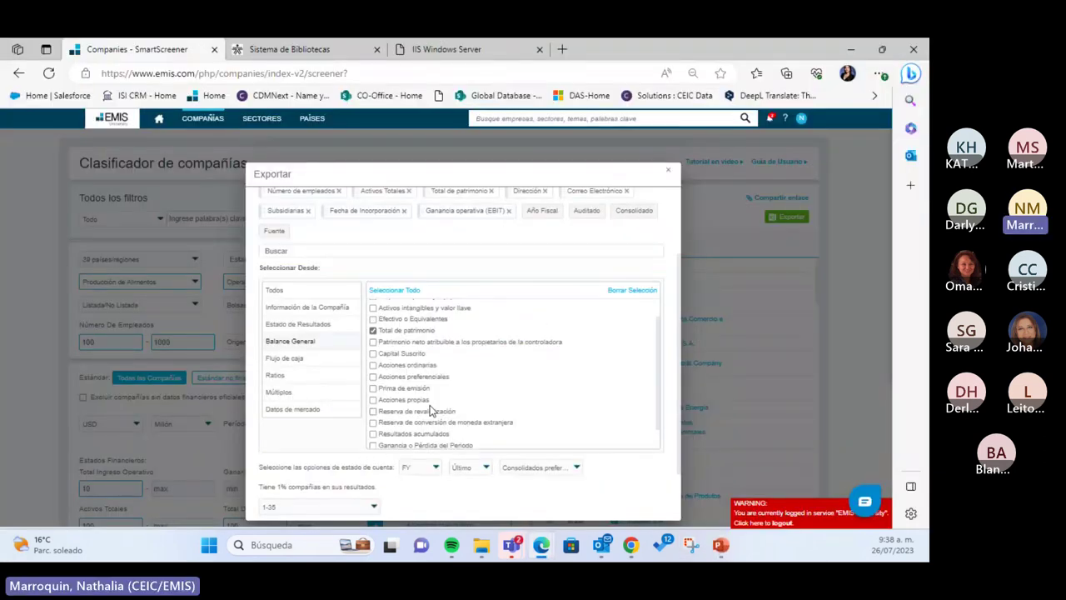
scroll(472, 380, down, 2)
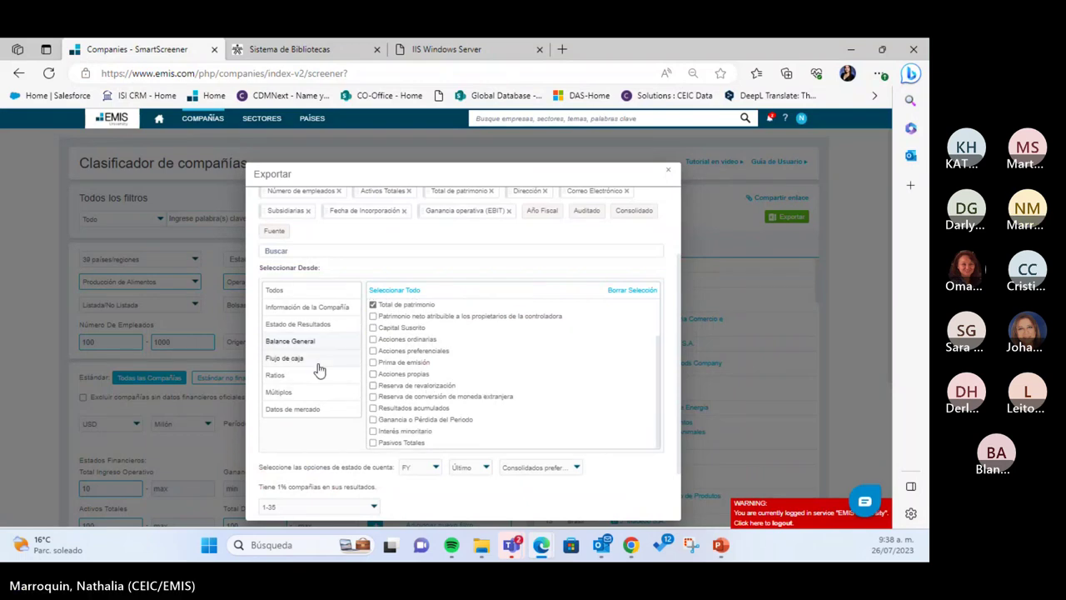
click(374, 443)
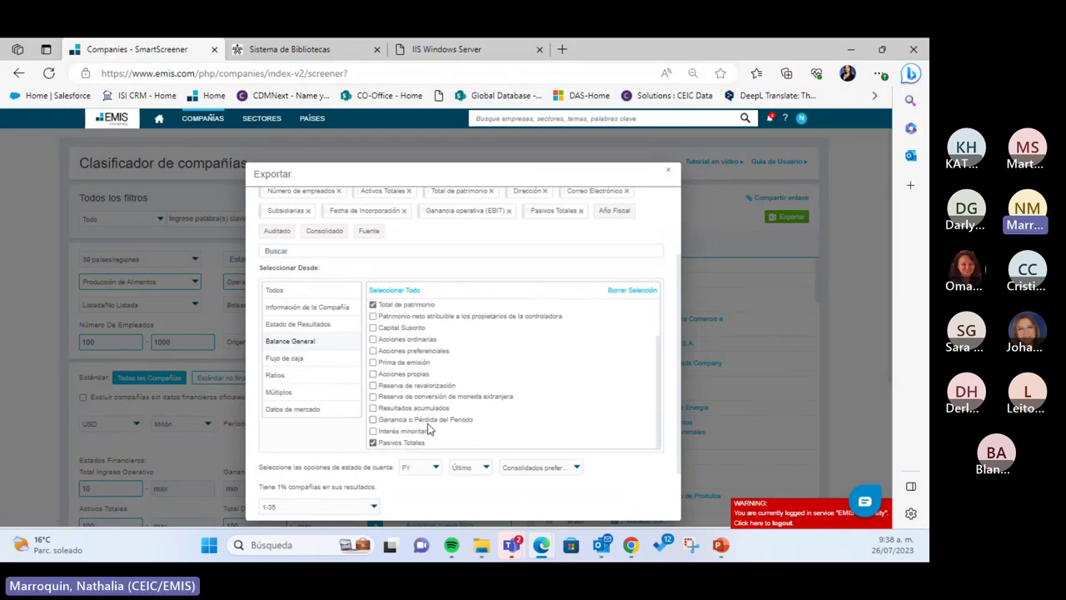
Compare the selected export fields with the remaining revenue and equity fields required on the PowerPoint slide
scroll(458, 376, up, 4)
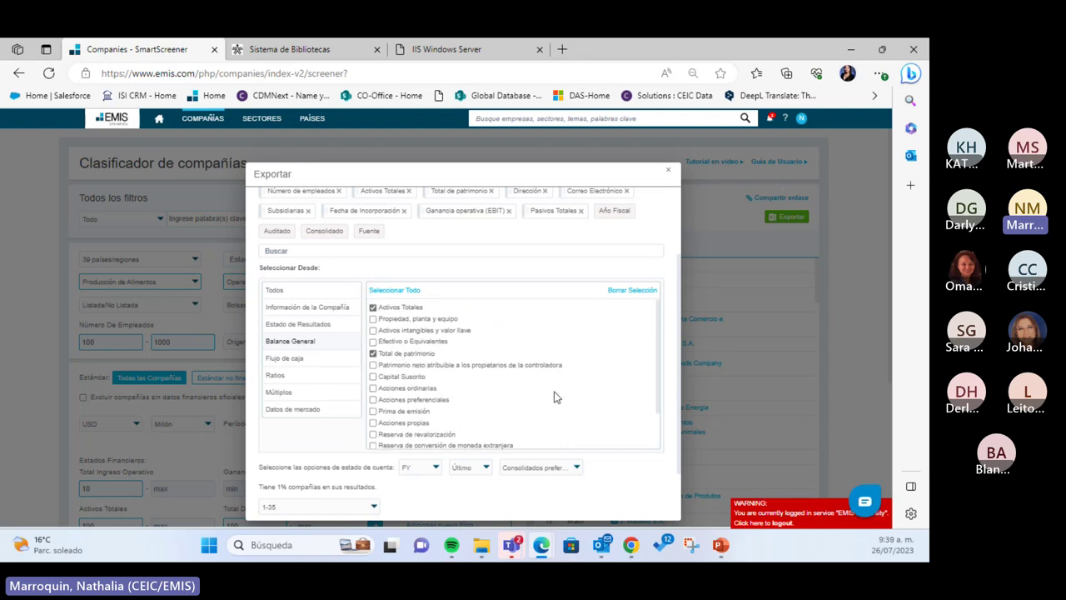
click(721, 545)
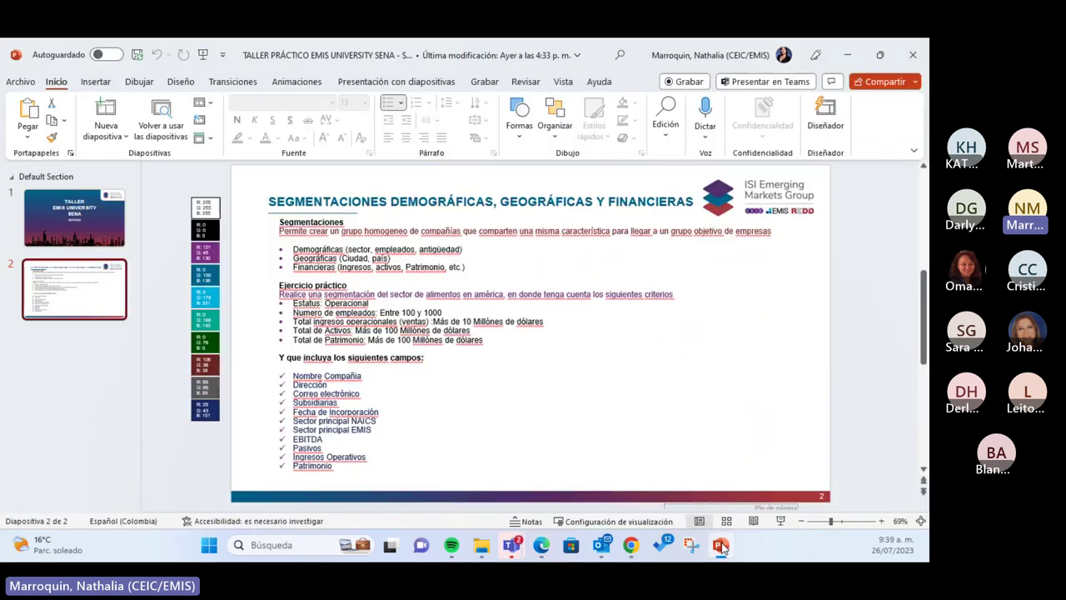
click(721, 545)
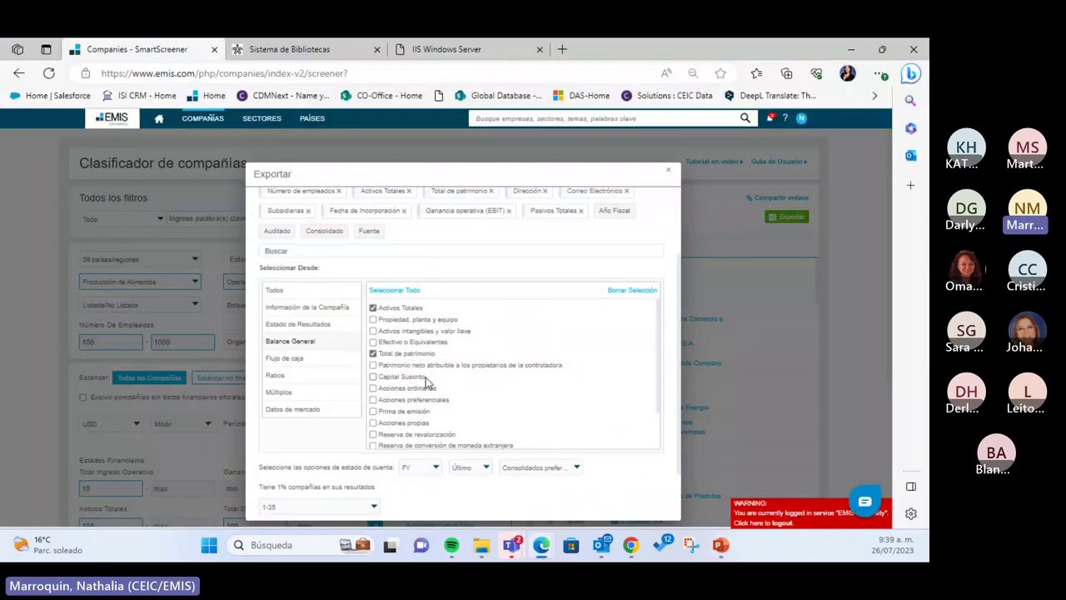
scroll(431, 376, up, 1)
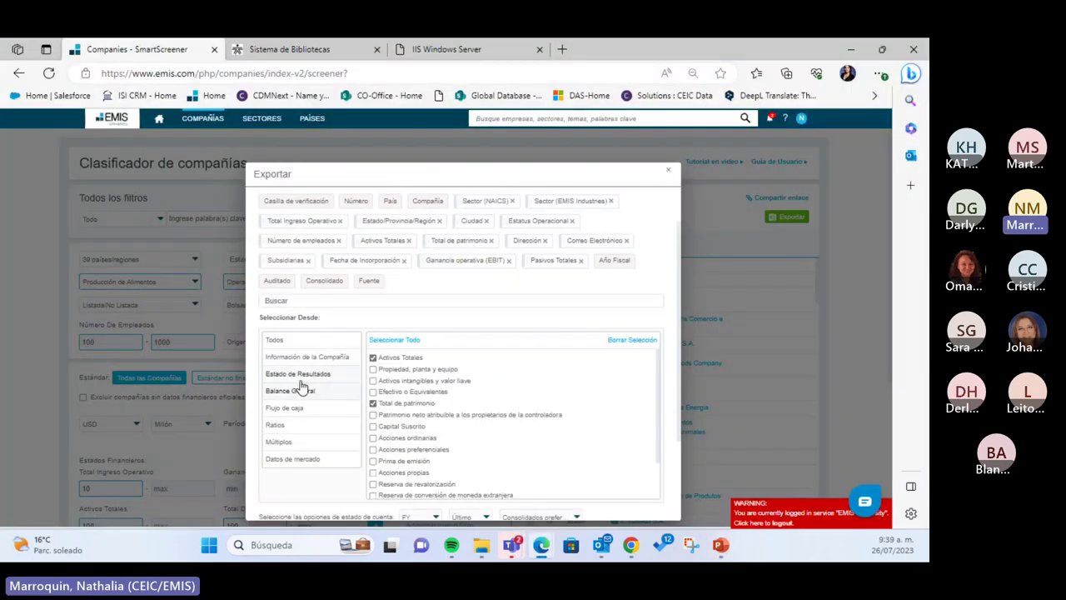
Remove Ganancia operativa (EBIT) from the income statement fields selected for export
click(300, 374)
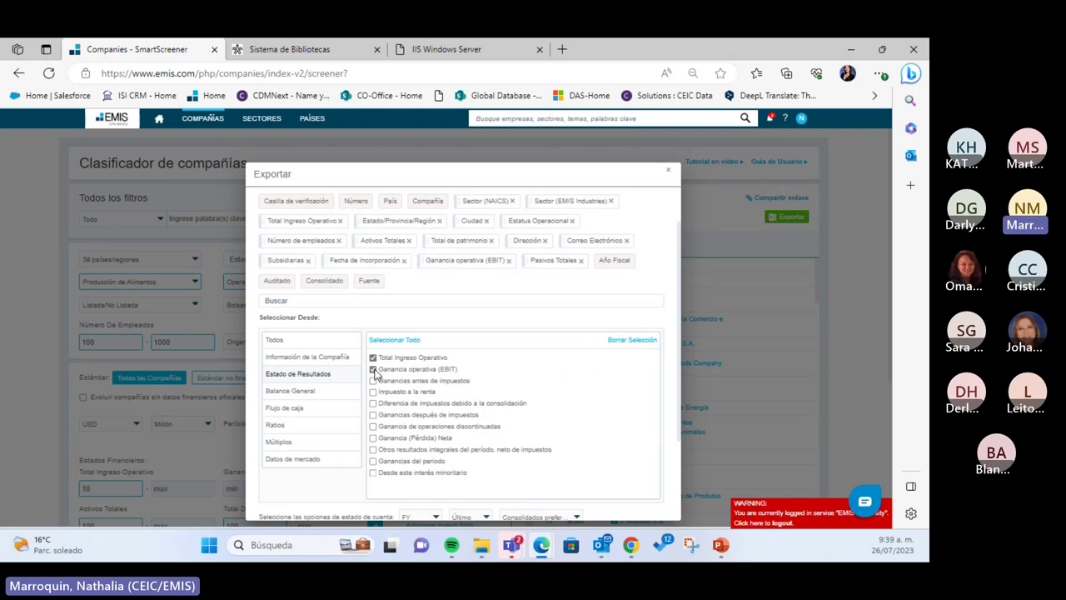
click(374, 369)
Look through the company information, cash flow, ratio and market export fields for EBITDA
click(307, 357)
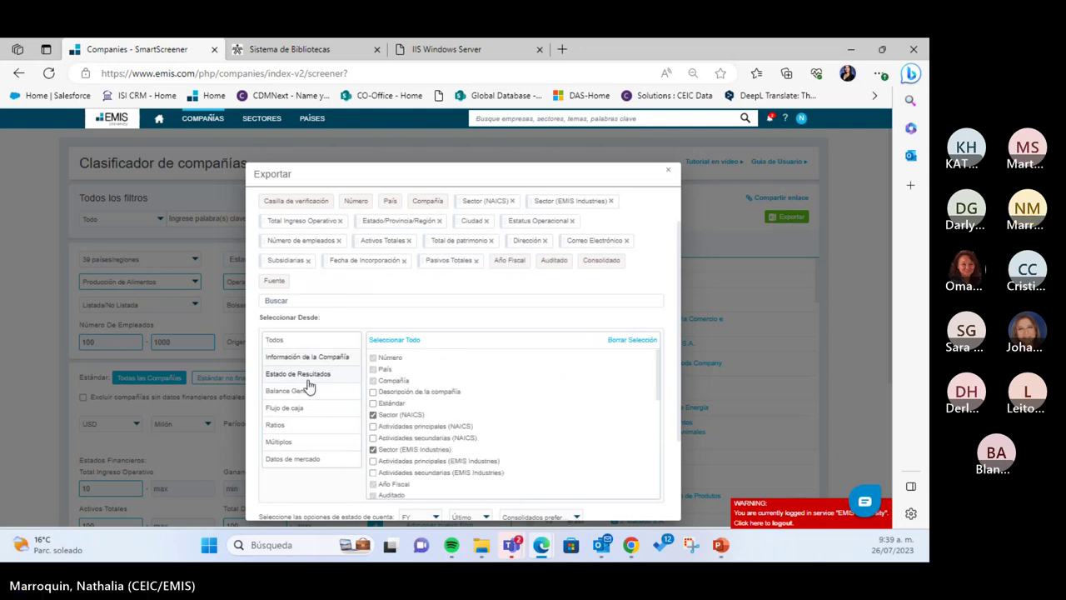
click(302, 409)
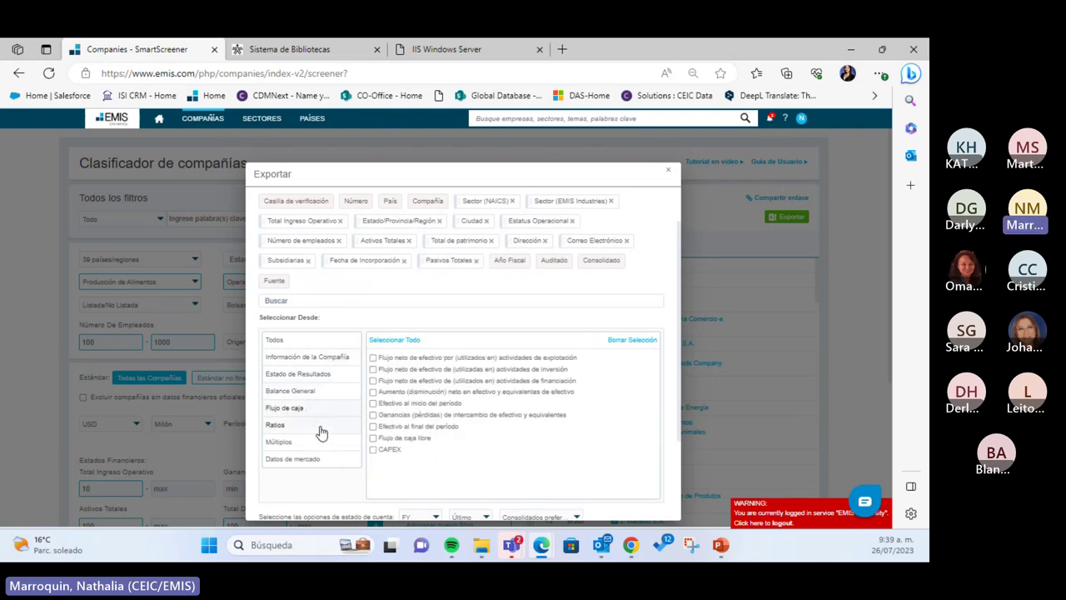
click(301, 427)
scroll(448, 371, down, 3)
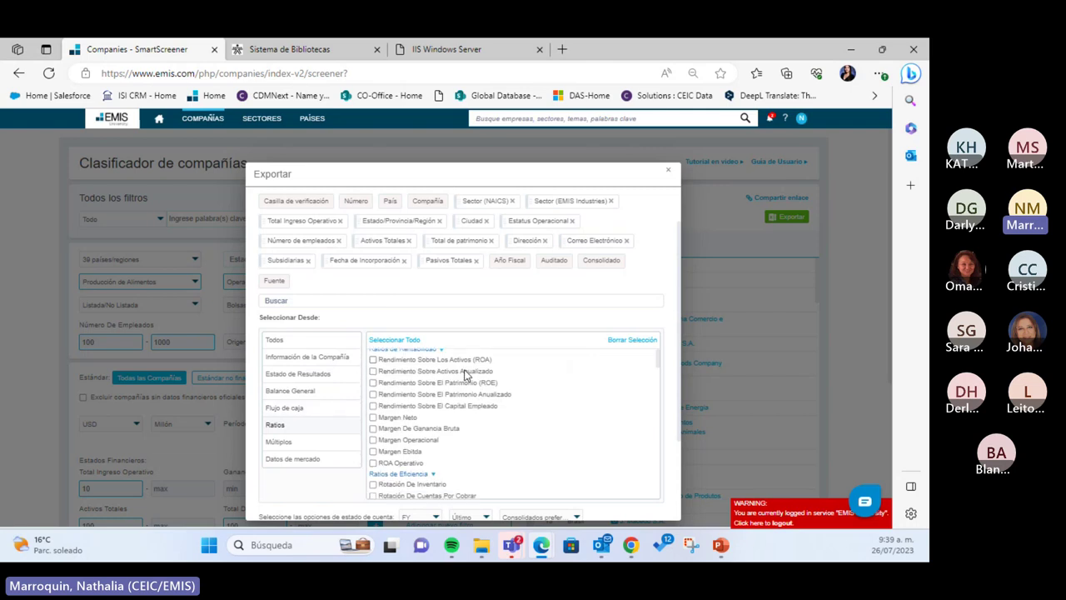
scroll(444, 399, down, 6)
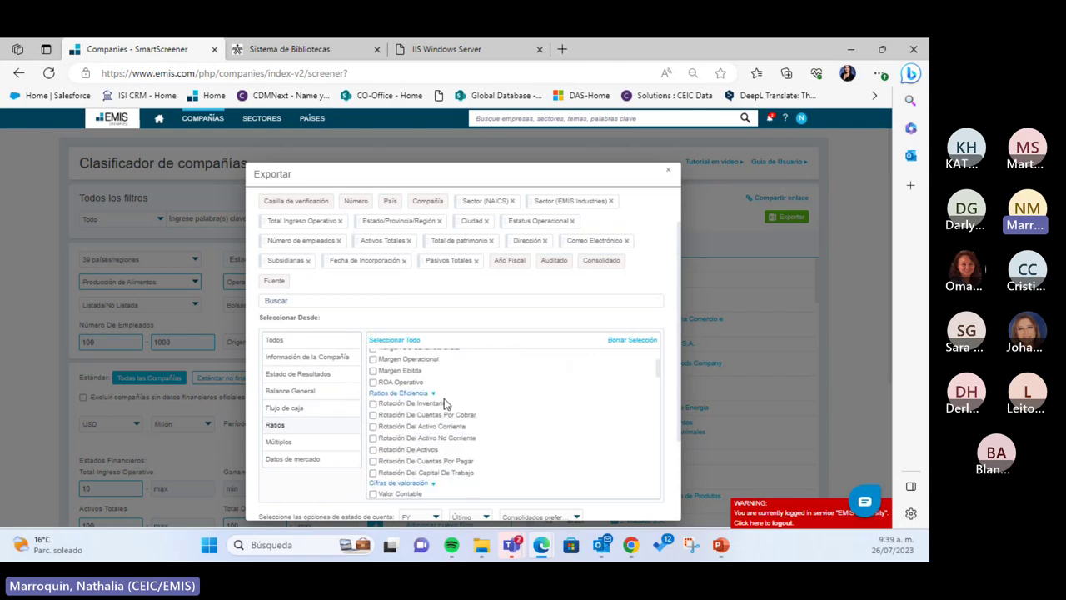
scroll(443, 405, down, 8)
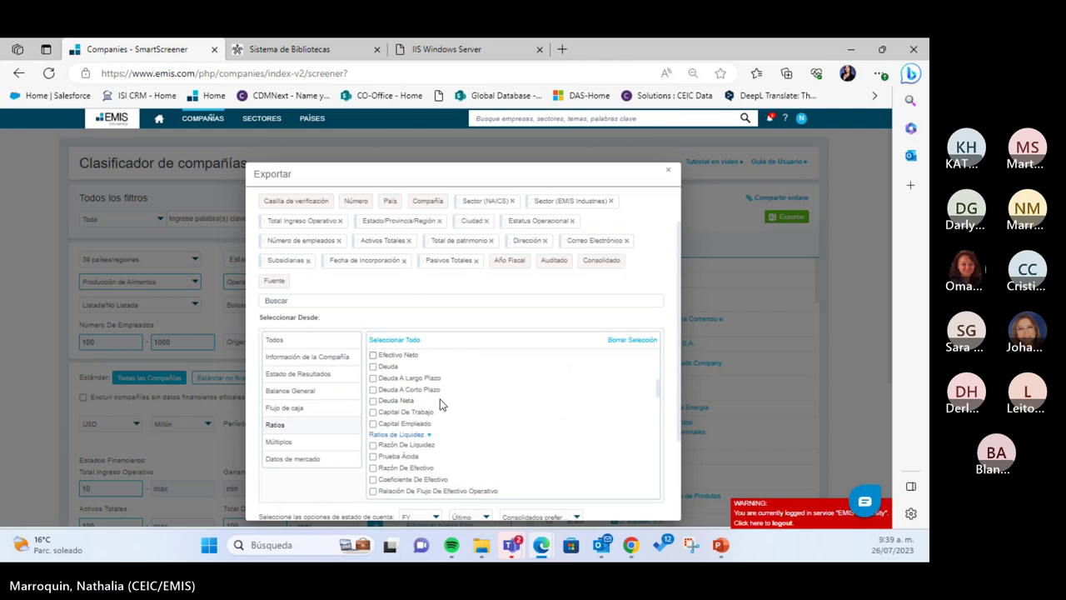
scroll(441, 405, down, 6)
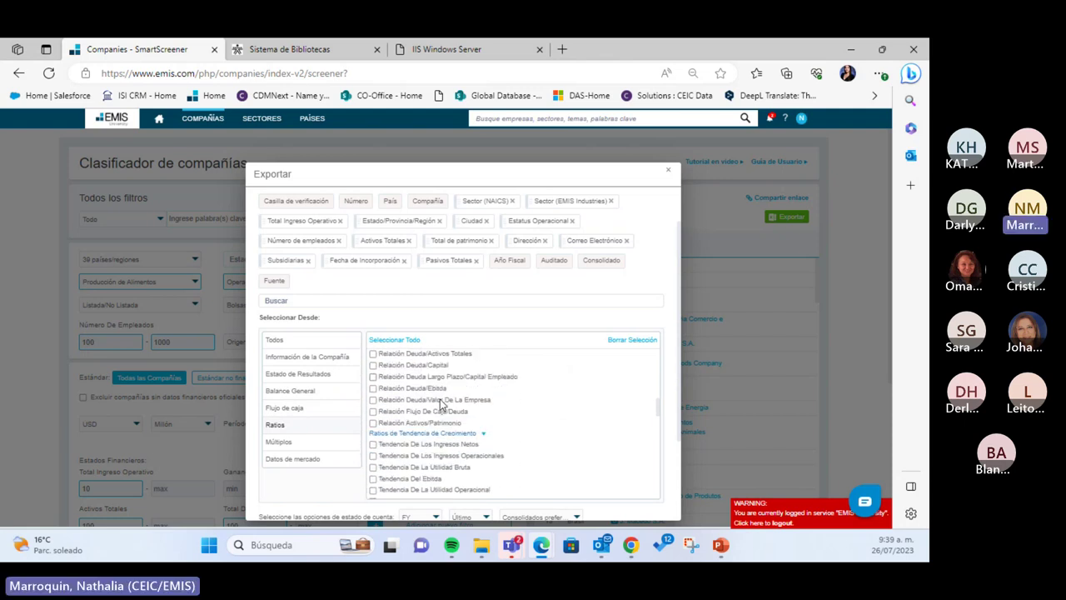
scroll(442, 405, down, 7)
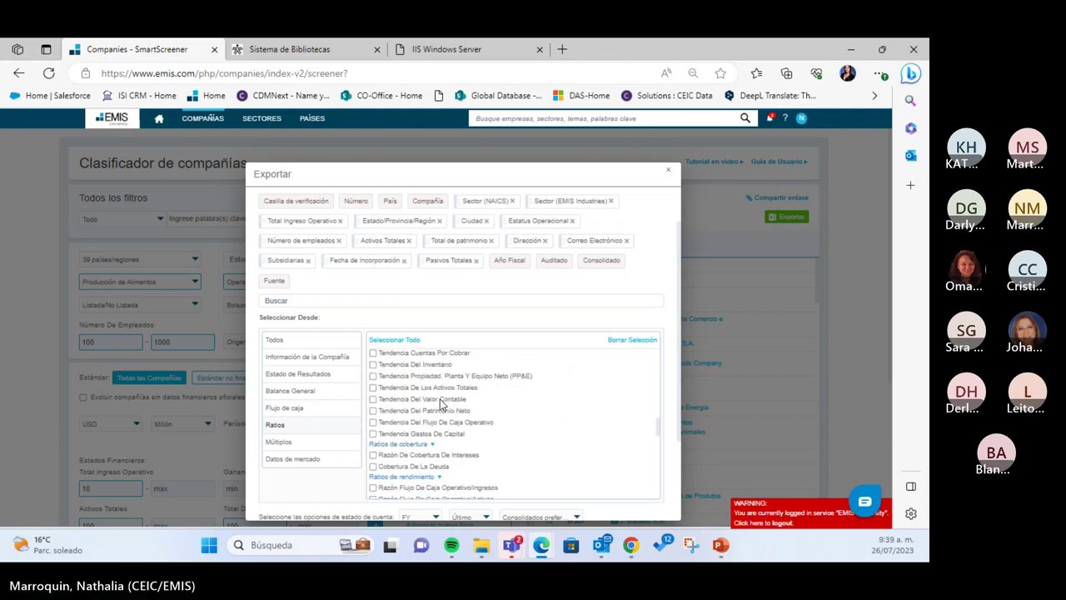
scroll(442, 405, down, 8)
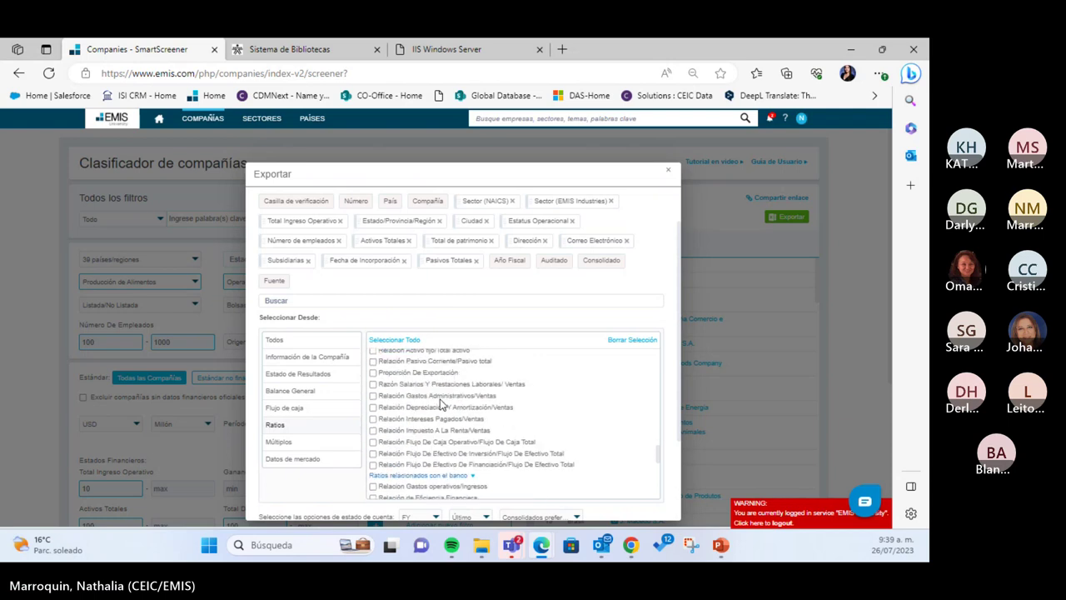
scroll(441, 405, down, 3)
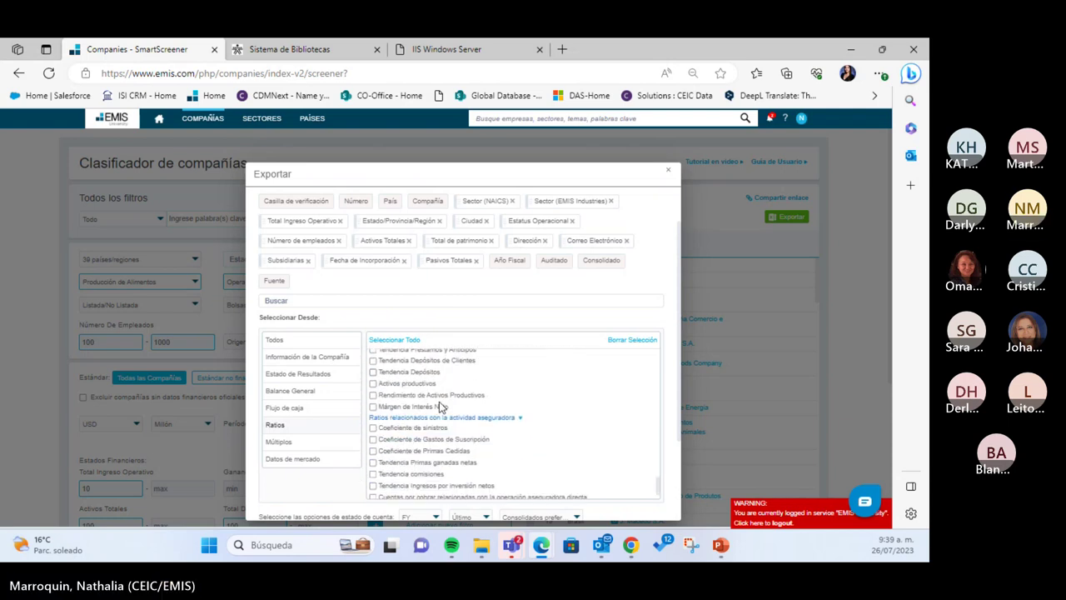
click(301, 442)
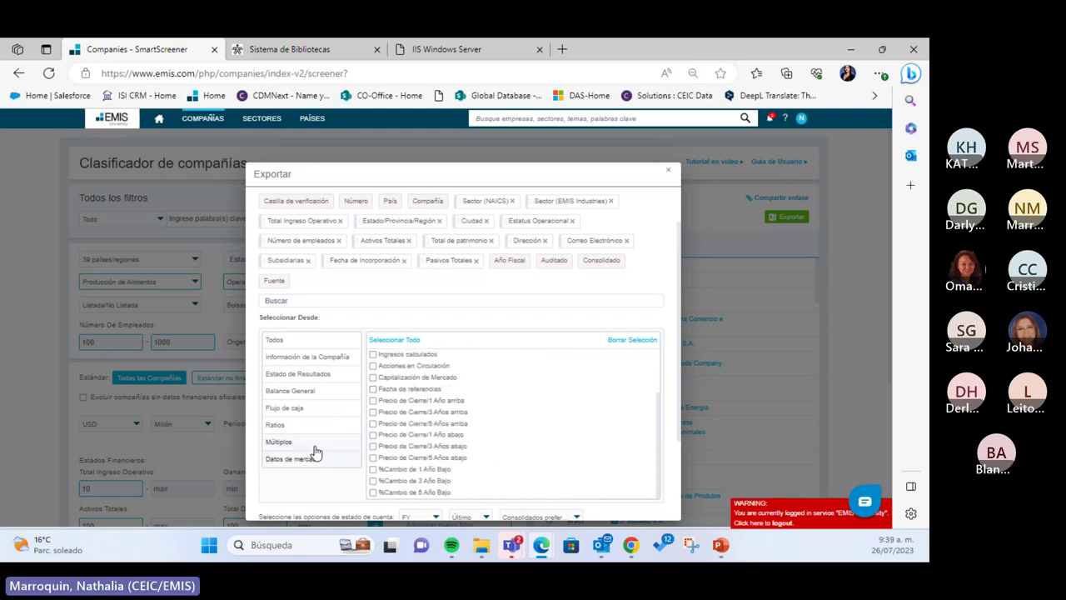
click(292, 357)
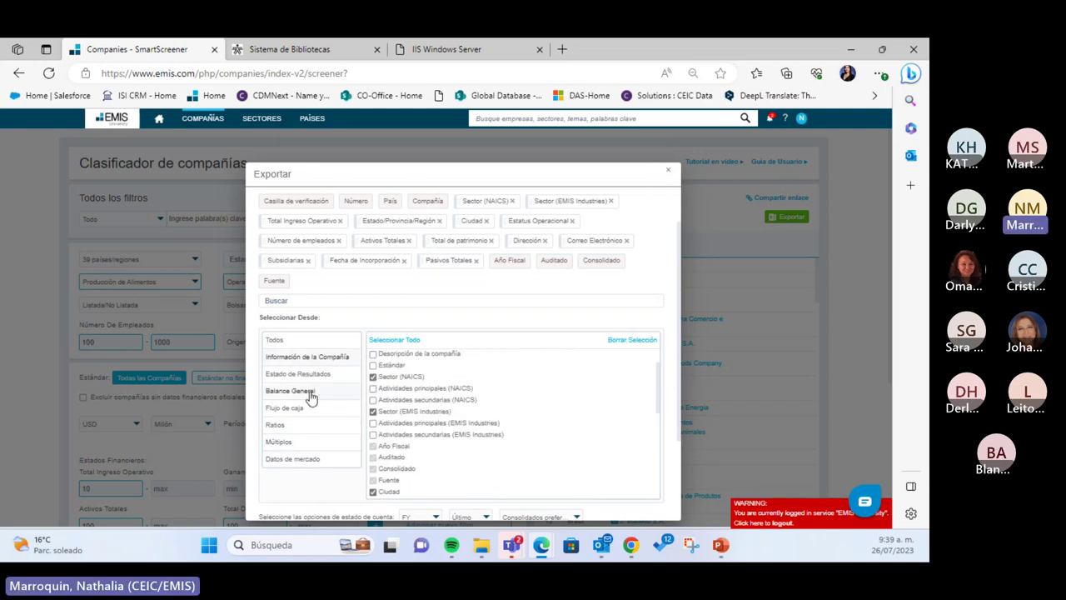
Add Ganancia operativa (EBIT) to the export selection and check it against the required fields on the PowerPoint slide
click(298, 374)
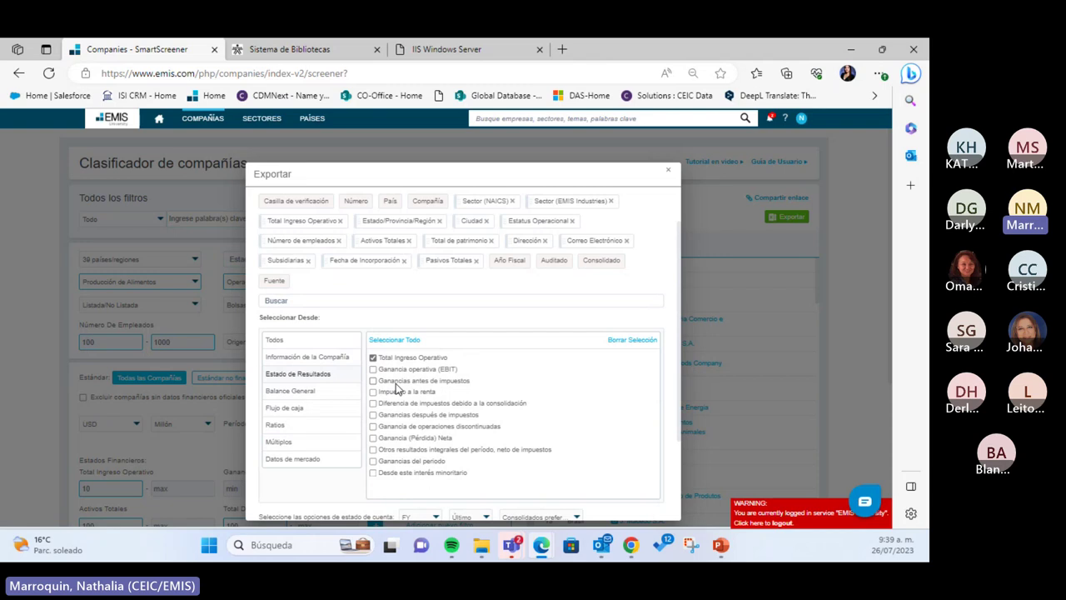
click(374, 370)
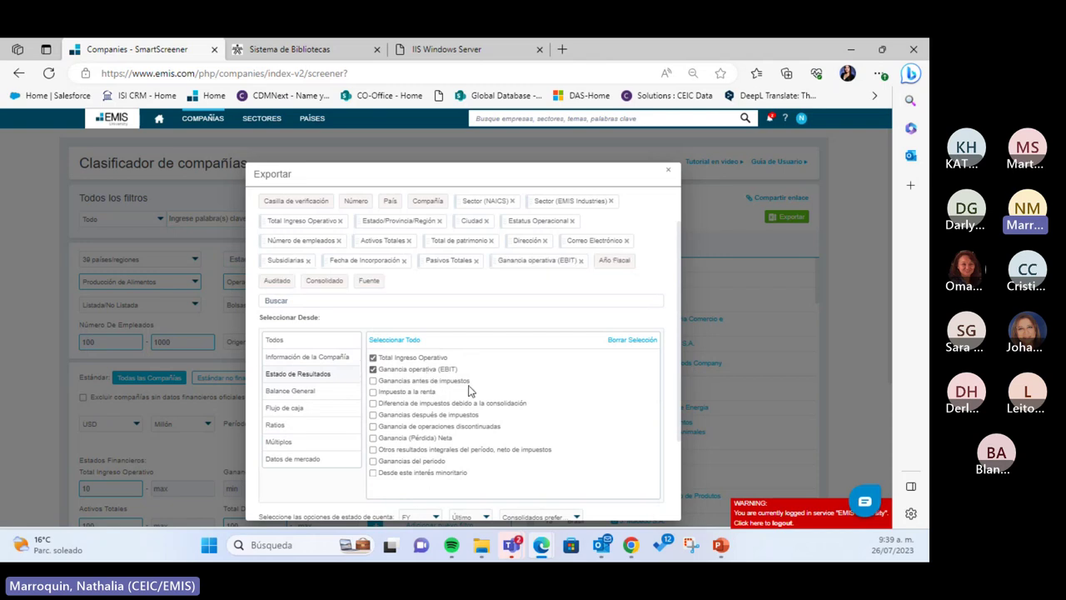
click(717, 548)
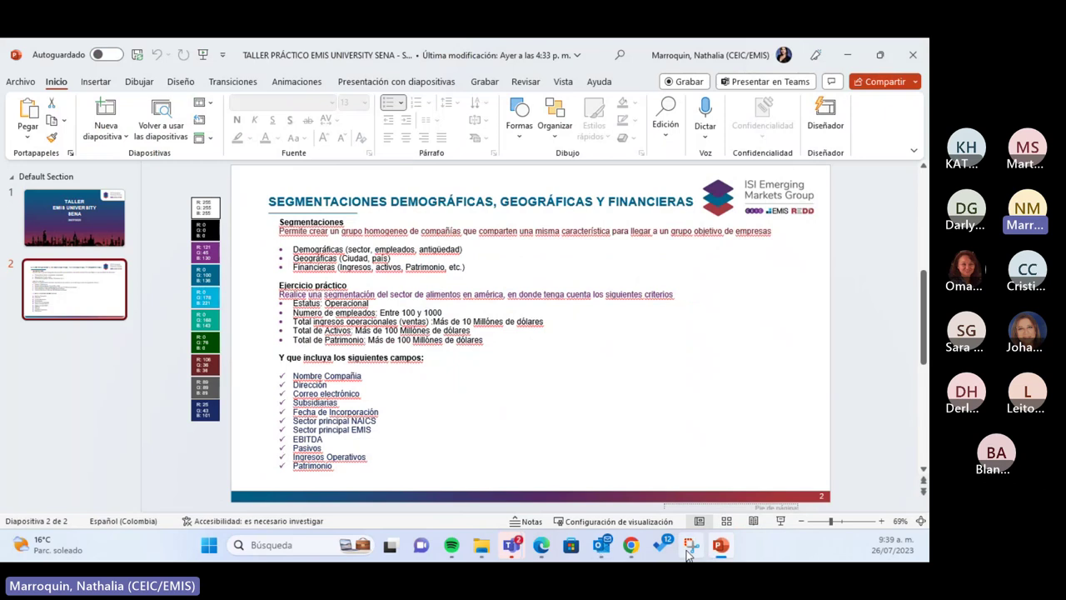
click(721, 547)
click(310, 371)
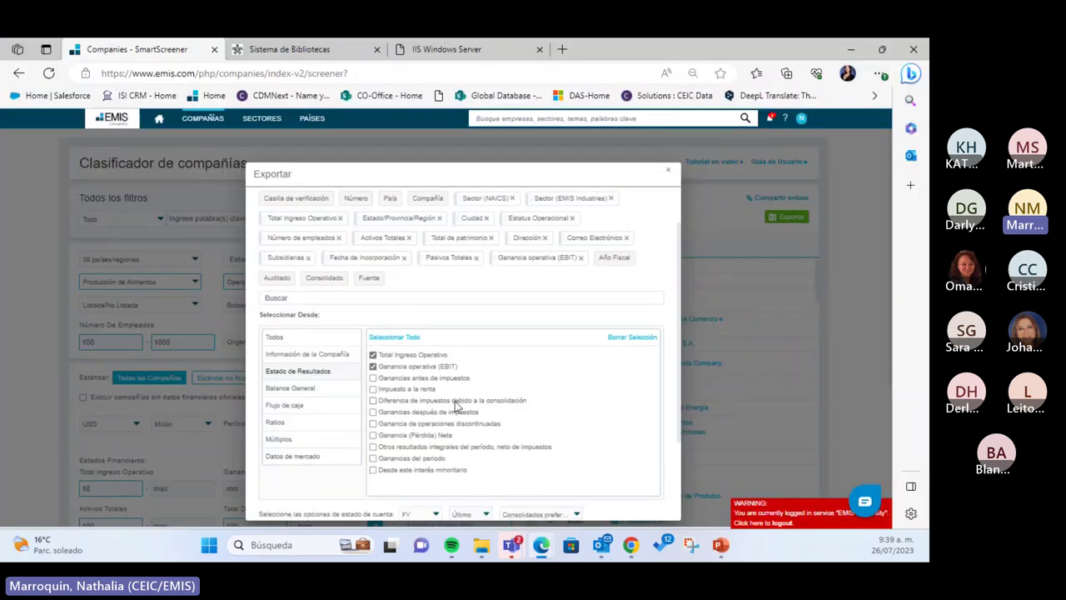
Review the selected income statement and balance sheet fields together with the export's statement options
scroll(300, 349, down, 2)
scroll(293, 331, down, 2)
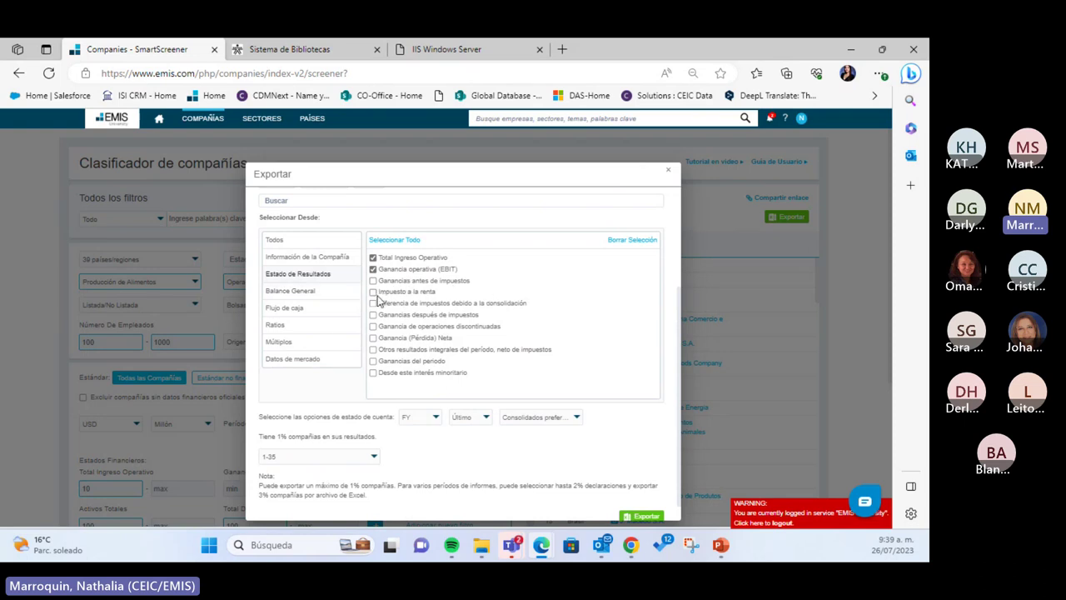
click(330, 297)
scroll(379, 329, down, 1)
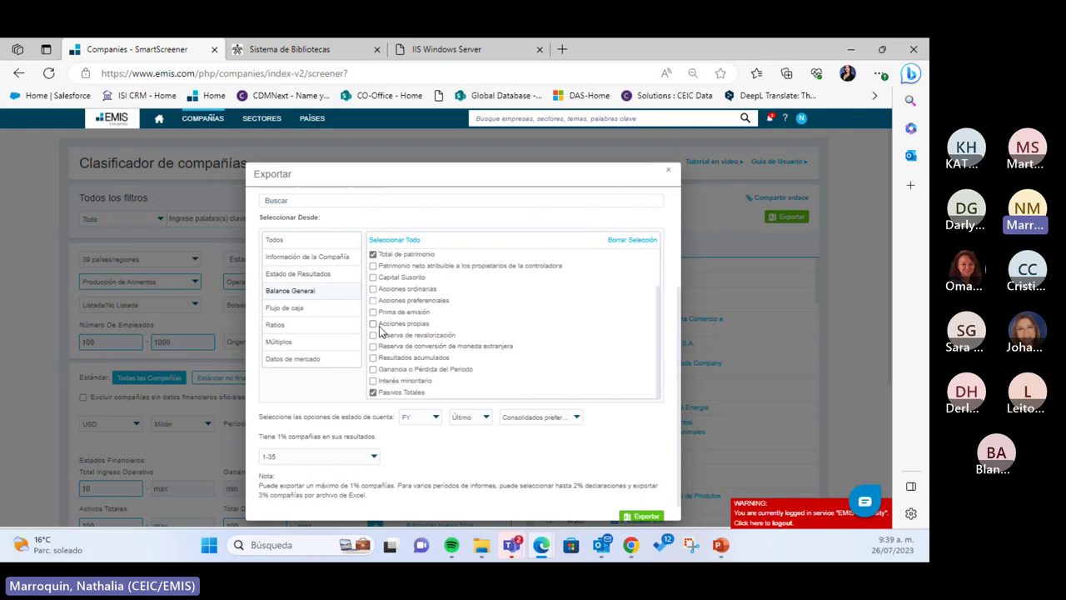
scroll(425, 344, down, 1)
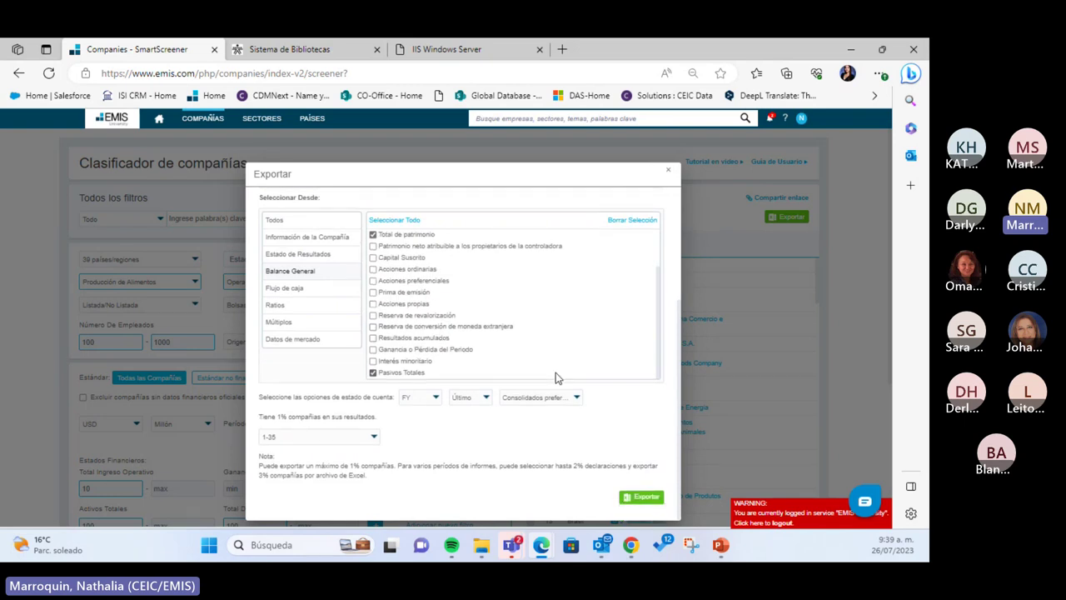
Add the profitability ratio Rendimiento Sobre Los Activos (ROA) to the export selection and look over the remaining ratios
click(311, 290)
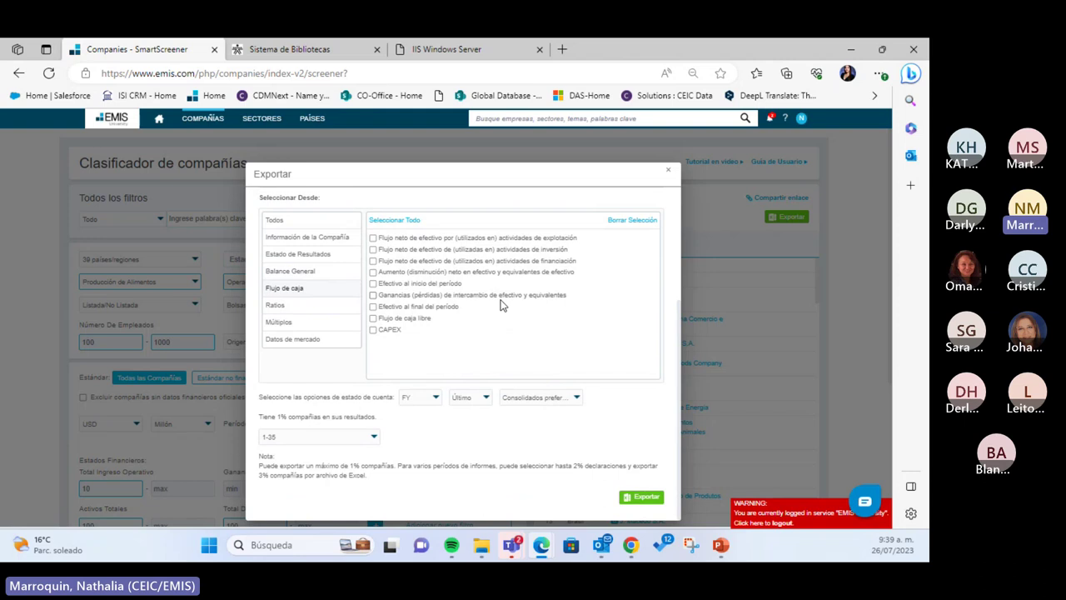
click(308, 308)
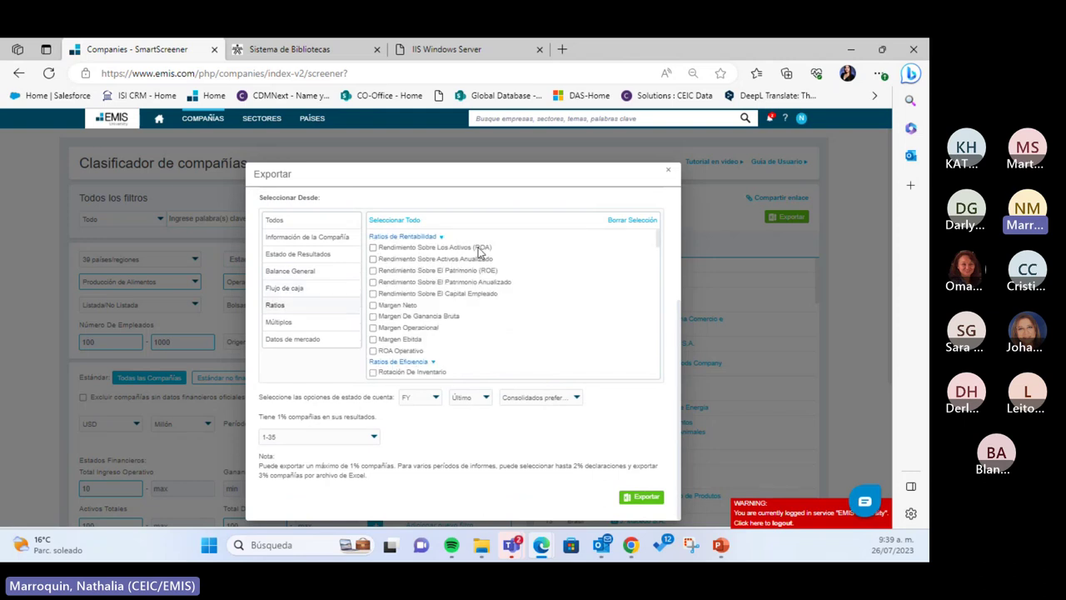
click(373, 248)
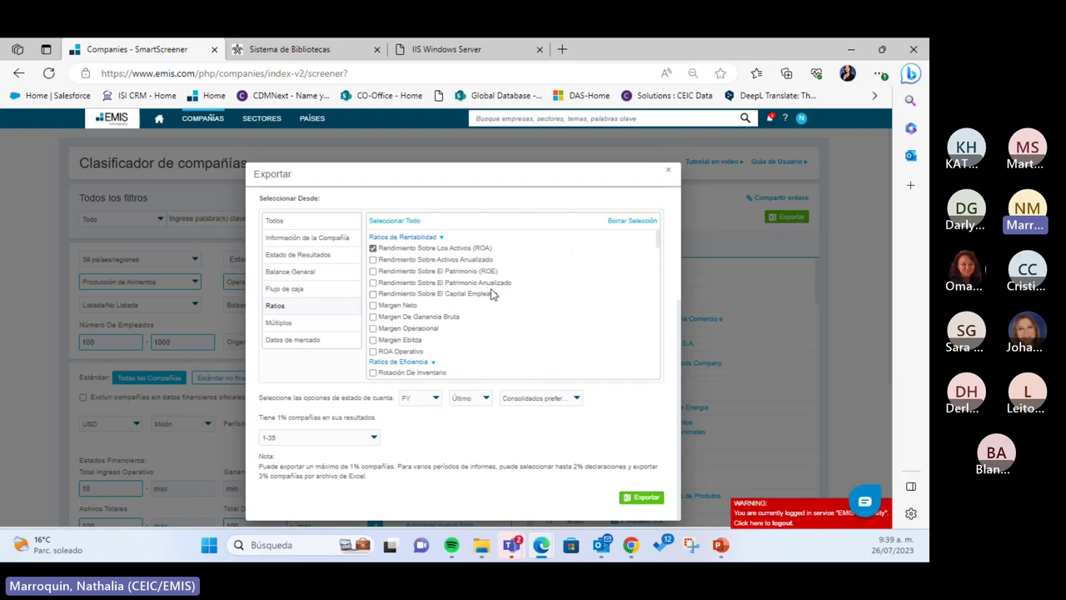
scroll(467, 312, down, 10)
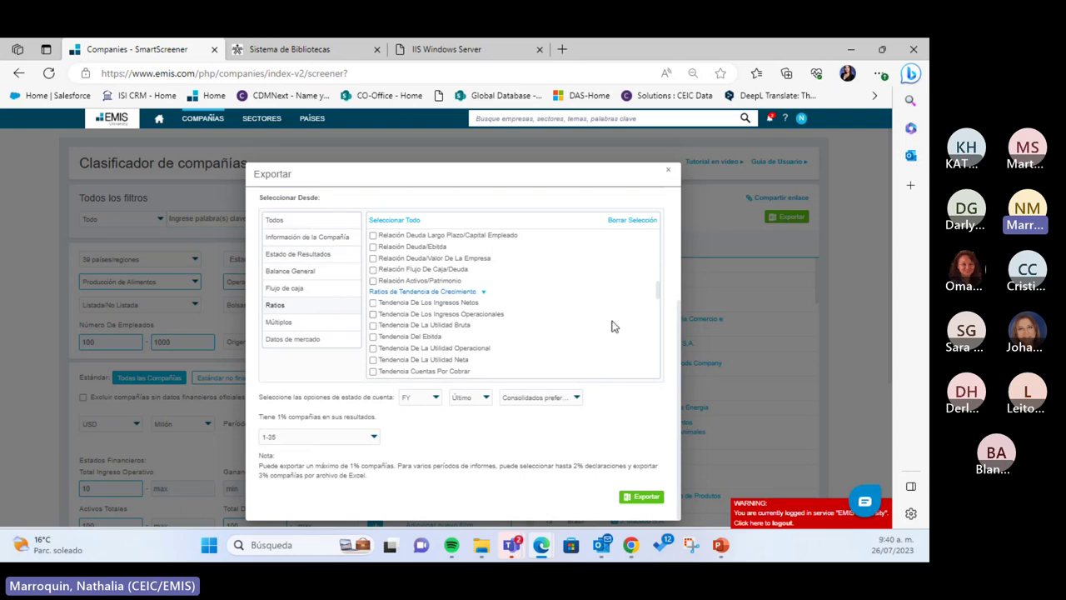
scroll(623, 336, down, 1)
scroll(623, 336, down, 1)
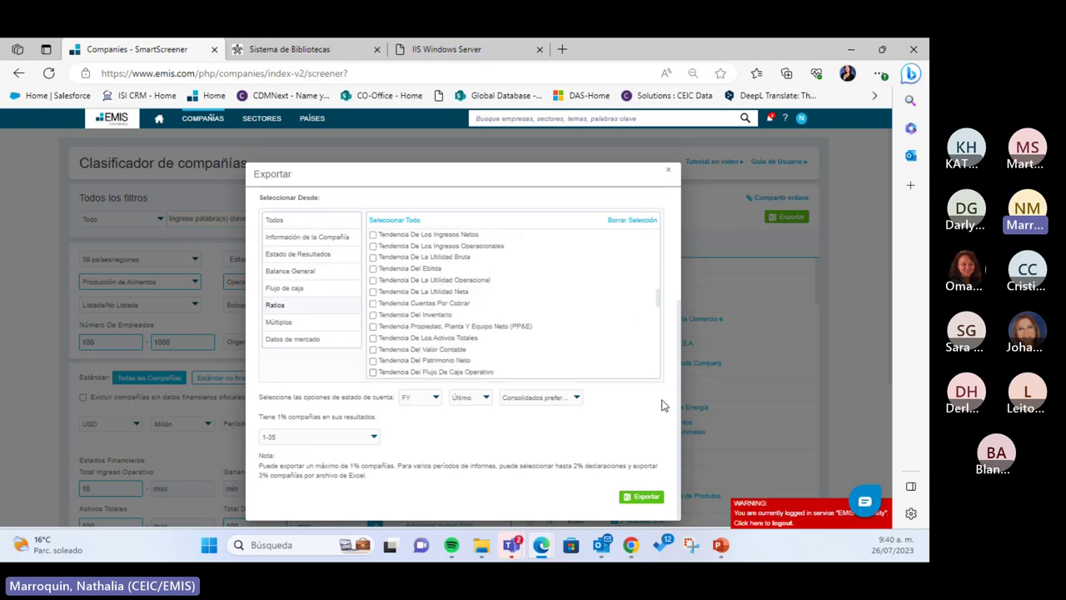
Export the company list with the selected fields and download the finished report
click(641, 497)
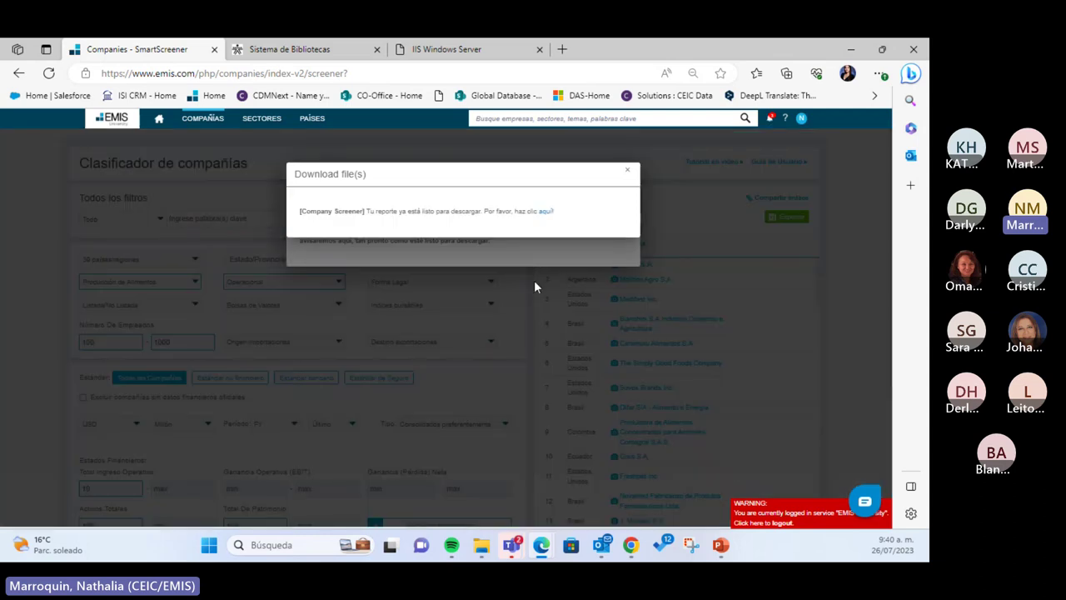
click(549, 213)
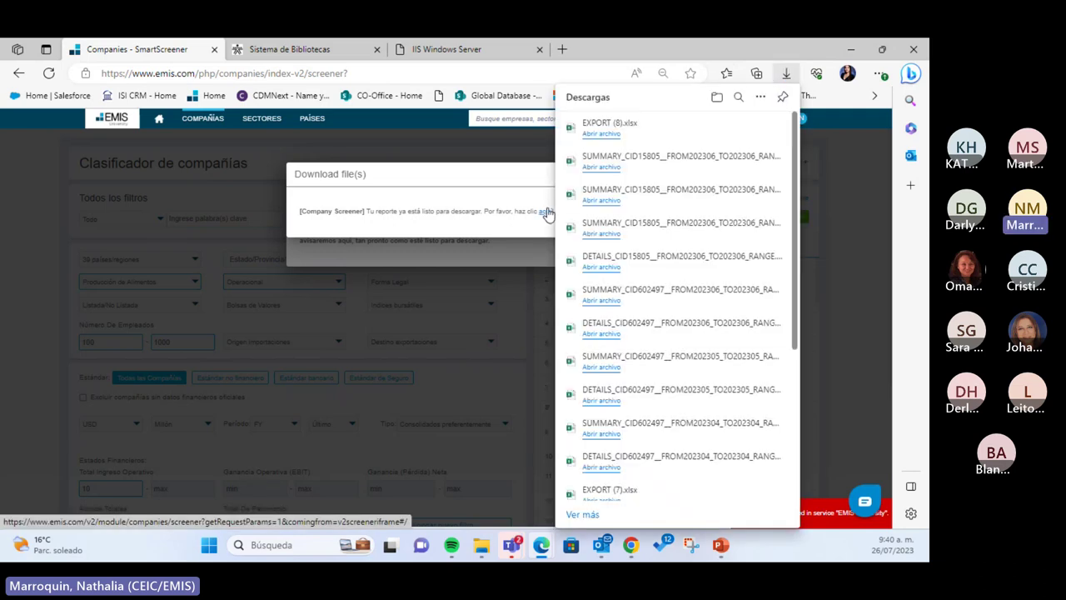
Open the downloaded EXPORT (8).xlsx in Excel and maximize its window
click(595, 129)
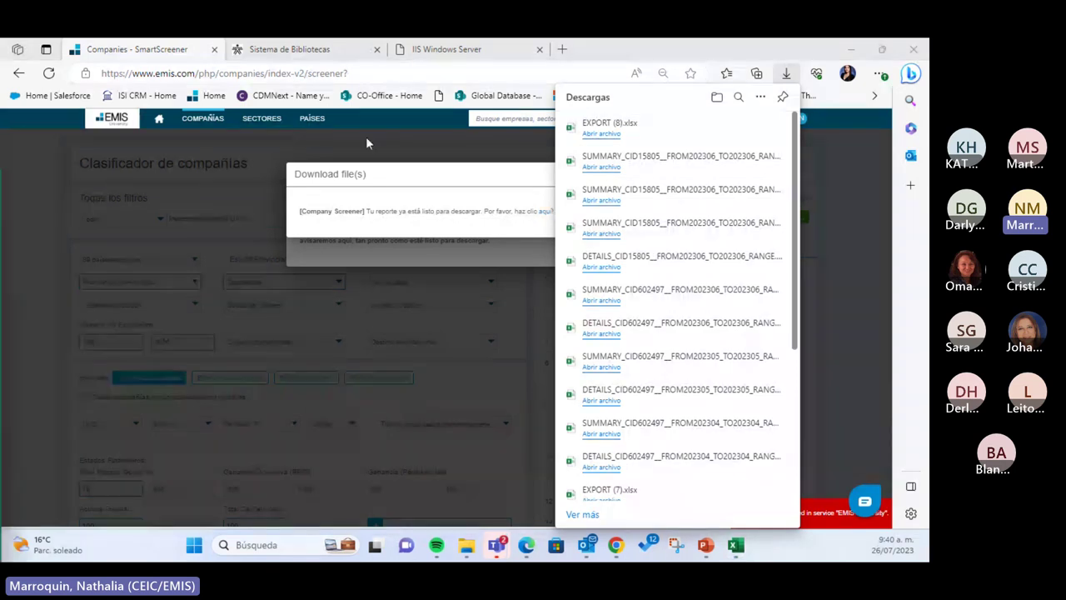
drag(292, 110, 636, 47)
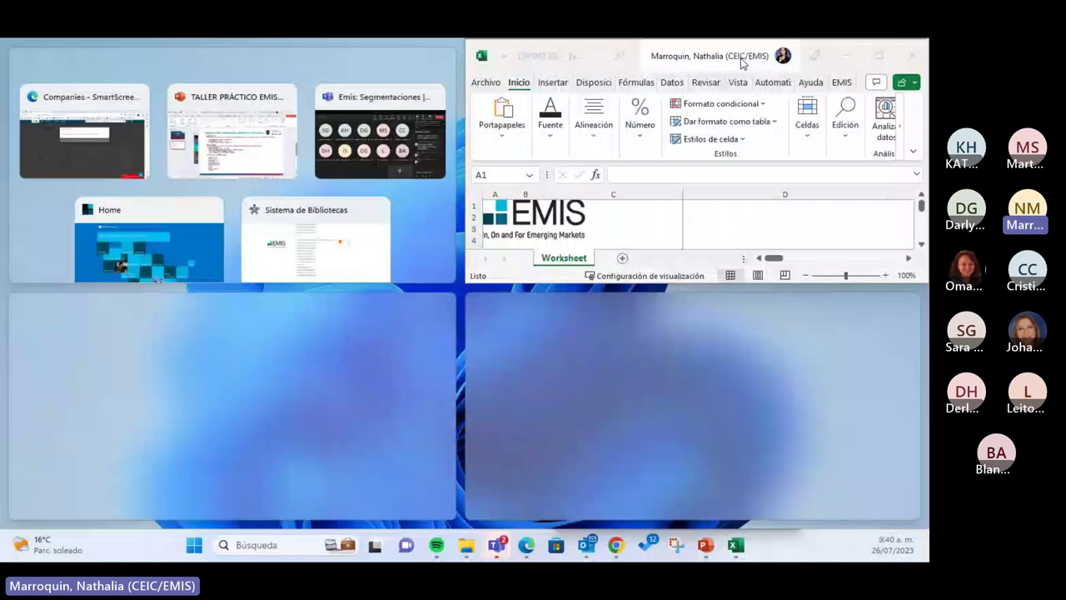
click(879, 55)
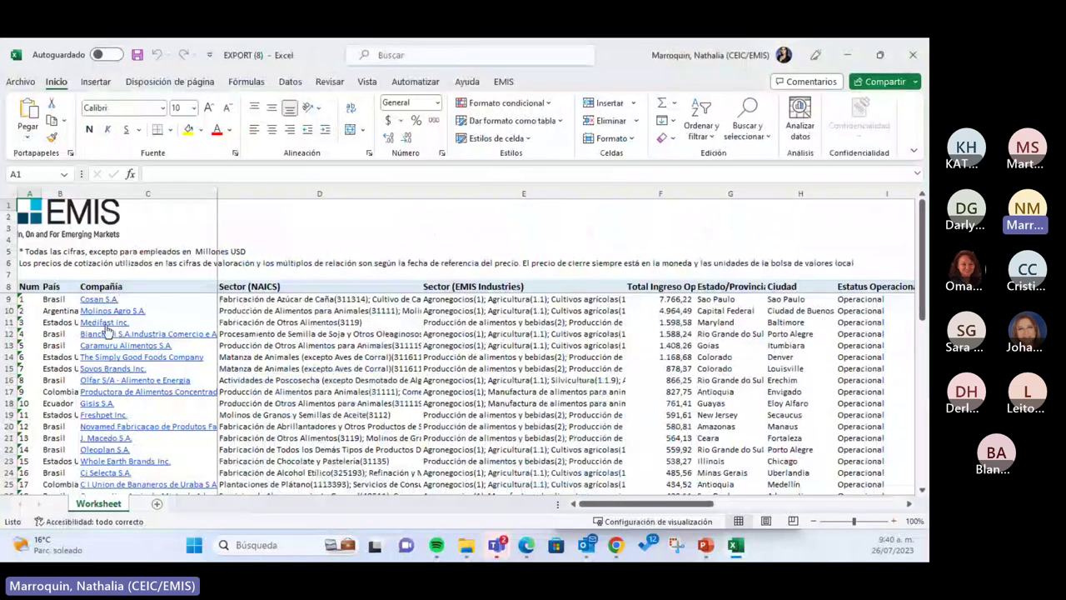
Open the Cosan S.A. profile from its worksheet link, glance over the exported company list, and switch to the profile in Edge
click(94, 300)
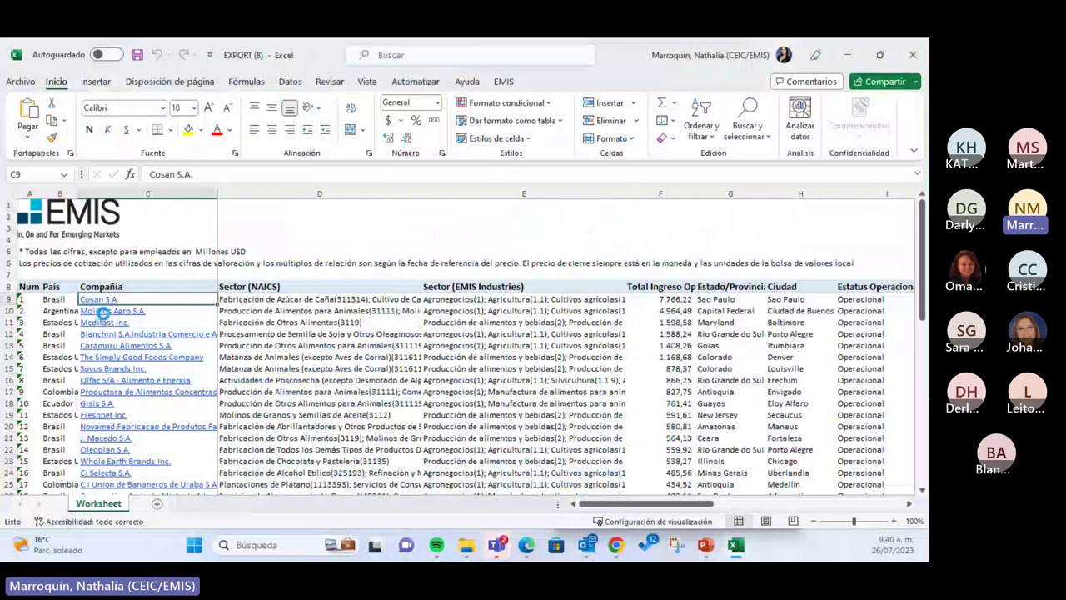
click(86, 304)
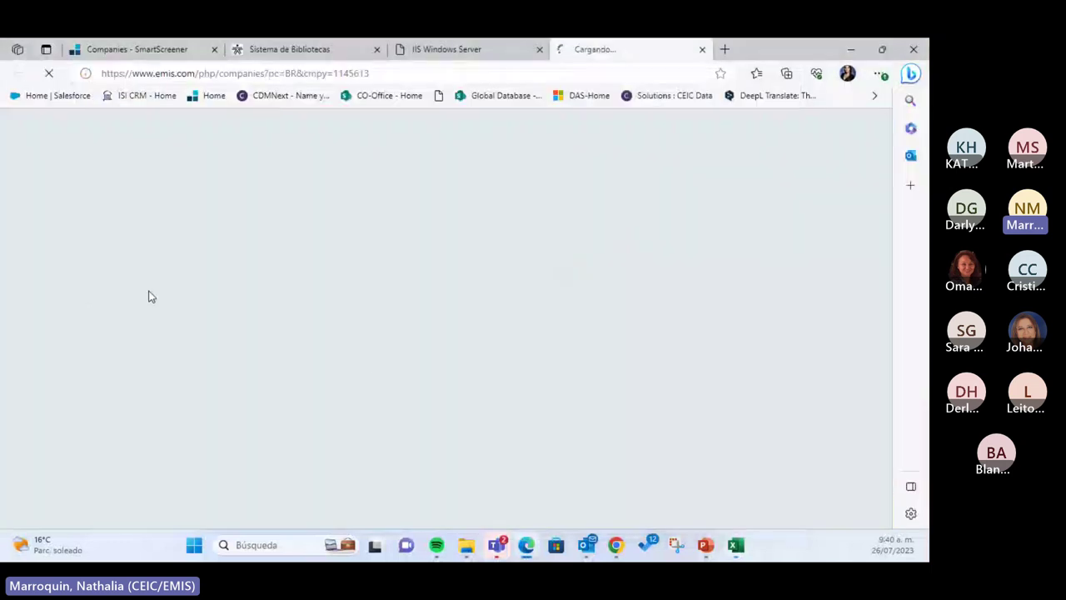
key(alt+Tab)
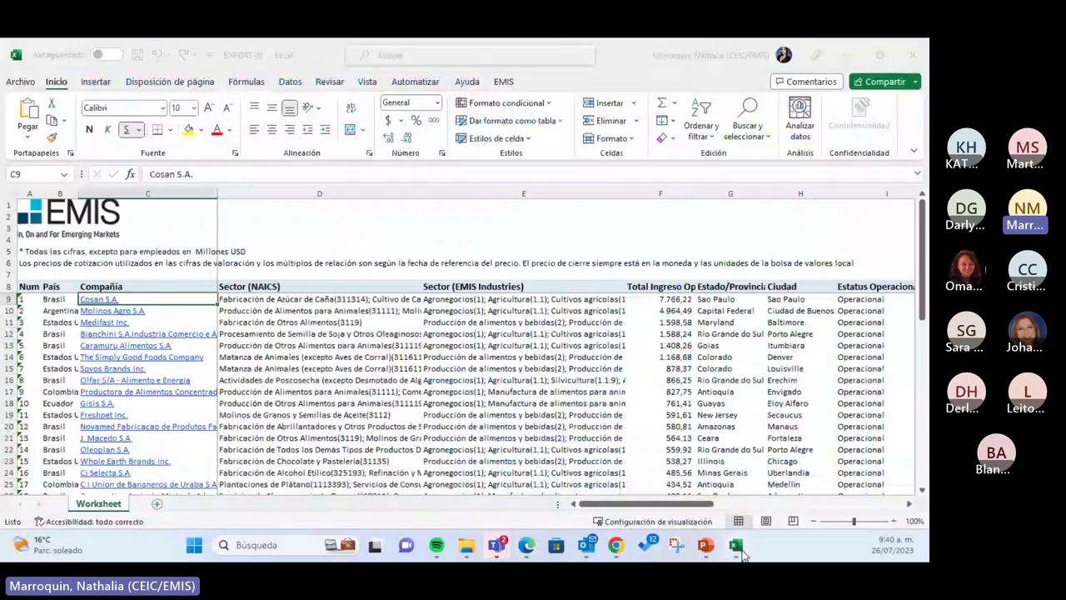
scroll(115, 329, down, 2)
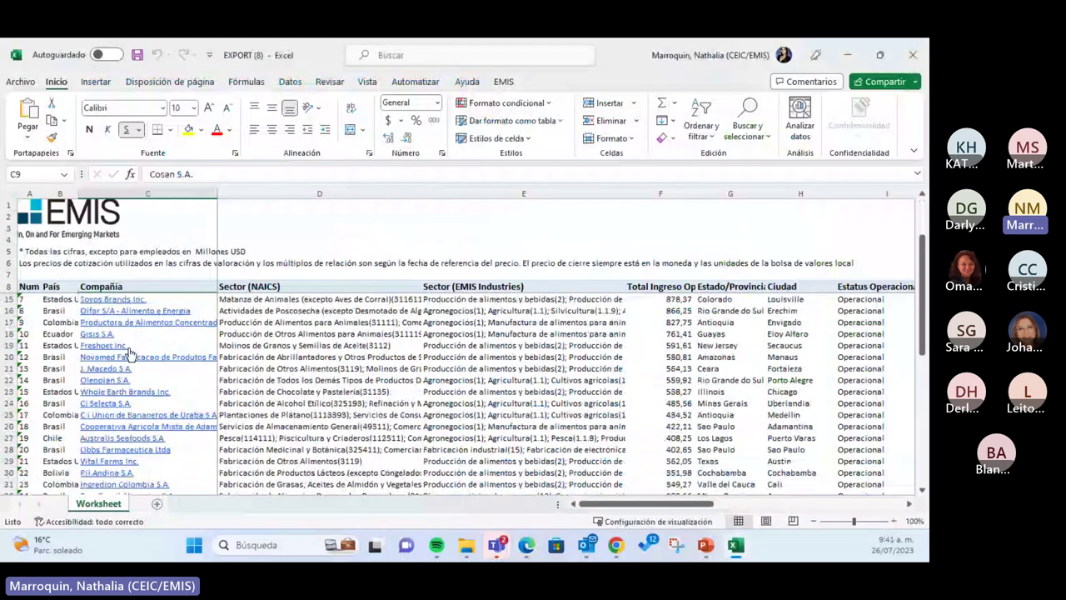
scroll(128, 360, up, 2)
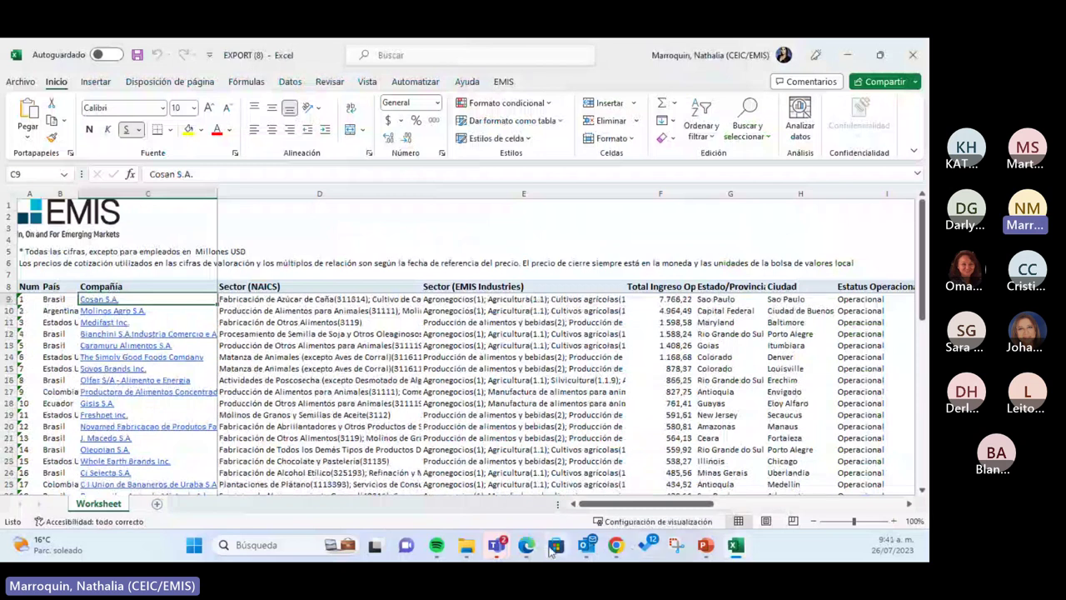
click(526, 545)
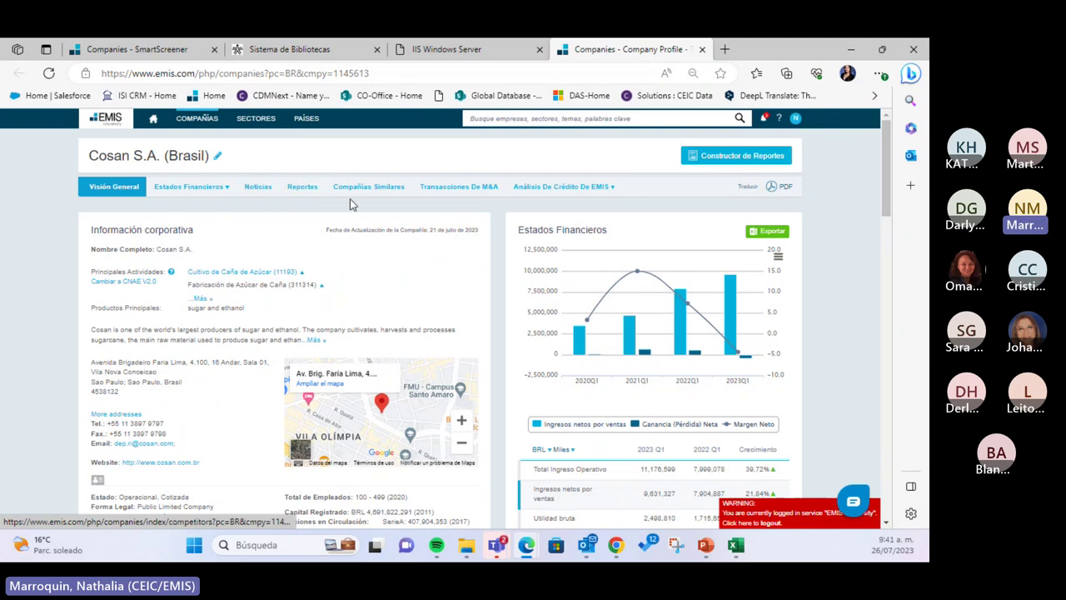
Review the Cosan S.A. overview: corporate information, financial statement options, key figures, shareholders, subsidiaries and financial documents
mouse_move(199, 186)
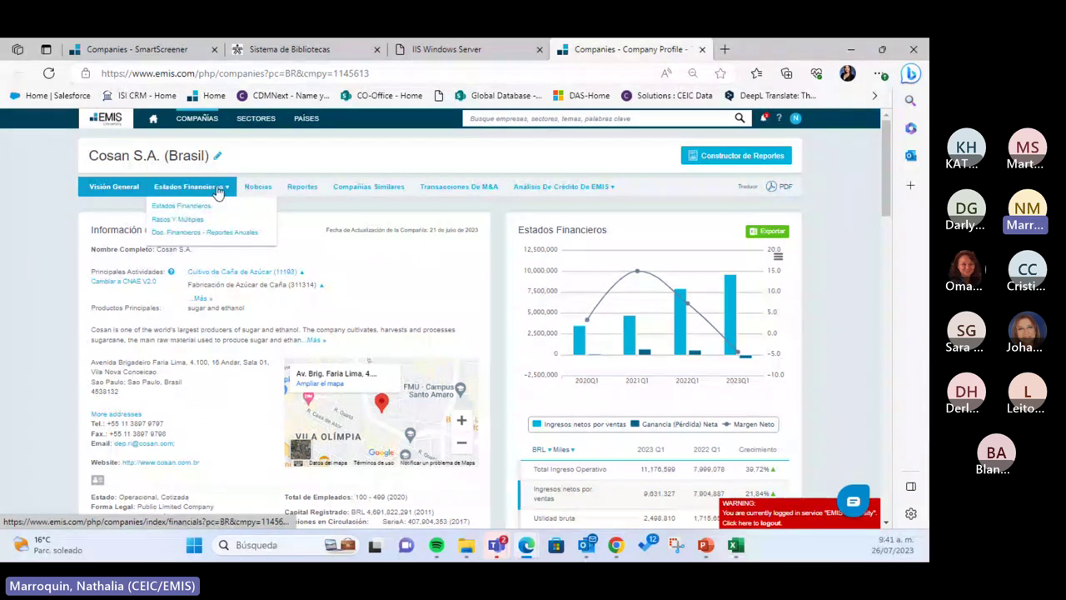
scroll(373, 371, down, 3)
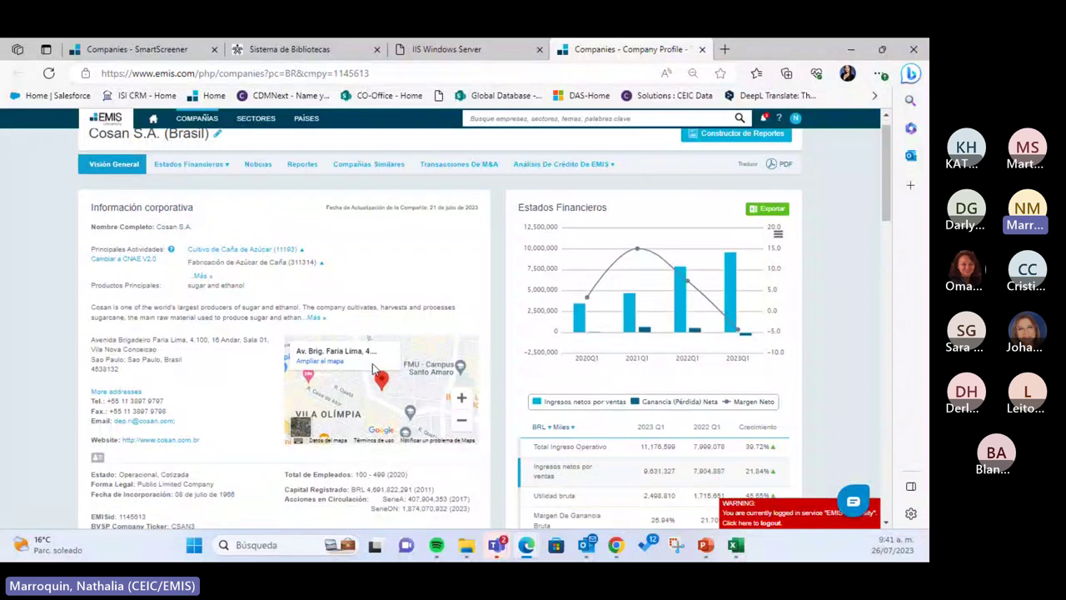
scroll(373, 371, down, 4)
scroll(379, 371, up, 7)
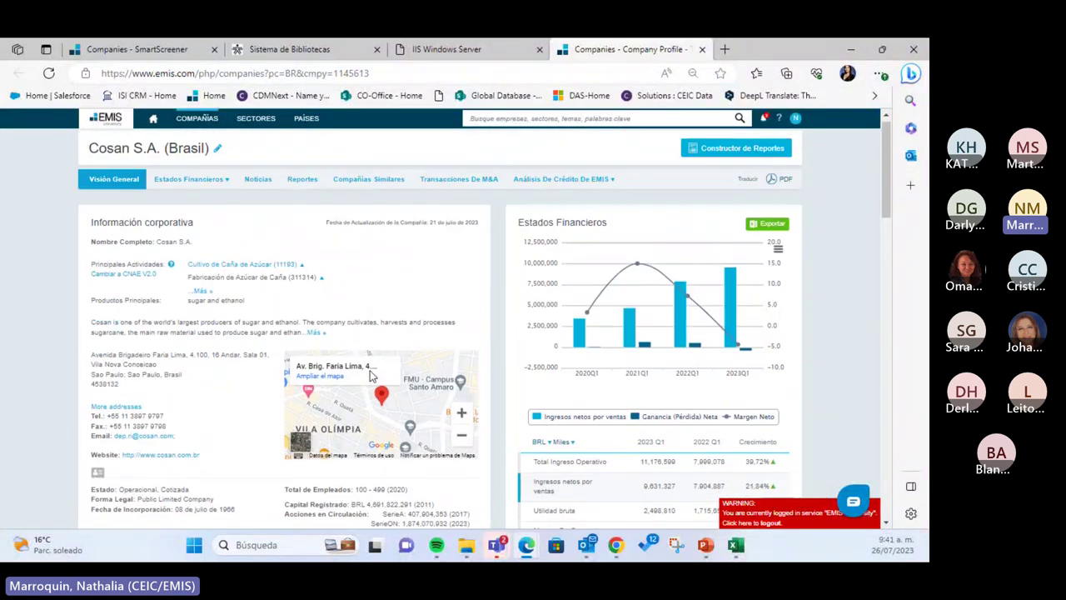
scroll(386, 377, down, 4)
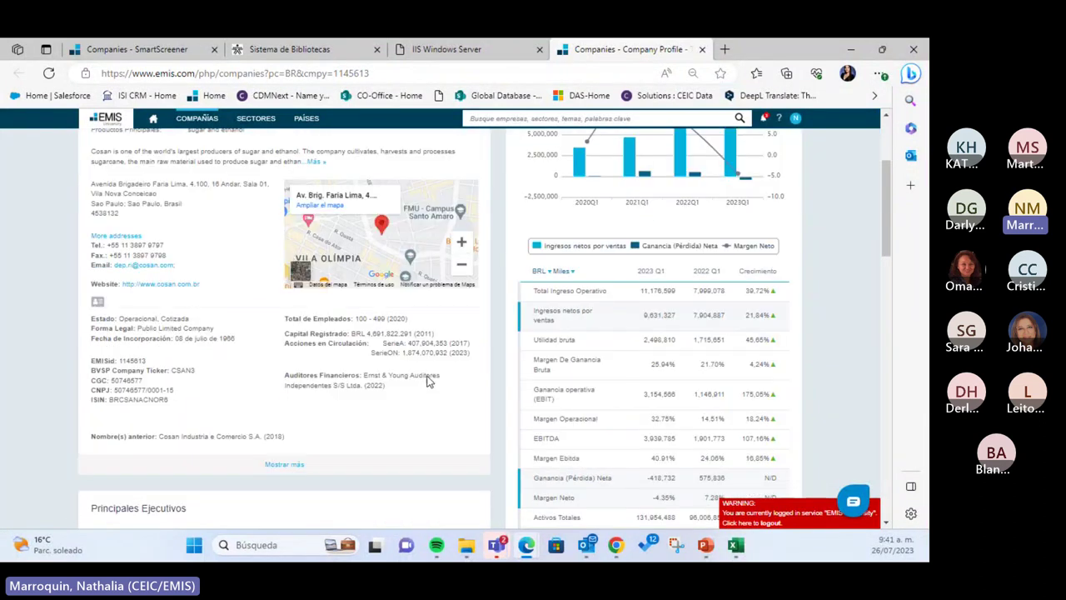
scroll(508, 356, up, 4)
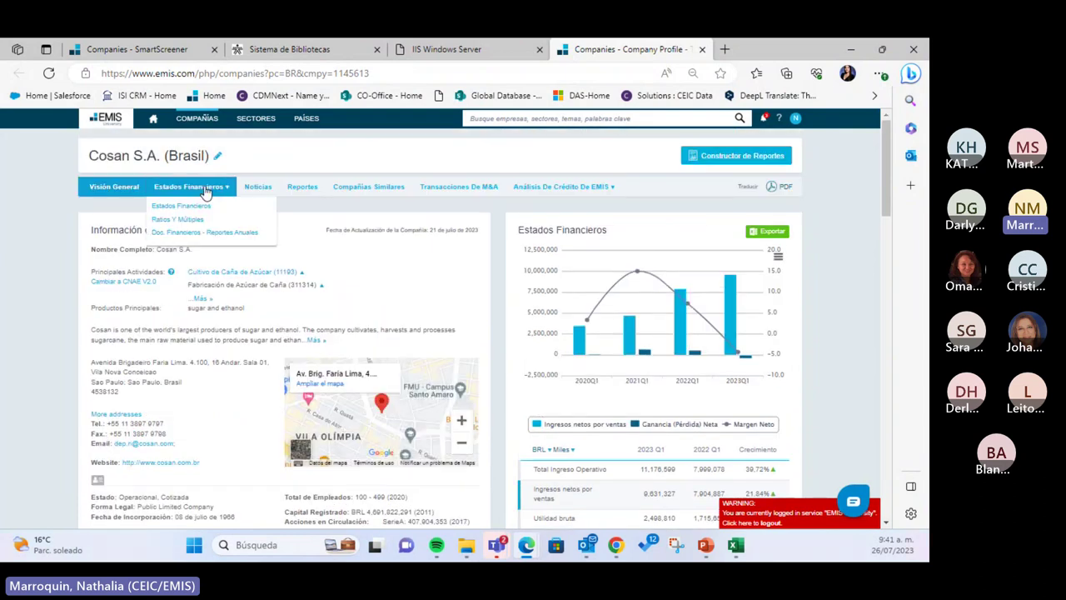
mouse_move(598, 329)
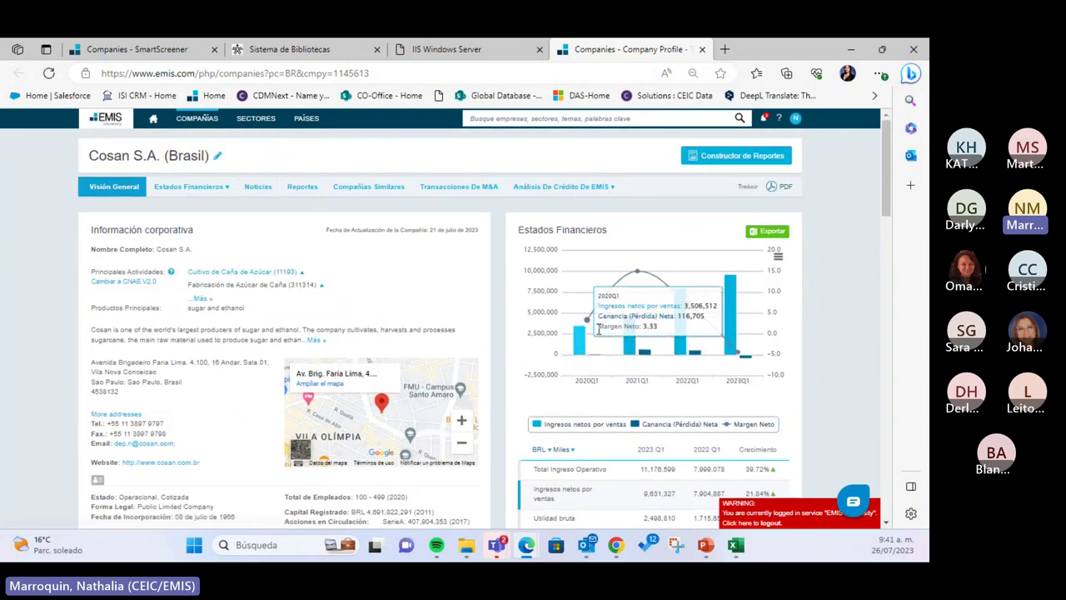
scroll(599, 329, down, 6)
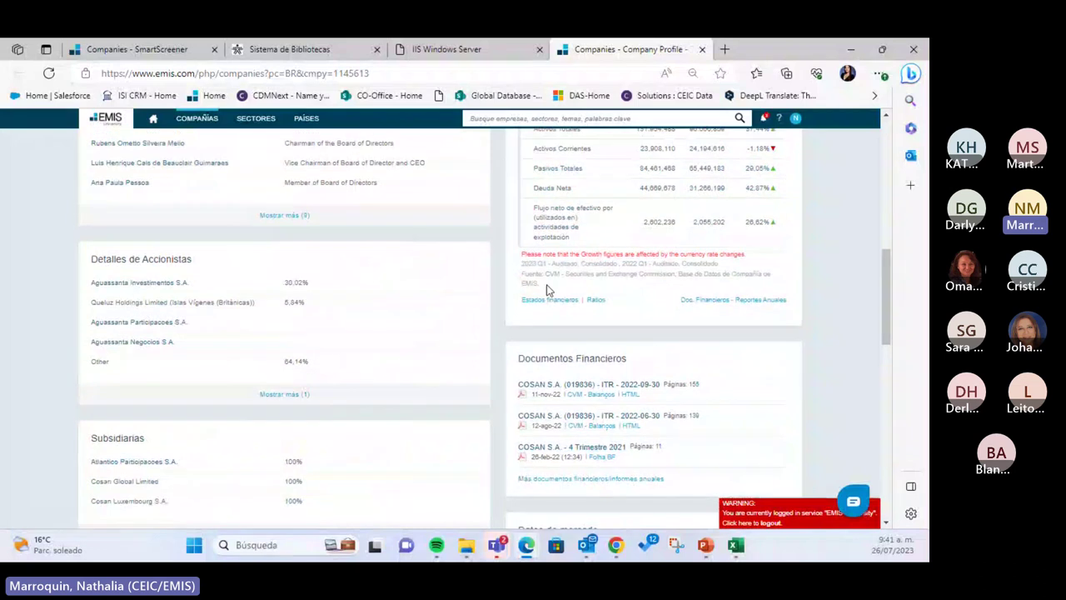
scroll(554, 313, up, 2)
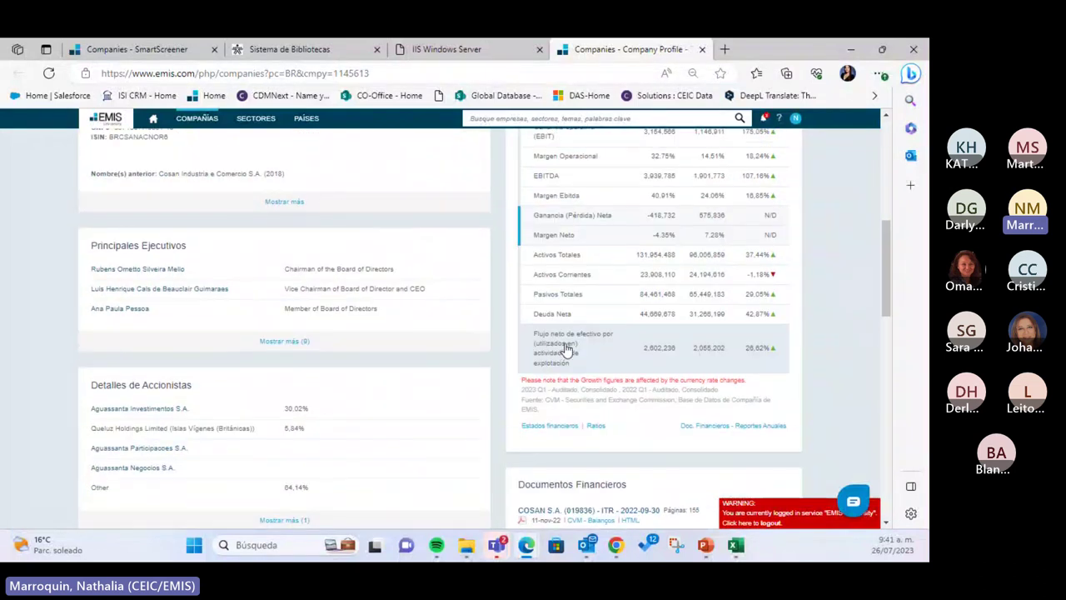
scroll(572, 364, down, 4)
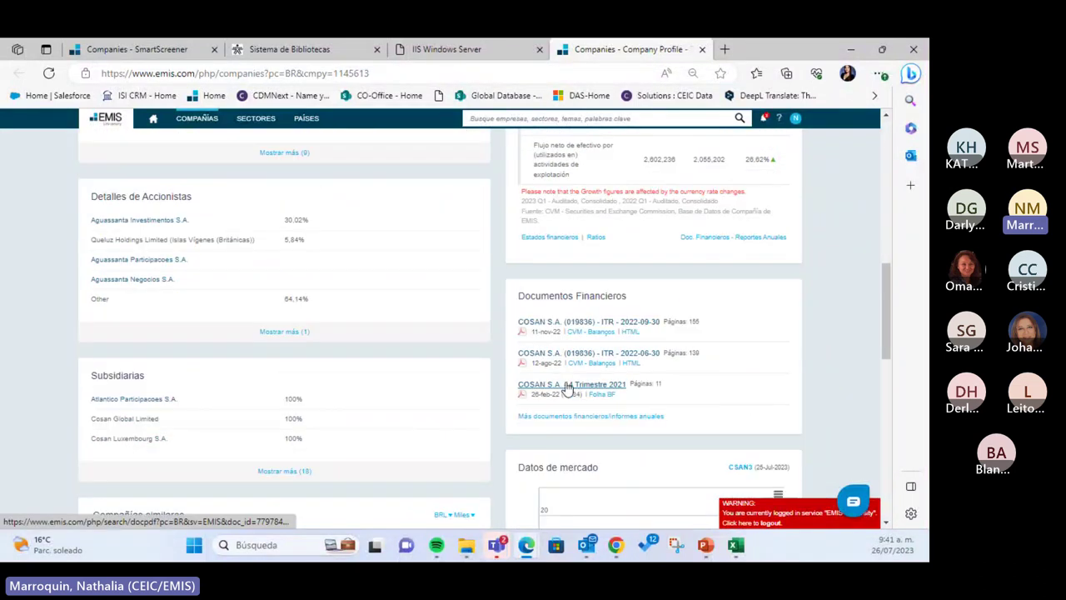
scroll(567, 389, up, 10)
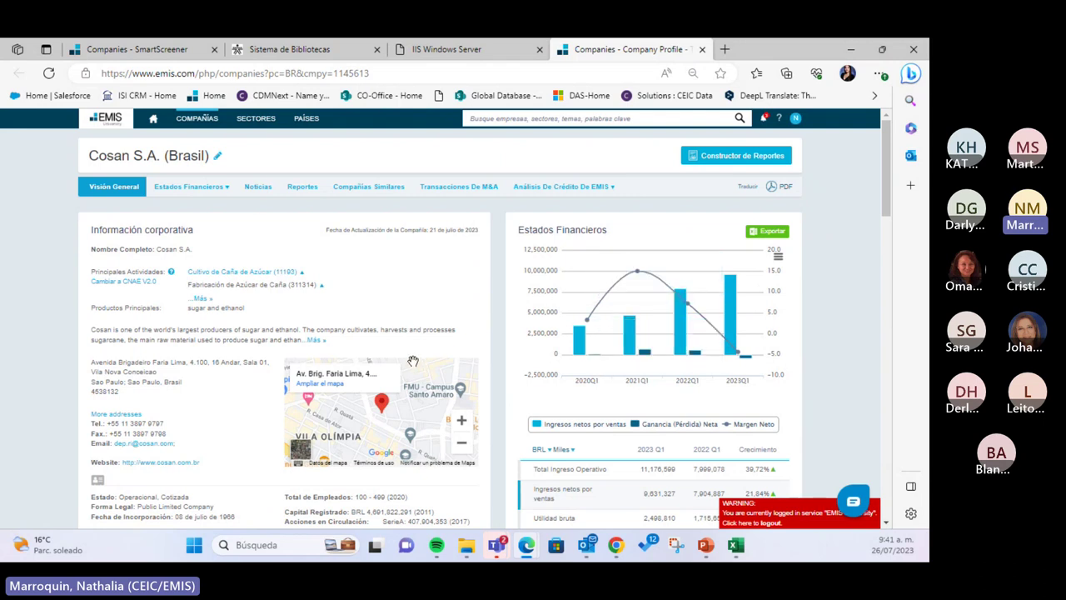
Go over the Cosan S.A. profile again, checking its sections, executives, similar companies, M&A transactions, market data and company rating
scroll(550, 259, down, 7)
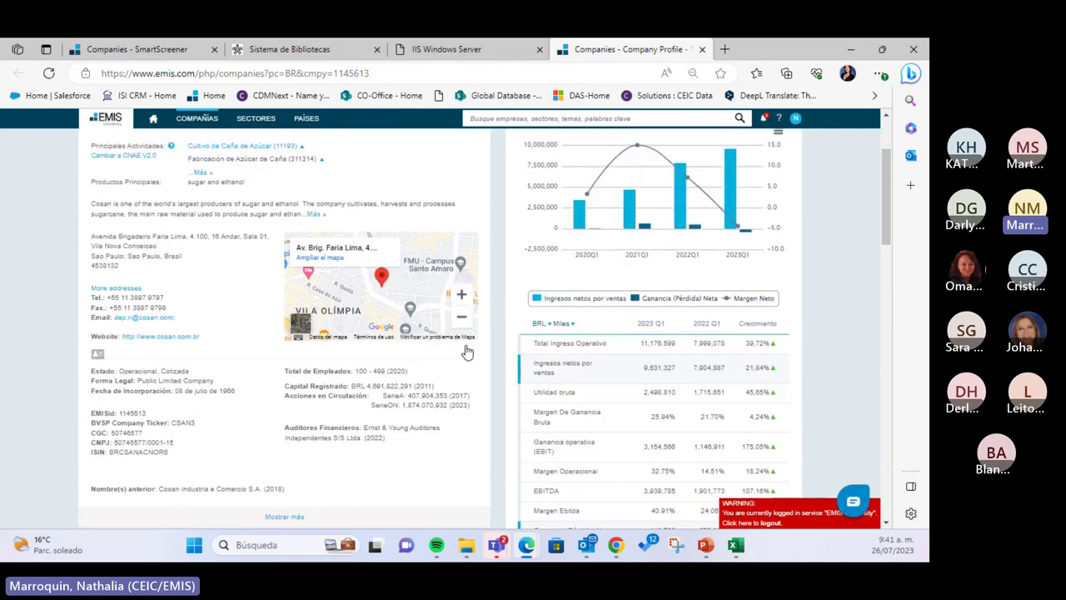
scroll(480, 427, up, 3)
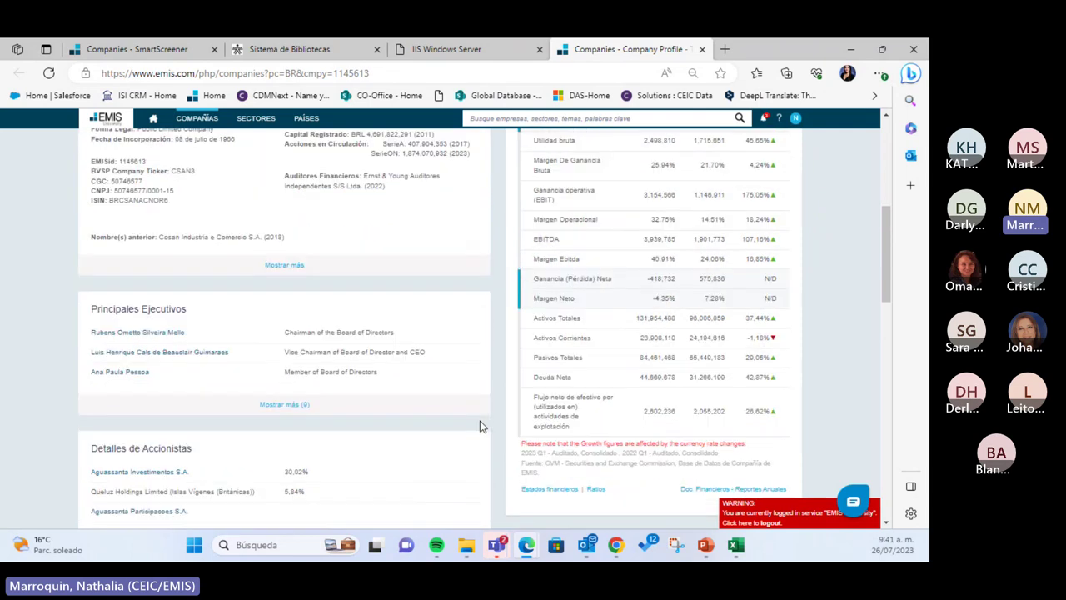
scroll(480, 427, up, 5)
mouse_move(220, 191)
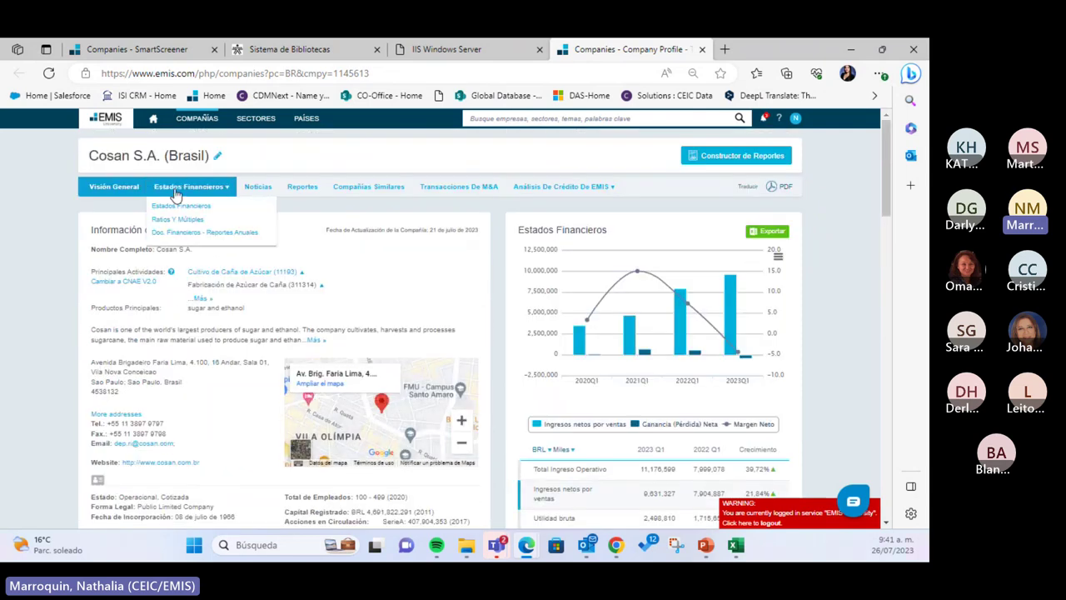
scroll(299, 261, down, 3)
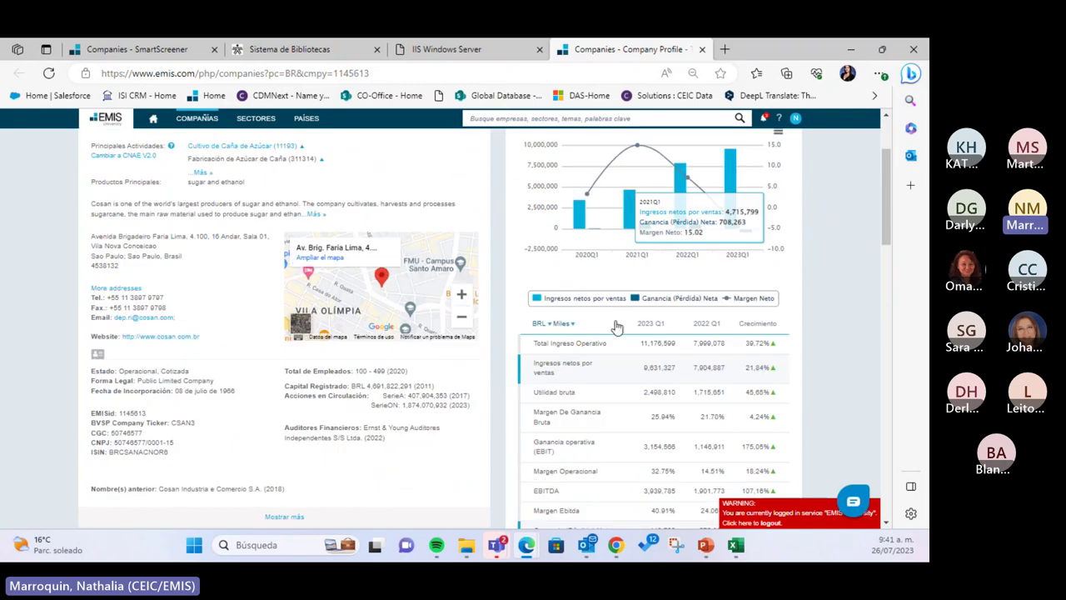
scroll(299, 260, up, 3)
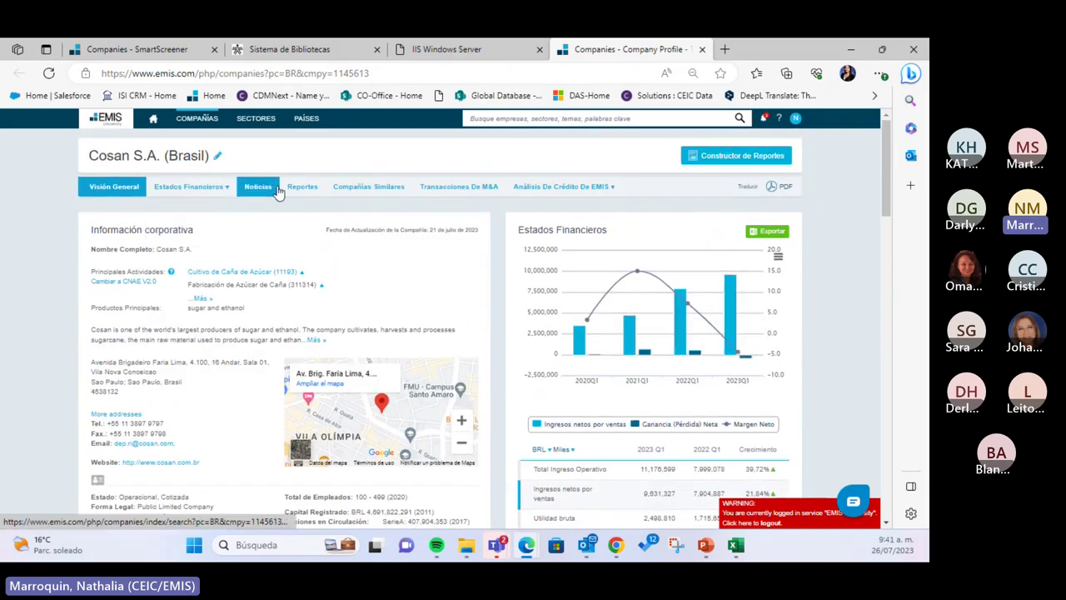
mouse_move(543, 219)
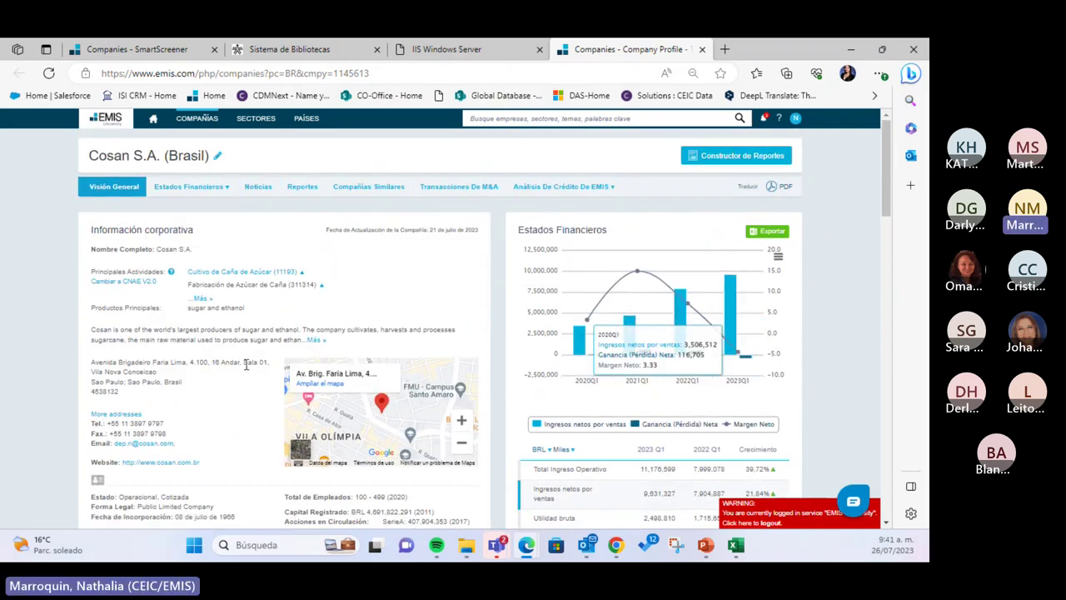
scroll(239, 306, down, 7)
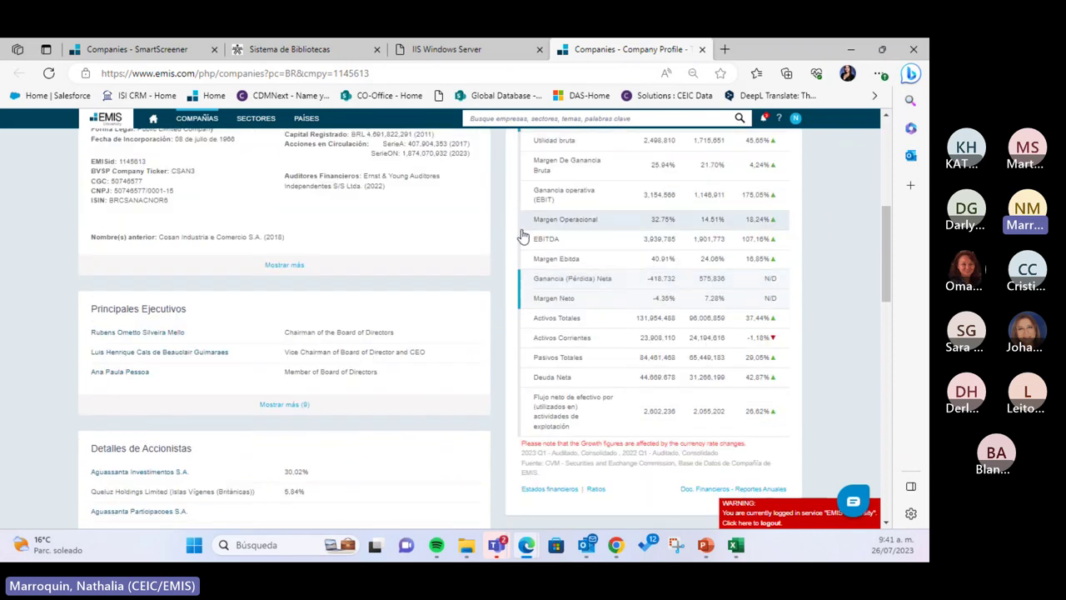
scroll(492, 369, down, 10)
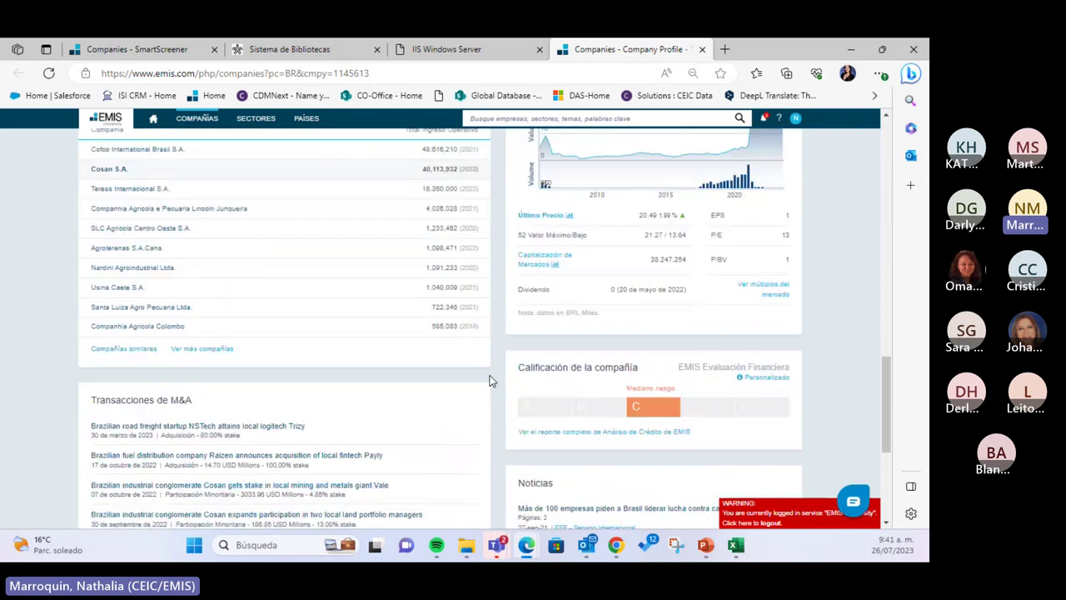
Close the Cosan S.A. profile, switch to the exported list in Excel, and skim through its companies
click(701, 50)
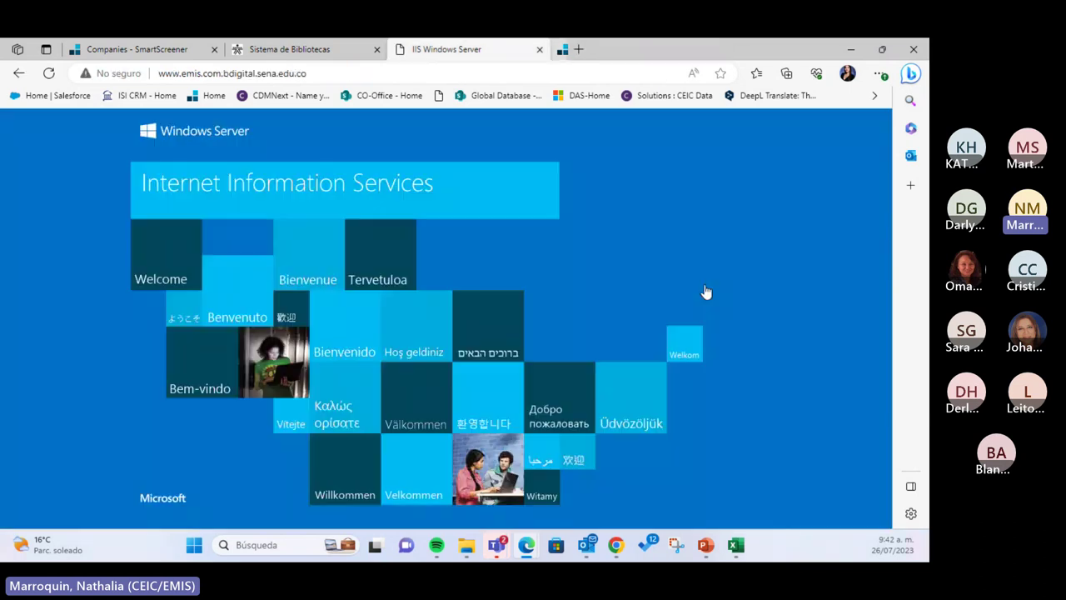
click(737, 547)
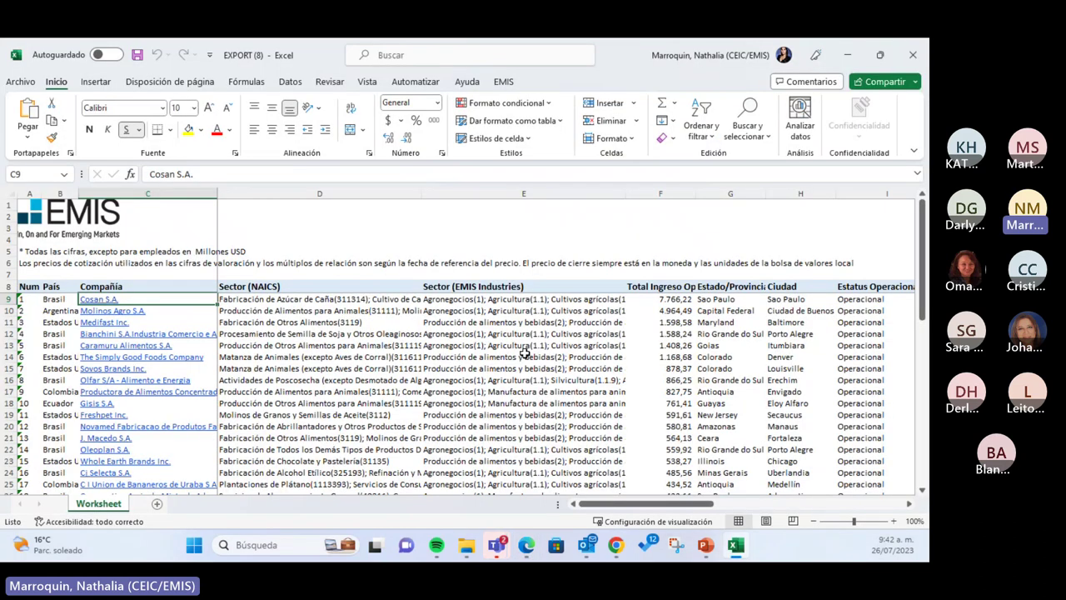
scroll(287, 333, down, 9)
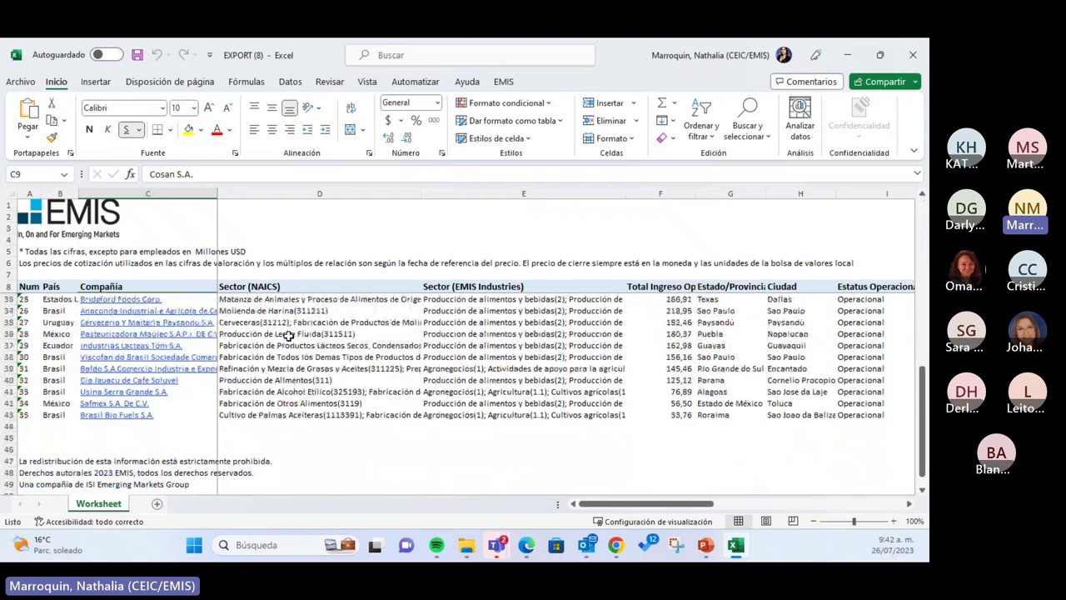
scroll(287, 335, up, 9)
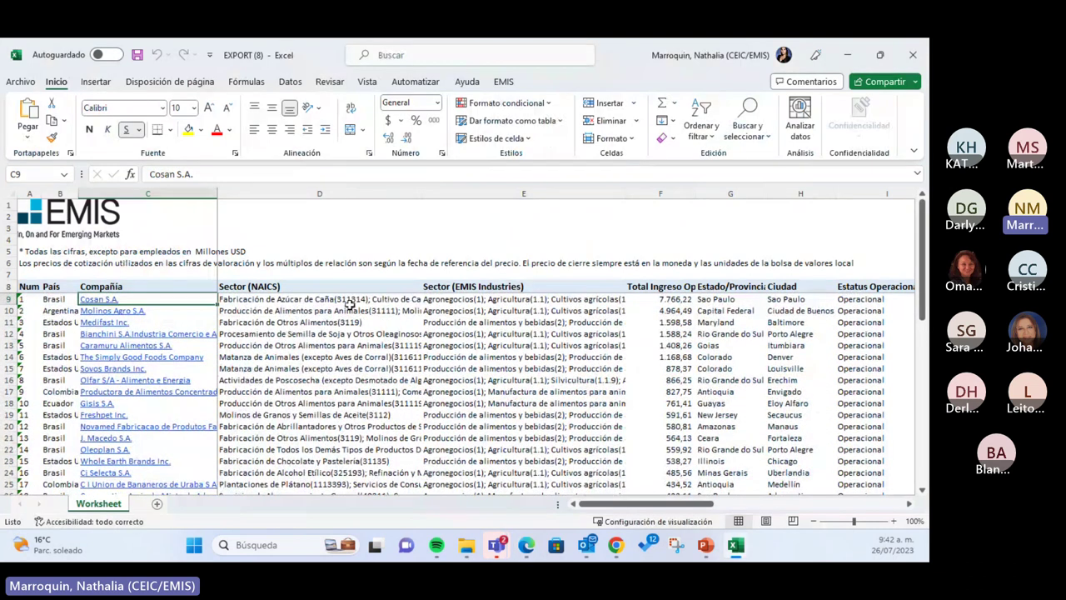
Widen the Sector (NAICS), Sector (EMIS Industries) and Estado/Provincia columns of the exported list
drag(422, 194, 518, 194)
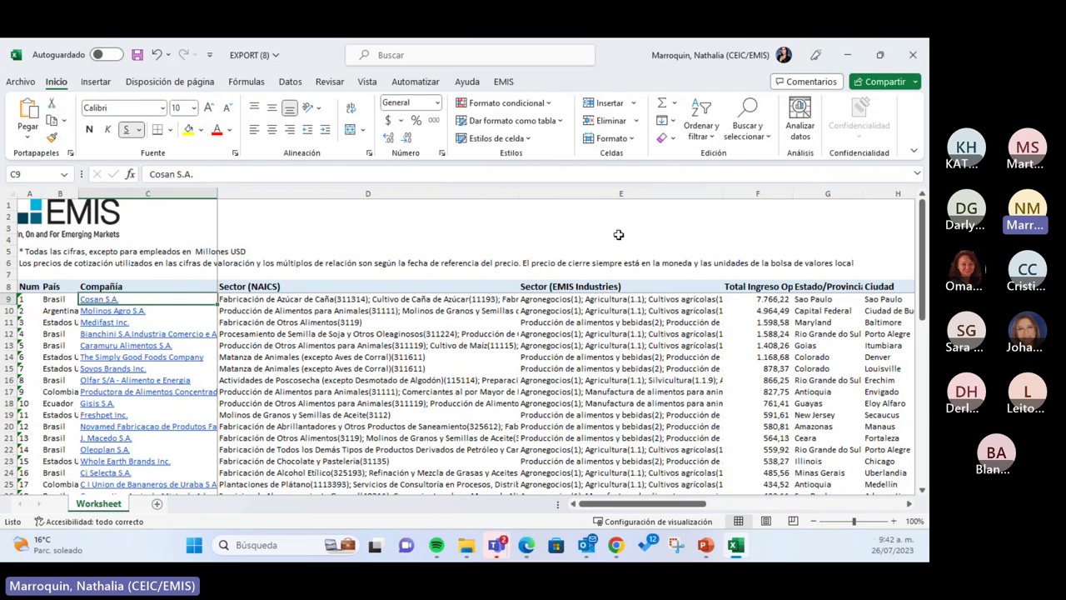
drag(719, 194, 739, 194)
drag(651, 505, 679, 507)
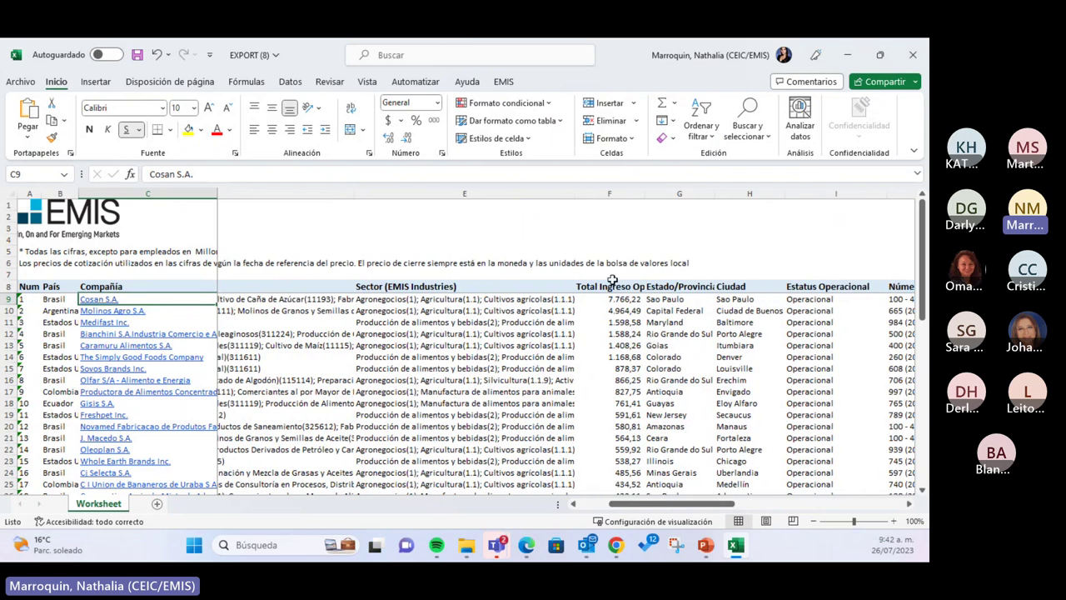
drag(716, 193, 728, 193)
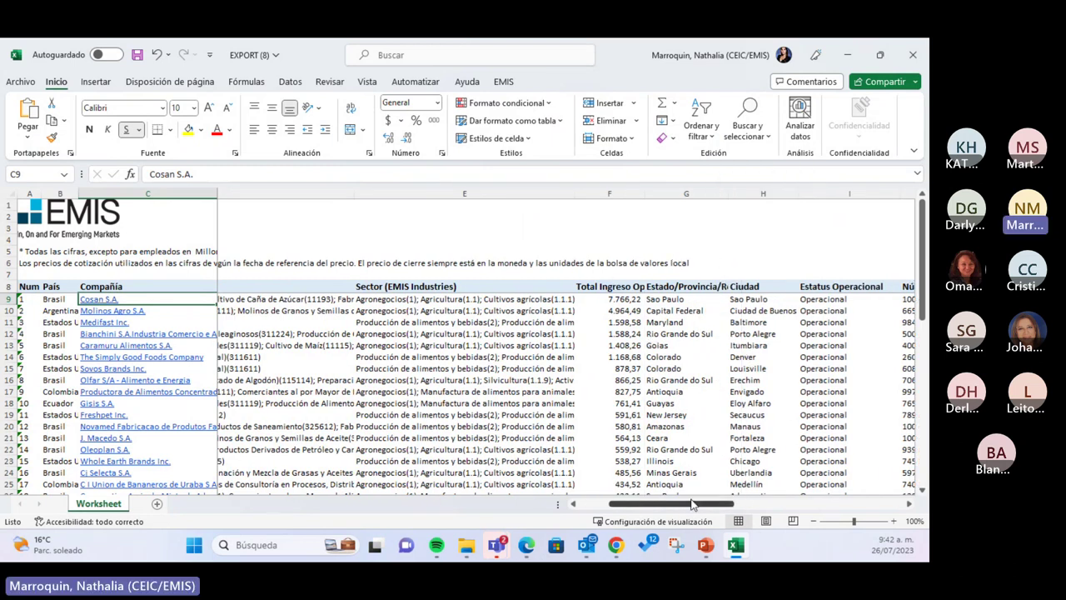
Examine the exported columns from location, operational status and employee count through total assets, equity, address, e-mail and subsidiaries
drag(694, 493, 702, 494)
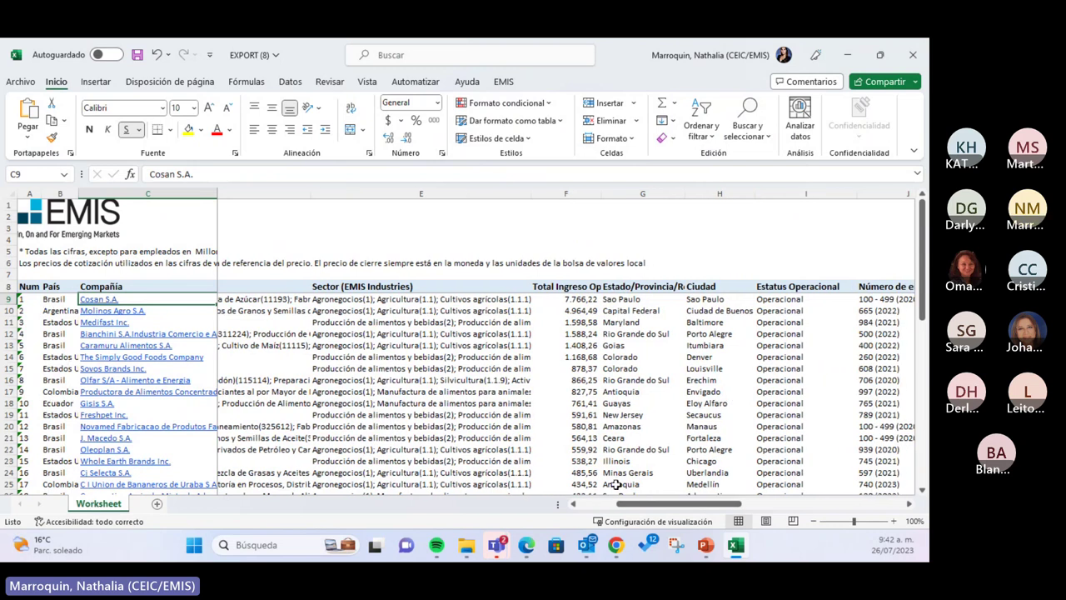
drag(667, 506, 683, 506)
scroll(706, 392, down, 3)
scroll(706, 392, up, 3)
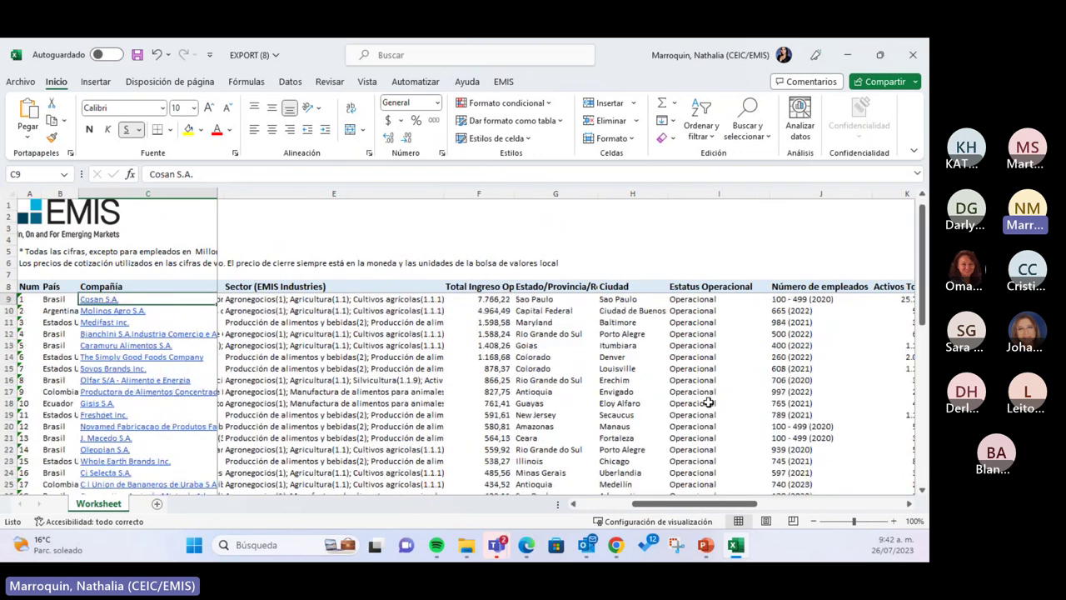
drag(720, 506, 780, 506)
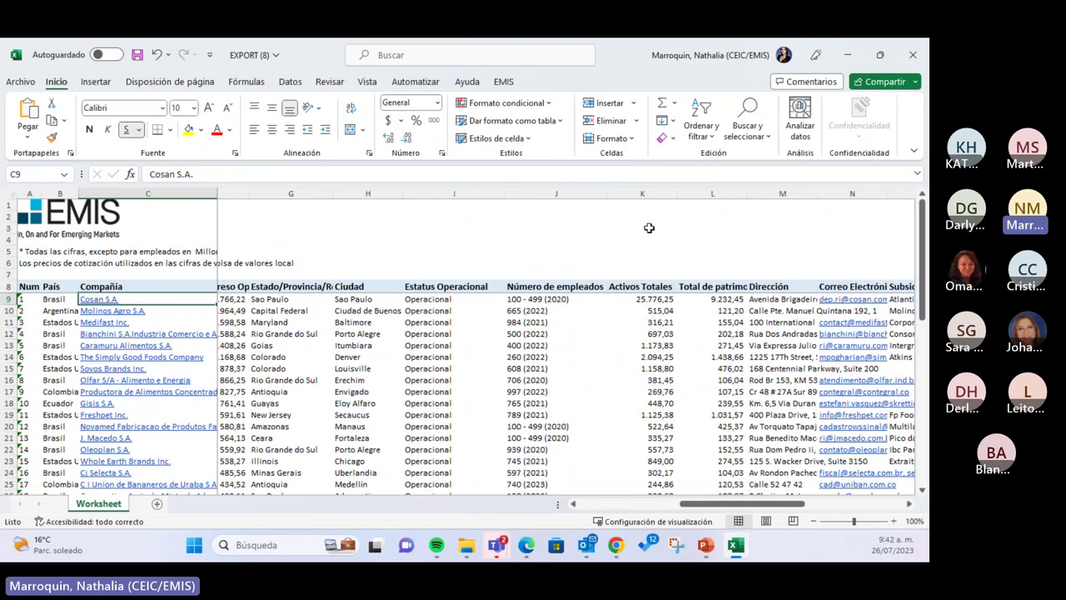
drag(725, 505, 743, 504)
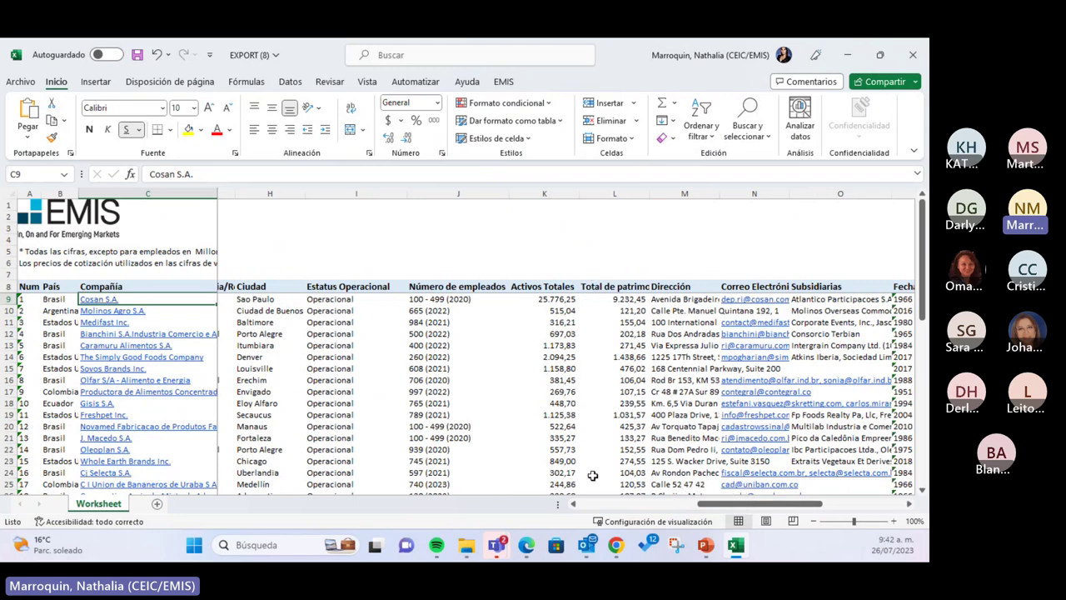
drag(733, 505, 763, 504)
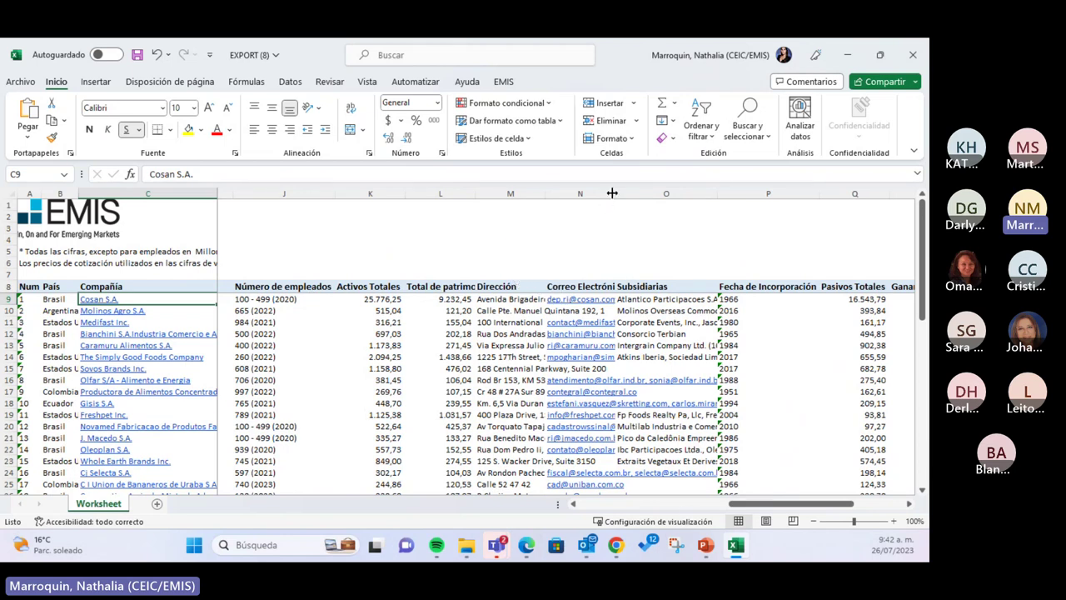
Widen the Correo Electrónico and Subsidiarias columns to show more of their contents
drag(612, 193, 662, 192)
drag(776, 505, 800, 509)
drag(613, 193, 696, 194)
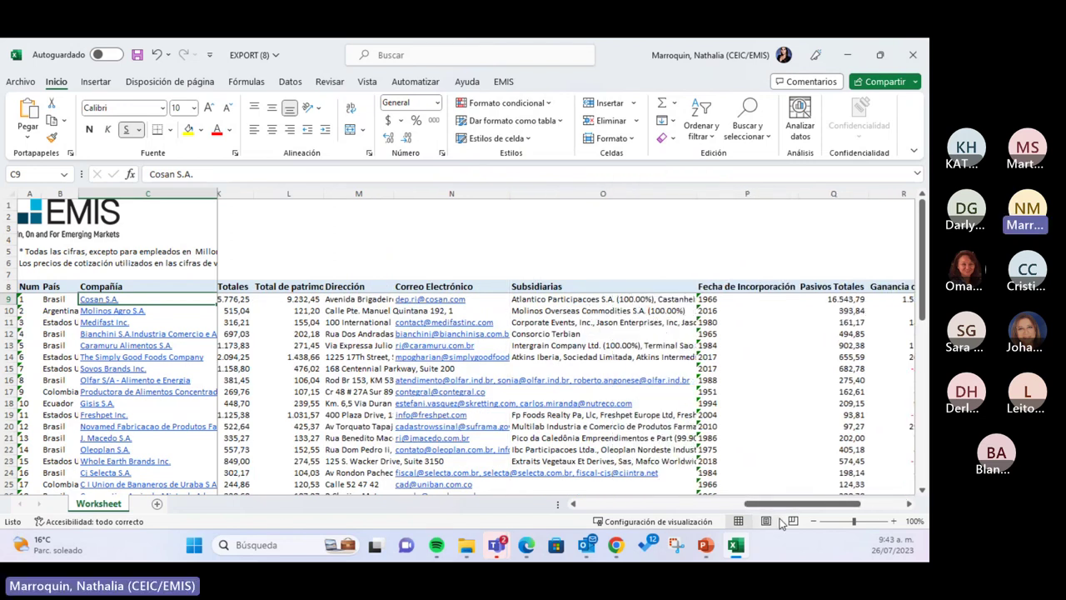
Review the remaining columns through Fuente, skim the rows from the first sector columns, and minimize the workbook to return to Edge
drag(800, 504, 841, 505)
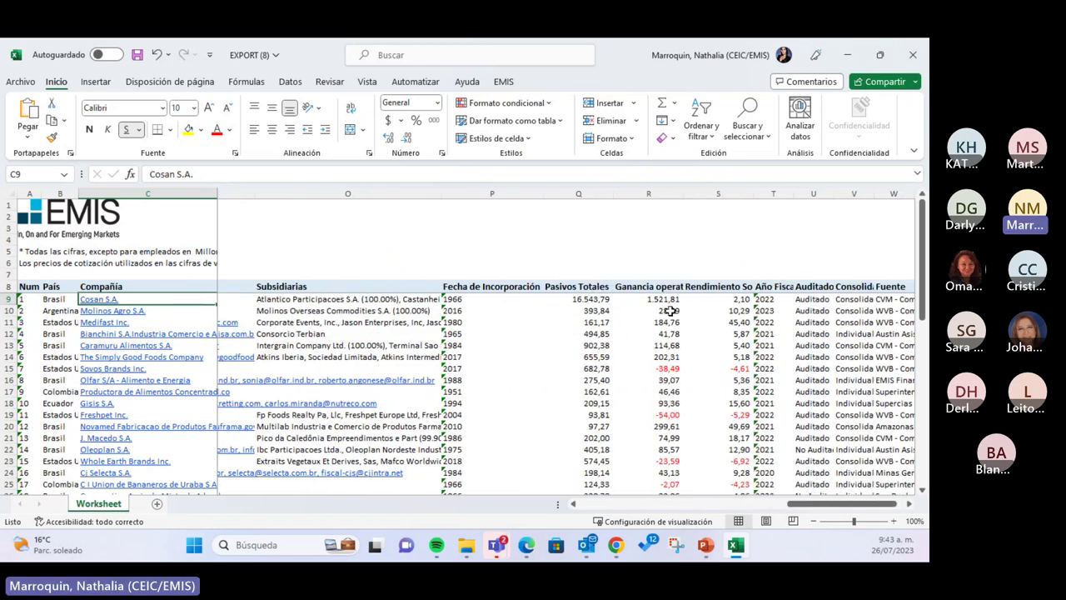
drag(795, 503, 802, 504)
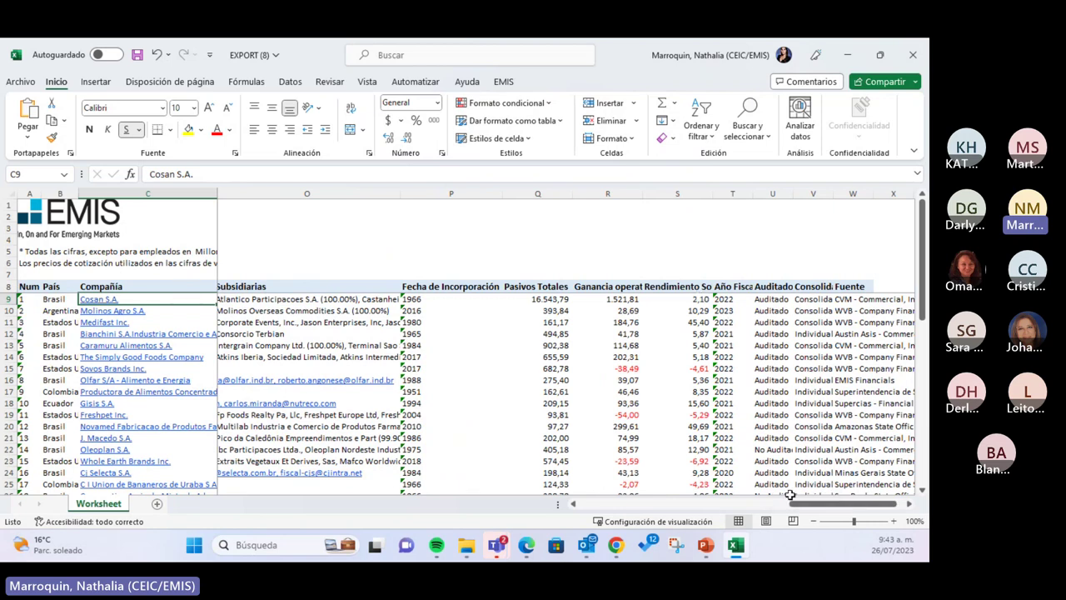
drag(790, 495, 645, 507)
scroll(590, 275, down, 10)
scroll(590, 275, up, 10)
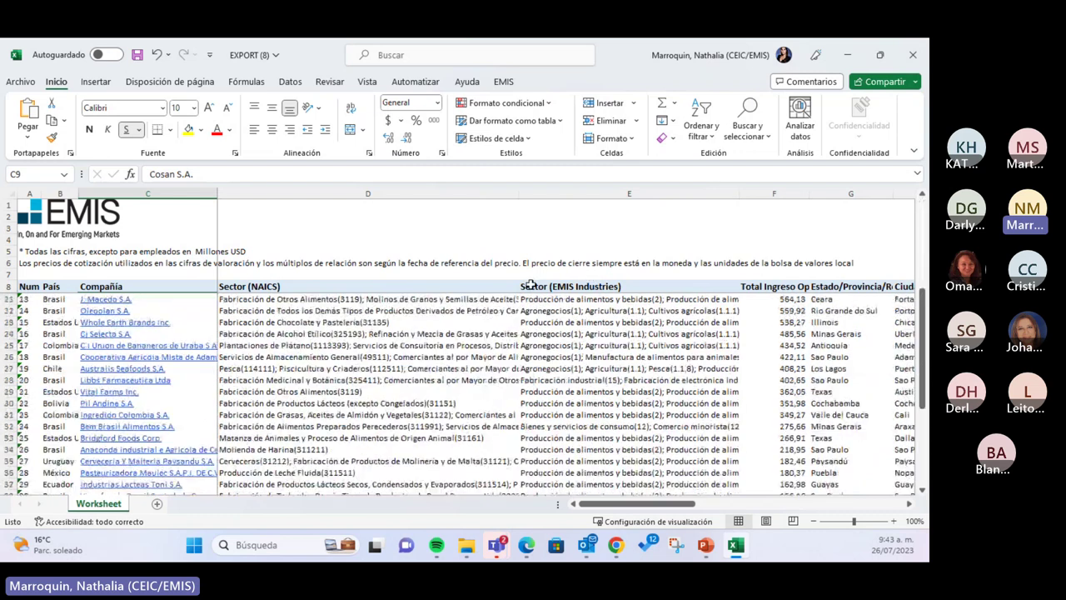
click(848, 54)
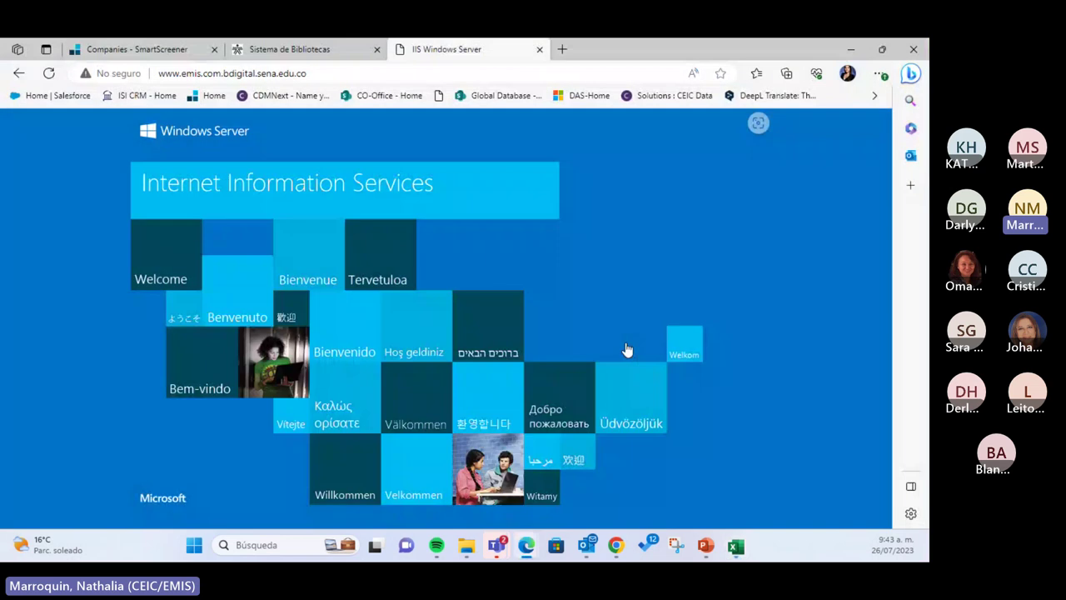
Return to the company screener page and dismiss both file download notices
key(ctrl+Tab)
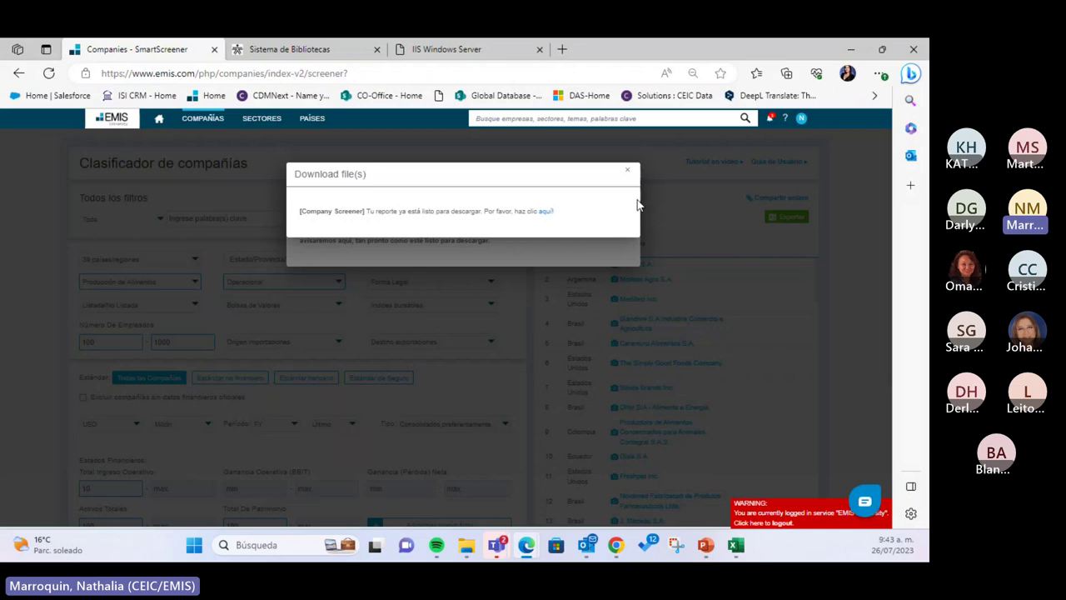
click(633, 173)
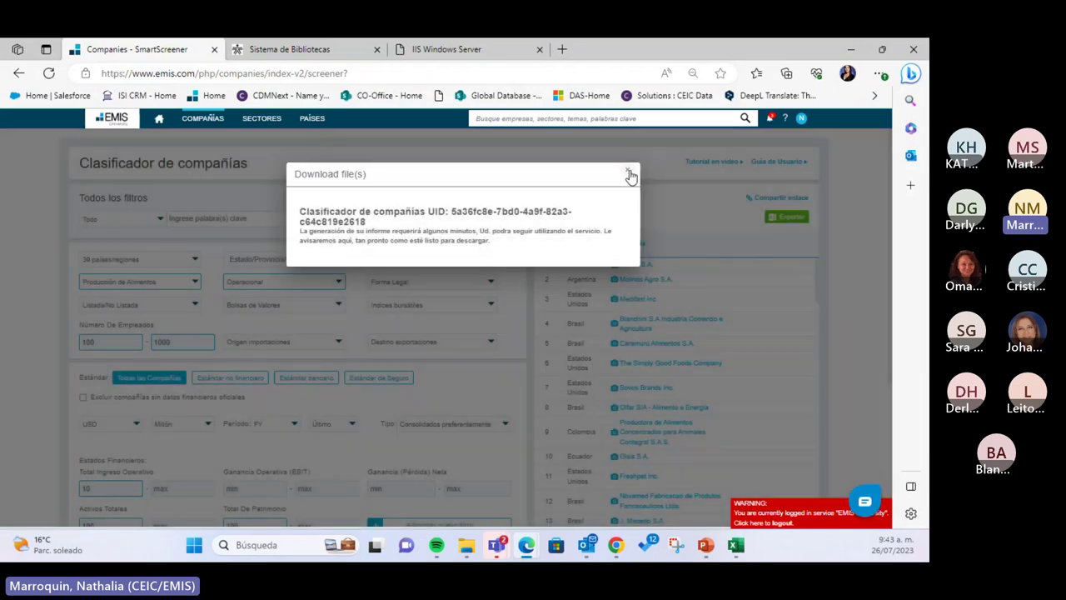
click(632, 172)
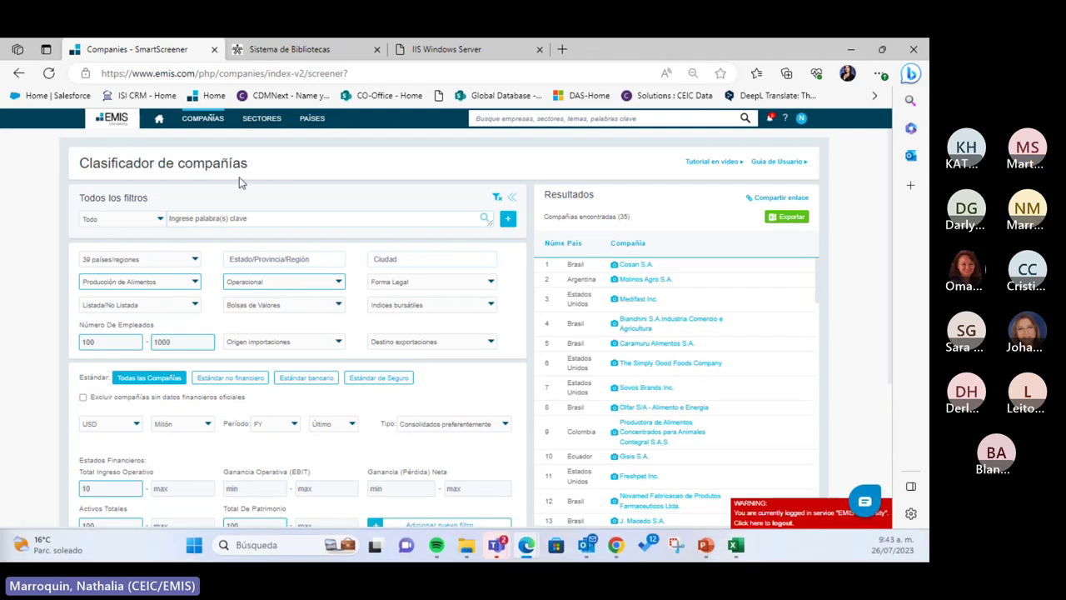
Go back to the SENA library home page and open Bases de datos from Consulta Bibliográfica
click(289, 49)
scroll(307, 284, up, 1)
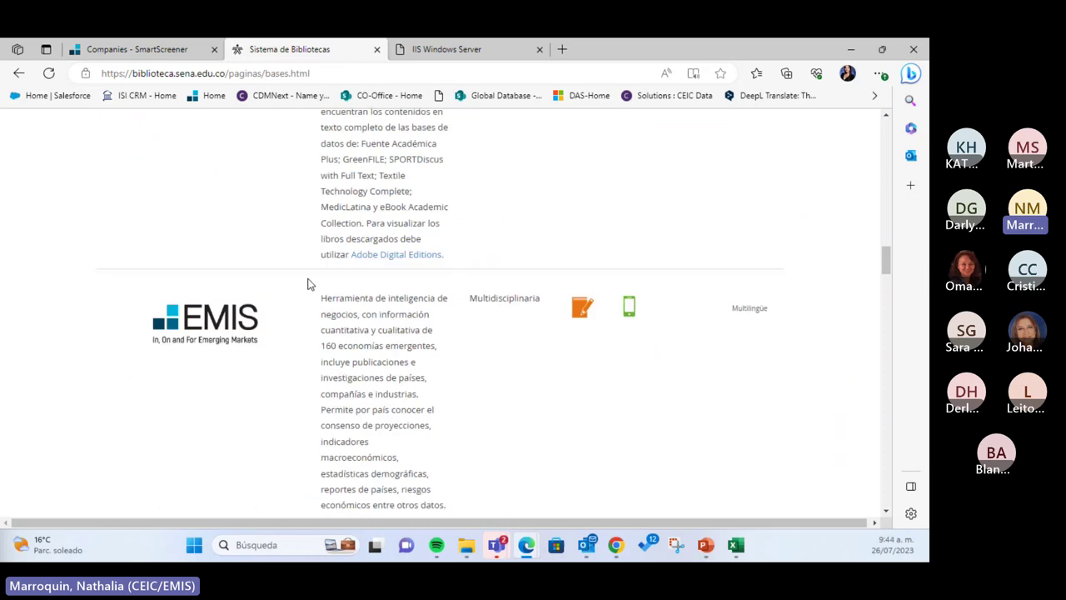
scroll(308, 285, up, 10)
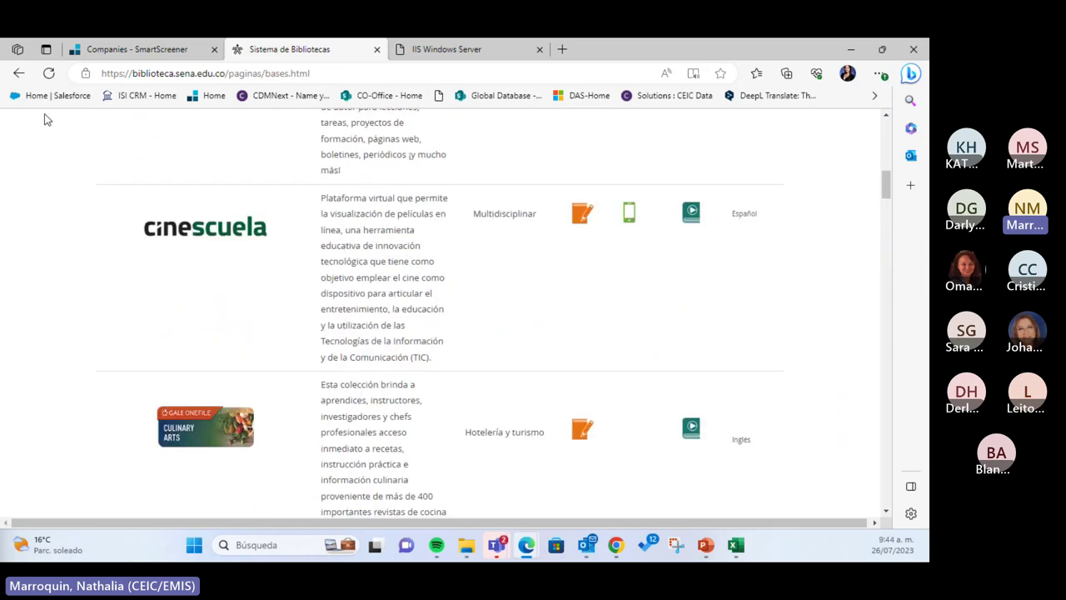
click(19, 74)
mouse_move(184, 211)
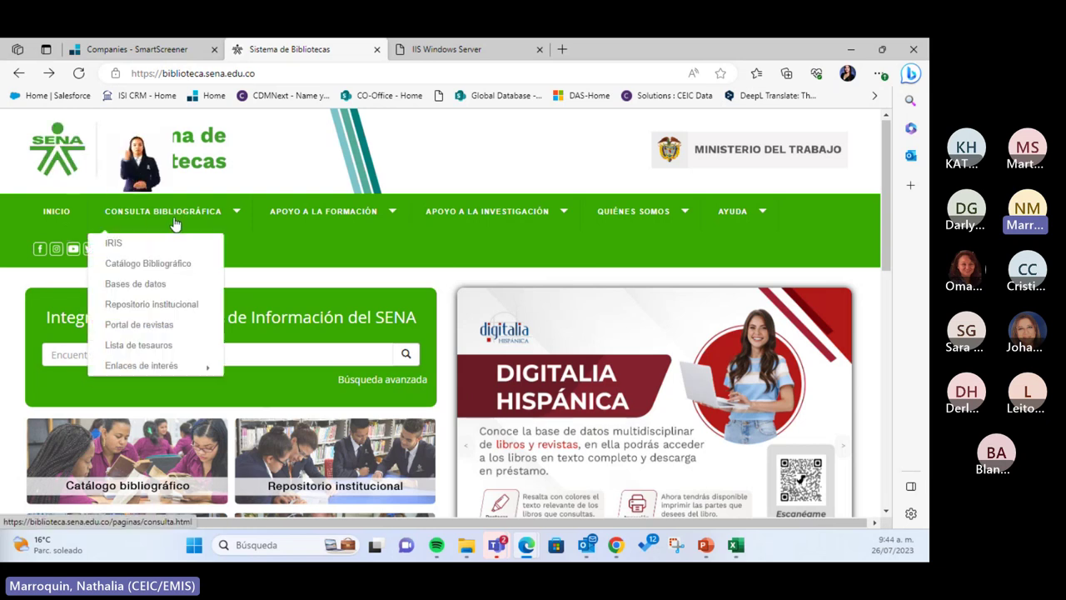
click(135, 284)
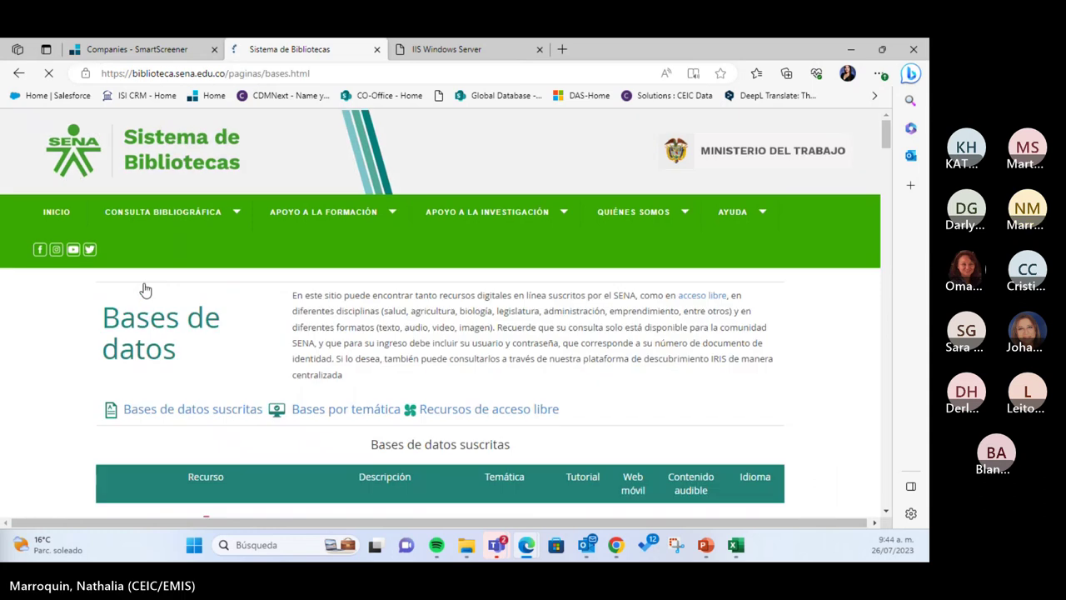
Locate EMIS in the list of subscribed databases and open it
scroll(175, 300, down, 3)
scroll(183, 317, down, 20)
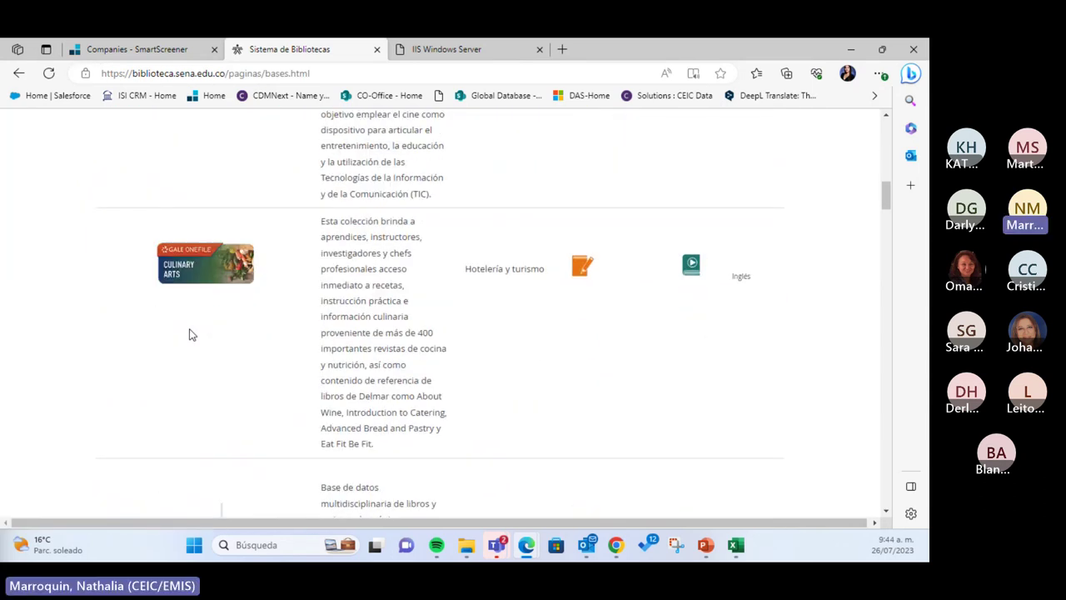
scroll(194, 341, down, 3)
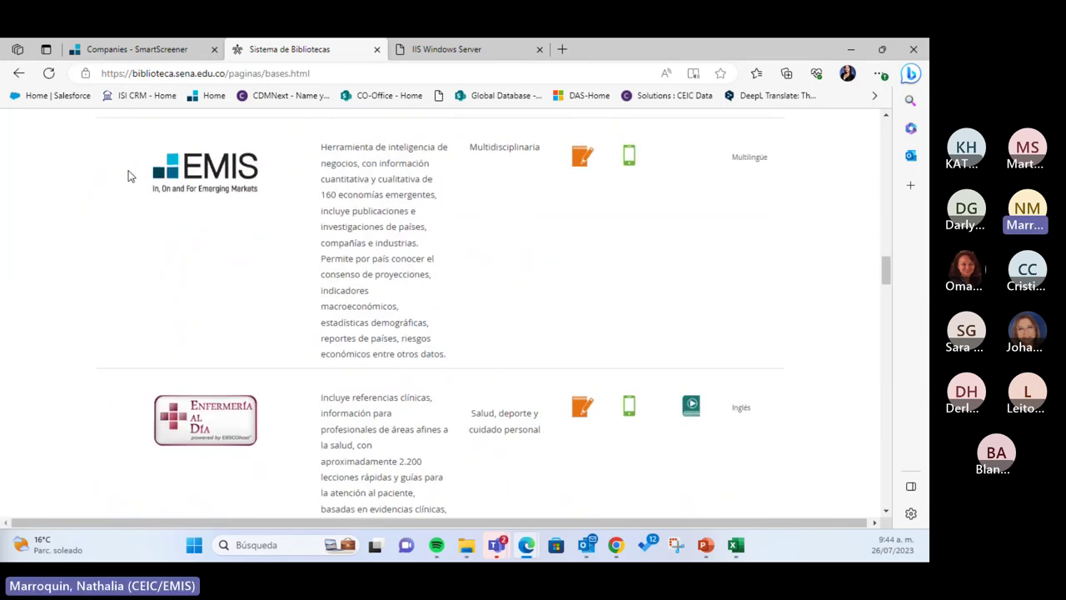
click(221, 191)
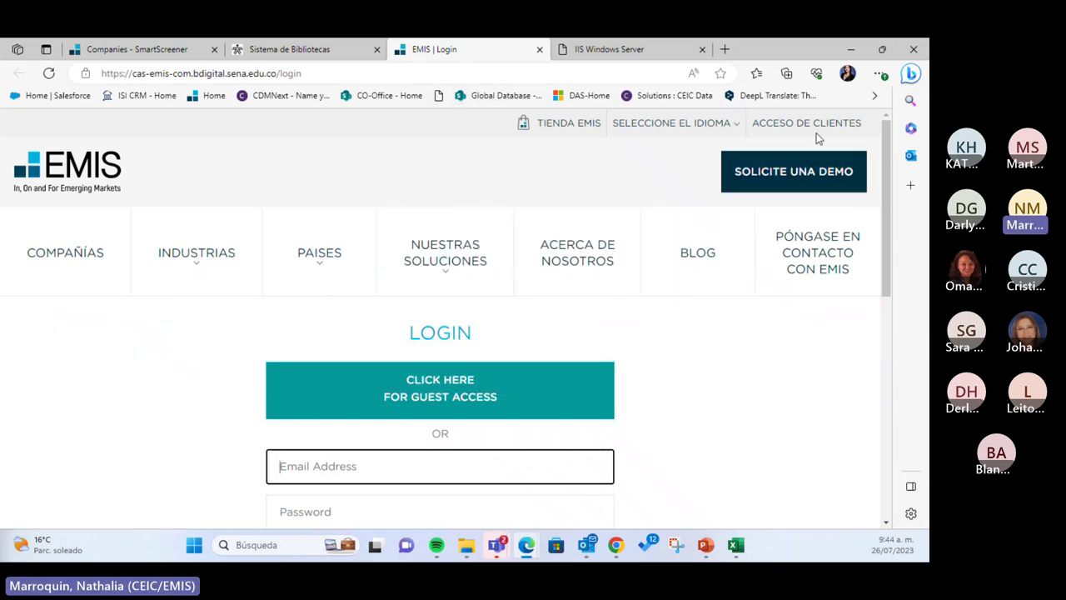
Look over the EMIS login page with its guest access and account fields, and close it
scroll(534, 375, down, 1)
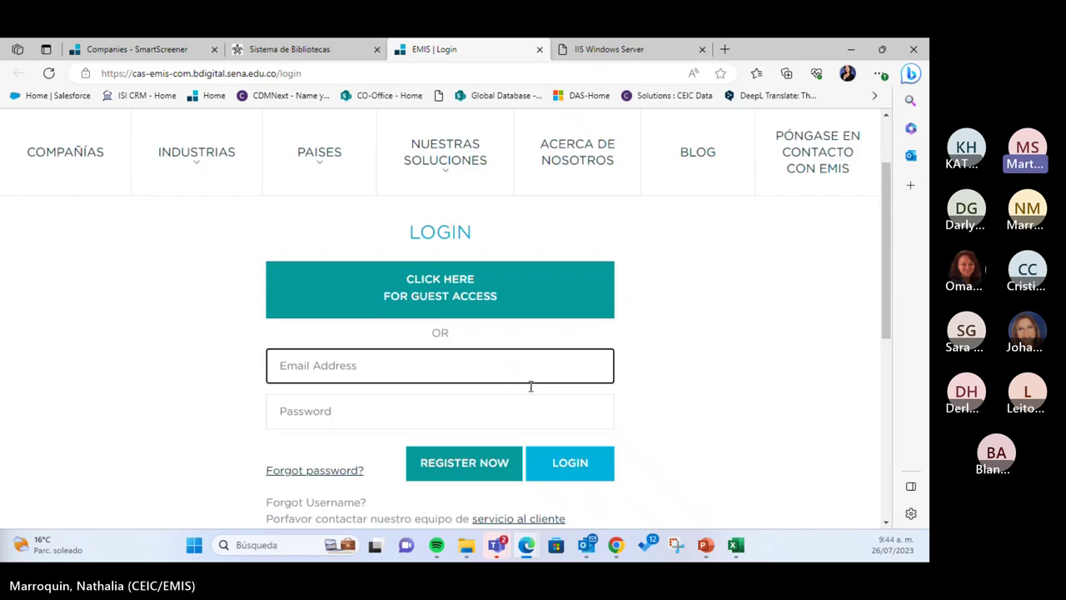
scroll(707, 300, up, 1)
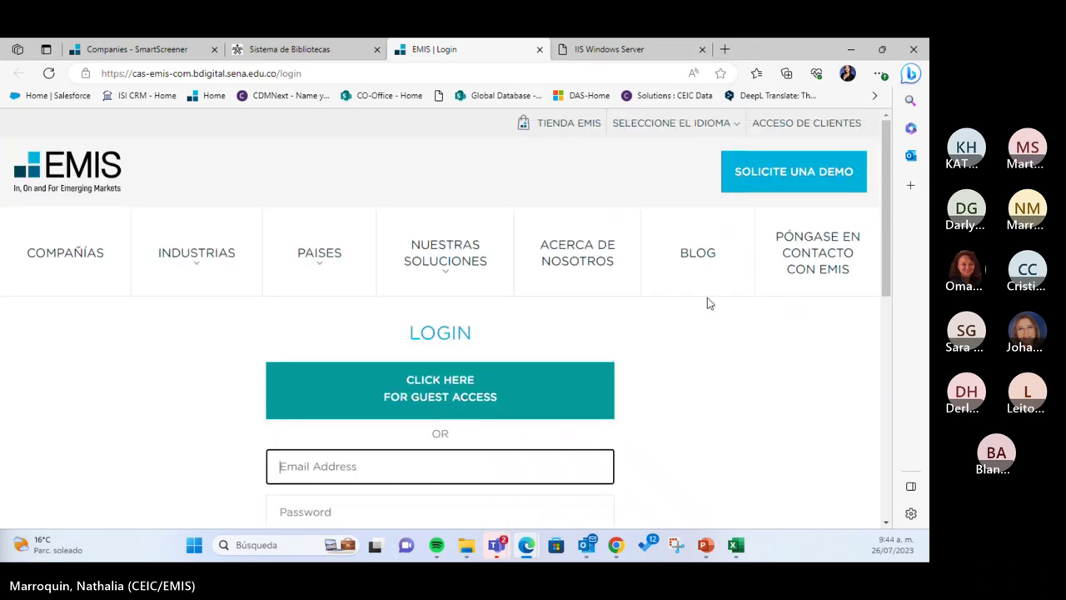
click(539, 51)
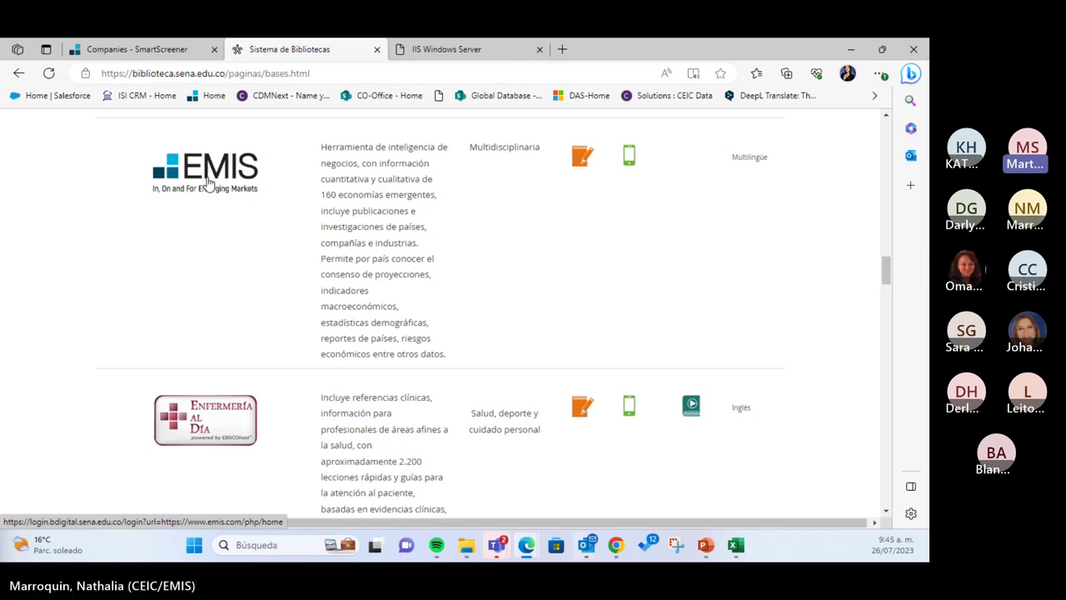
Leave the list of databases and return to the SENA library home page
scroll(208, 252, up, 15)
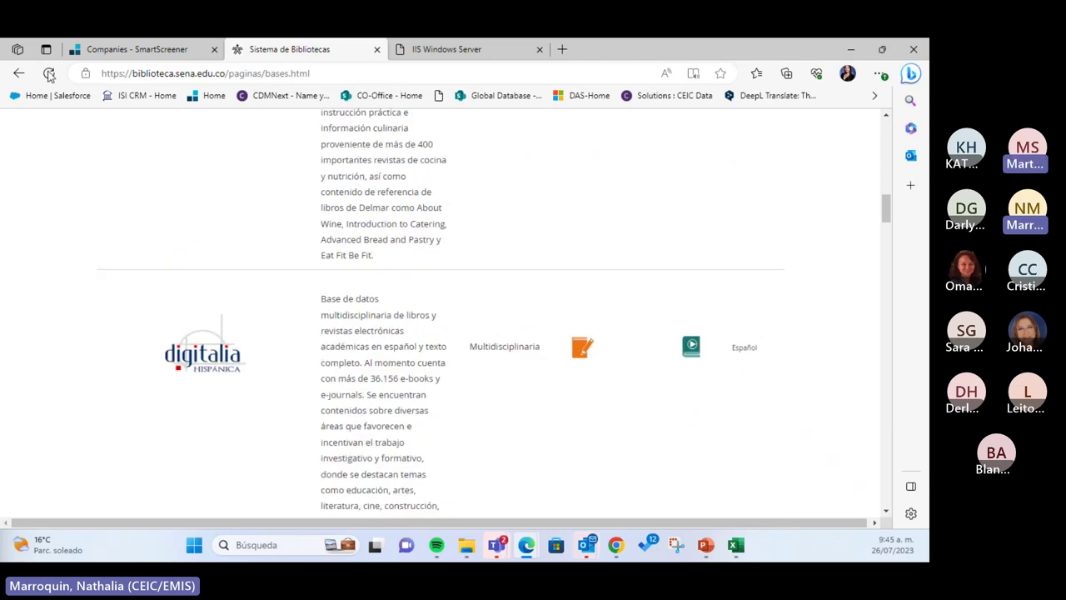
click(18, 74)
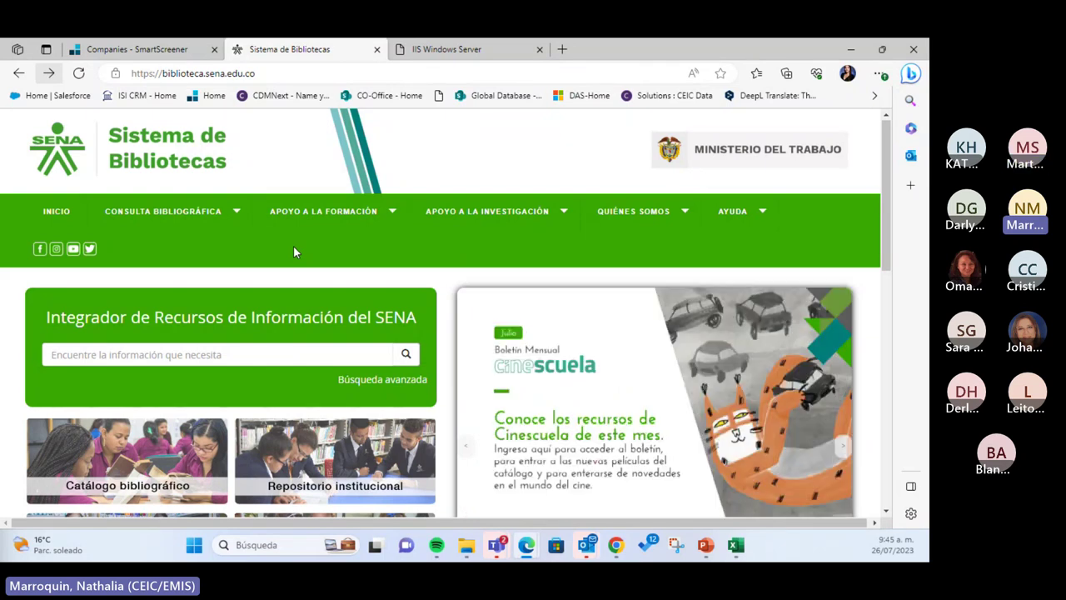
mouse_move(231, 222)
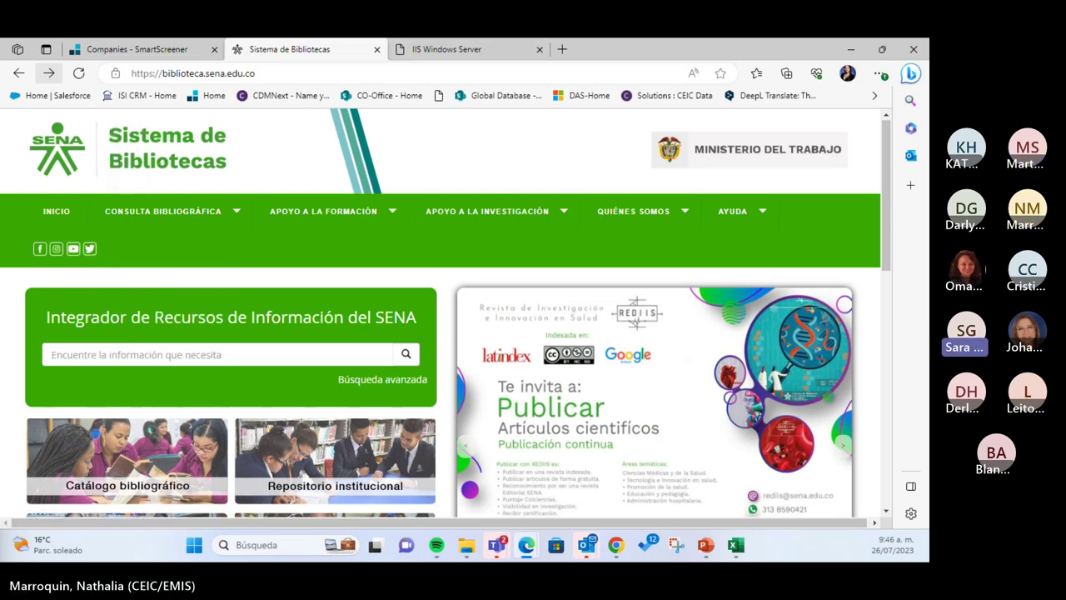
Check the segmentation exercise slide in PowerPoint and return to the company screener in Edge
click(126, 50)
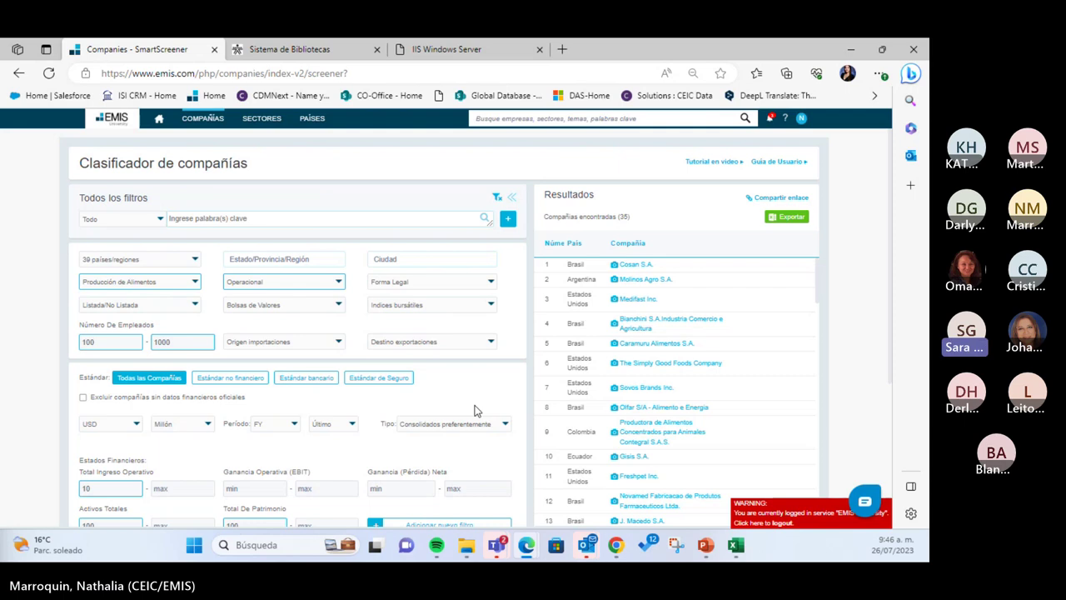
click(706, 546)
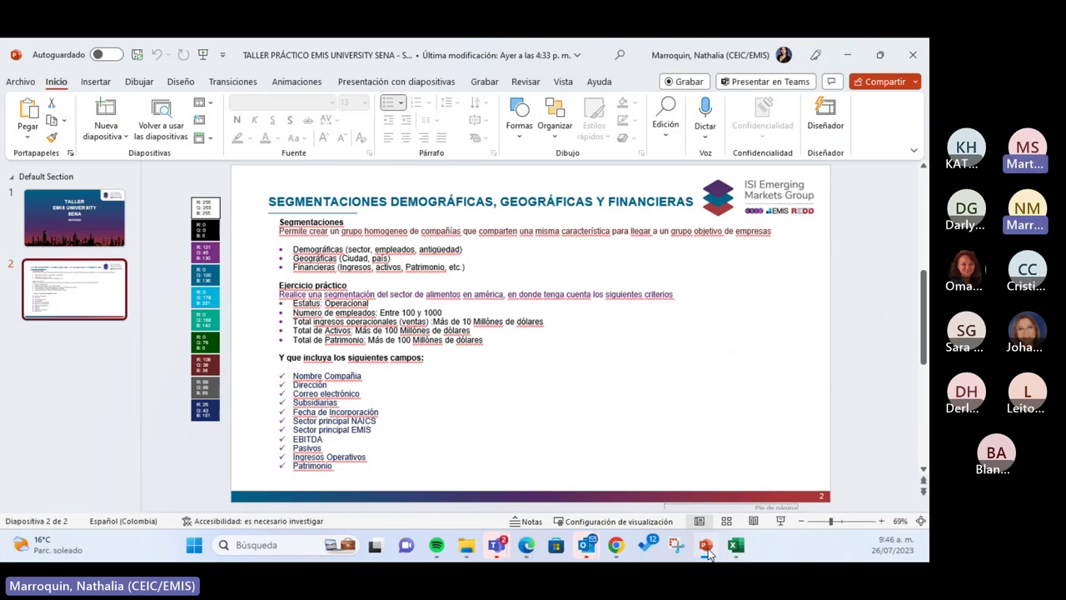
click(707, 546)
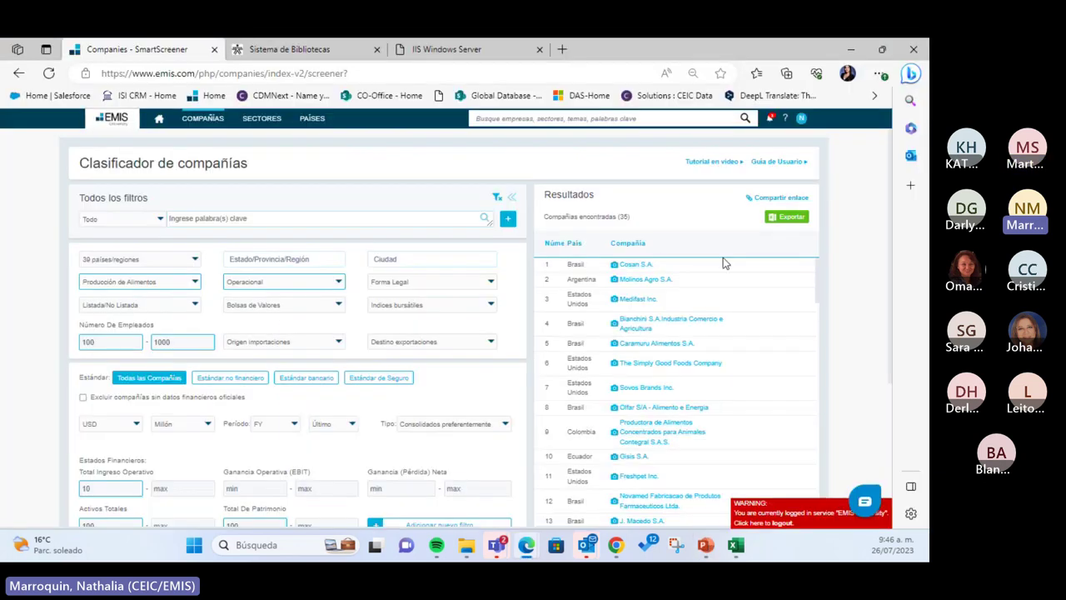
Open the export options for the screener results and compare the current table view with the customized field selection
click(785, 219)
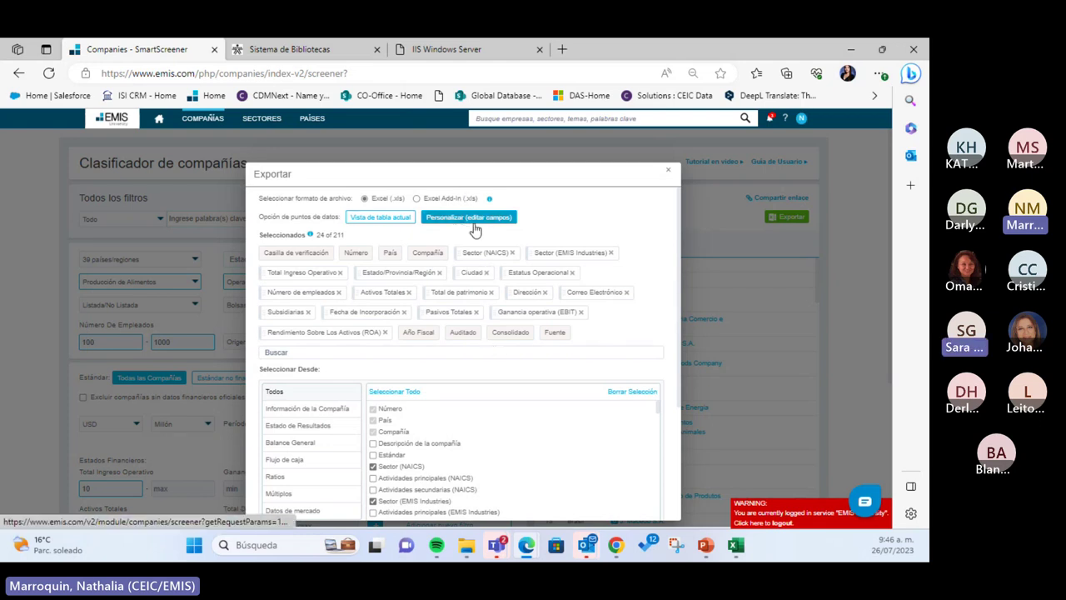
scroll(462, 241, down, 2)
scroll(462, 240, up, 2)
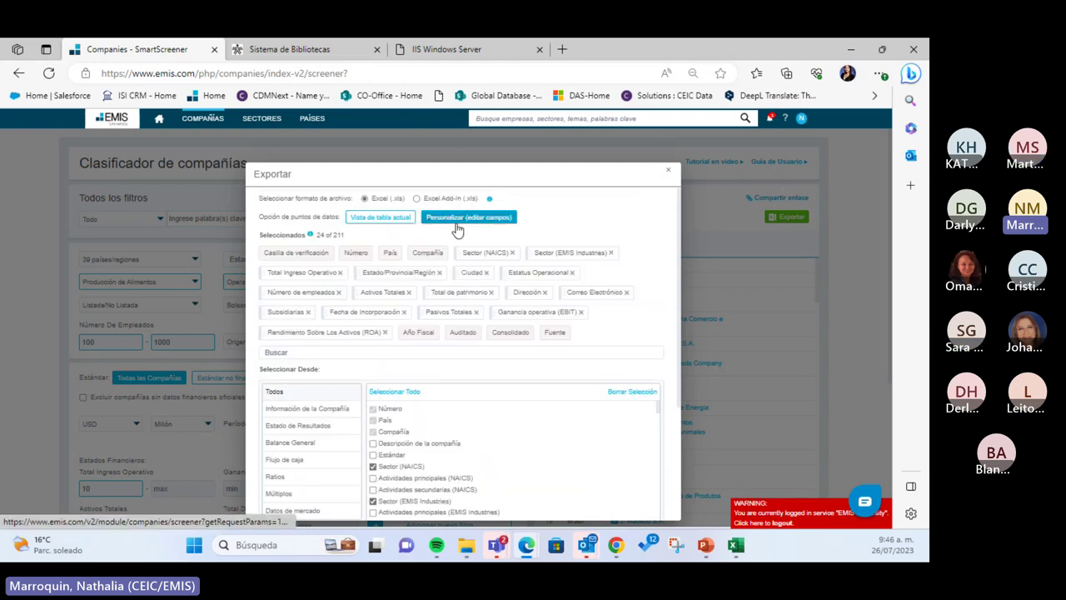
click(384, 219)
click(446, 220)
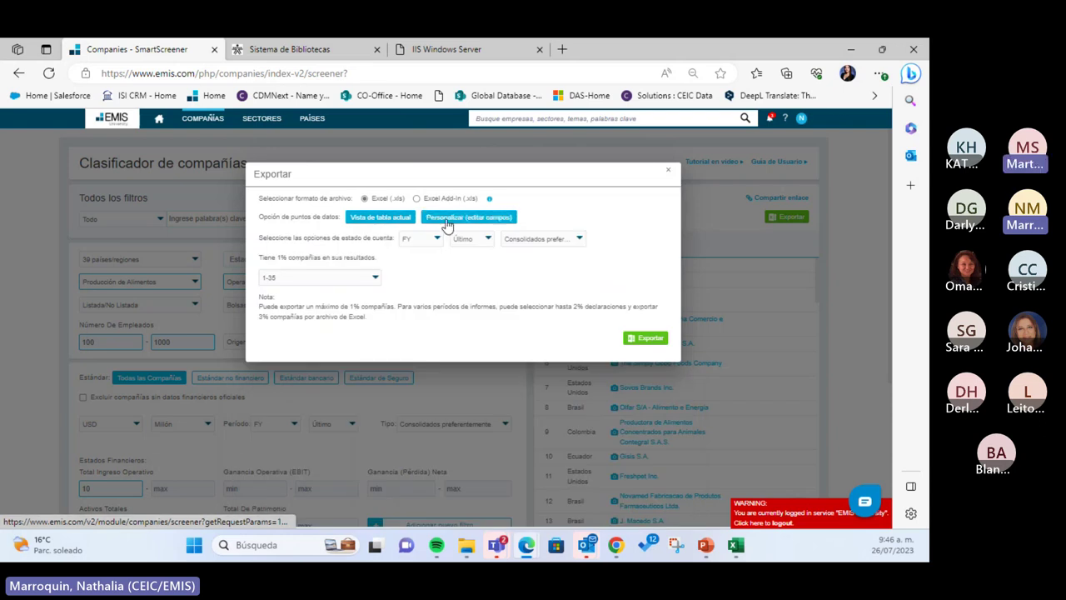
Examine the full list of exportable fields and those under Información de la Compañía
scroll(402, 390, down, 2)
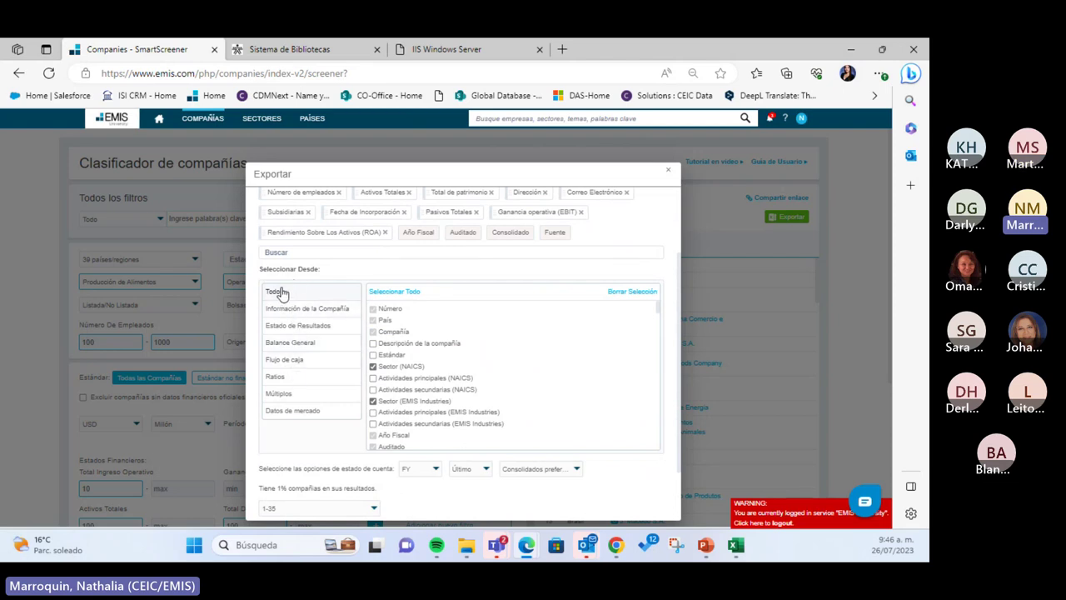
scroll(425, 375, down, 10)
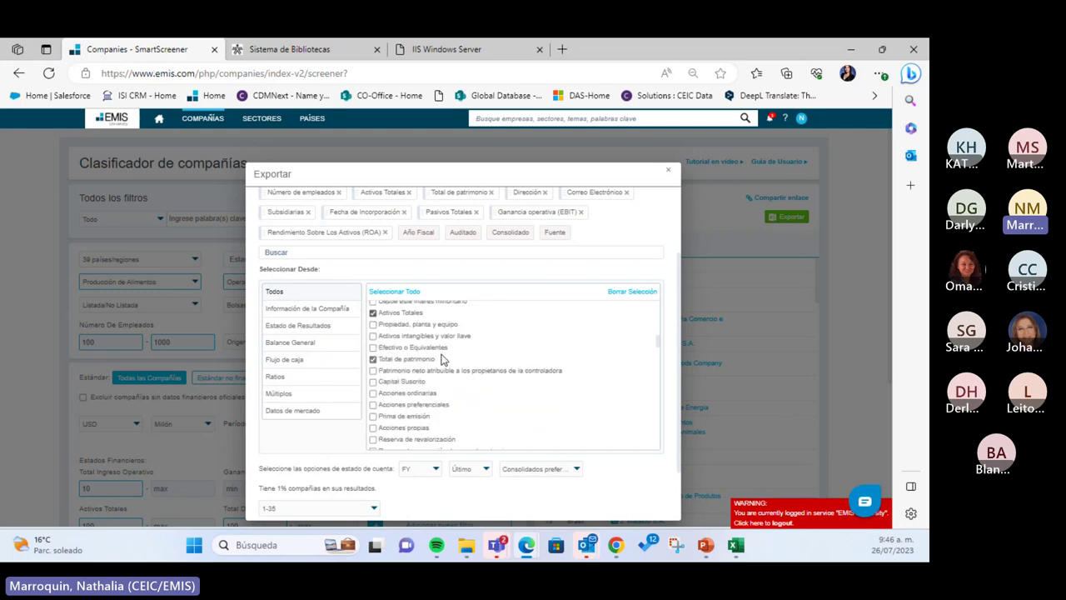
scroll(446, 360, down, 10)
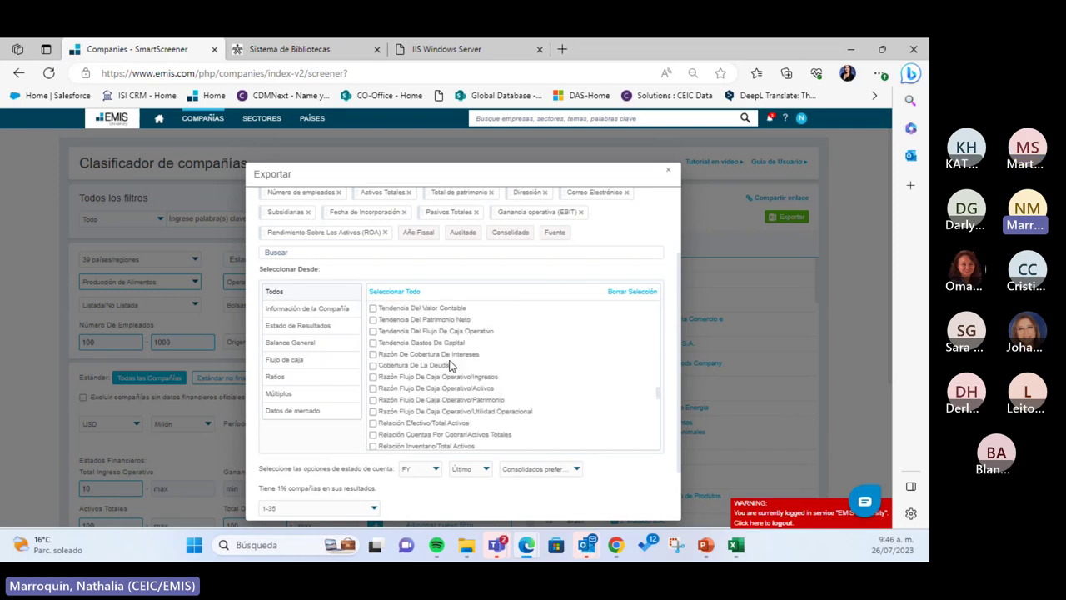
scroll(448, 364, up, 20)
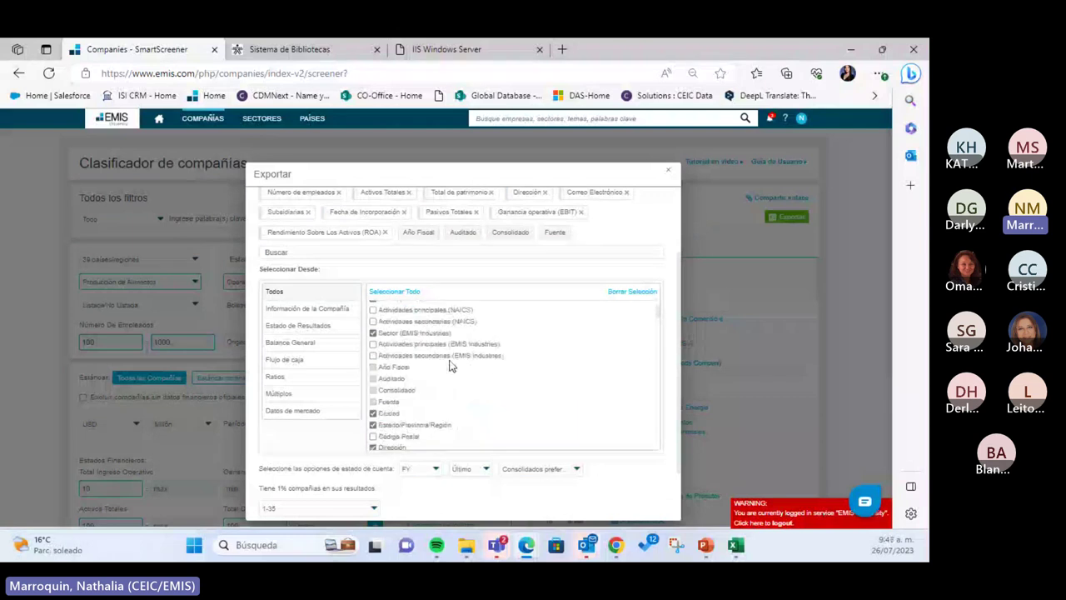
click(304, 309)
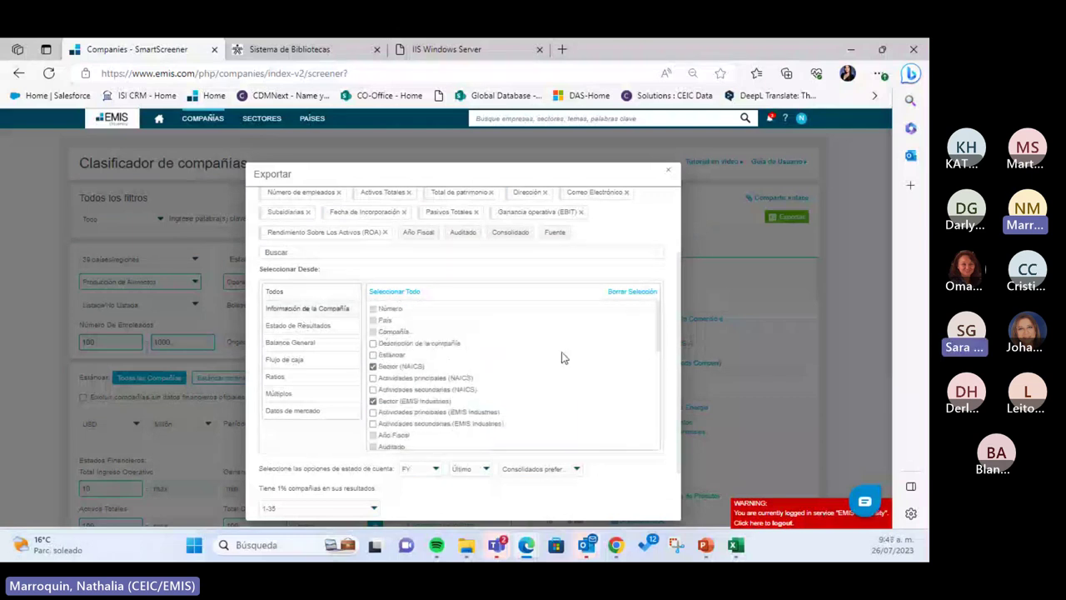
scroll(450, 366, down, 5)
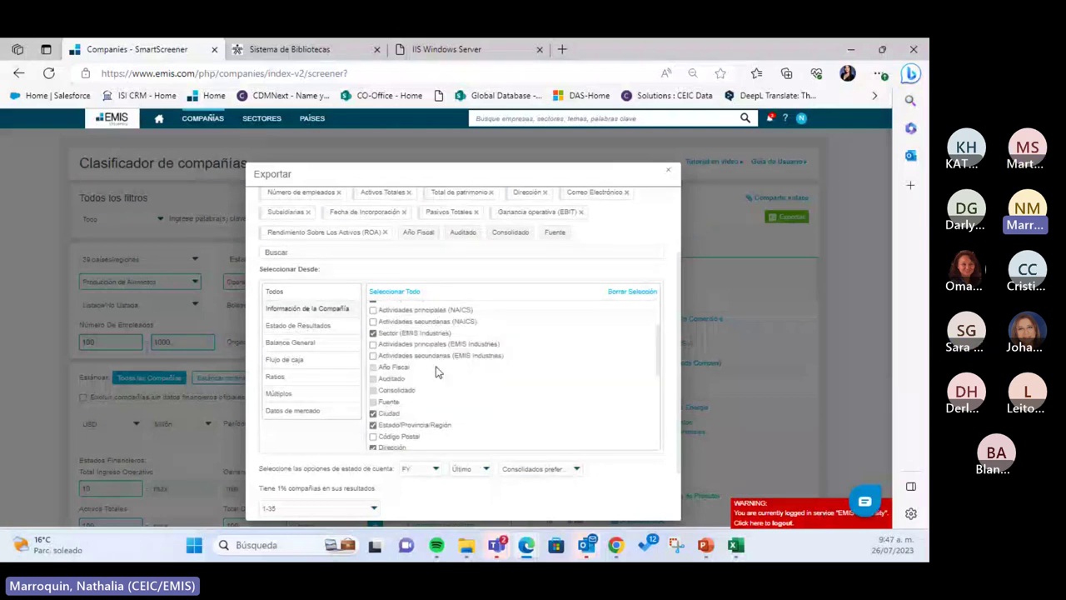
Examine the exportable fields under Estado de Resultados, Flujo de caja and Balance General, and close the export options without exporting
click(302, 327)
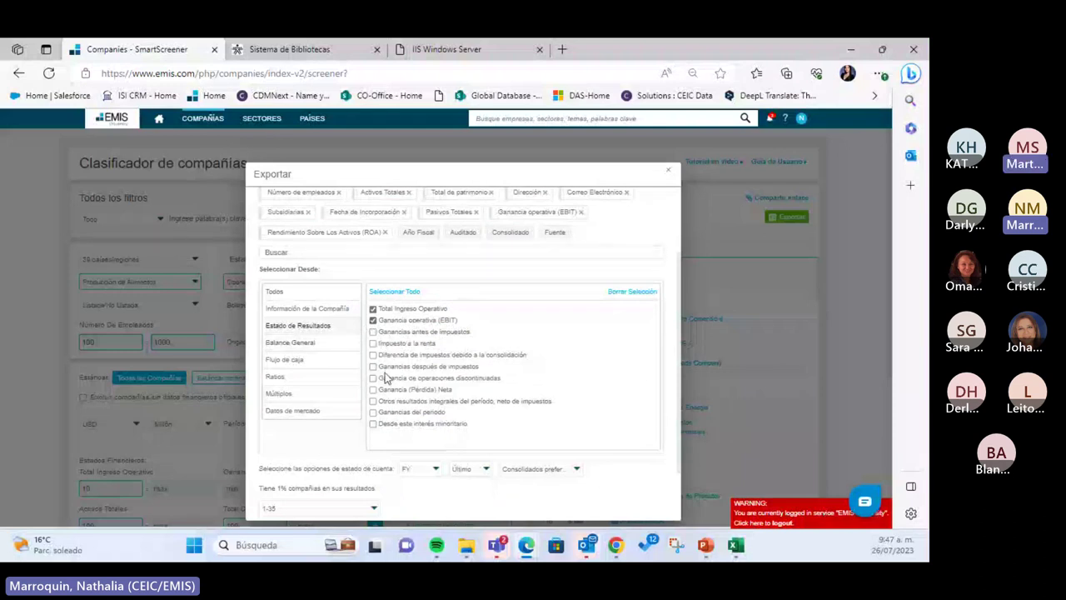
click(293, 359)
click(308, 343)
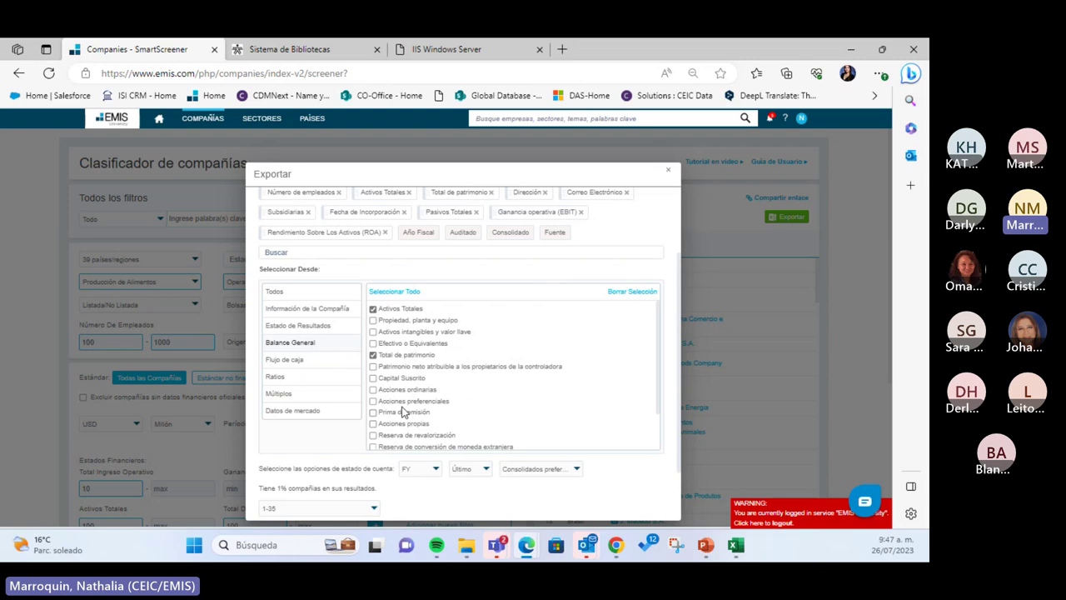
scroll(403, 412, down, 3)
scroll(400, 388, up, 3)
scroll(329, 378, up, 2)
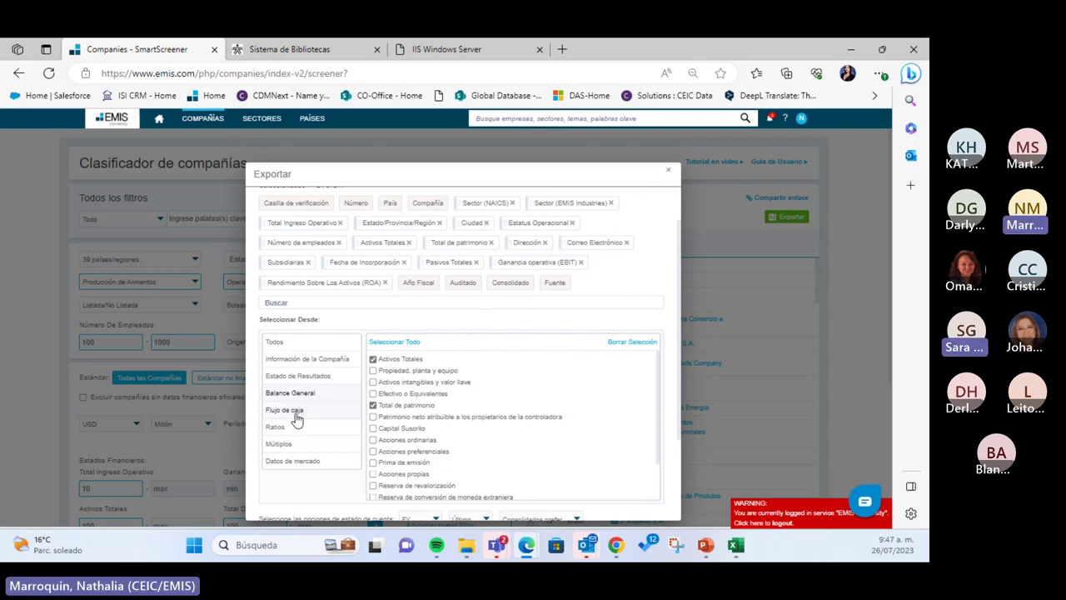
click(669, 172)
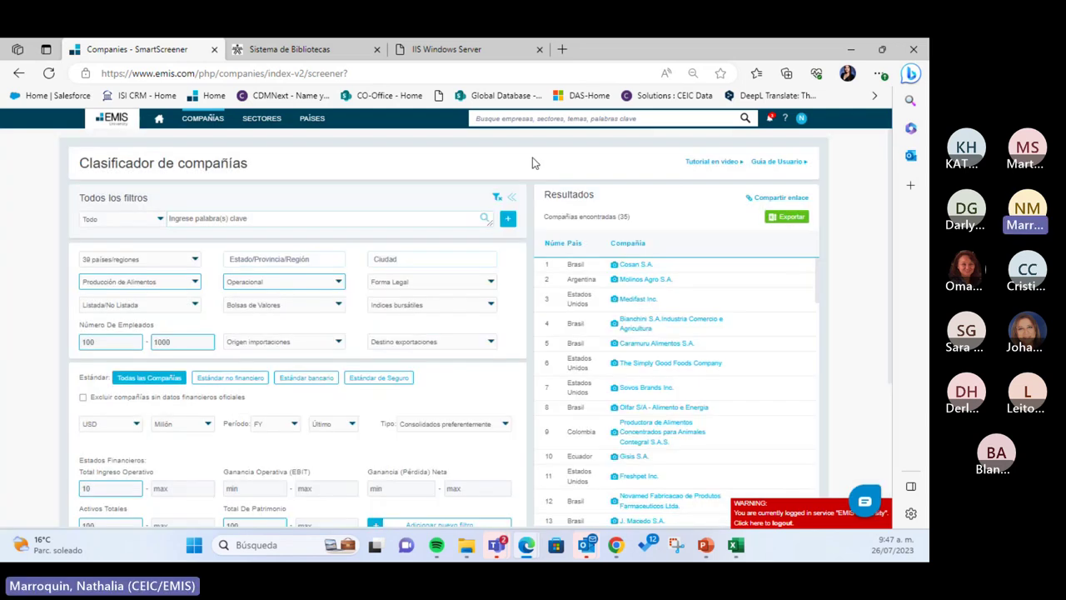
Close the Sistema de Bibliotecas and IIS Windows Server pages and open a blank browser tab
click(353, 45)
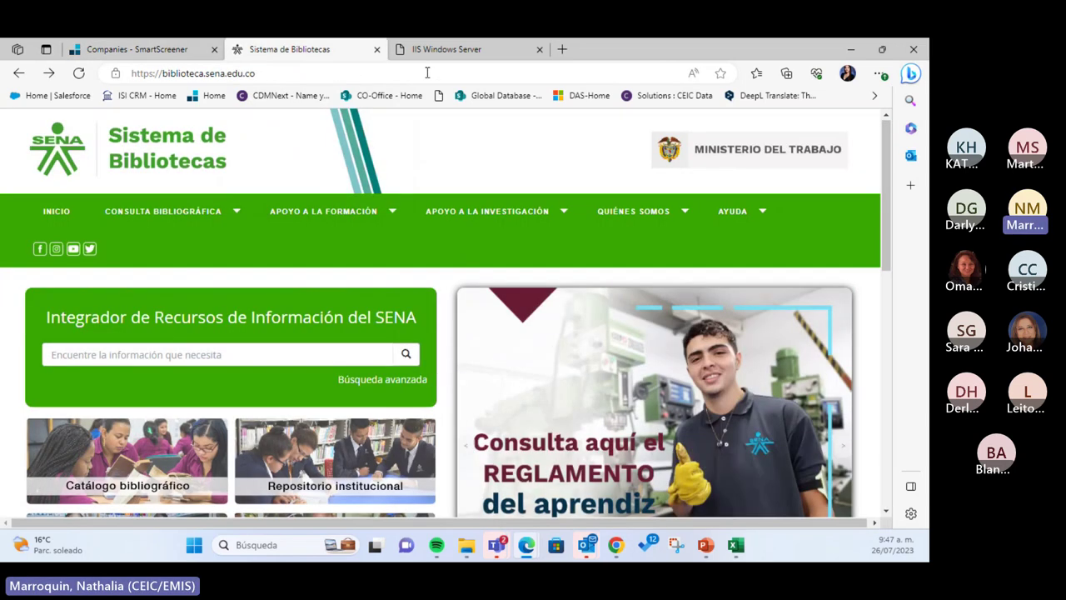
mouse_move(281, 261)
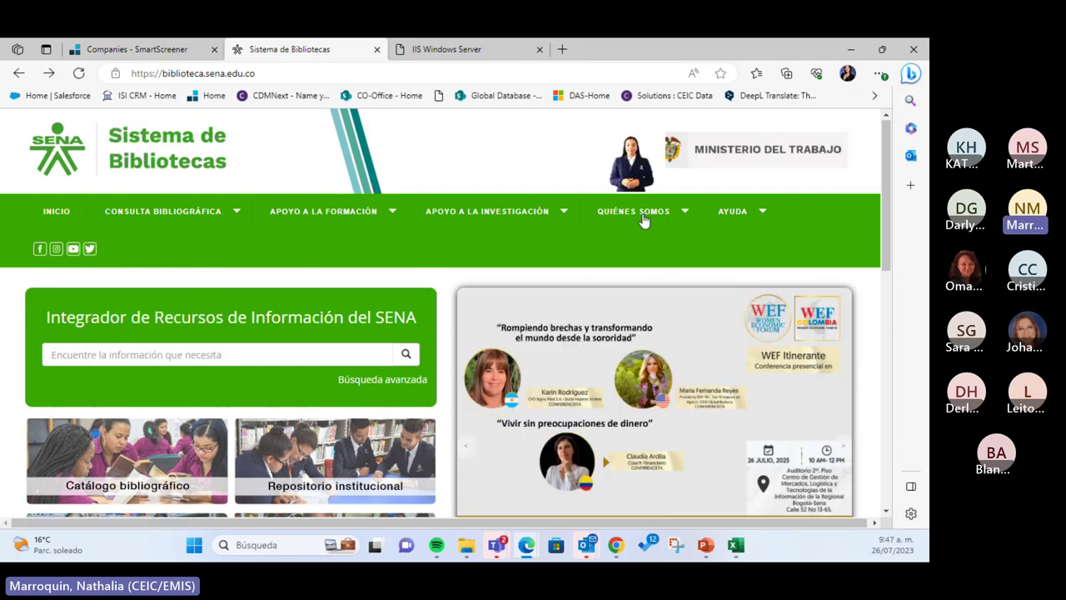
right_click(337, 50)
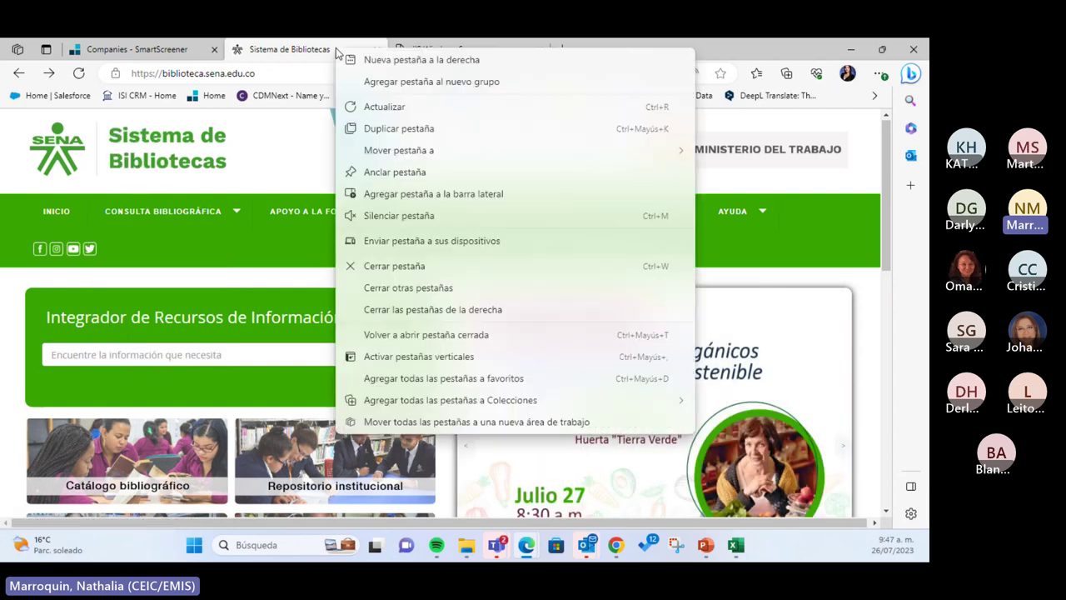
click(391, 266)
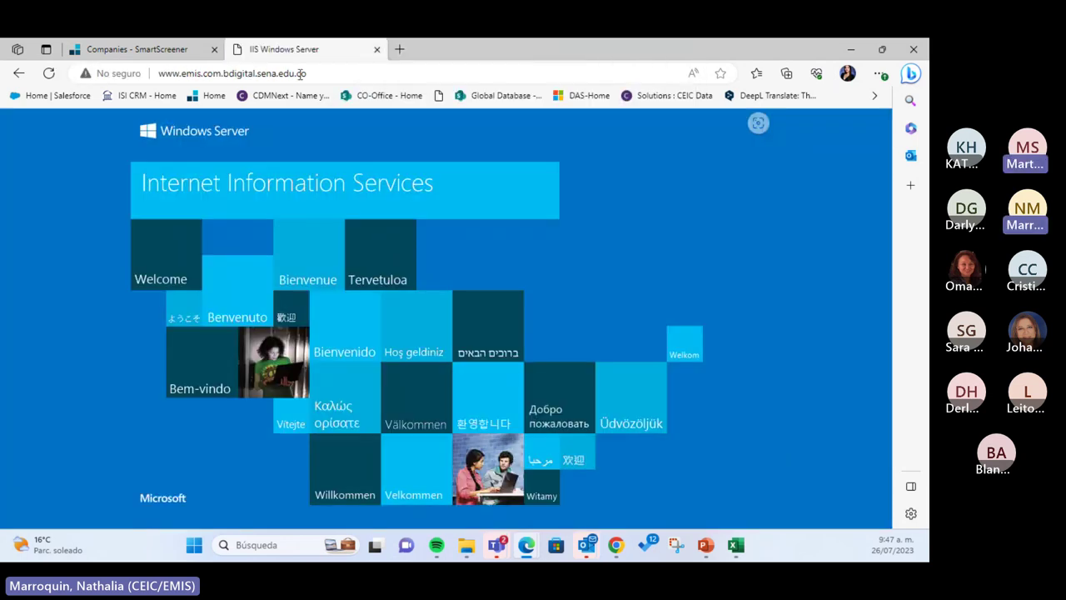
click(399, 50)
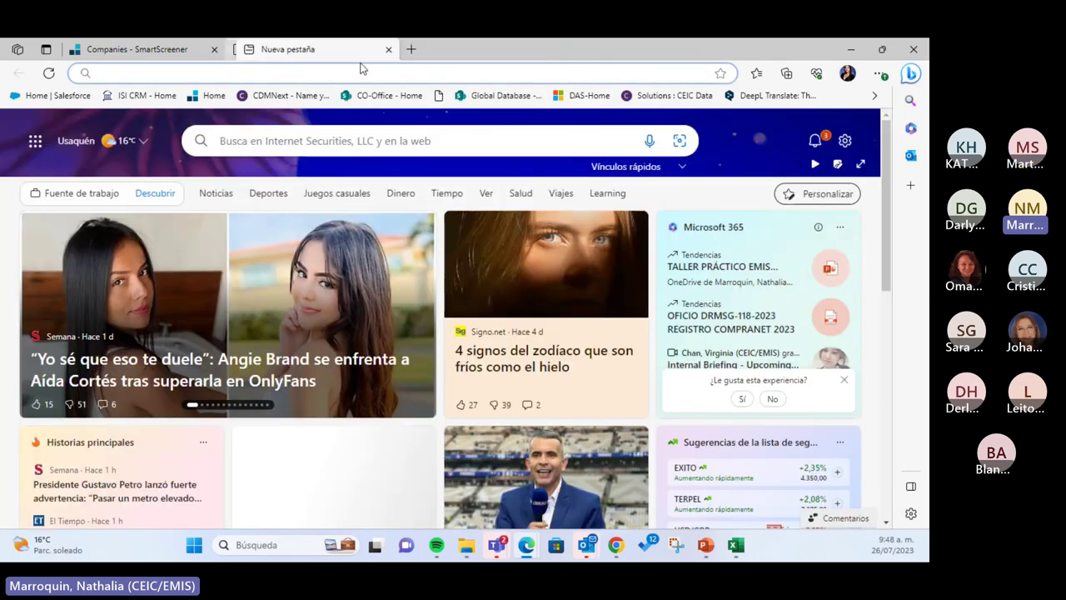
Try to reach Google by searching the web for "googl"
text(se)
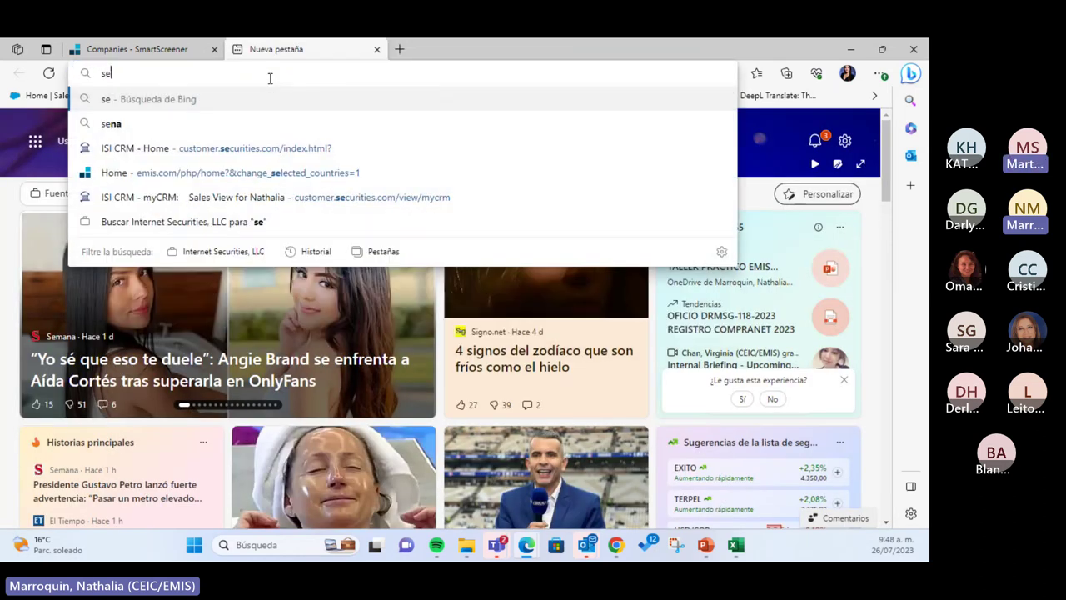
key(BackSpace)
key(BackSpace)
text(go)
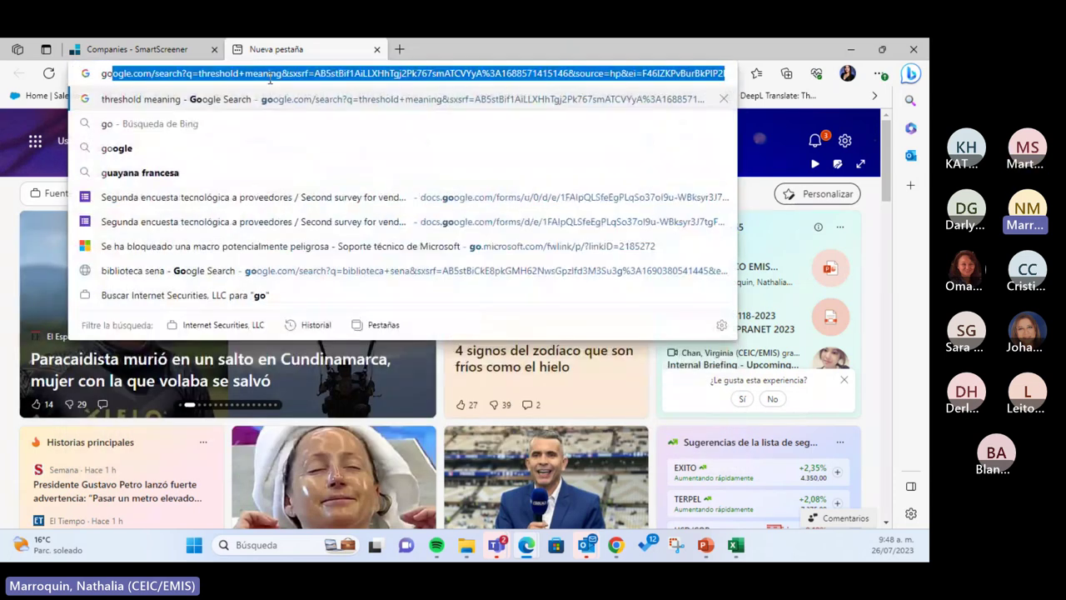
text(ogl)
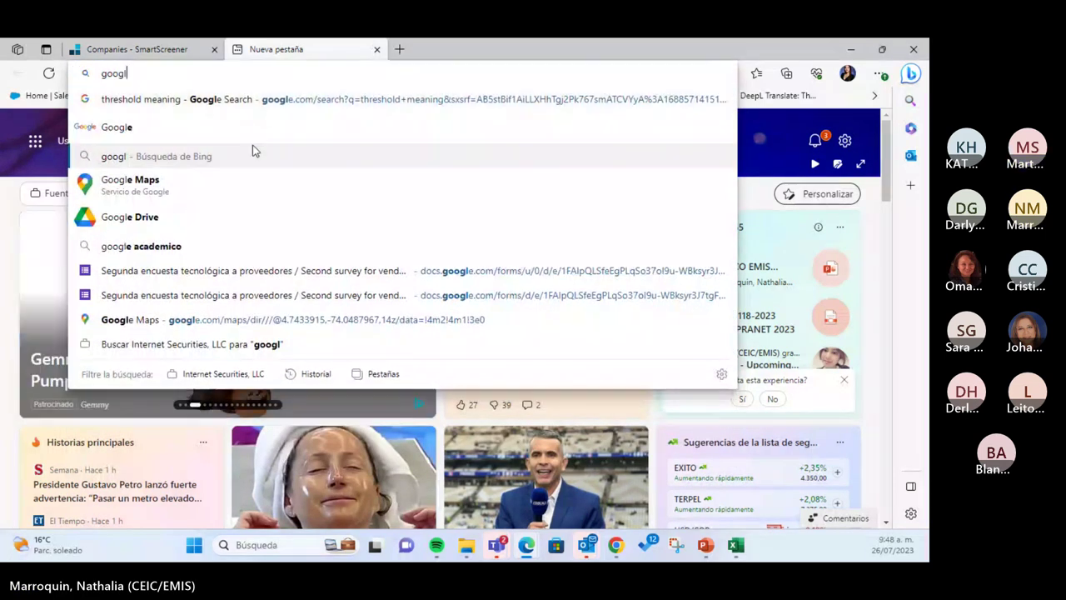
click(255, 154)
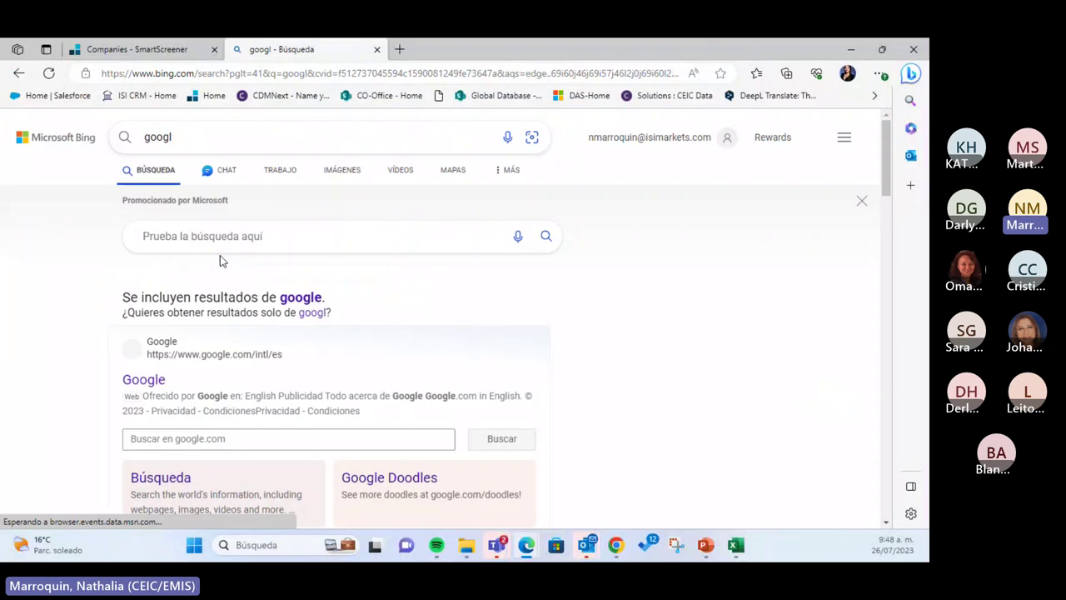
Search Bing for "sena" without the suggested "sofía plus" ending and look through the results
click(219, 140)
key(BackSpace)
key(BackSpace)
key(BackSpace)
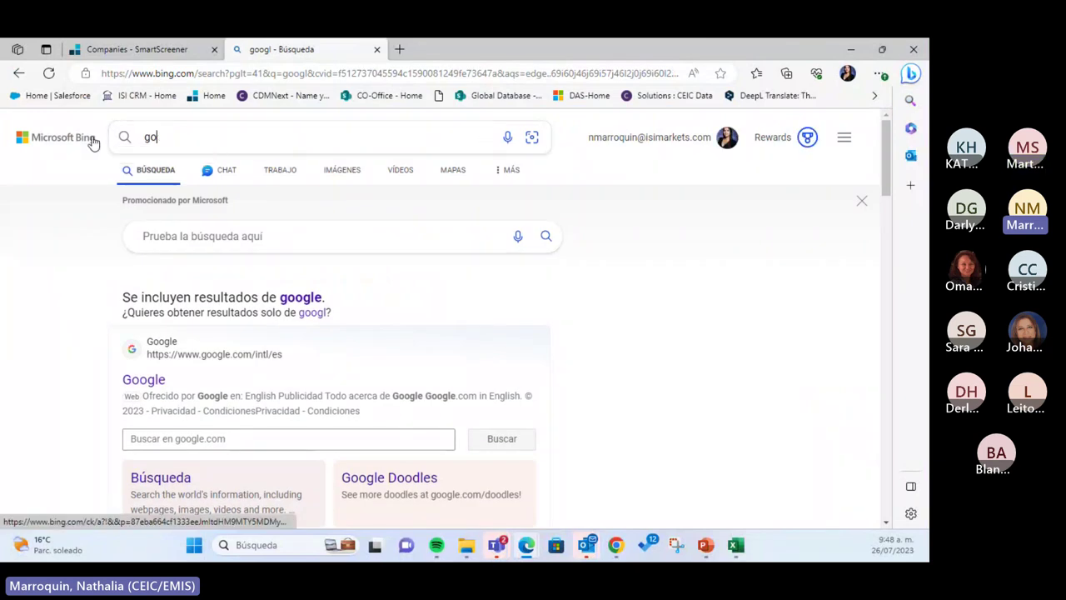
key(BackSpace)
key(BackSpace)
text(sena sofía plus)
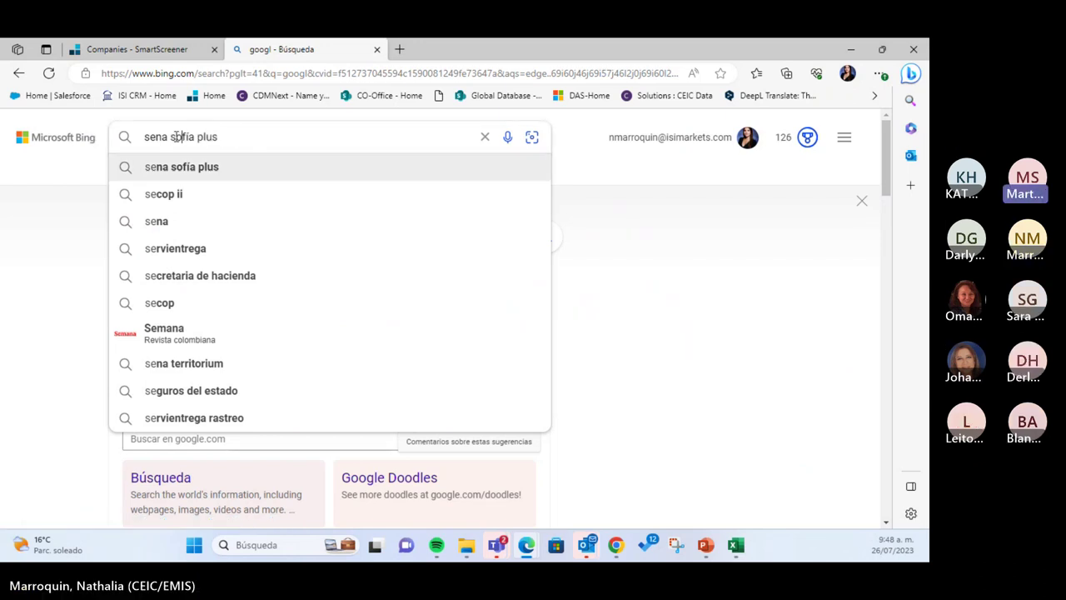
key(Tab)
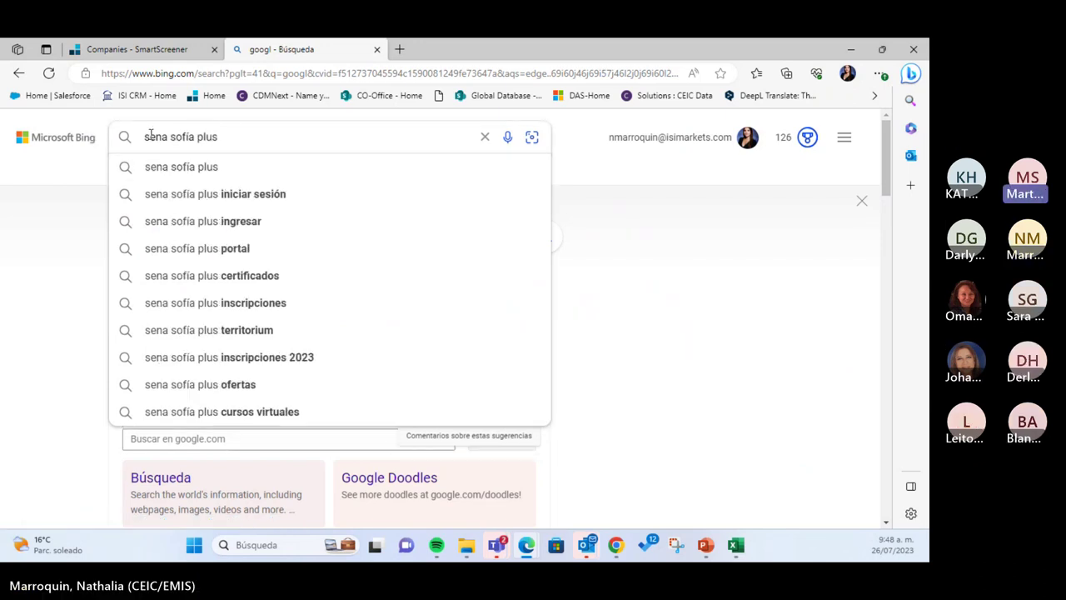
drag(217, 136, 155, 136)
key(BackSpace)
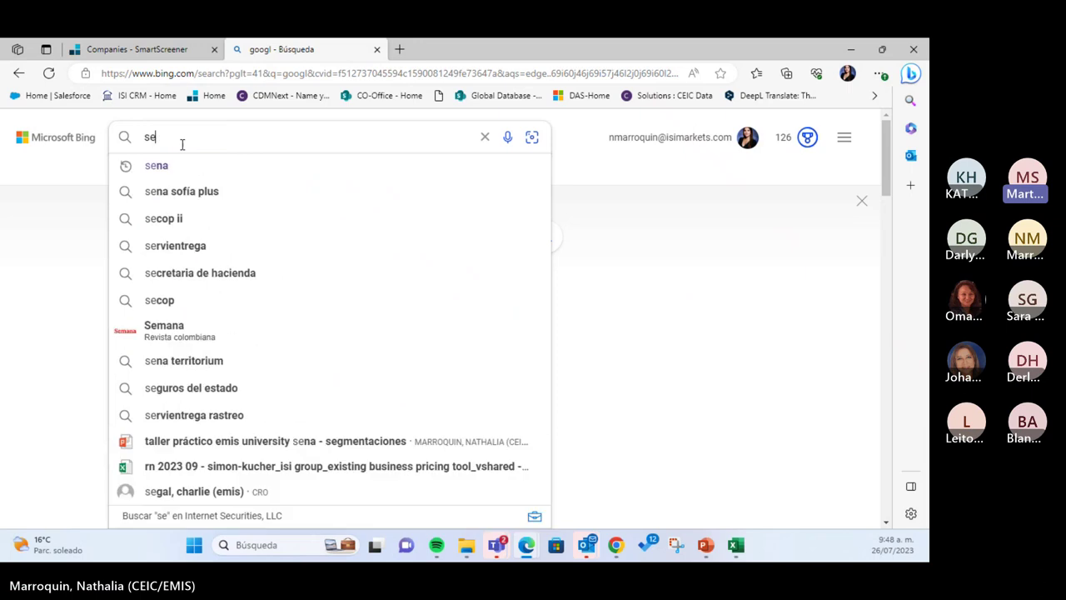
text(na)
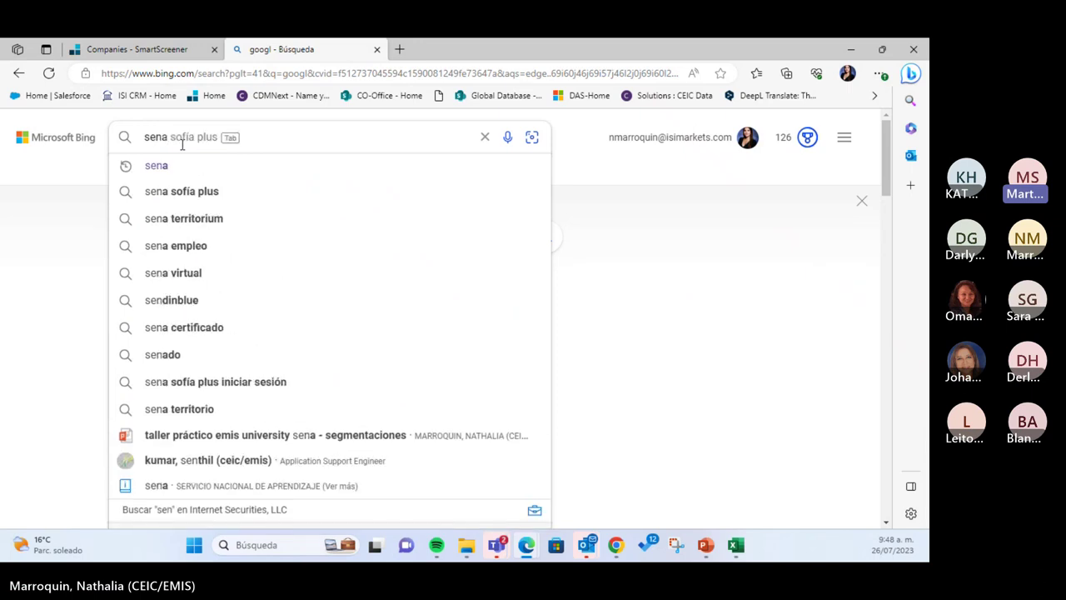
click(194, 171)
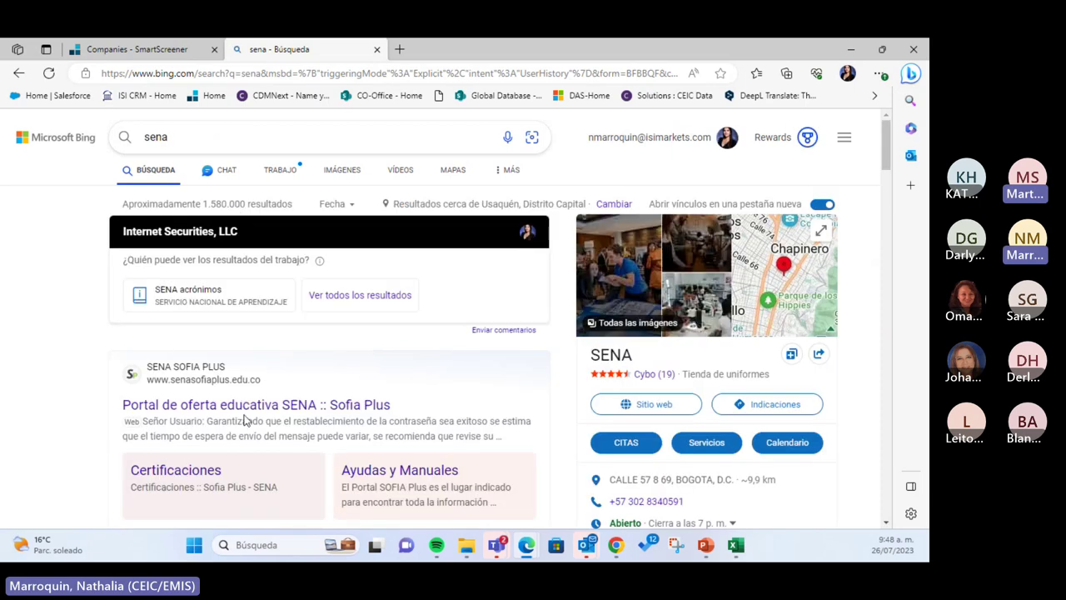
scroll(254, 218, down, 2)
scroll(254, 218, up, 3)
click(208, 137)
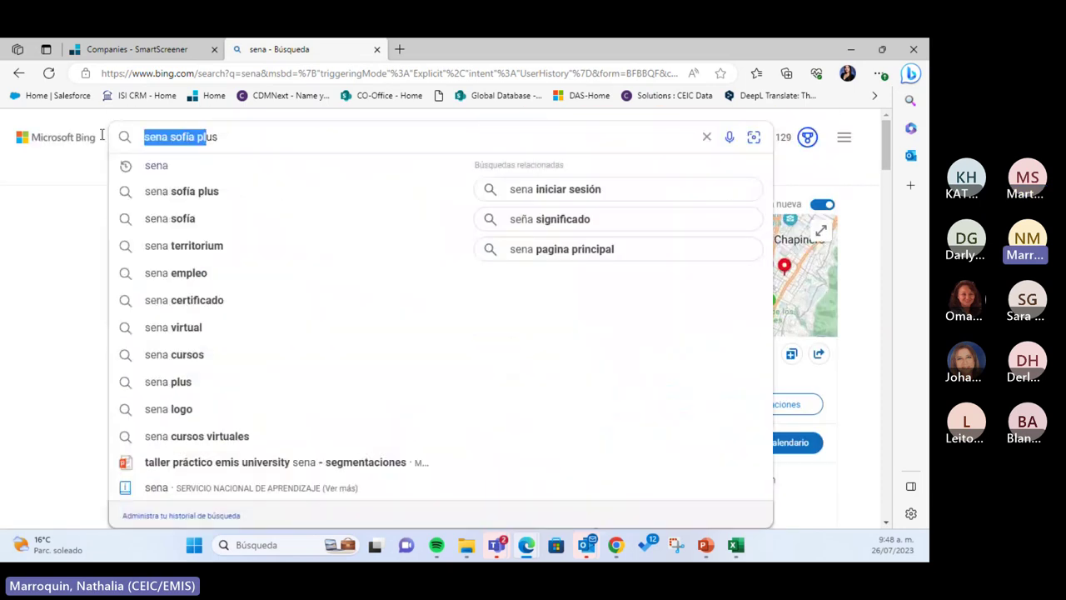
Leave the Bing results and go to Google's site instead
click(313, 75)
key(BackSpace)
text(g)
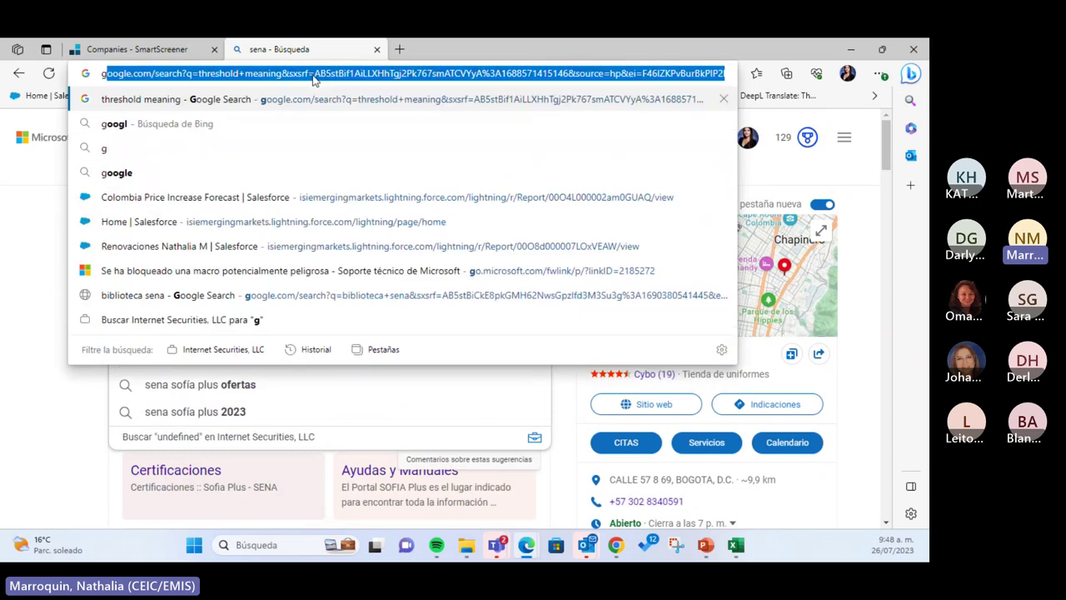
text(oogle.co)
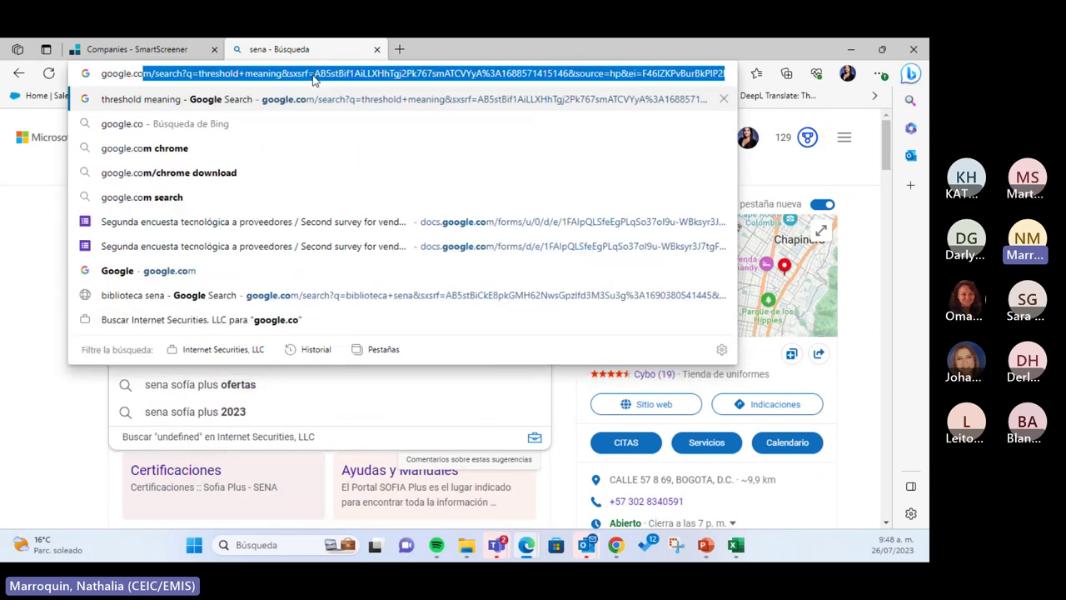
key(Return)
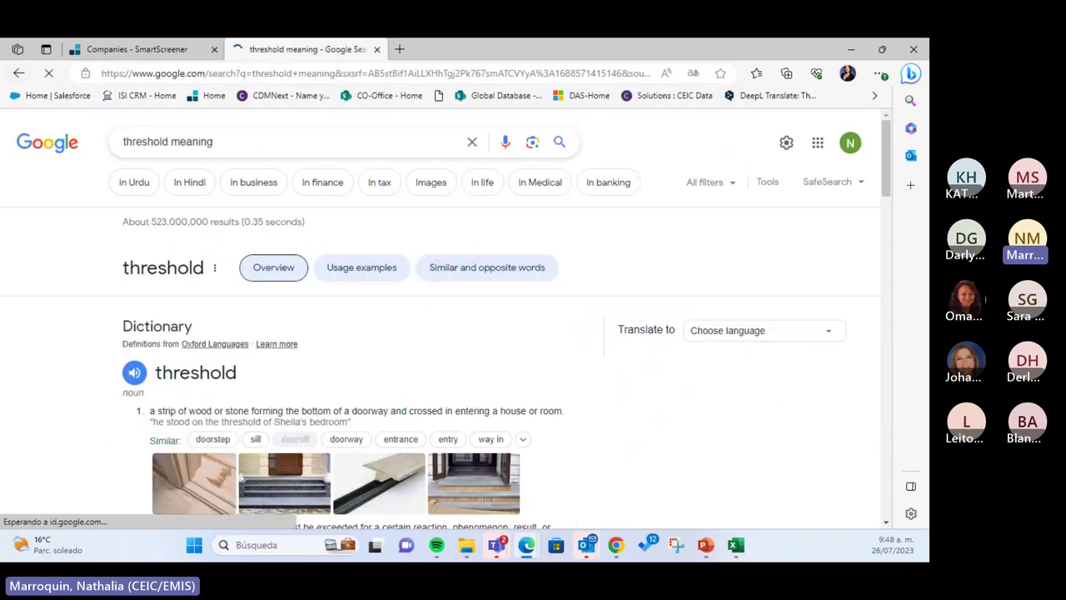
Search Google for "sena", narrowed to its biblioteca, and open the SENA Sistema de Bibliotecas site
drag(216, 142, 83, 147)
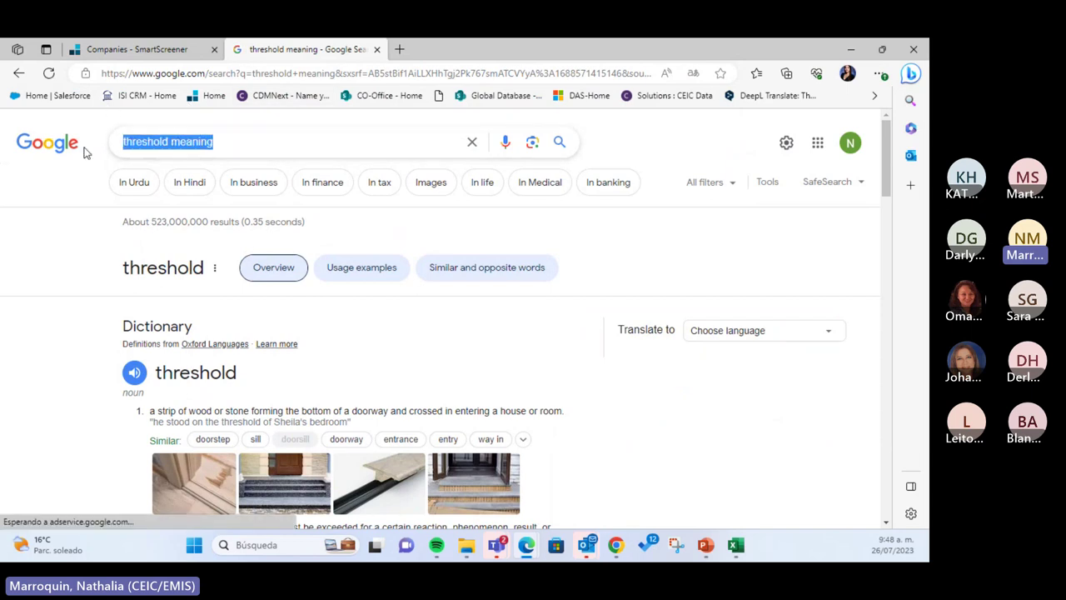
key(BackSpace)
text(sena)
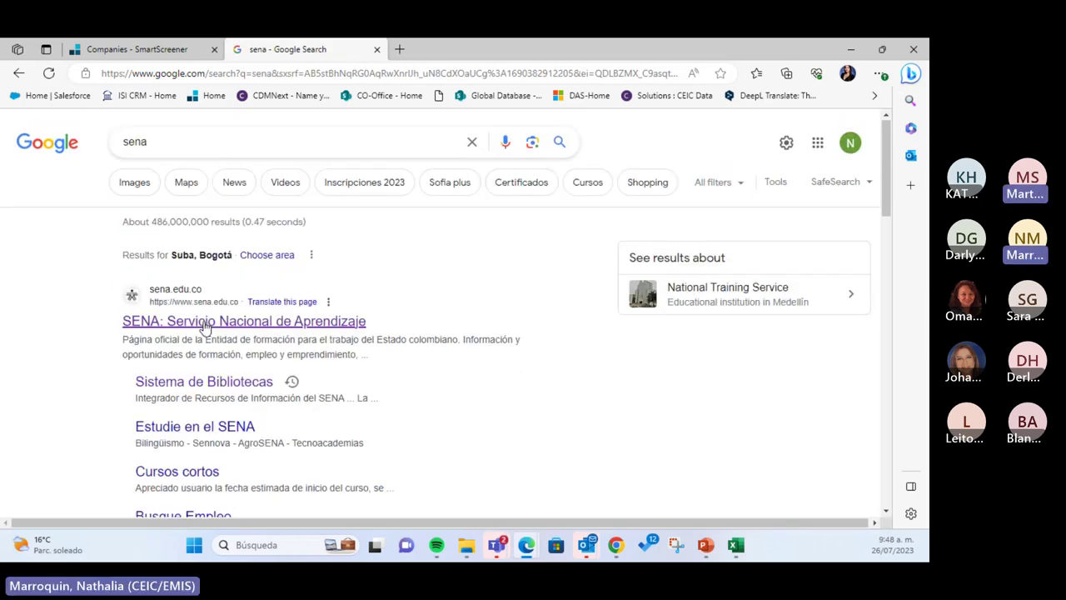
click(207, 136)
text(bib)
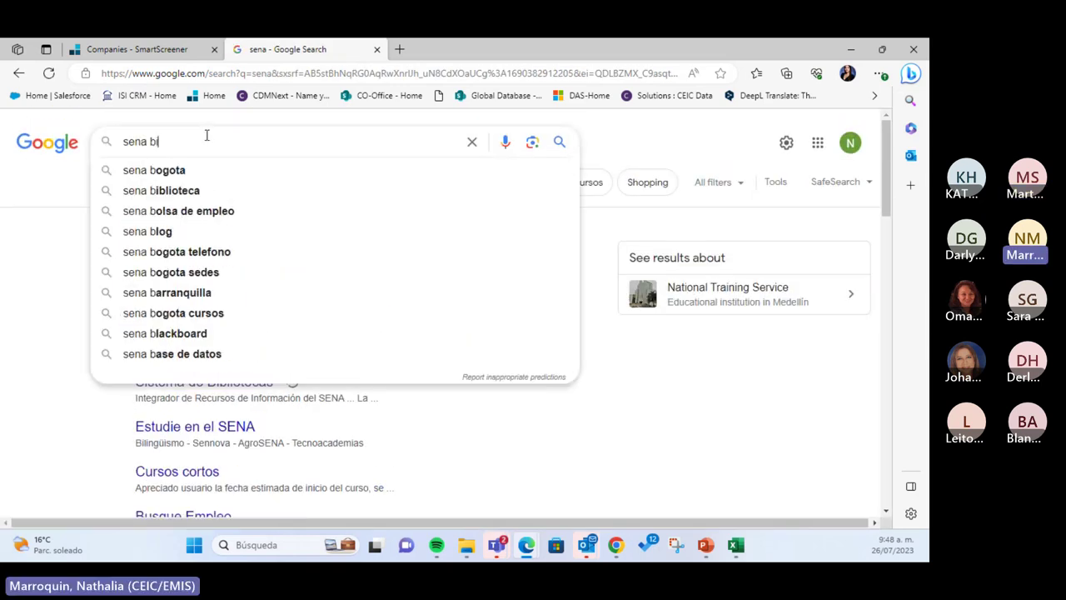
click(203, 170)
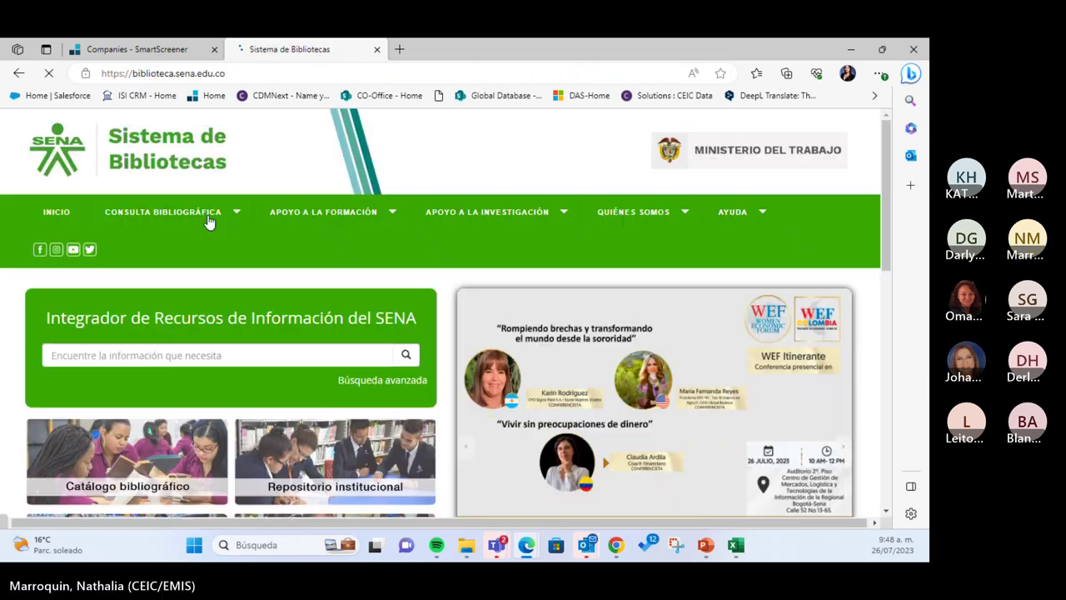
Open the Bases de datos list under Consulta Bibliográfica and launch the EMIS database from it
mouse_move(190, 219)
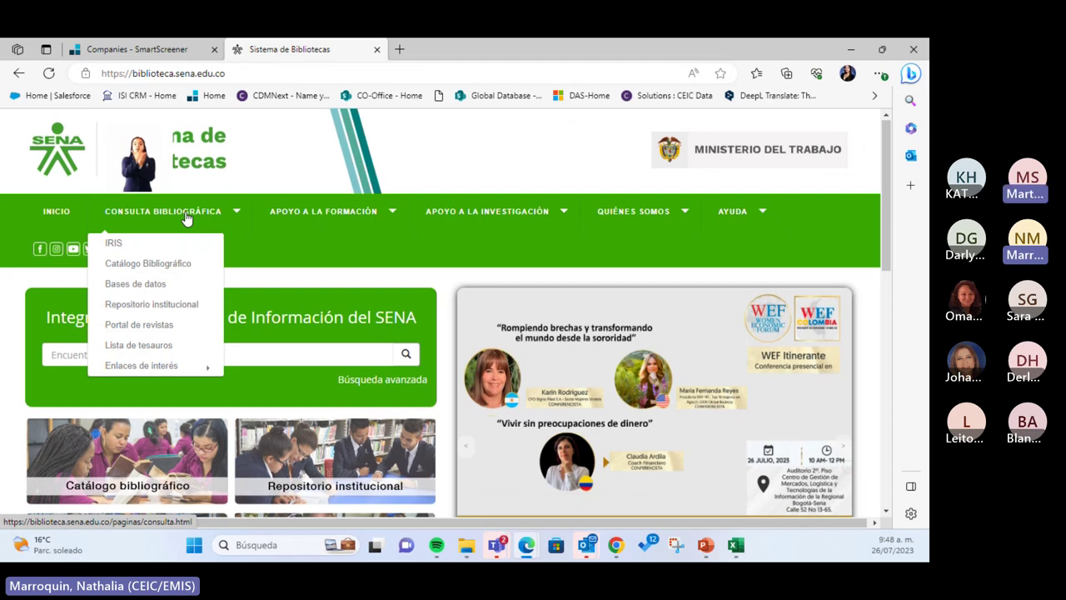
click(139, 287)
scroll(233, 296, down, 15)
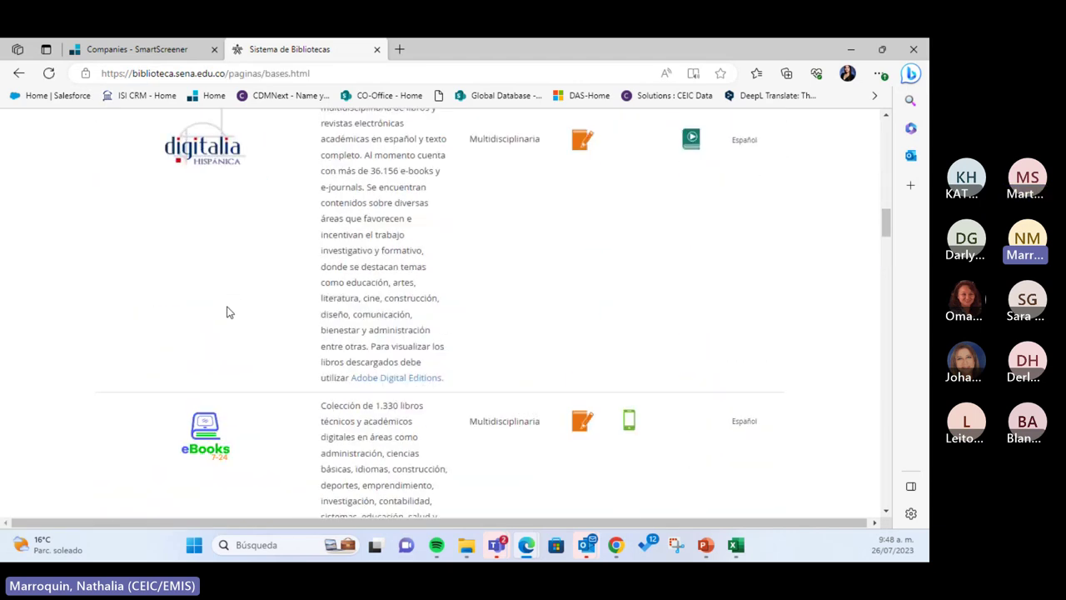
scroll(230, 312, down, 15)
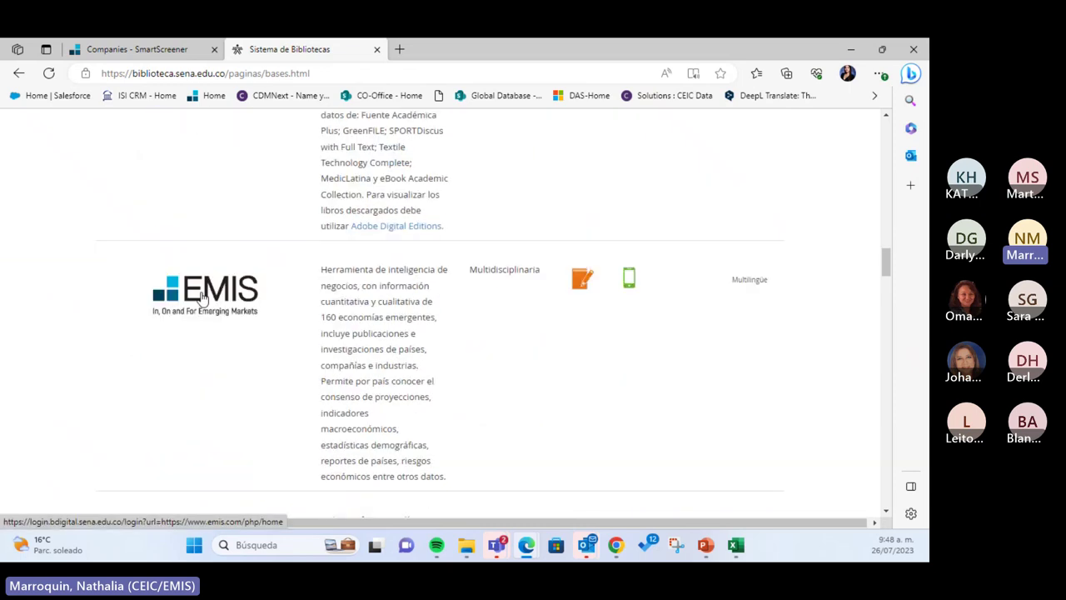
click(203, 298)
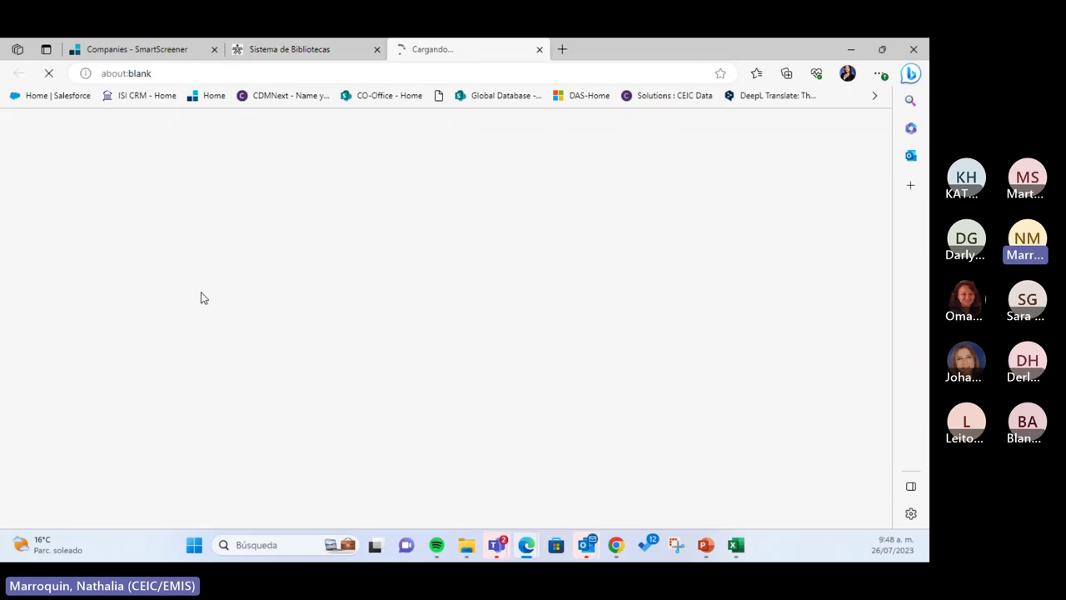